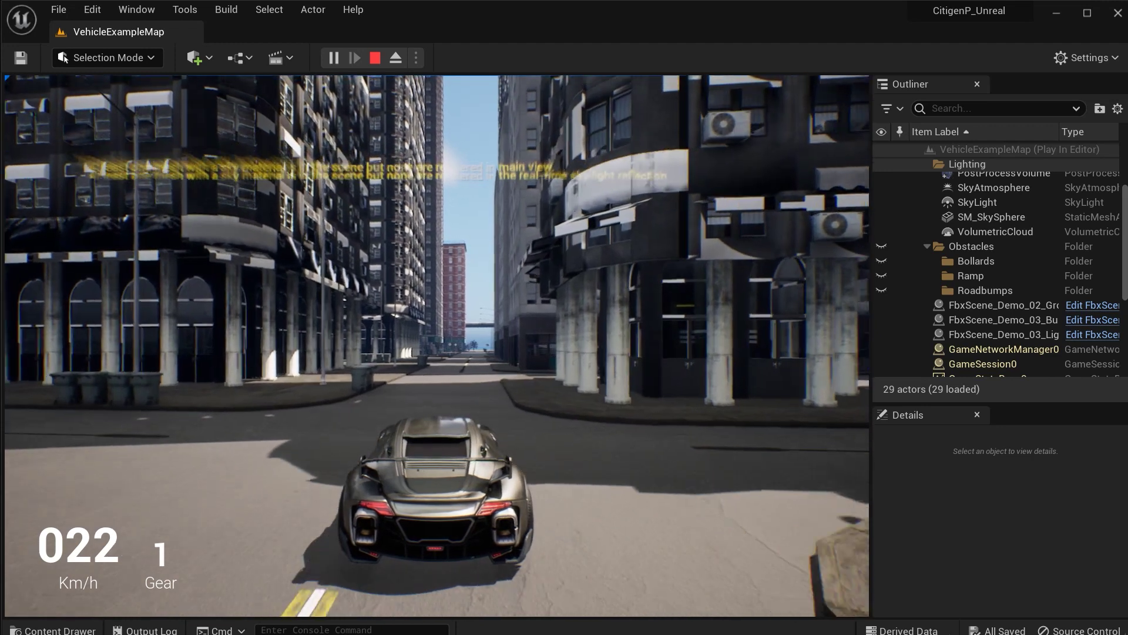
Drive the car forward along the city street in the running VehicleExampleMap play session
{"action": "key", "text": "w"}
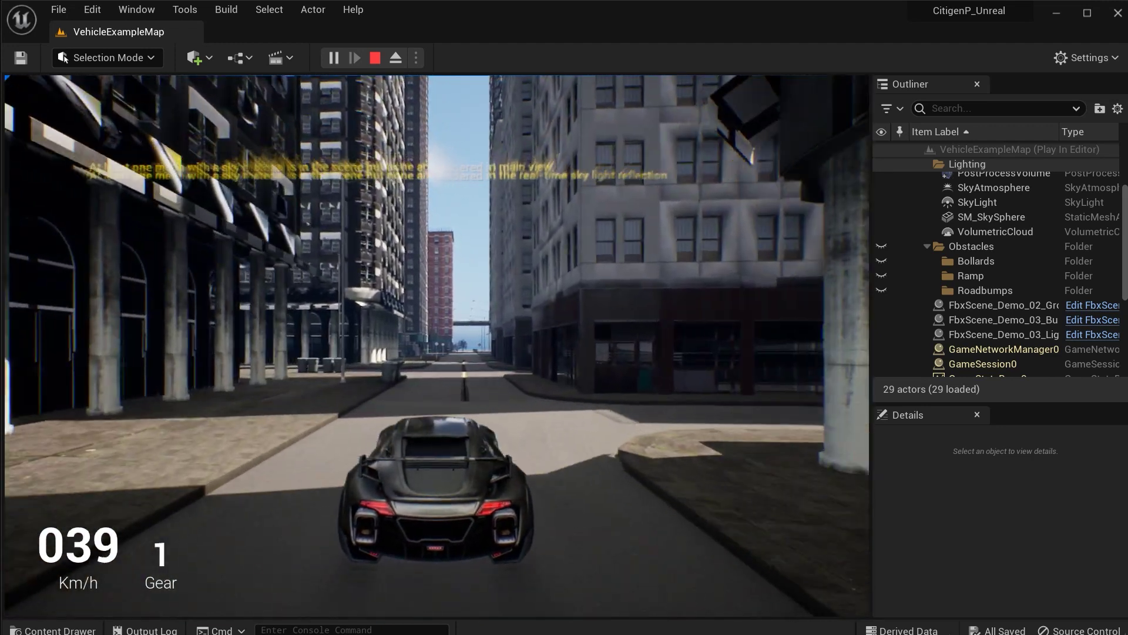
{"action": "key", "text": "w"}
{"action": "key", "text": "w"}
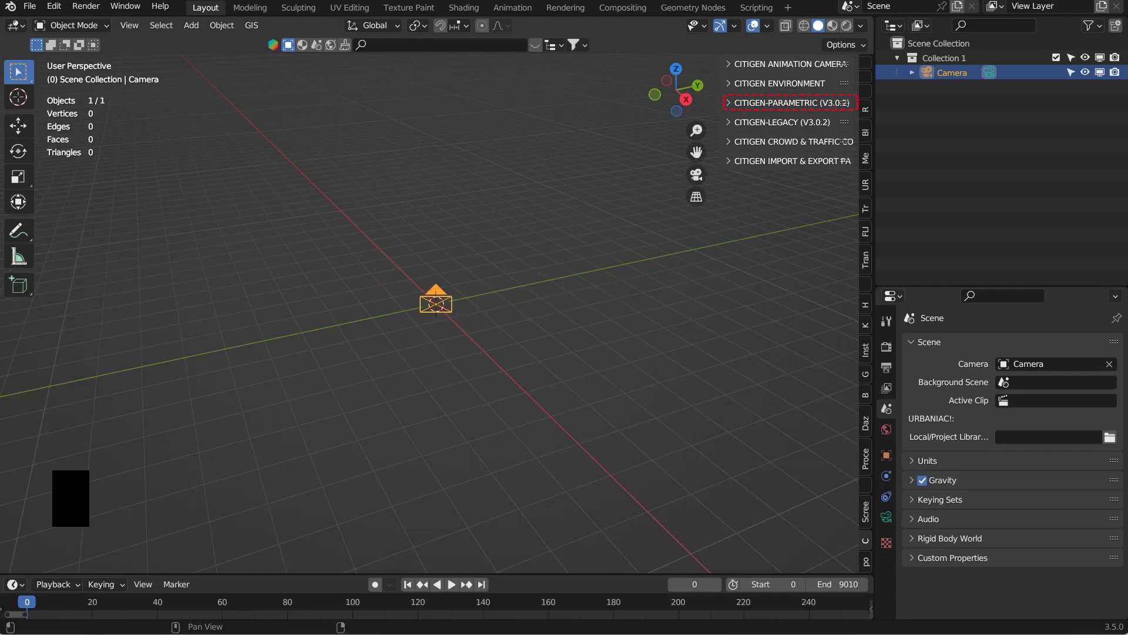
Create a parametric city with CITIGEN-PARAMETRIC and open its grid for editing
{"action": "left_click", "coordinate": [786, 102]}
{"action": "left_click", "coordinate": [787, 136]}
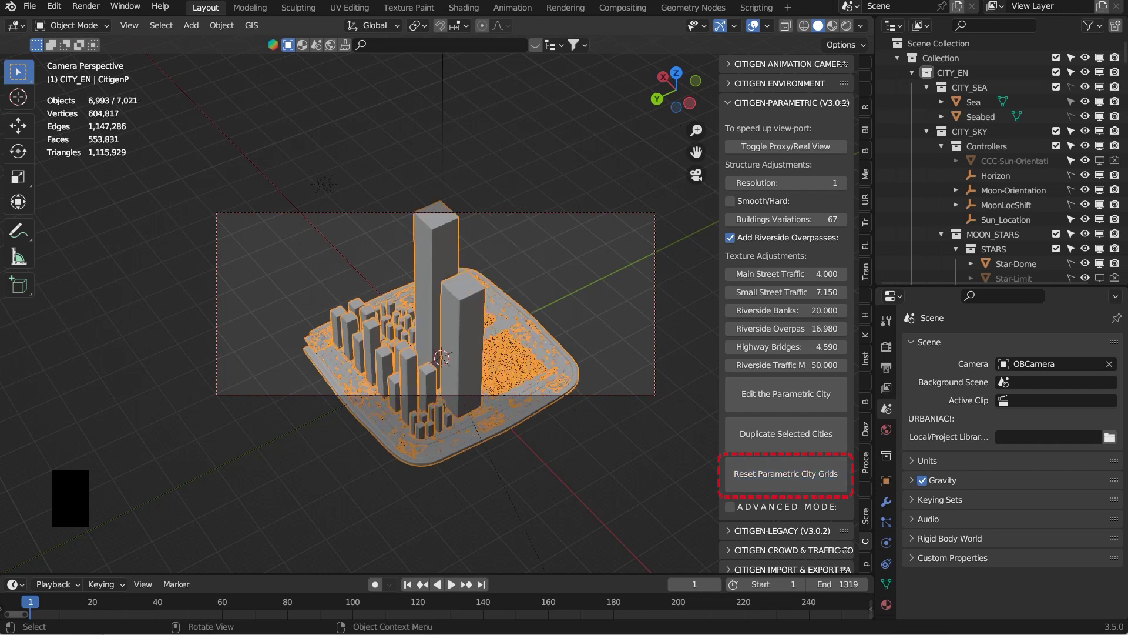
{"action": "left_click", "coordinate": [786, 400]}
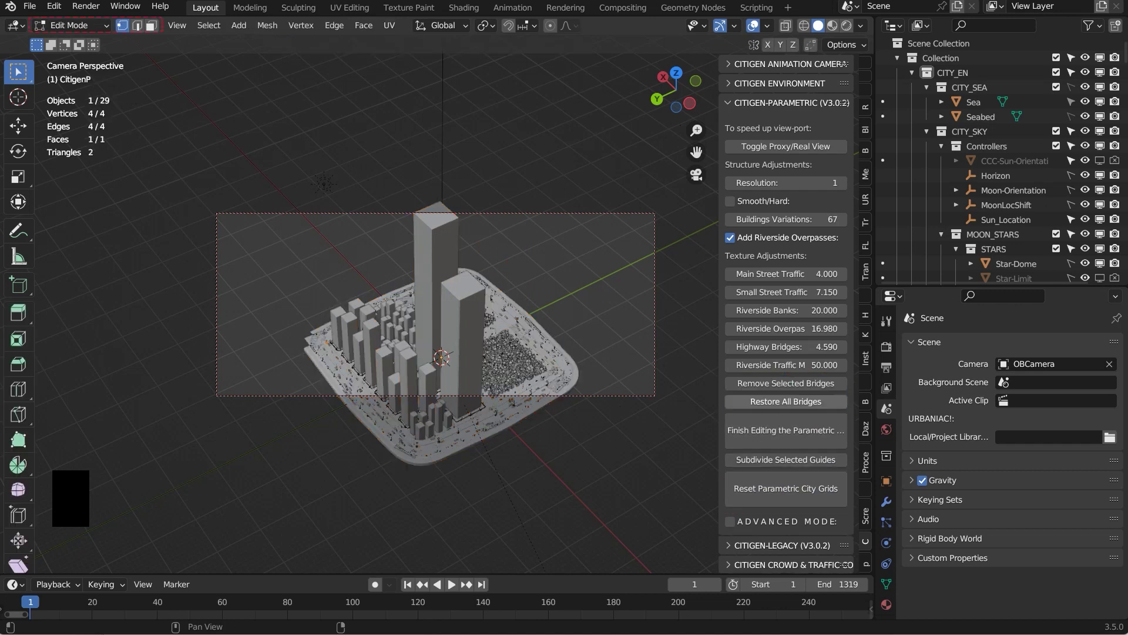
In top view, select the +X side edge of the city grid in edge mode and extrude it about 388 m along global X
{"action": "key", "text": "KP_7"}
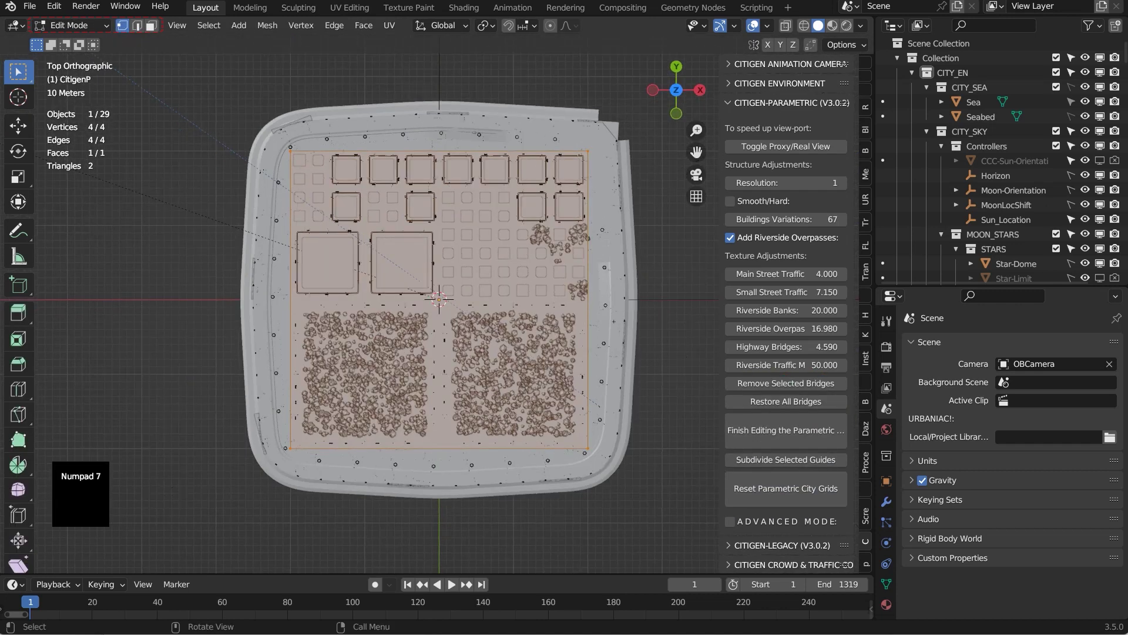
{"action": "scroll", "coordinate": [439, 300], "scroll_direction": "down", "scroll_amount": 2}
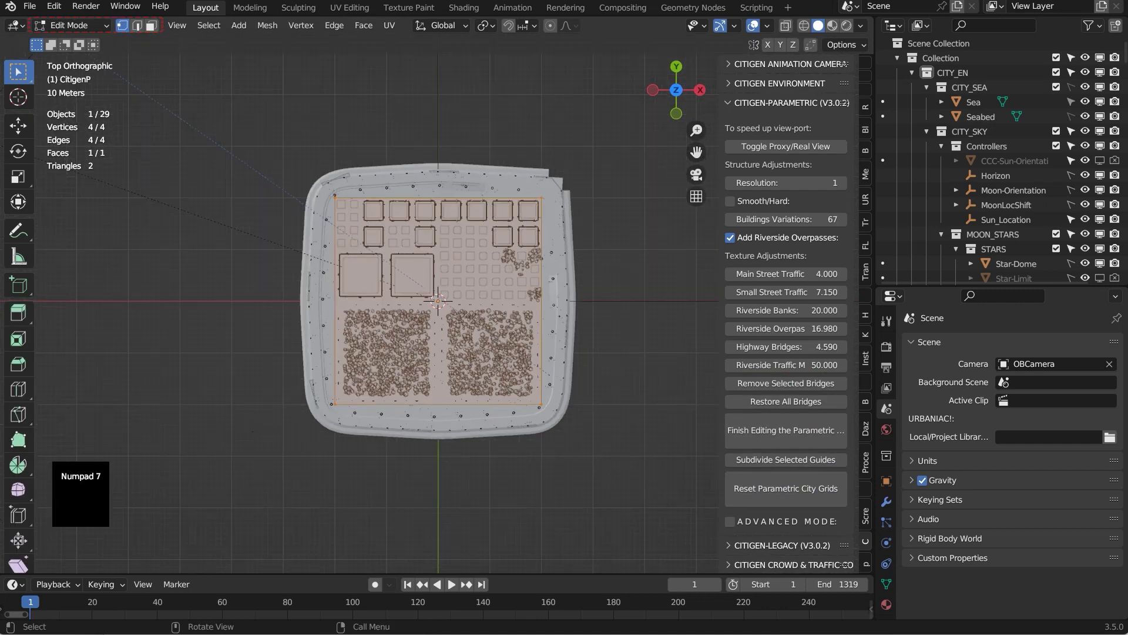
{"action": "middle_click_drag", "start_coordinate": [438, 301], "coordinate": [338, 287], "text": "shift"}
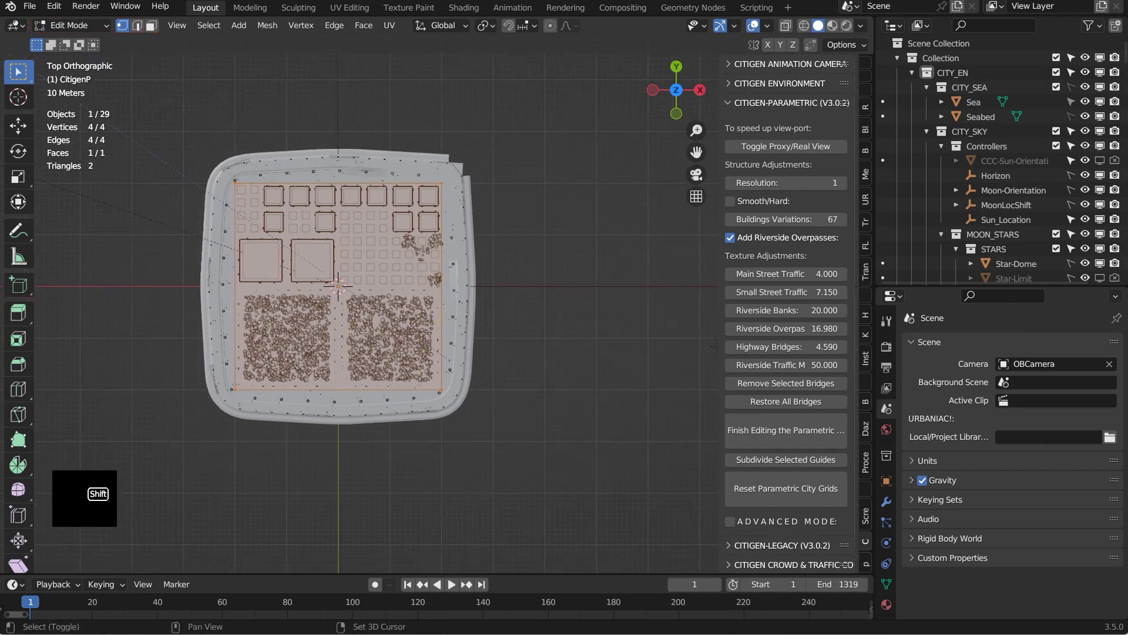
{"action": "left_click", "coordinate": [137, 26]}
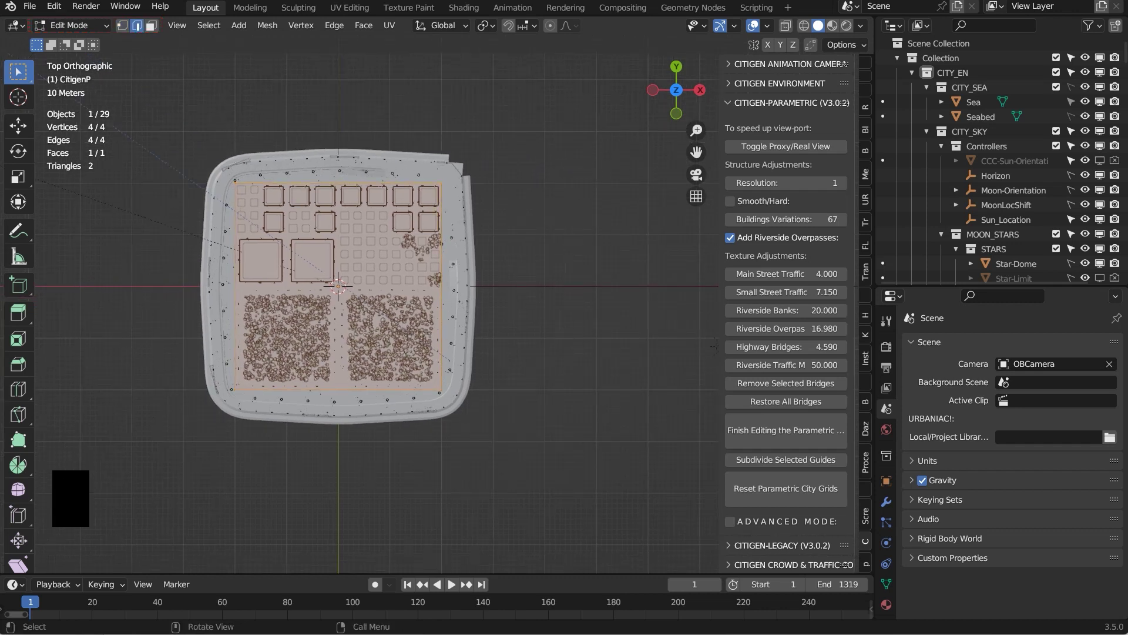
{"action": "scroll", "coordinate": [436, 303], "scroll_direction": "down", "scroll_amount": 1}
{"action": "left_click", "coordinate": [441, 302]}
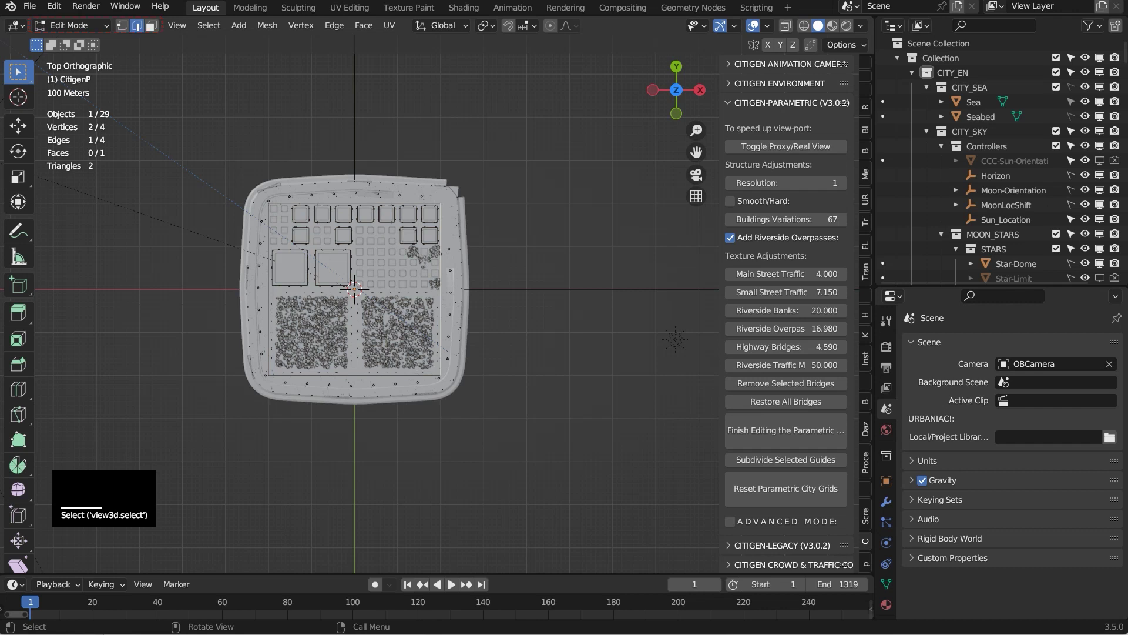
{"action": "scroll", "coordinate": [441, 302], "scroll_direction": "up", "scroll_amount": 2}
{"action": "middle_click_drag", "start_coordinate": [440, 302], "coordinate": [451, 276]}
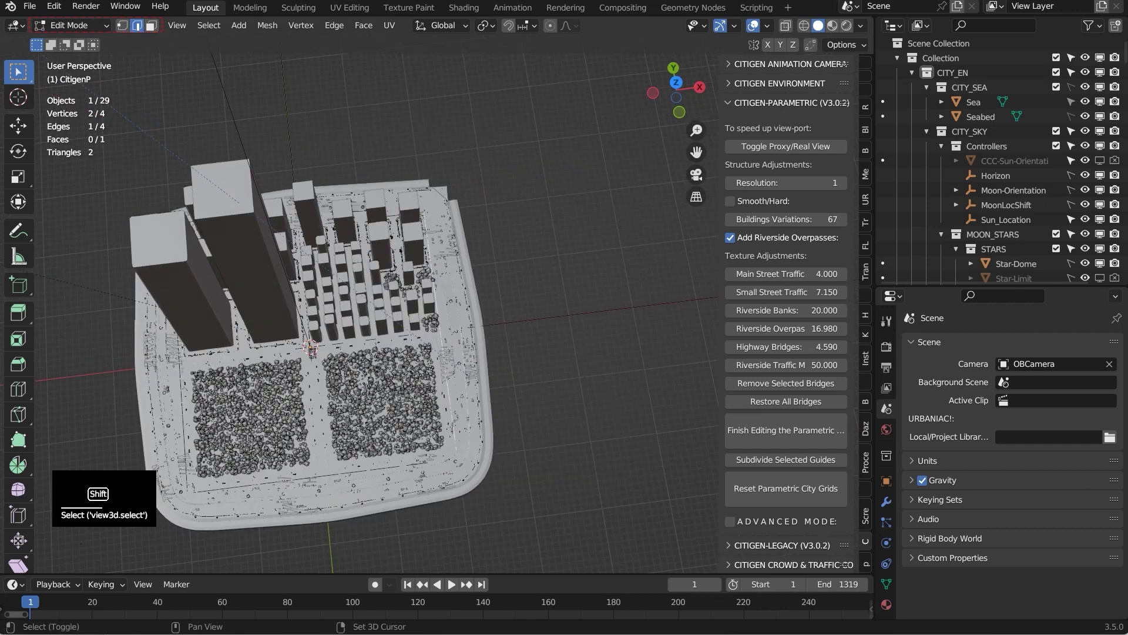
{"action": "key", "text": "KP_7"}
{"action": "scroll", "coordinate": [442, 303], "scroll_direction": "down", "scroll_amount": 2}
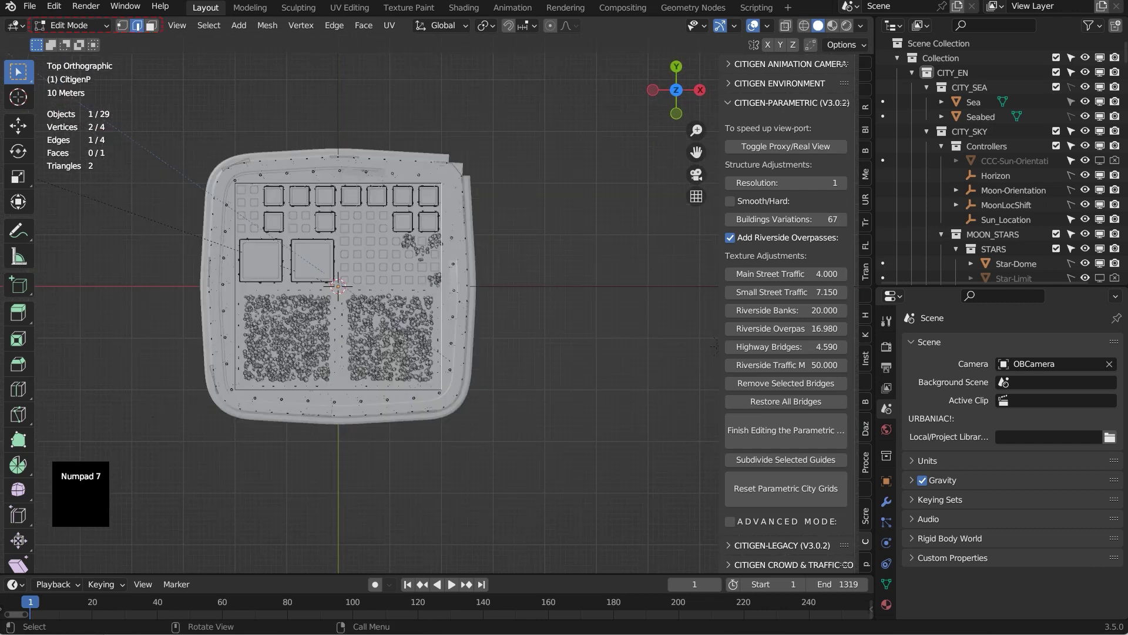
{"action": "key", "text": "e"}
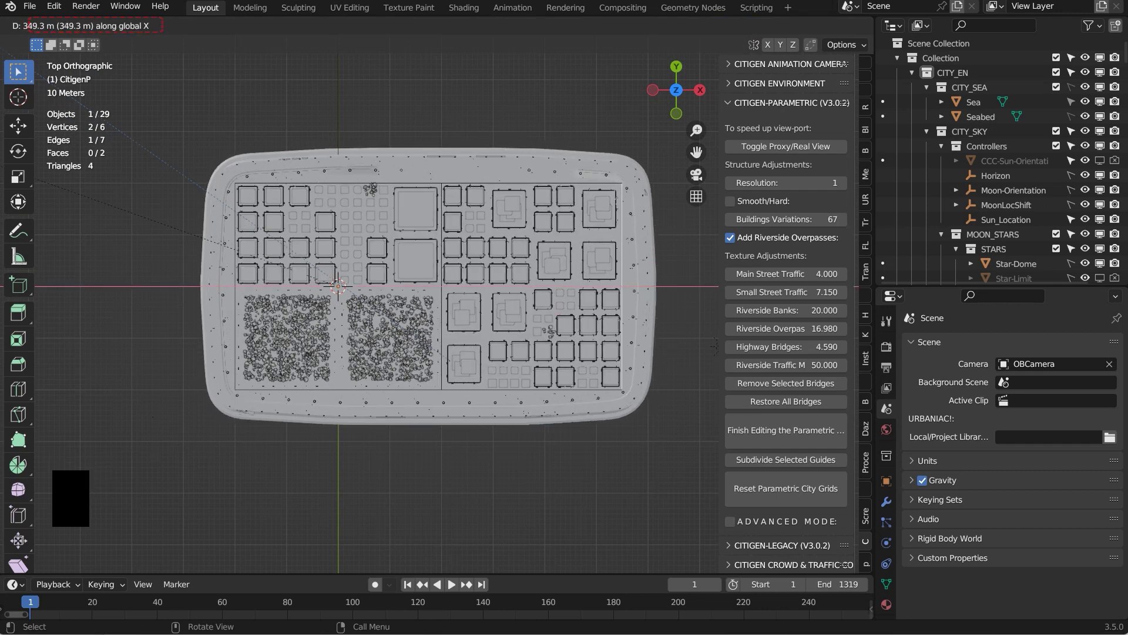
{"action": "left_click", "coordinate": [714, 345]}
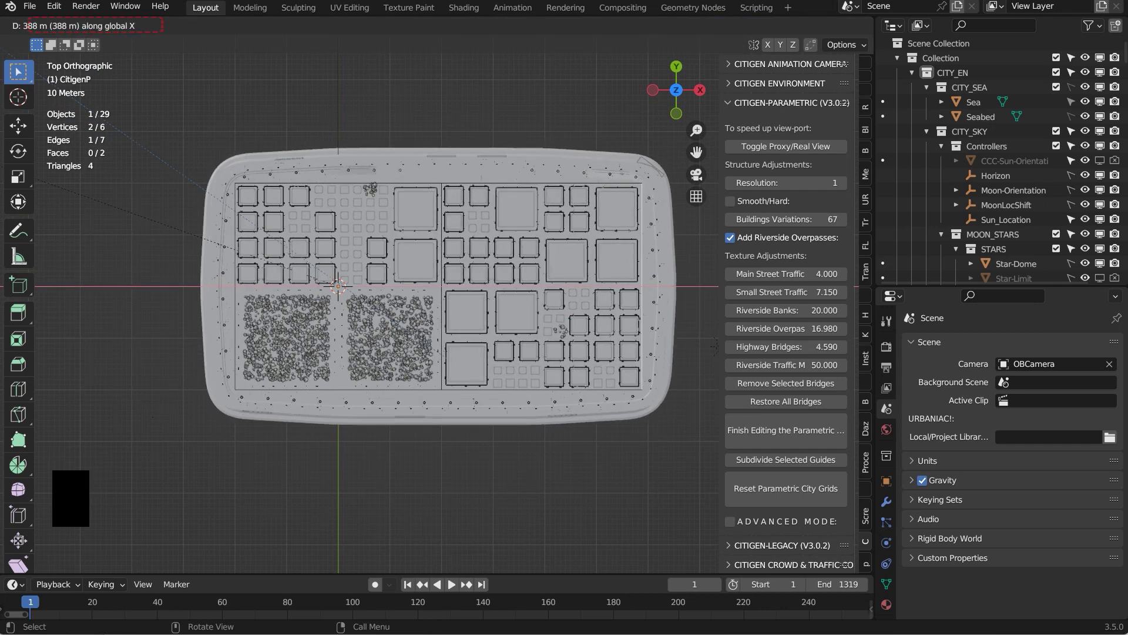
Extrude the city grid's new end edge again by about 429 m along global X
{"action": "scroll", "coordinate": [376, 311], "scroll_direction": "down", "scroll_amount": 2}
{"action": "middle_click_drag", "start_coordinate": [376, 282], "coordinate": [225, 302], "text": "shift"}
{"action": "scroll", "coordinate": [264, 303], "scroll_direction": "up", "scroll_amount": 2}
{"action": "scroll", "coordinate": [264, 303], "scroll_direction": "down", "scroll_amount": 2}
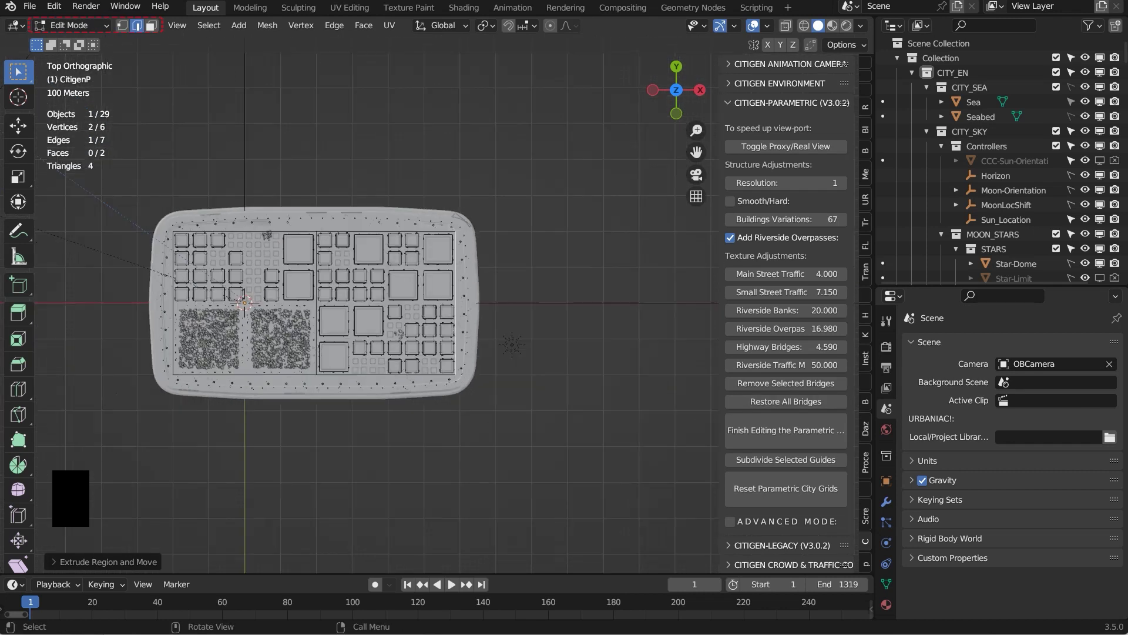
{"action": "key", "text": "e"}
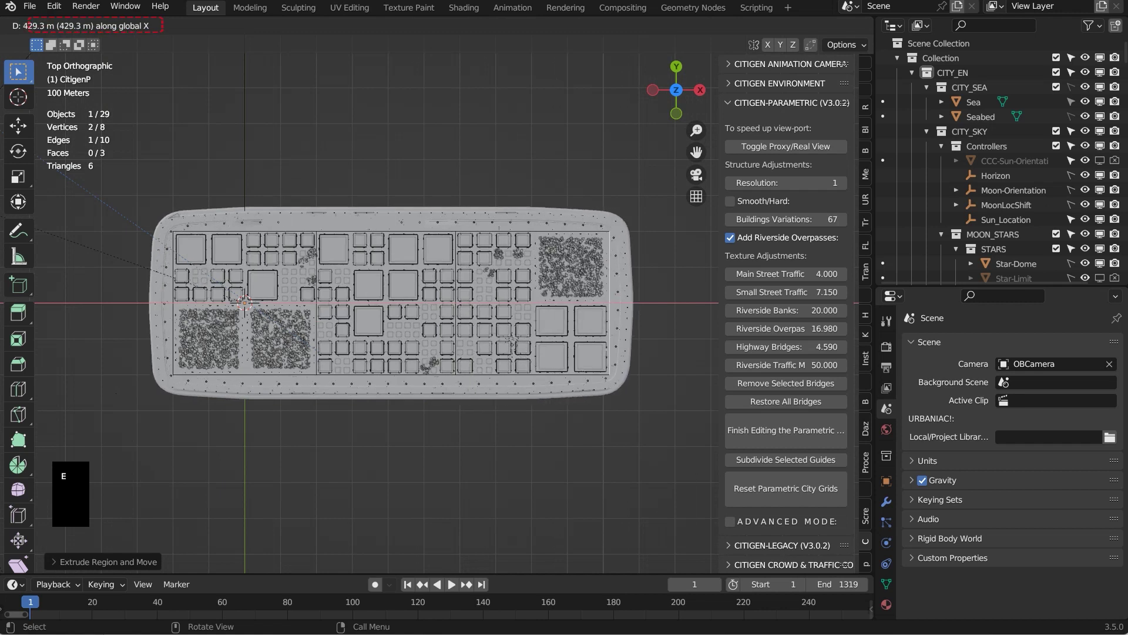
{"action": "key", "text": "Return"}
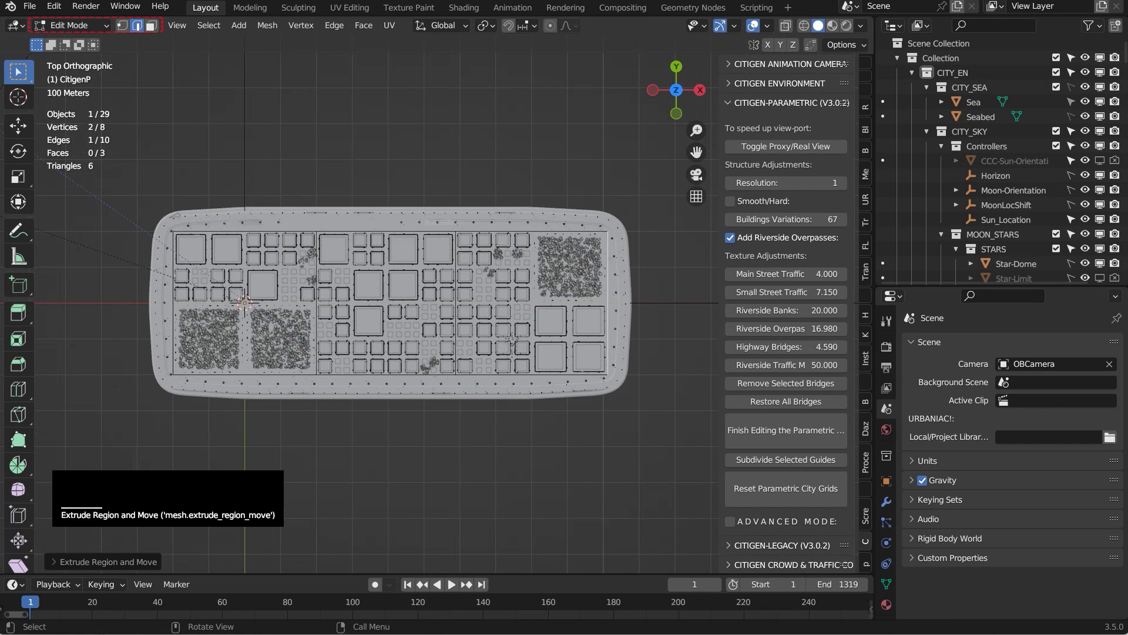
Scale the city grid's outermost end edge to about 0.234 so that the last section tapers
{"action": "key", "text": "s"}
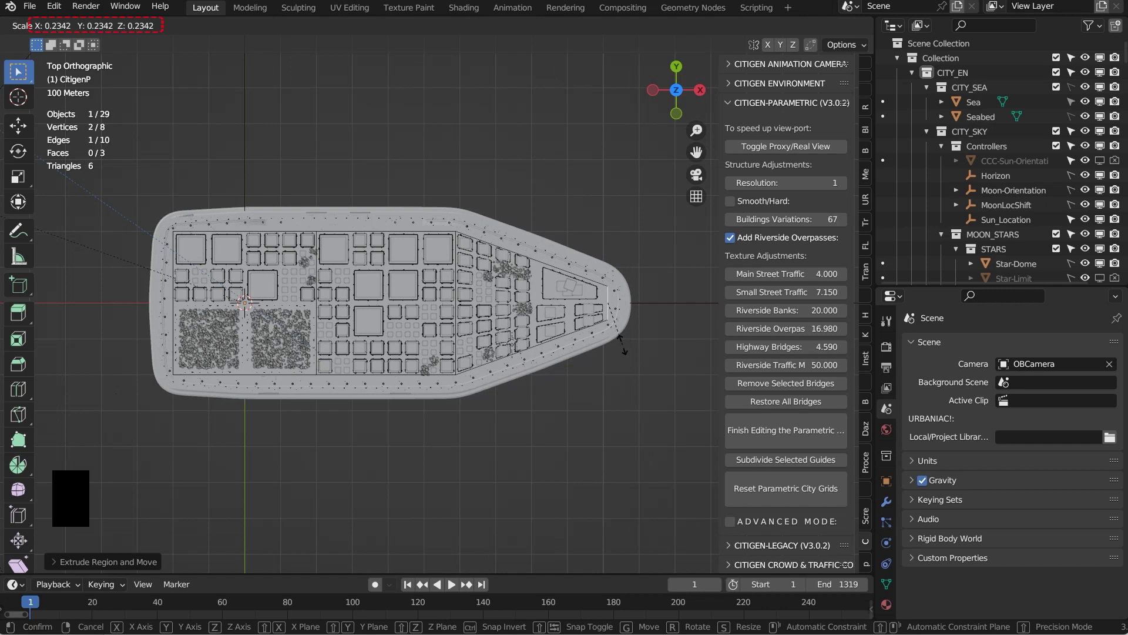
{"action": "left_click", "coordinate": [622, 343]}
{"action": "scroll", "coordinate": [431, 305], "scroll_direction": "up", "scroll_amount": 3}
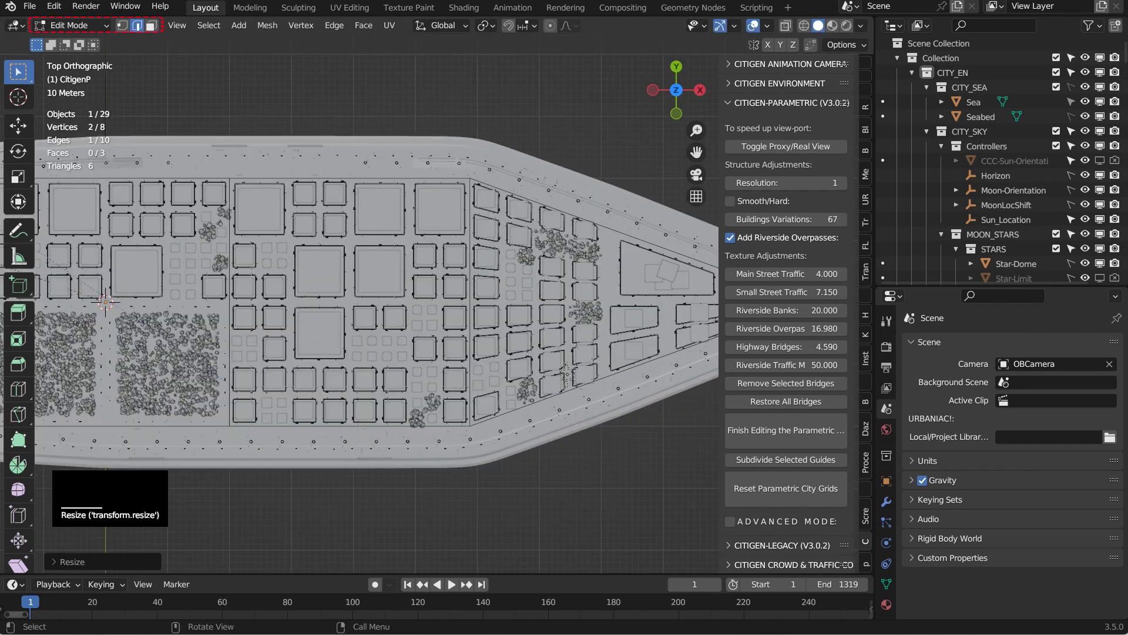
{"action": "scroll", "coordinate": [430, 305], "scroll_direction": "down", "scroll_amount": 3}
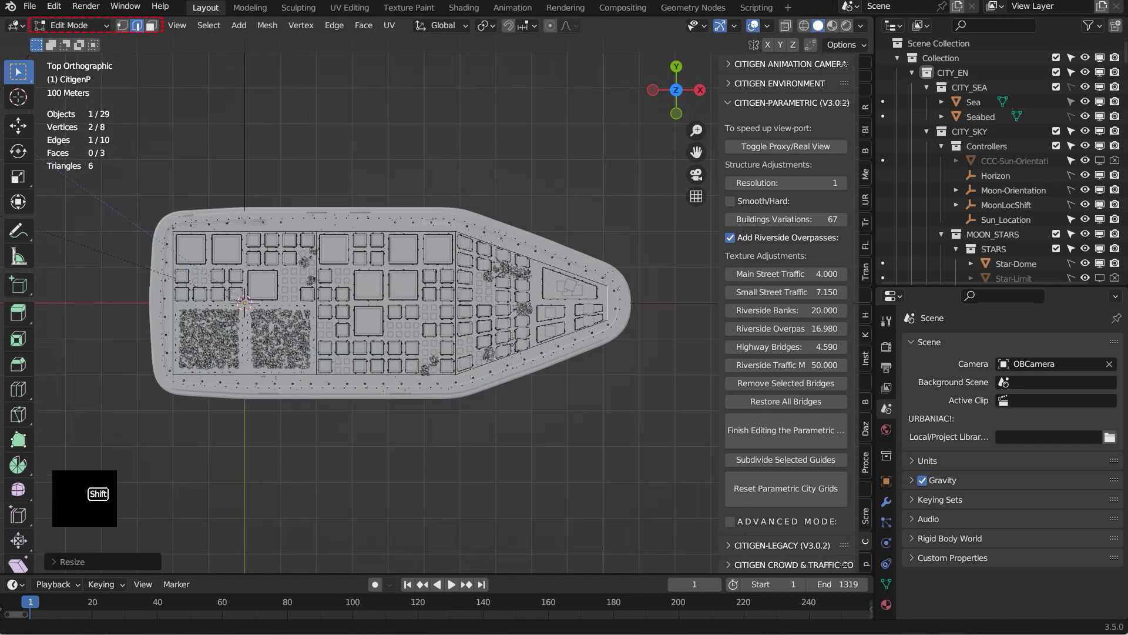
Duplicate the whole city grid and place the copy about 188 m along X and 596 m along Y from the original
{"action": "middle_click_drag", "start_coordinate": [434, 305], "coordinate": [360, 369], "text": "shift"}
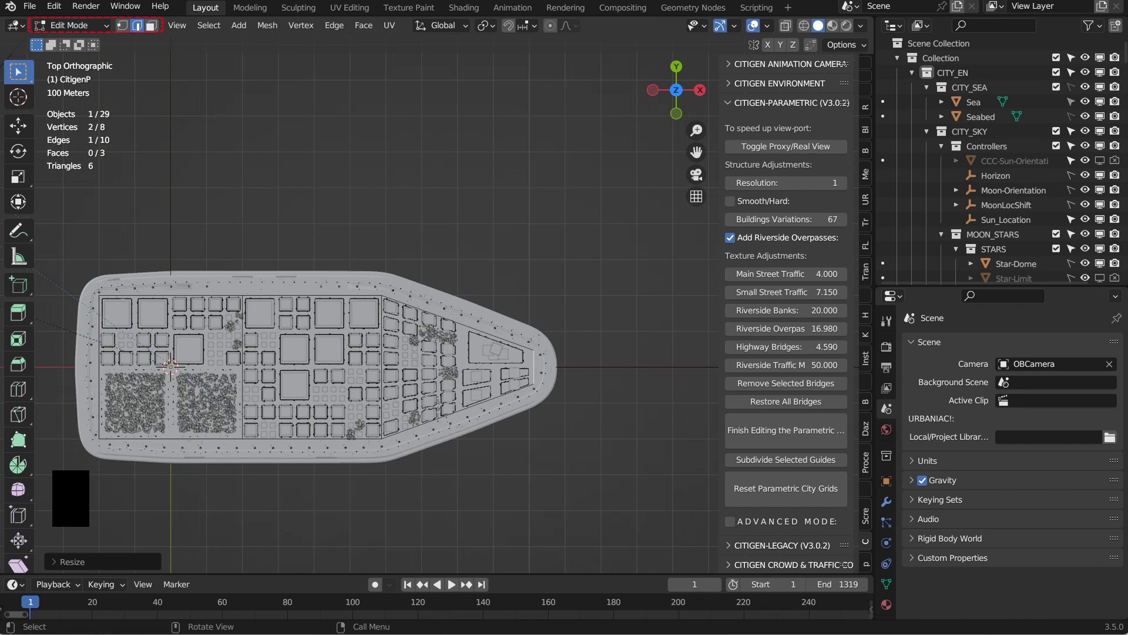
{"action": "scroll", "coordinate": [423, 307], "scroll_direction": "up", "scroll_amount": 2}
{"action": "scroll", "coordinate": [424, 307], "scroll_direction": "down", "scroll_amount": 1}
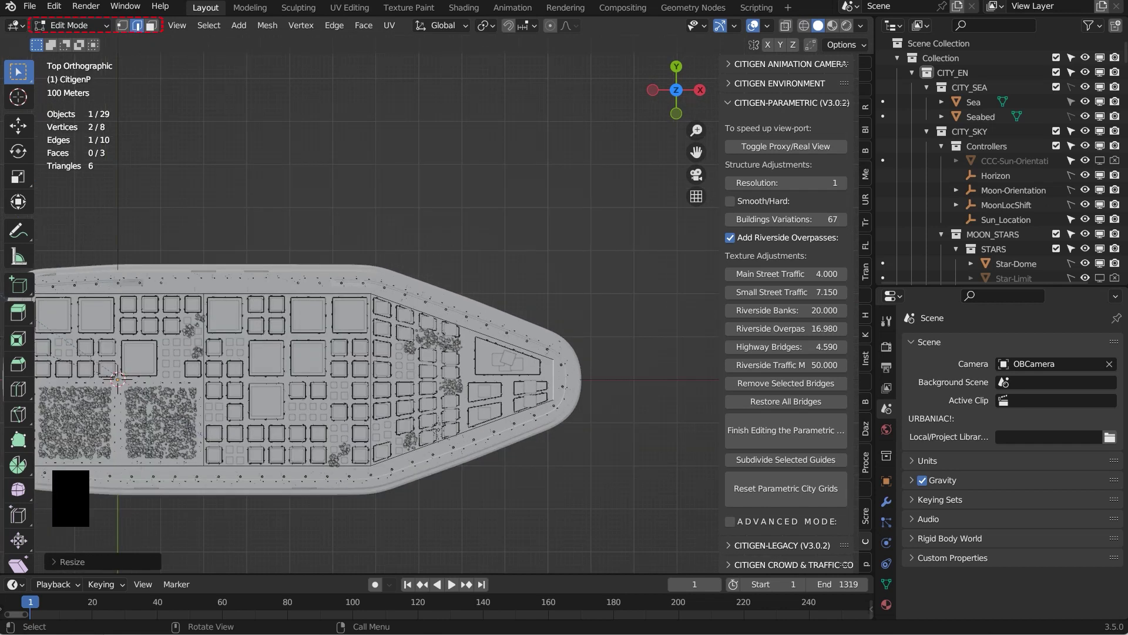
{"action": "scroll", "coordinate": [441, 305], "scroll_direction": "down", "scroll_amount": 1}
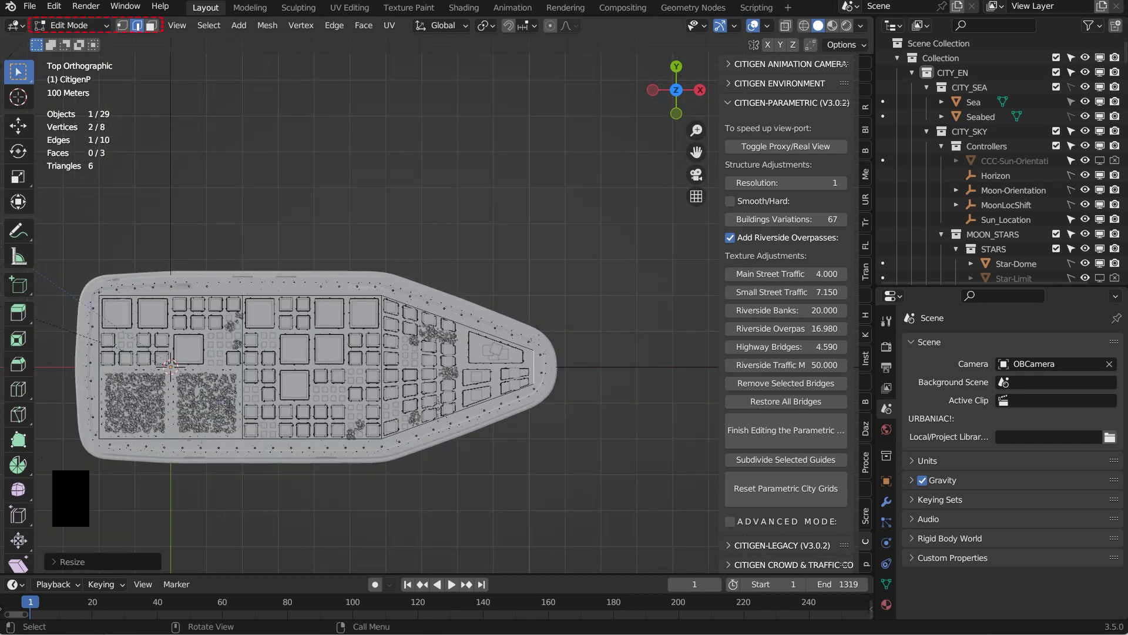
{"action": "key", "text": "a"}
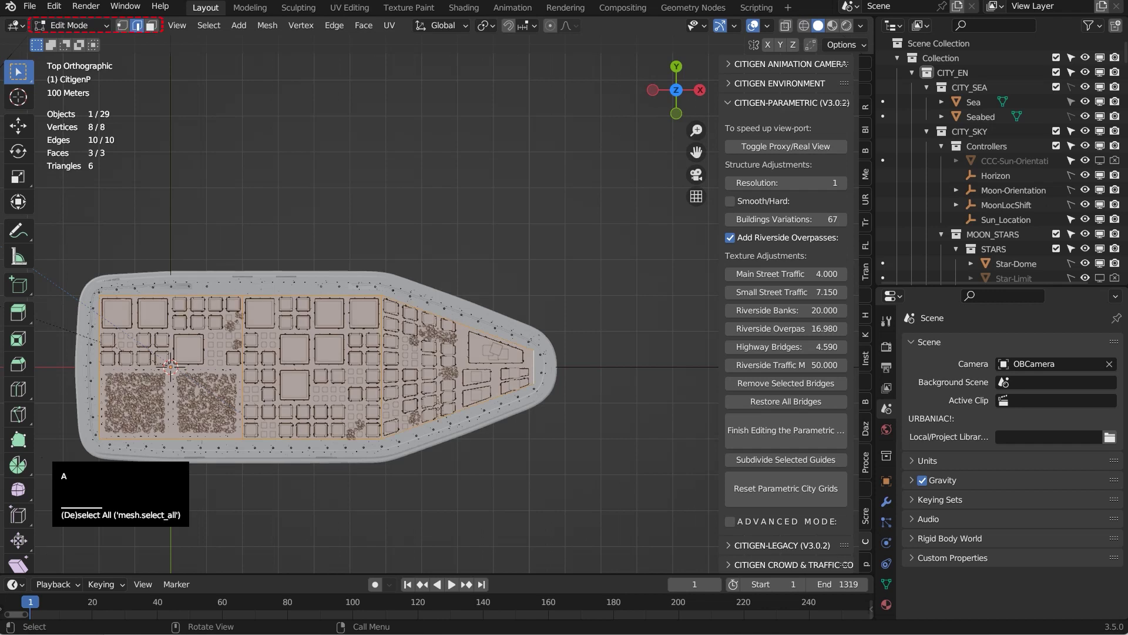
{"action": "key", "text": "shift"}
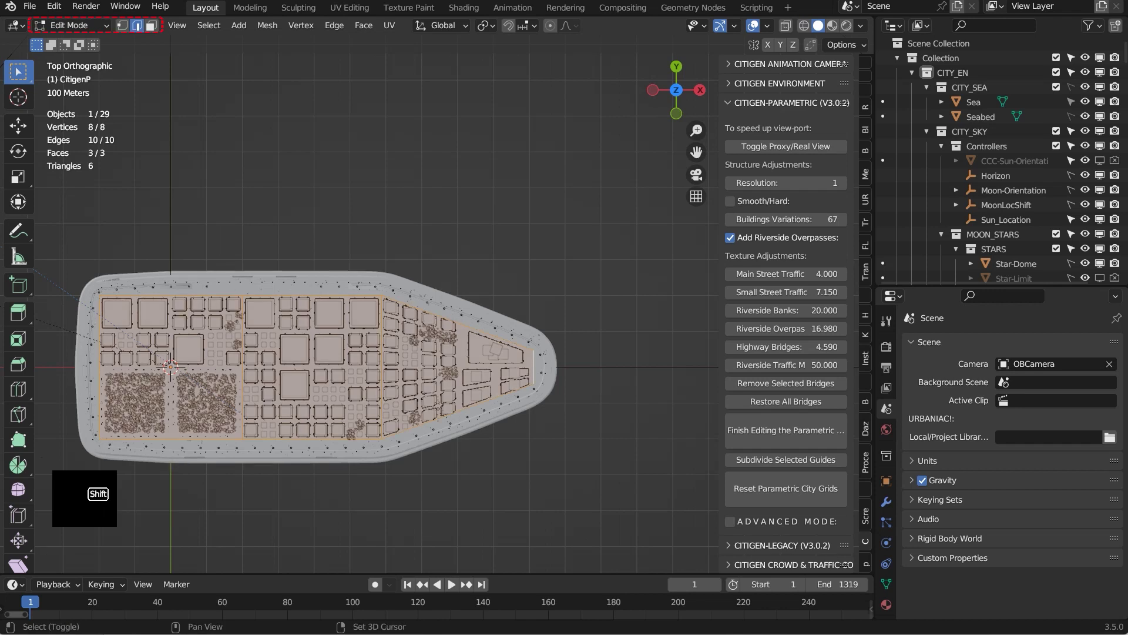
{"action": "key", "text": "shift+d"}
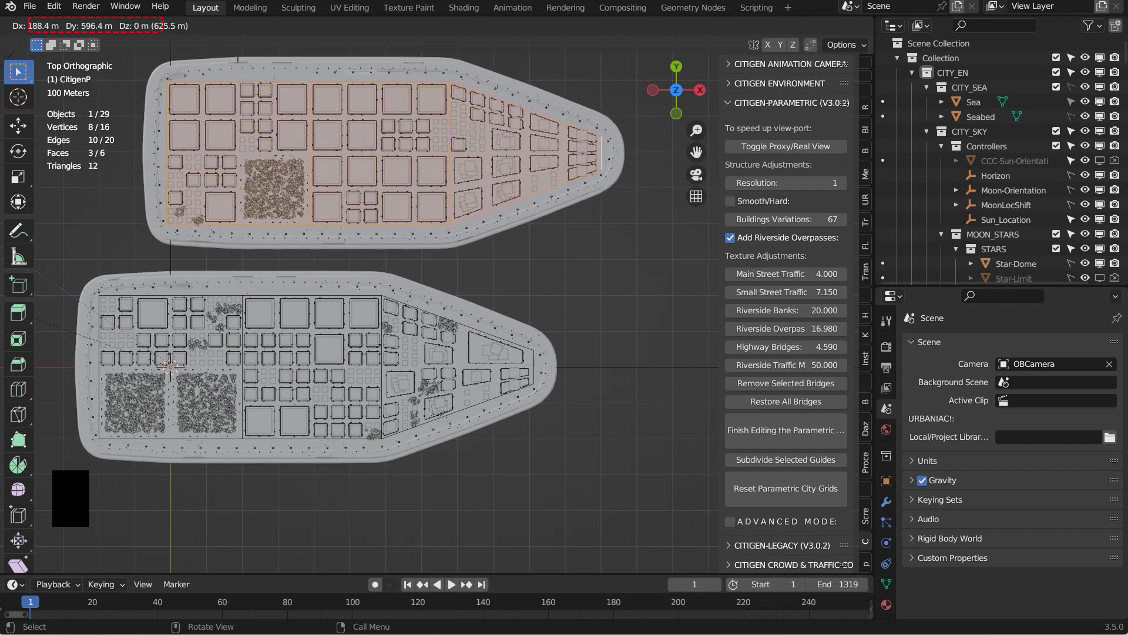
{"action": "key", "text": "Return"}
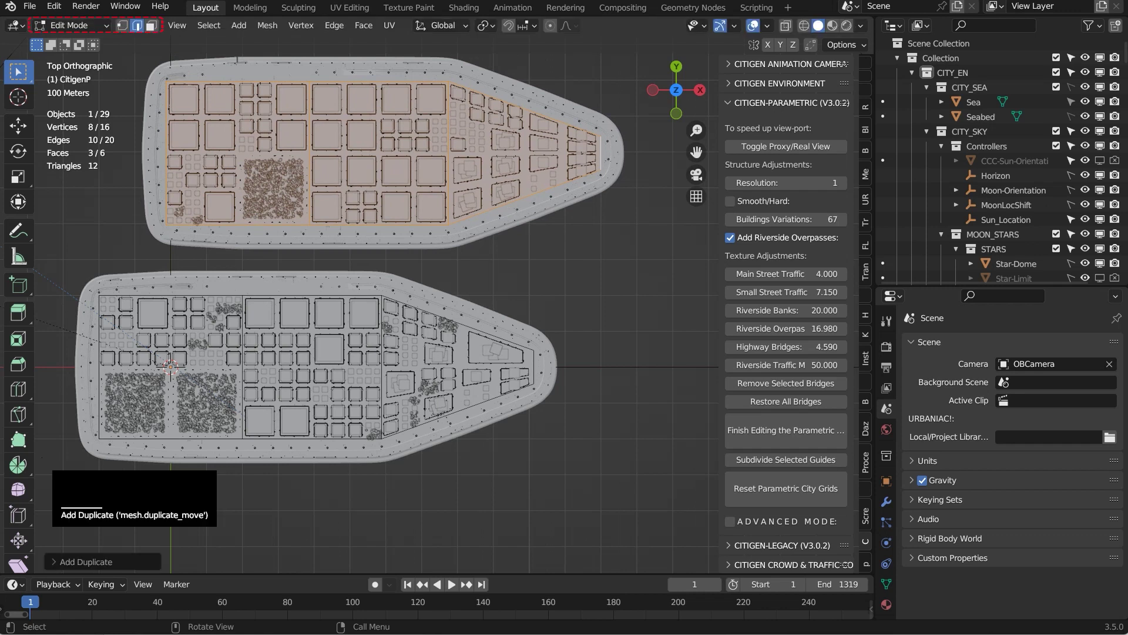
Rotate the duplicated grid about 41.6 degrees clockwise and move it about 91 m along X and 96 m along Y
{"action": "scroll", "coordinate": [436, 303], "scroll_direction": "up", "scroll_amount": 7}
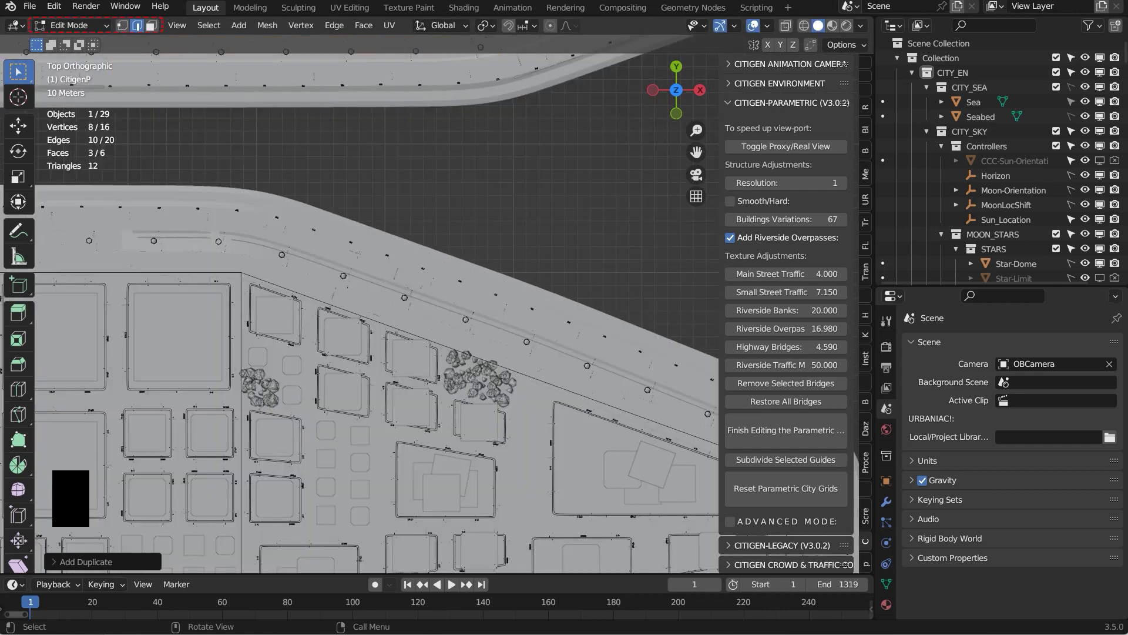
{"action": "middle_click_drag", "start_coordinate": [436, 303], "coordinate": [407, 464], "text": "shift"}
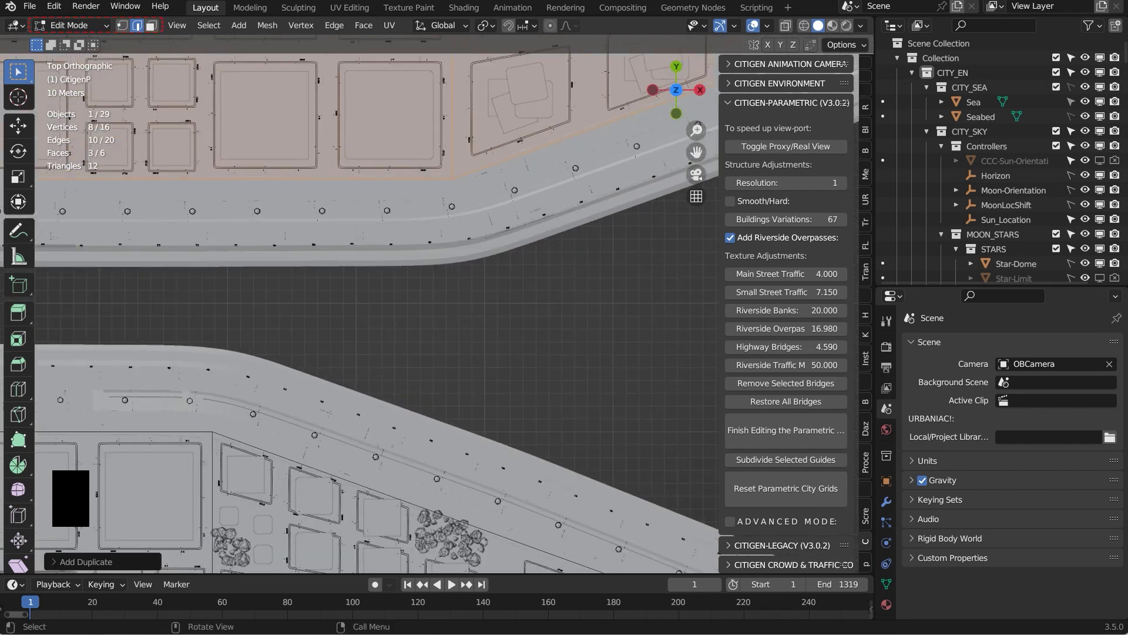
{"action": "scroll", "coordinate": [376, 302], "scroll_direction": "down", "scroll_amount": 4}
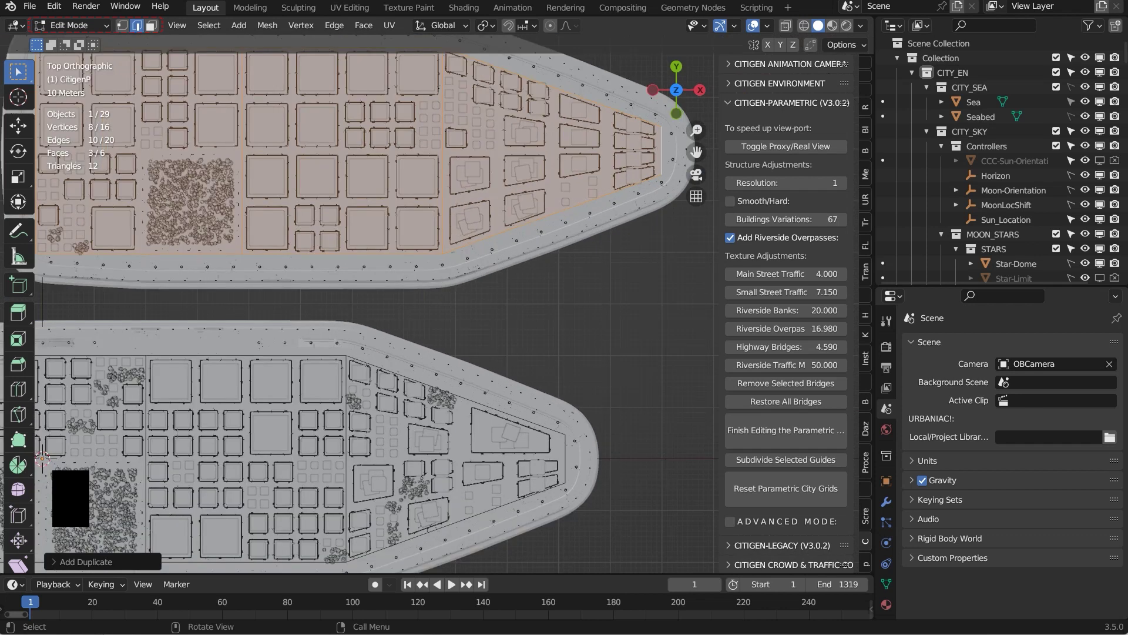
{"action": "key", "text": "r"}
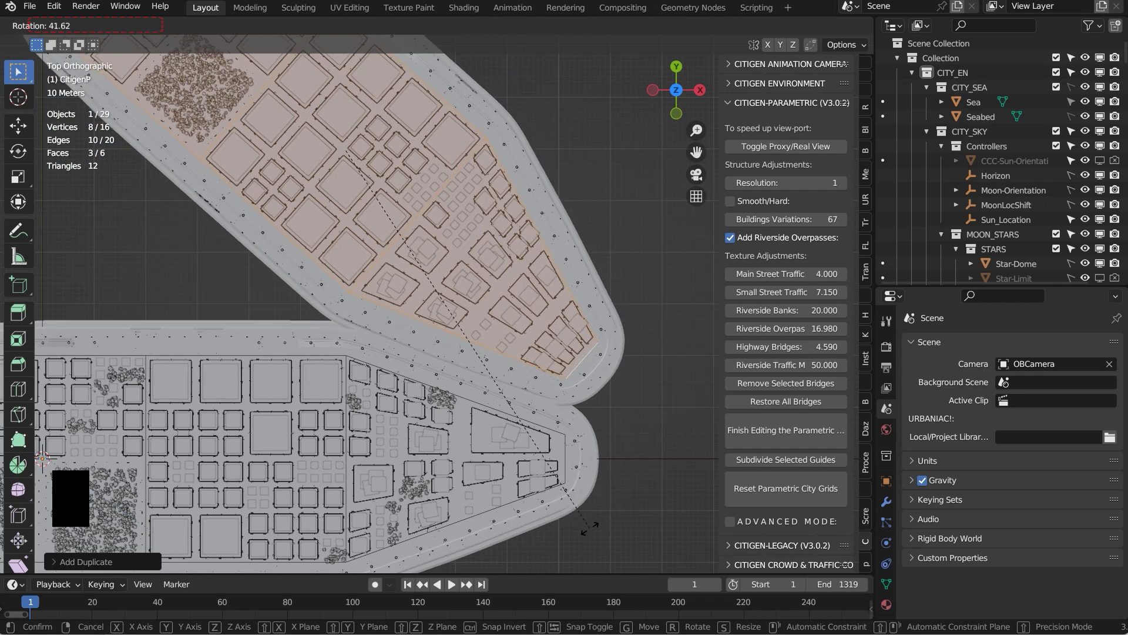
{"action": "left_click", "coordinate": [590, 528]}
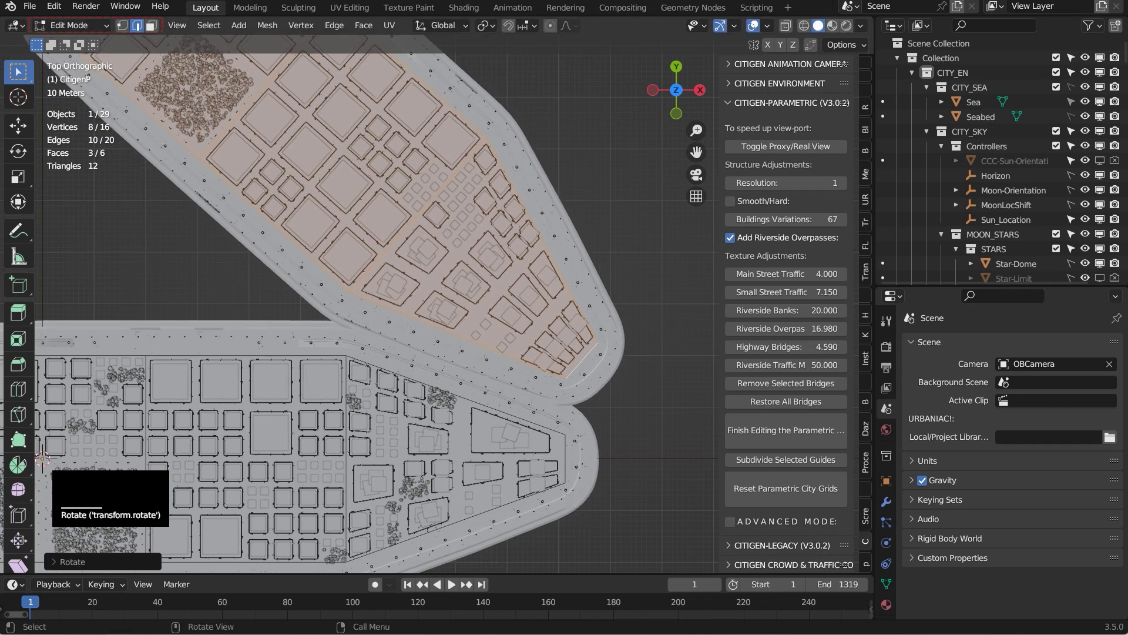
{"action": "key", "text": "g"}
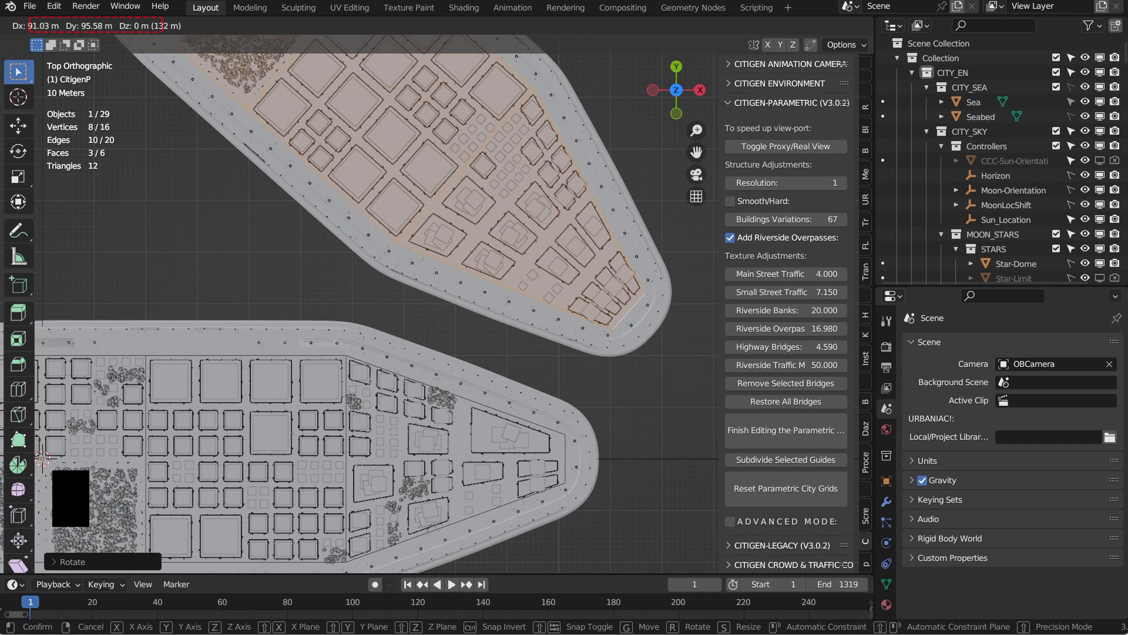
{"action": "key", "text": "Return"}
{"action": "scroll", "coordinate": [364, 293], "scroll_direction": "up", "scroll_amount": 8}
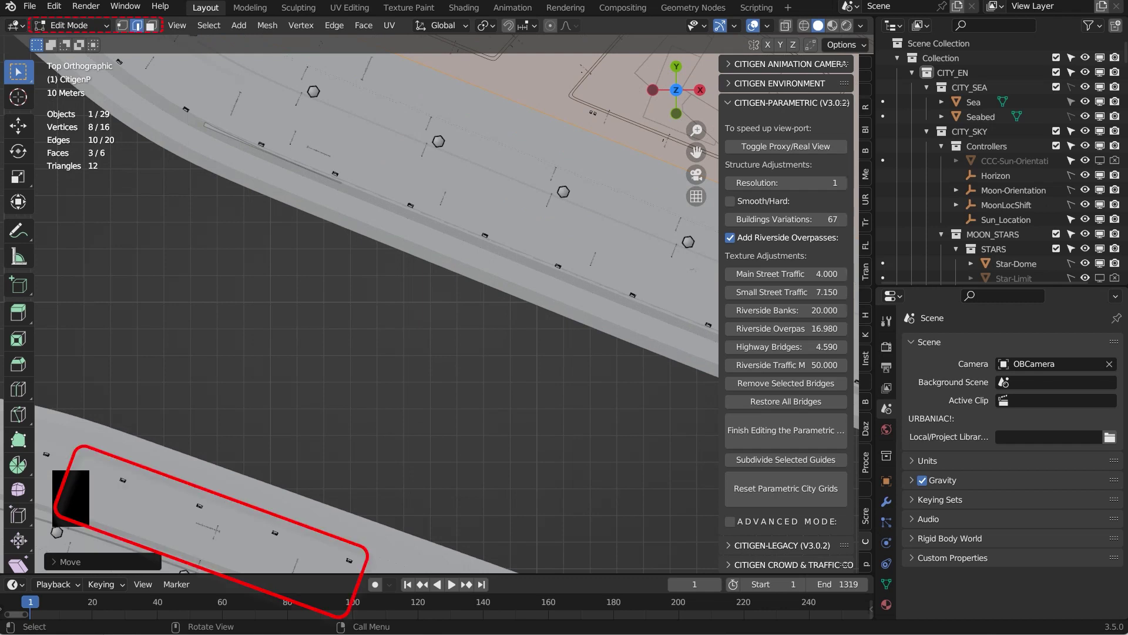
{"action": "key", "text": "g"}
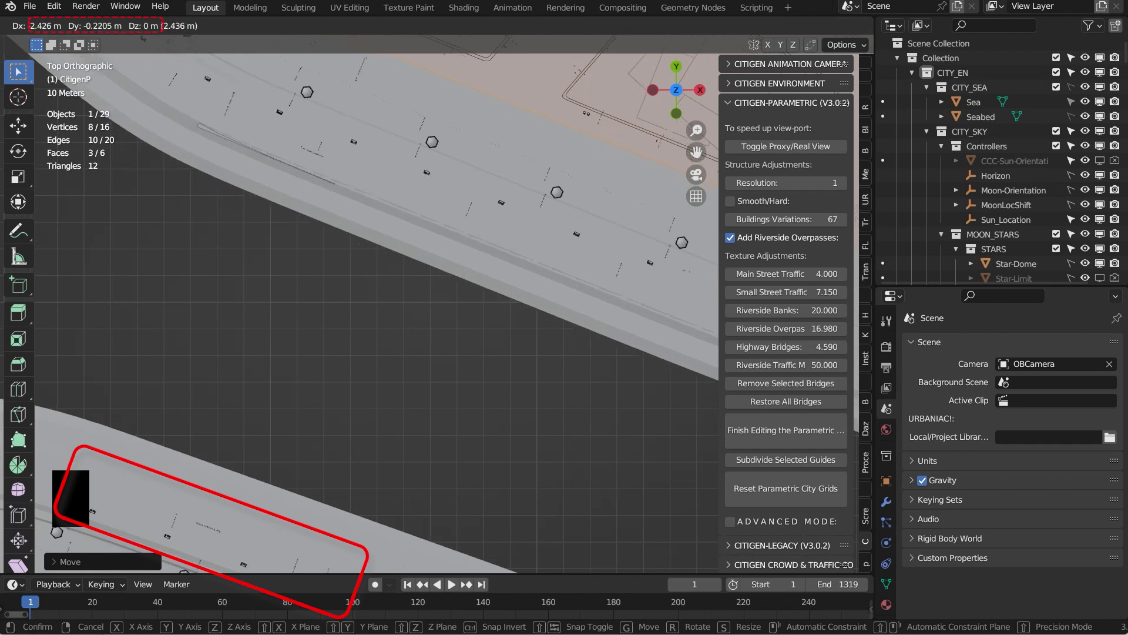
{"action": "key", "text": "Escape"}
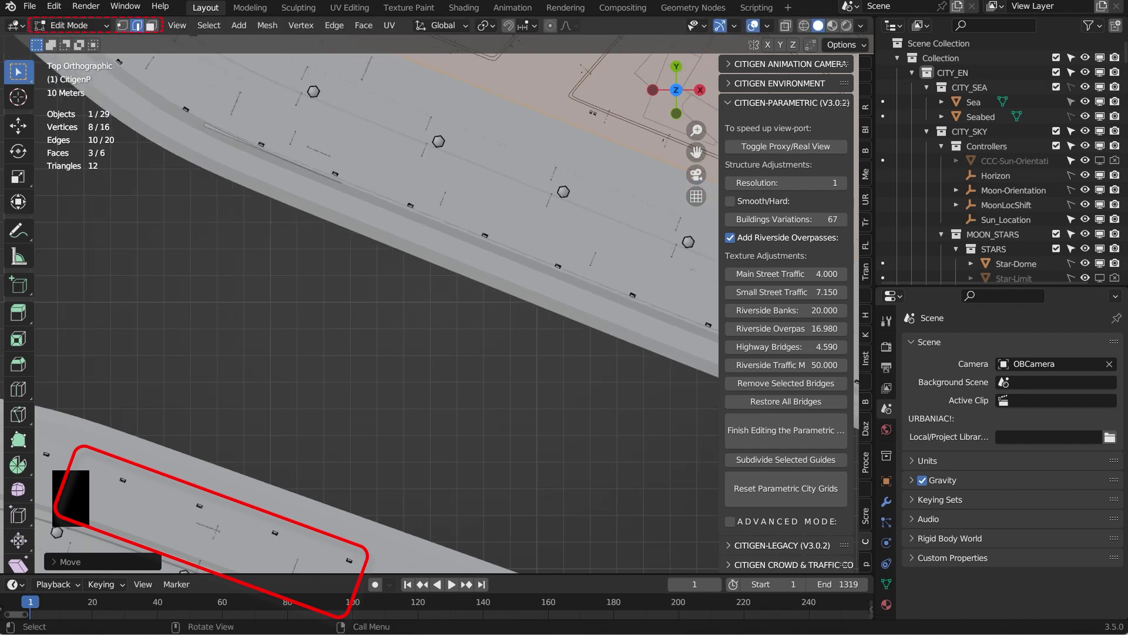
Duplicate the lower city grid's cross edge beside its square parks and place the copy about 306 m along X and 282 m along Y
{"action": "scroll", "coordinate": [376, 312], "scroll_direction": "down", "scroll_amount": 8}
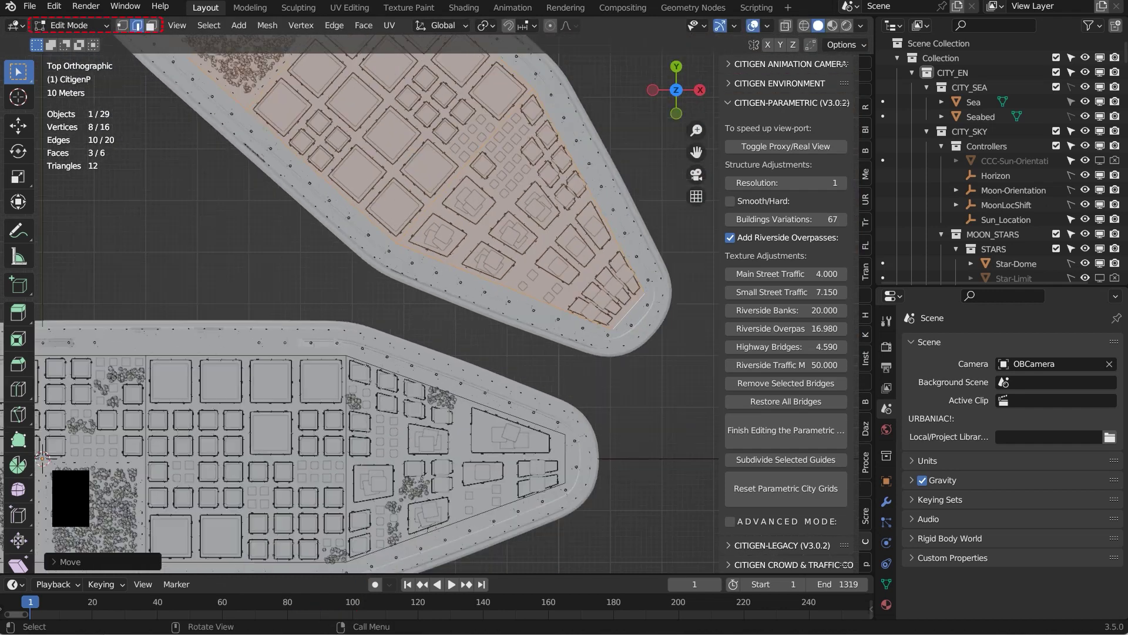
{"action": "scroll", "coordinate": [376, 312], "scroll_direction": "down", "scroll_amount": 2}
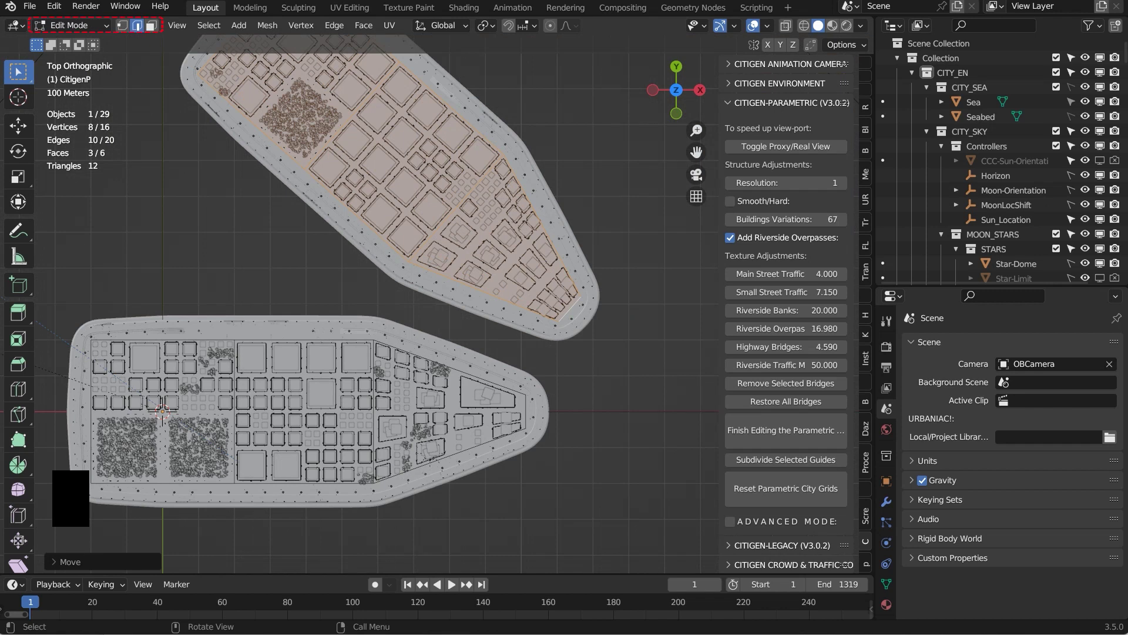
{"action": "left_click", "coordinate": [234, 412]}
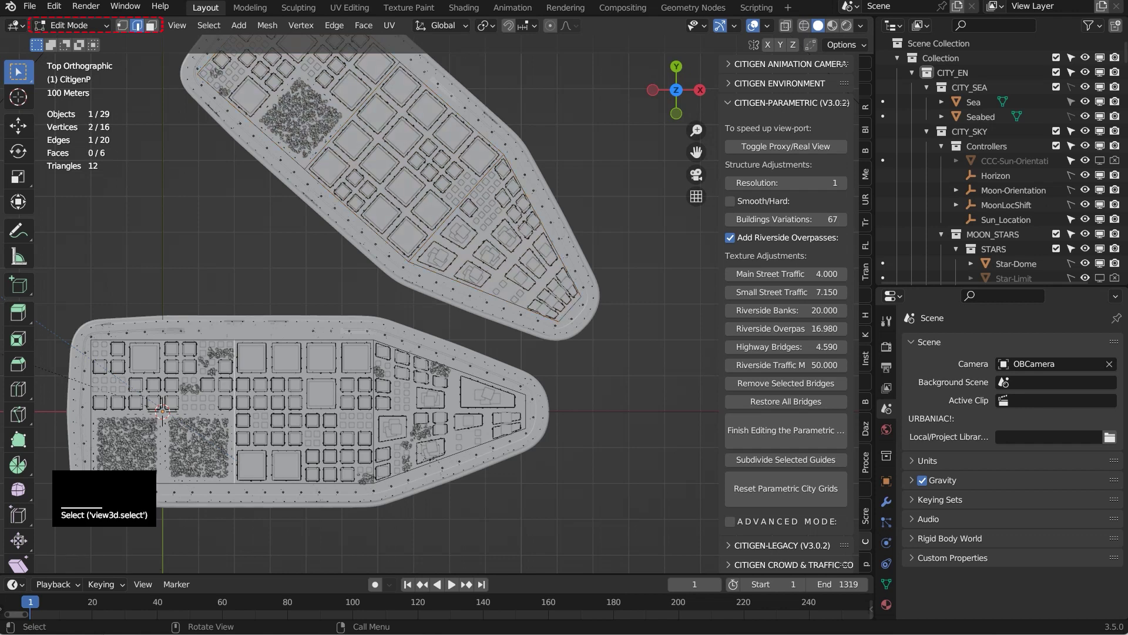
{"action": "key", "text": "shift"}
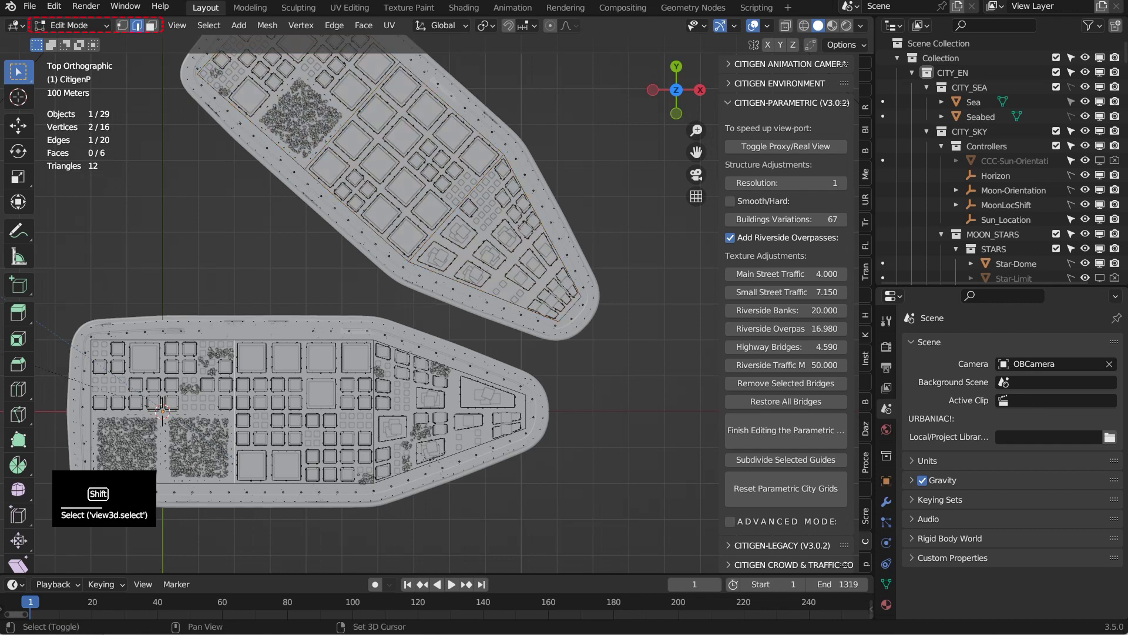
{"action": "key", "text": "shift+d"}
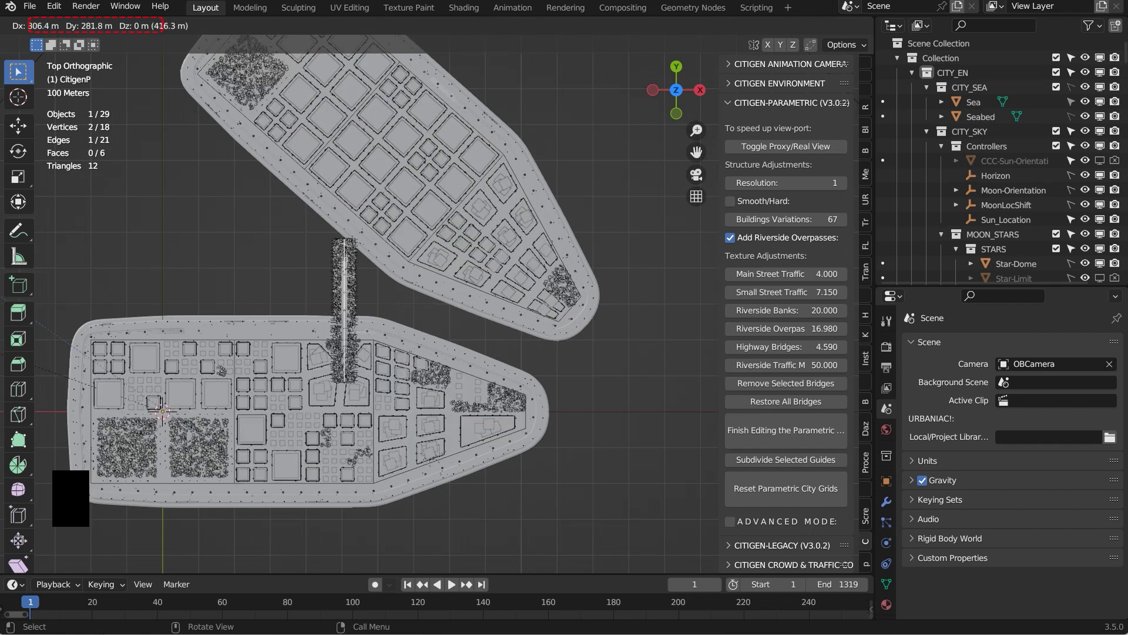
{"action": "key", "text": "Return"}
Scale the duplicated edge to about 3.4 times its length and rotate it clockwise so it crosses both city grids diagonally
{"action": "key", "text": "s"}
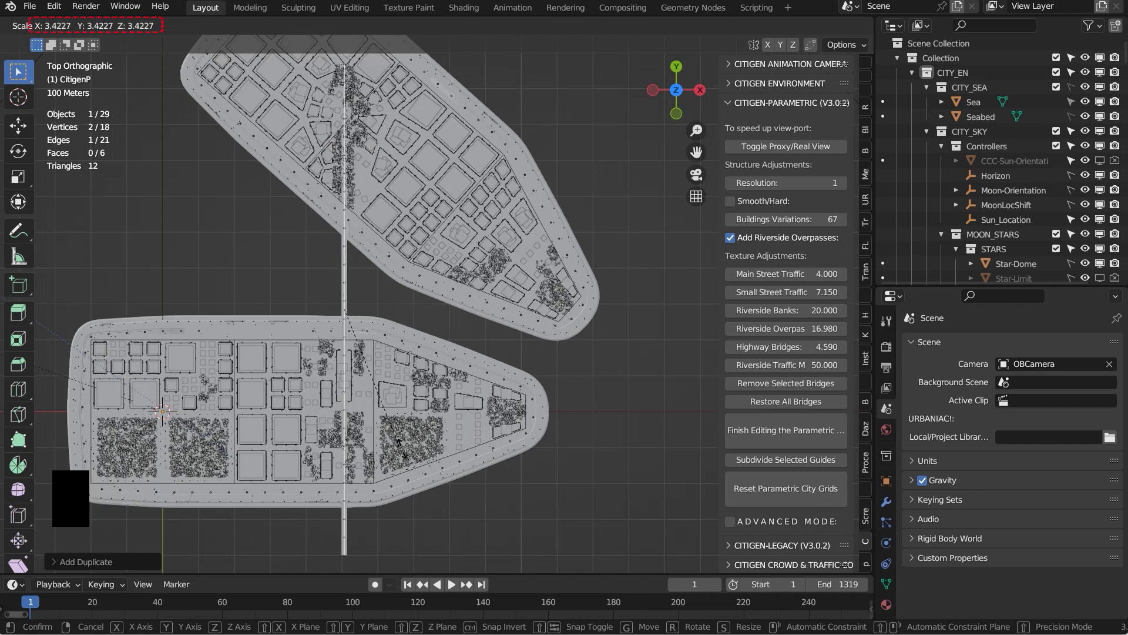
{"action": "left_click", "coordinate": [401, 454]}
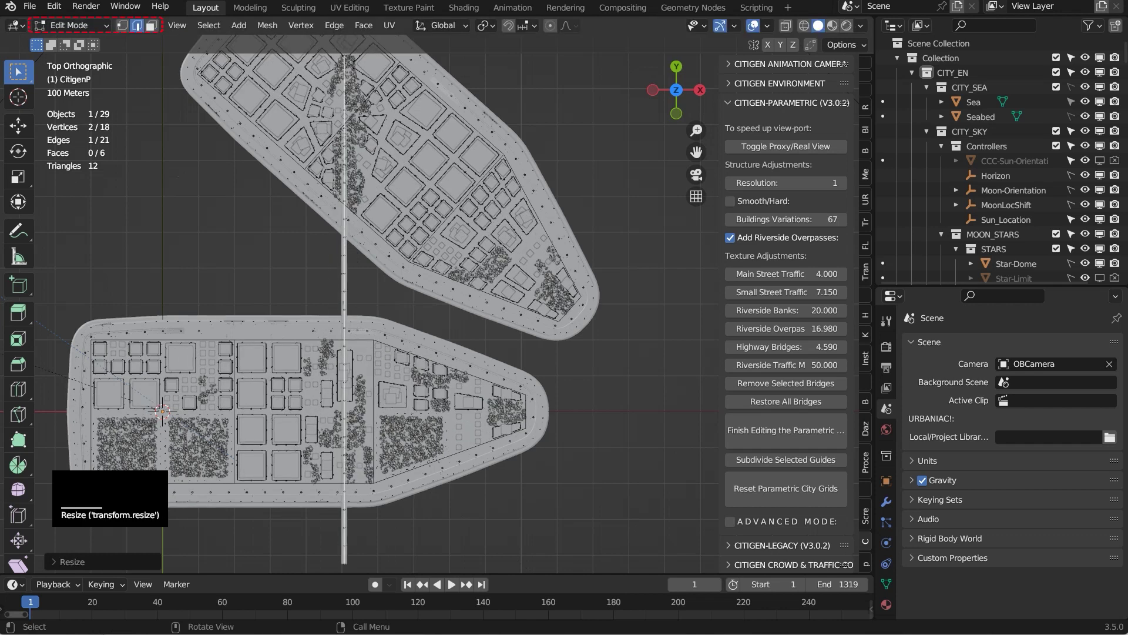
{"action": "key", "text": "r"}
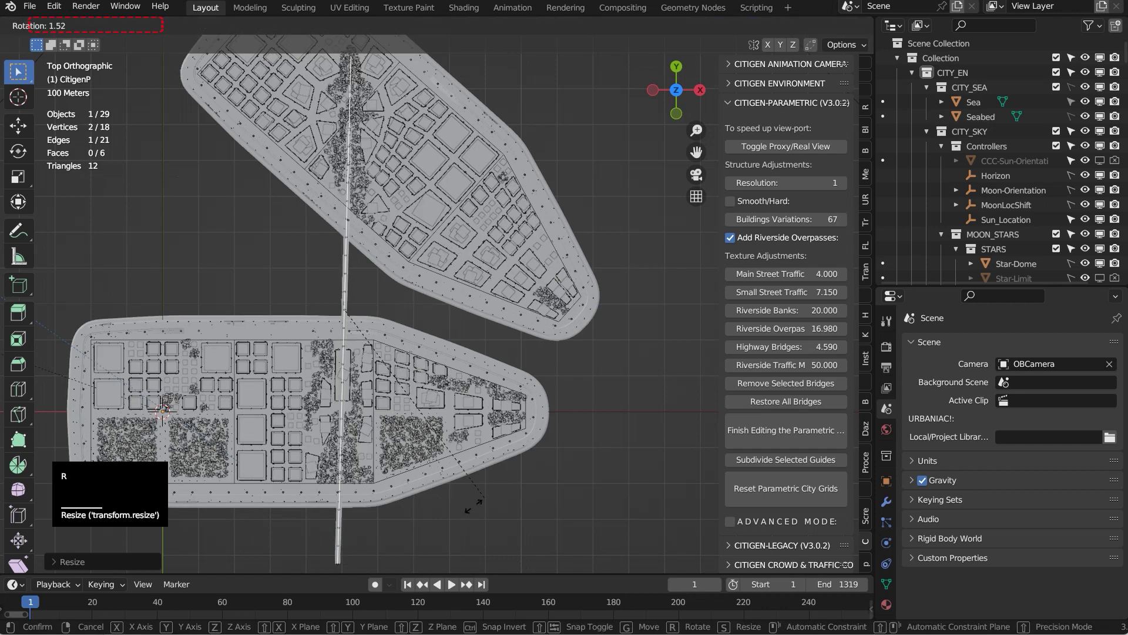
{"action": "left_click", "coordinate": [390, 512]}
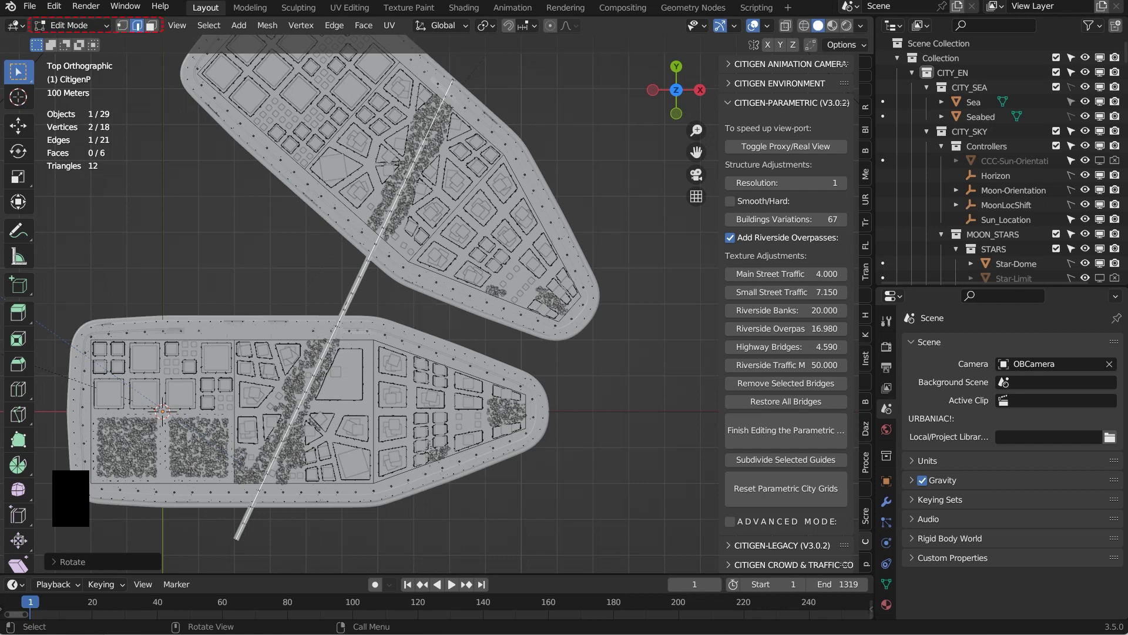
Move the diagonal bridge edge about 26 m along X and 23 m along Y, and scale it to about 0.87
{"action": "key", "text": "g"}
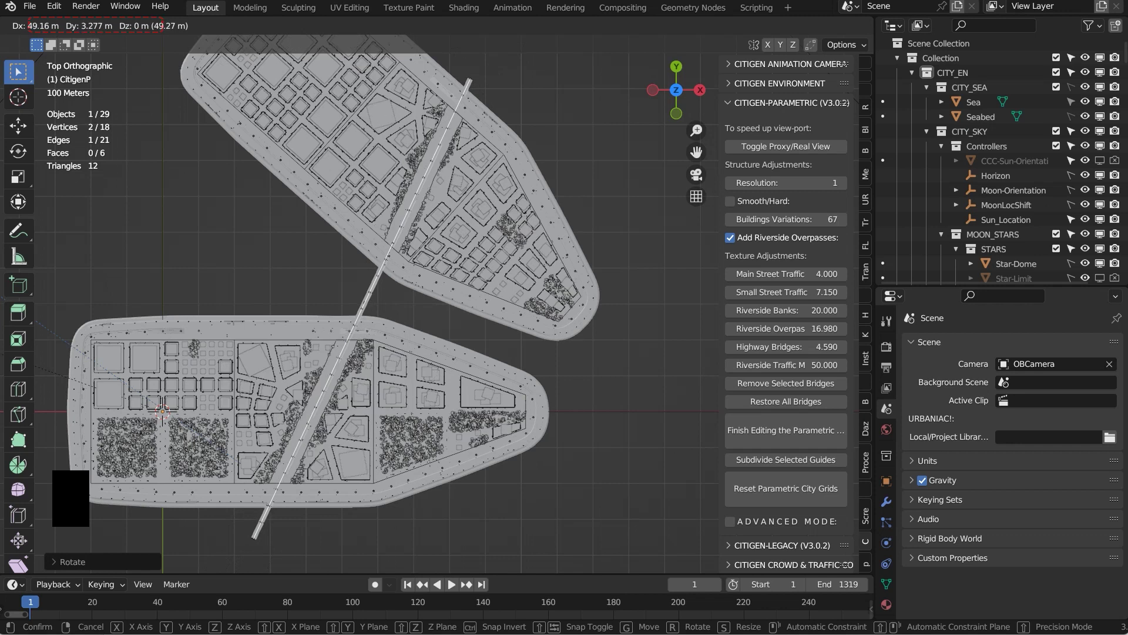
{"action": "left_click", "coordinate": [362, 309]}
{"action": "key", "text": "g"}
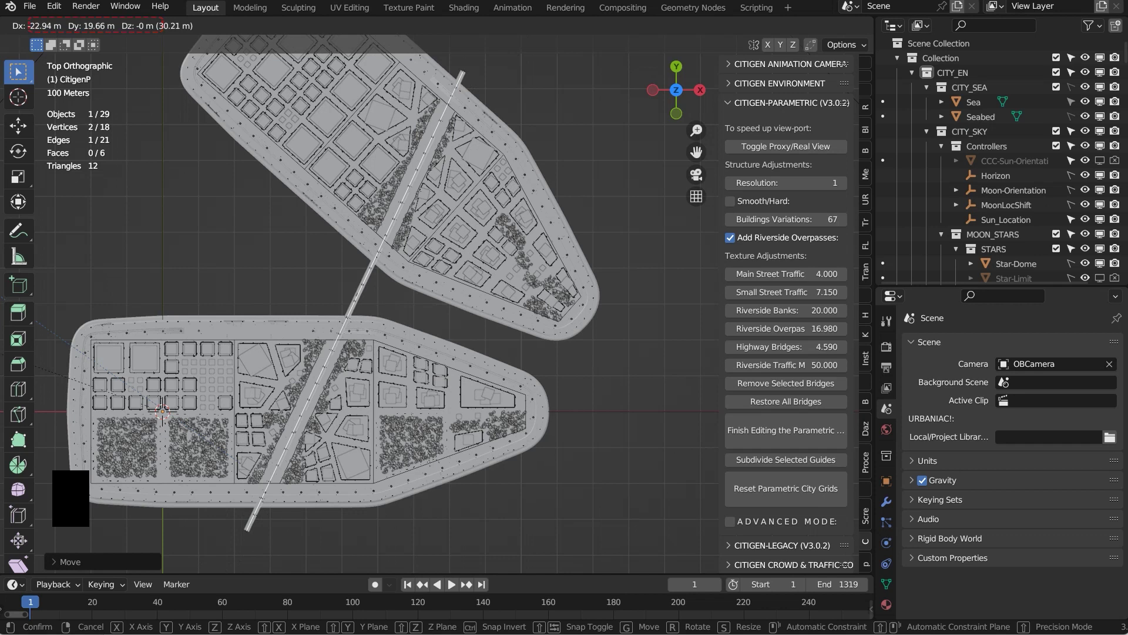
{"action": "key", "text": "Return"}
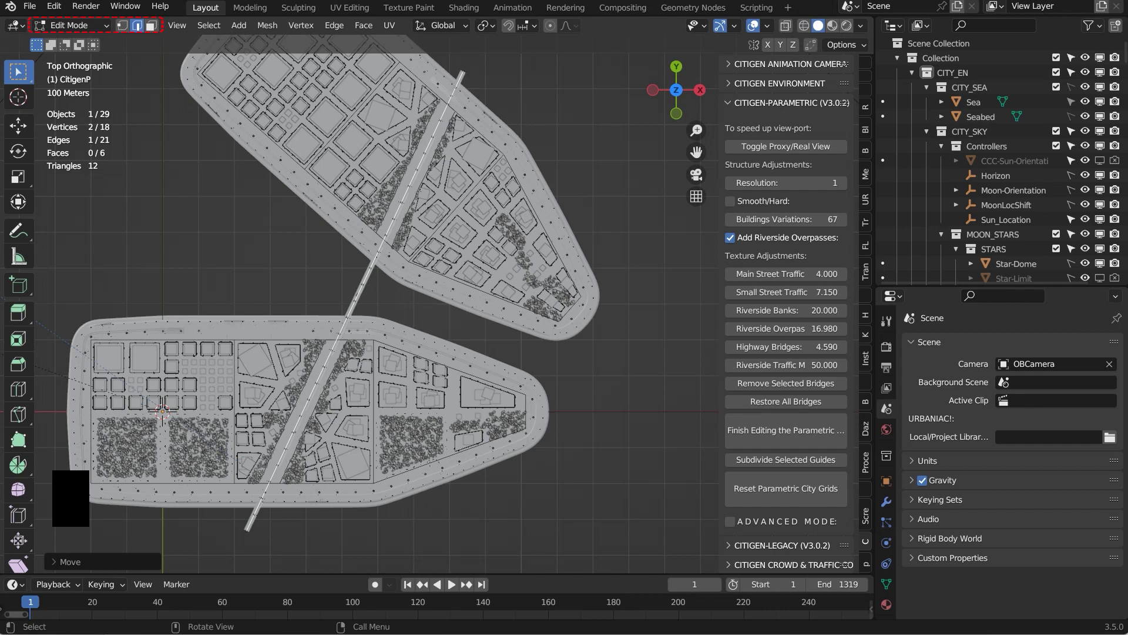
{"action": "key", "text": "s"}
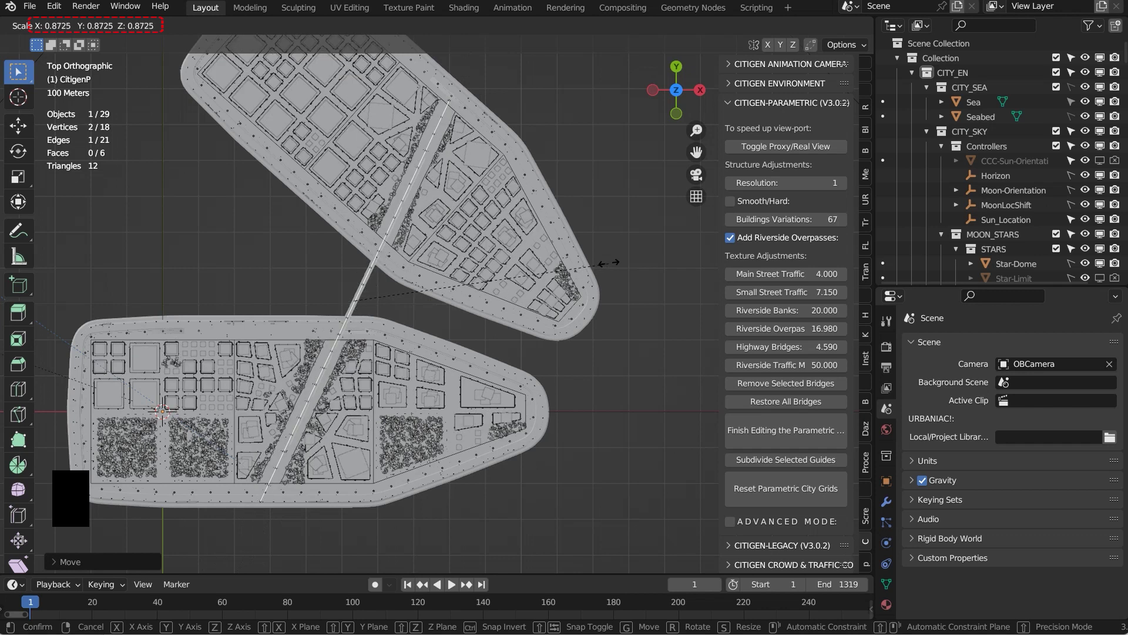
{"action": "left_click", "coordinate": [608, 263]}
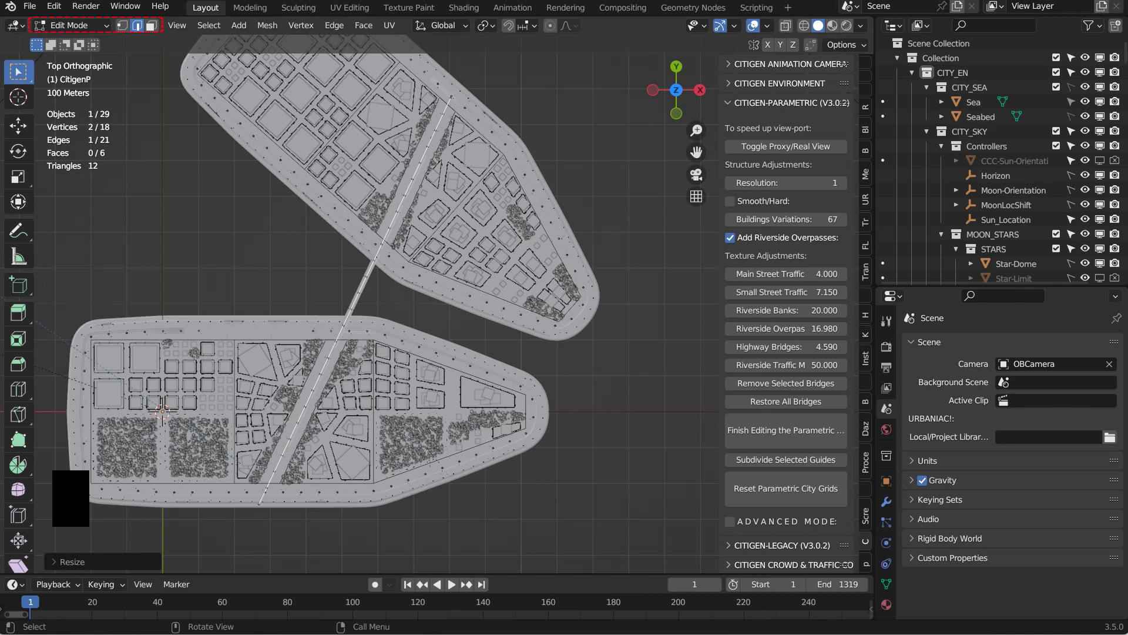
Subdivide the selected guide edge of the bridge between the two city grids once
{"action": "middle_click_drag", "start_coordinate": [608, 263], "coordinate": [567, 137]}
{"action": "scroll", "coordinate": [567, 137], "scroll_direction": "up", "scroll_amount": 8}
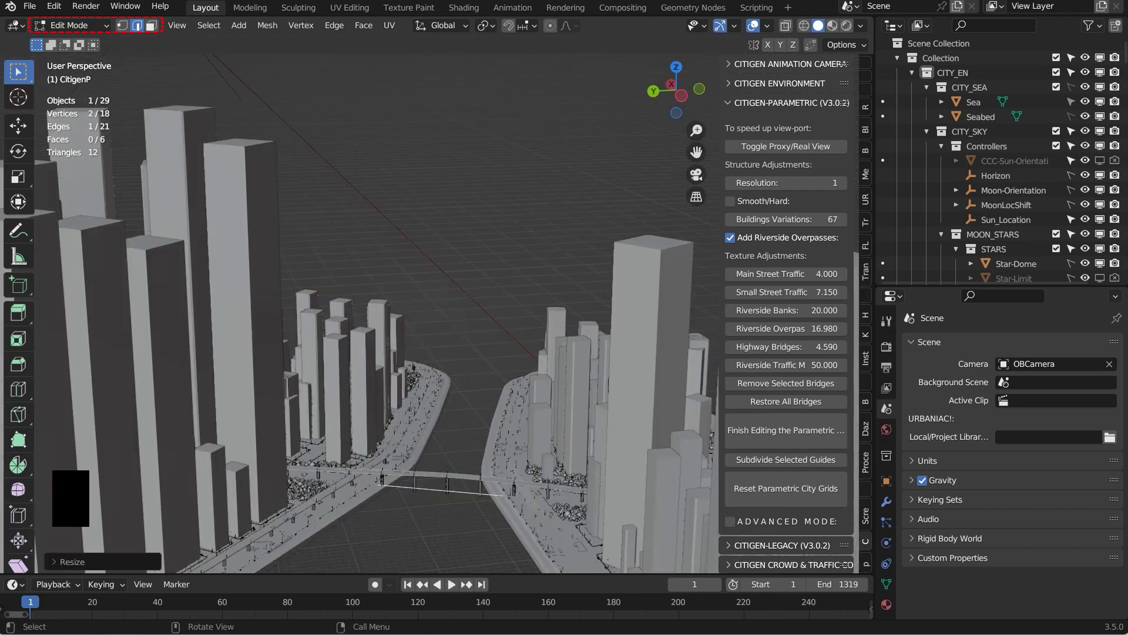
{"action": "scroll", "coordinate": [376, 312], "scroll_direction": "down", "scroll_amount": 5}
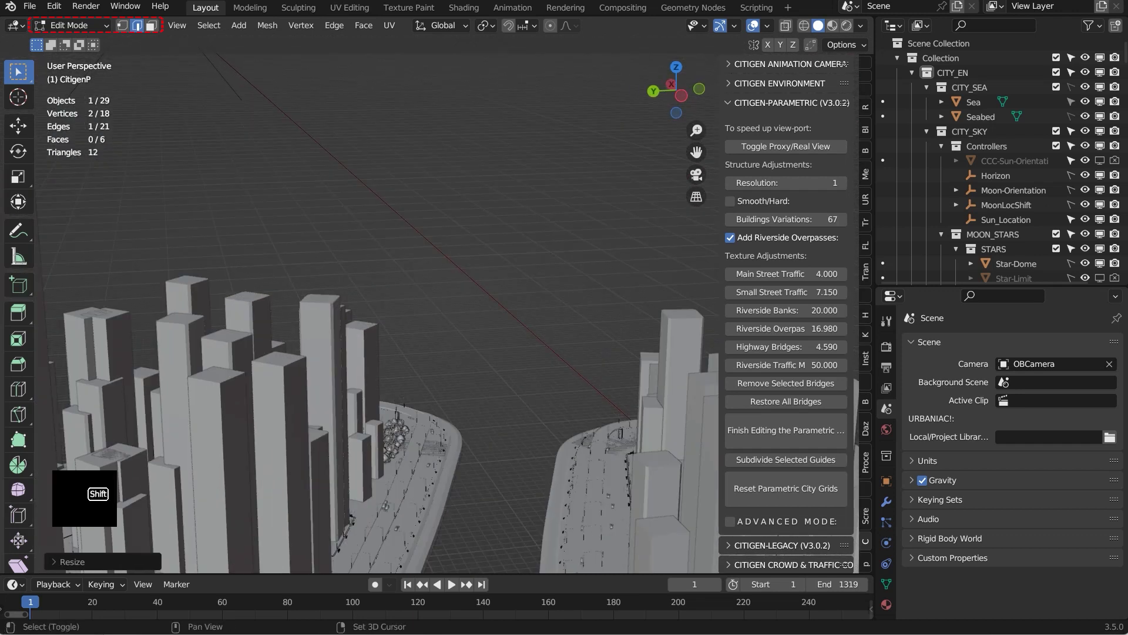
{"action": "scroll", "coordinate": [376, 311], "scroll_direction": "up", "scroll_amount": 6}
{"action": "middle_click_drag", "start_coordinate": [376, 311], "coordinate": [321, 301]}
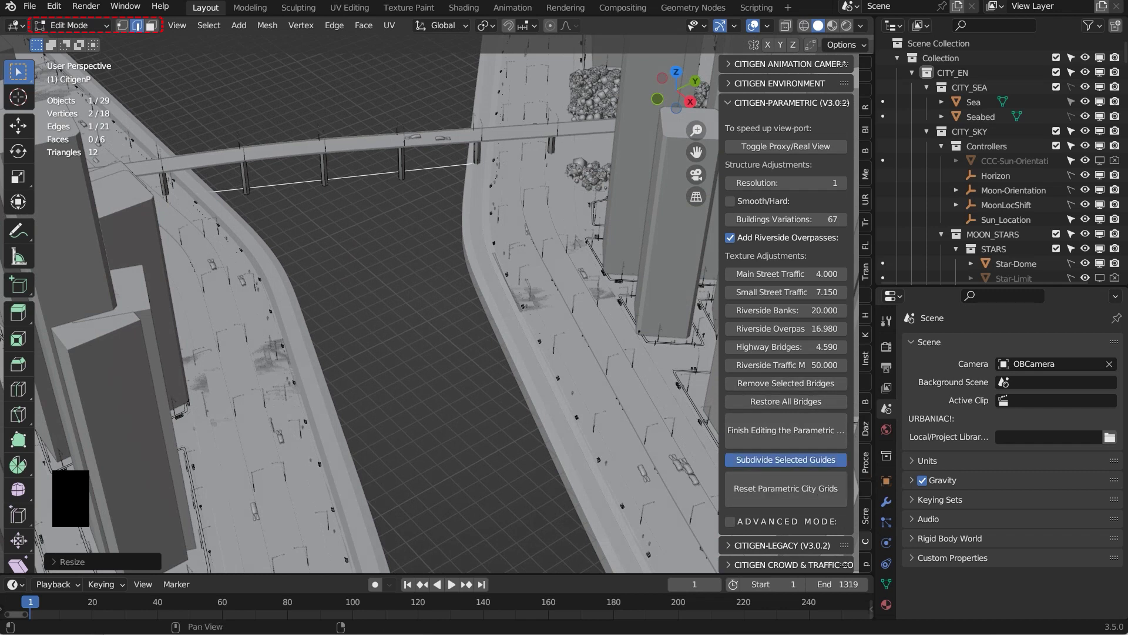
{"action": "left_click", "coordinate": [786, 459]}
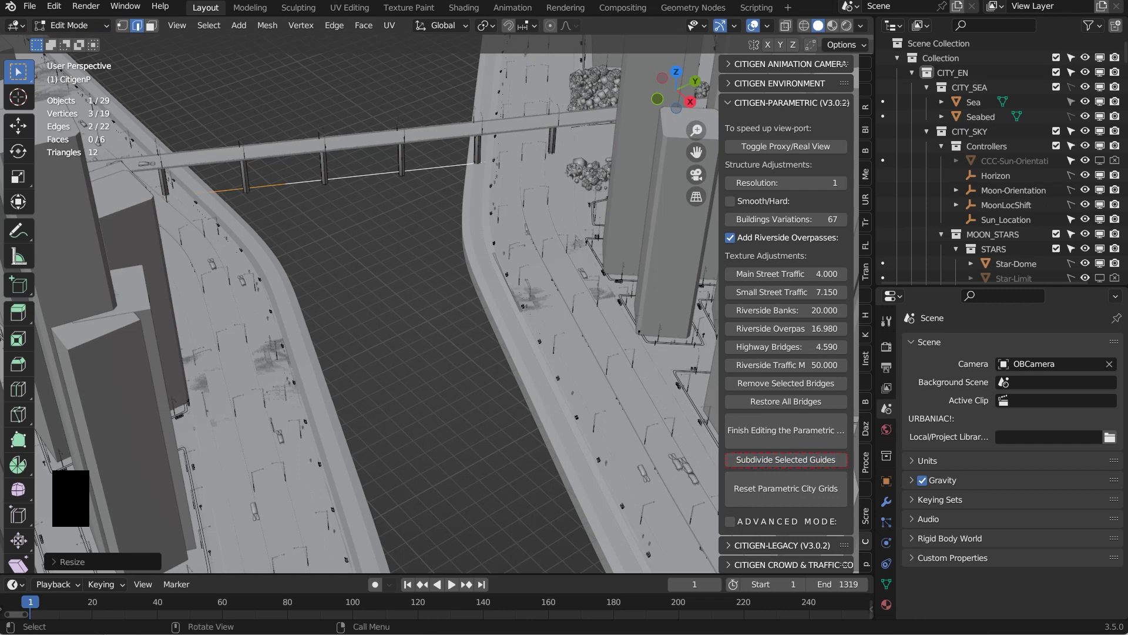
Switch to wireframe shading and vertex selection, and subdivide the bridge guide a second time
{"action": "left_click", "coordinate": [804, 26]}
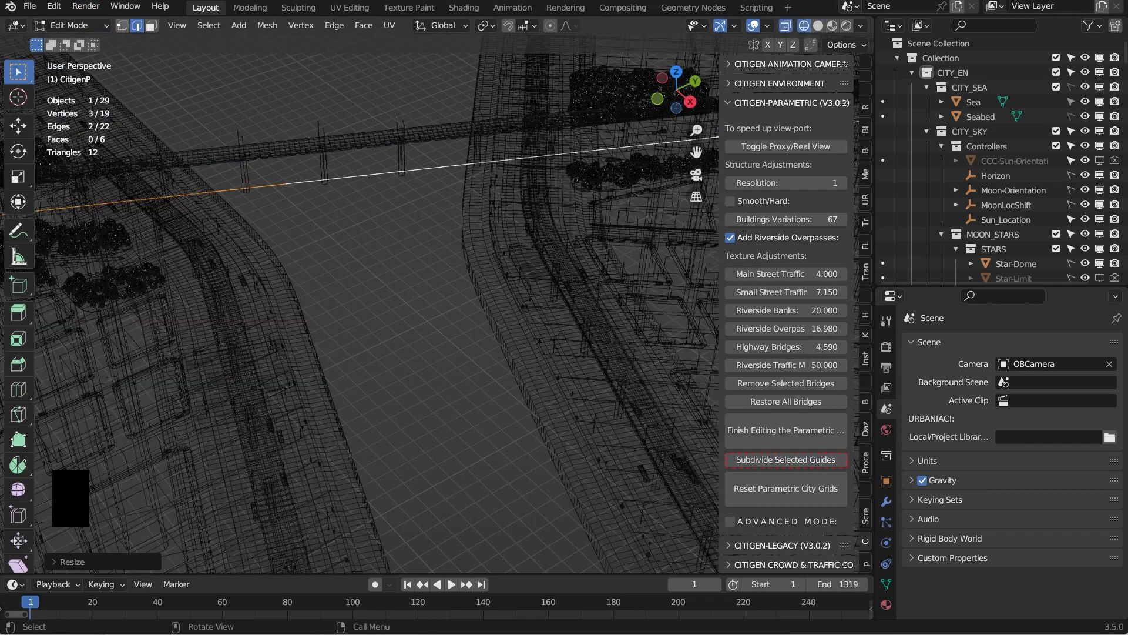
{"action": "left_click", "coordinate": [122, 25]}
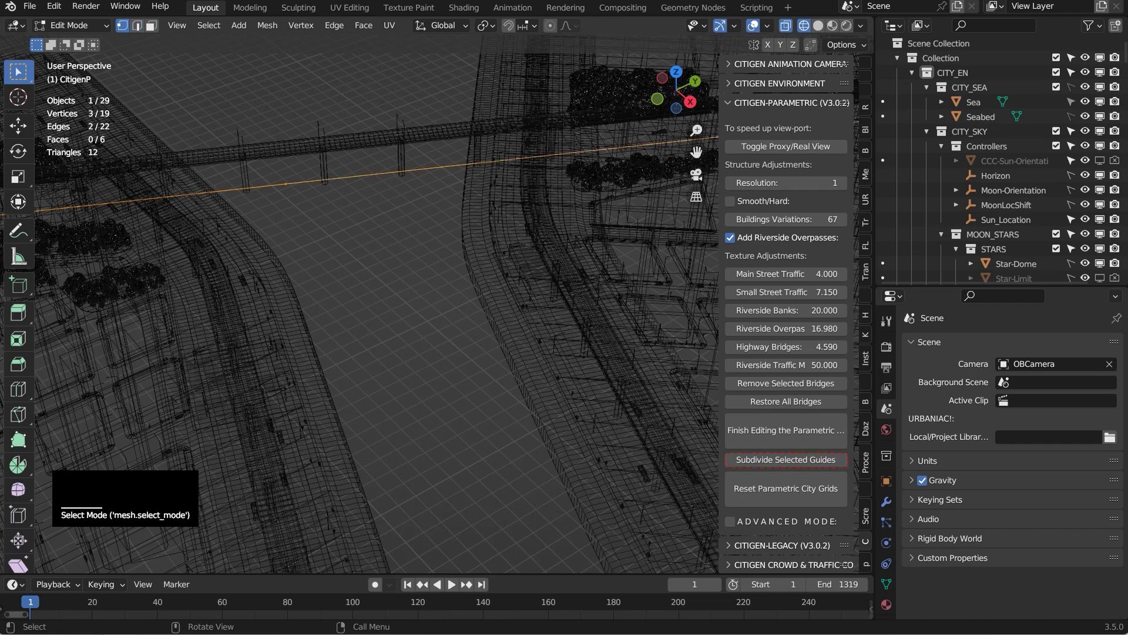
{"action": "middle_click_drag", "start_coordinate": [377, 294], "coordinate": [435, 306]}
{"action": "scroll", "coordinate": [435, 305], "scroll_direction": "down", "scroll_amount": 5}
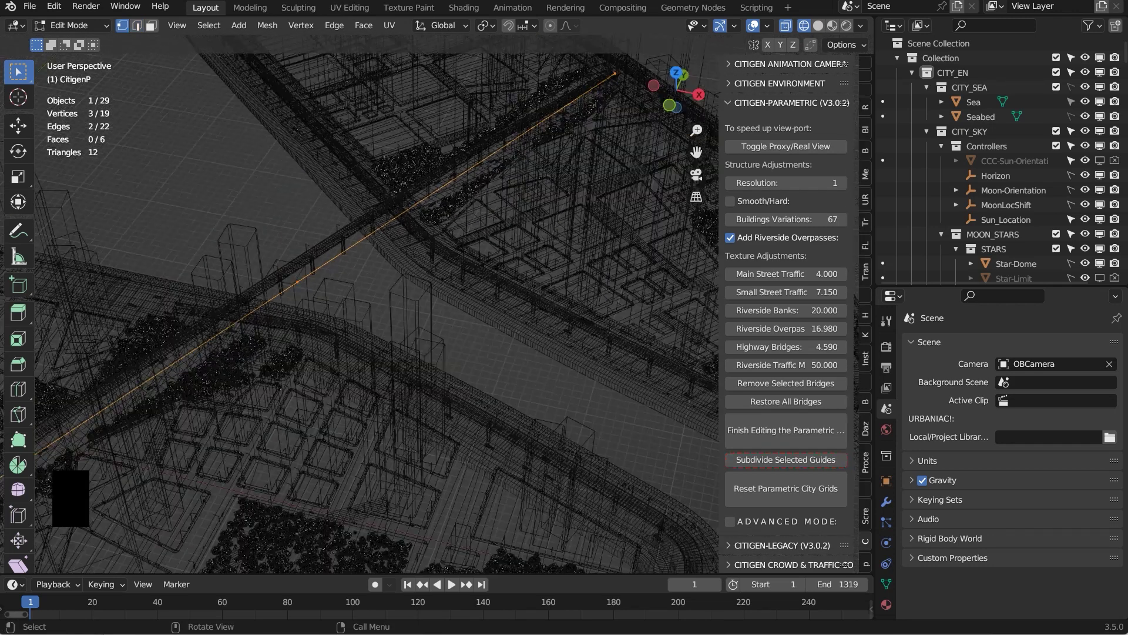
{"action": "scroll", "coordinate": [435, 306], "scroll_direction": "down", "scroll_amount": 1}
{"action": "middle_click_drag", "start_coordinate": [435, 305], "coordinate": [320, 273]}
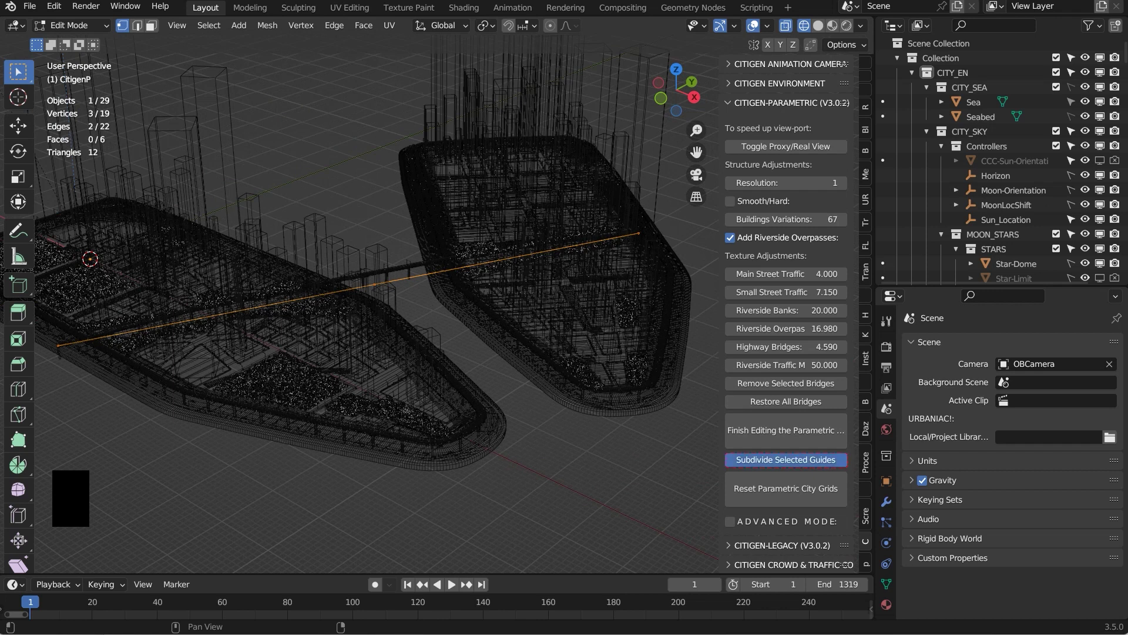
{"action": "left_click", "coordinate": [786, 459]}
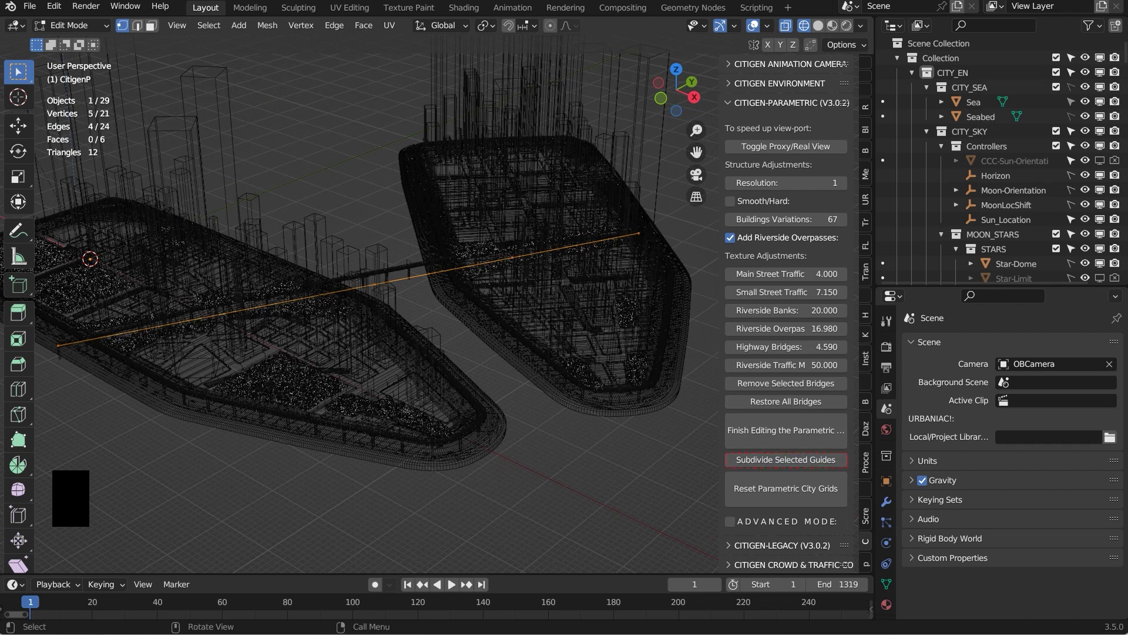
Examine the bridge from several angles and, in solid shading, how its end meets the riverside road
{"action": "scroll", "coordinate": [436, 304], "scroll_direction": "up", "scroll_amount": 2}
{"action": "middle_click_drag", "start_coordinate": [436, 304], "coordinate": [611, 348]}
{"action": "scroll", "coordinate": [611, 348], "scroll_direction": "down", "scroll_amount": 3}
{"action": "scroll", "coordinate": [475, 306], "scroll_direction": "down", "scroll_amount": 1}
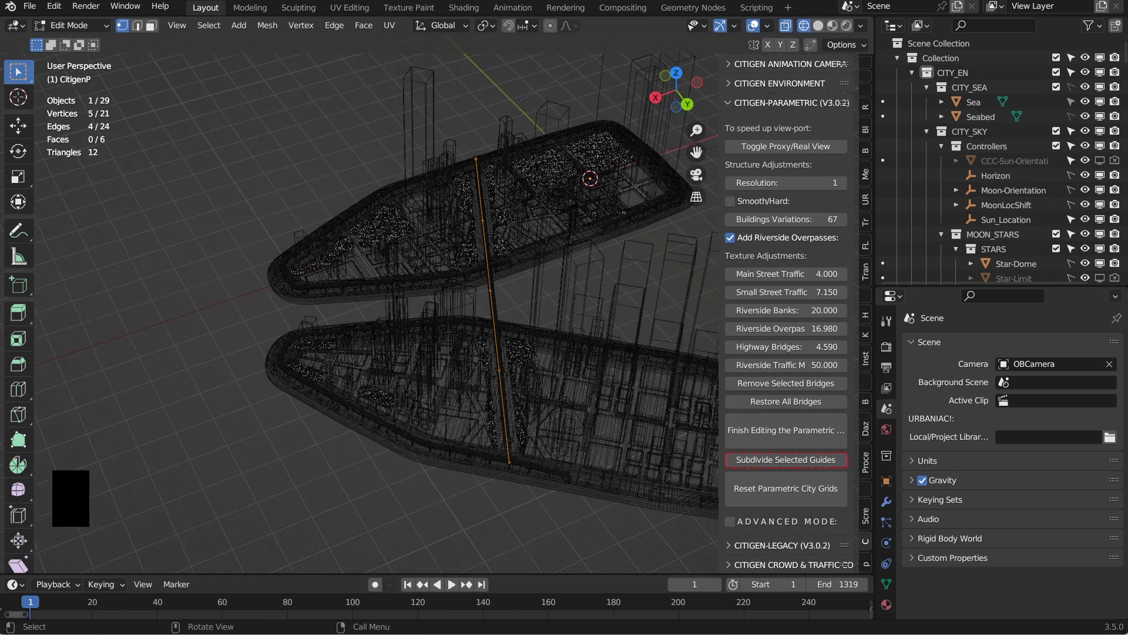
{"action": "middle_click_drag", "start_coordinate": [475, 305], "coordinate": [558, 309]}
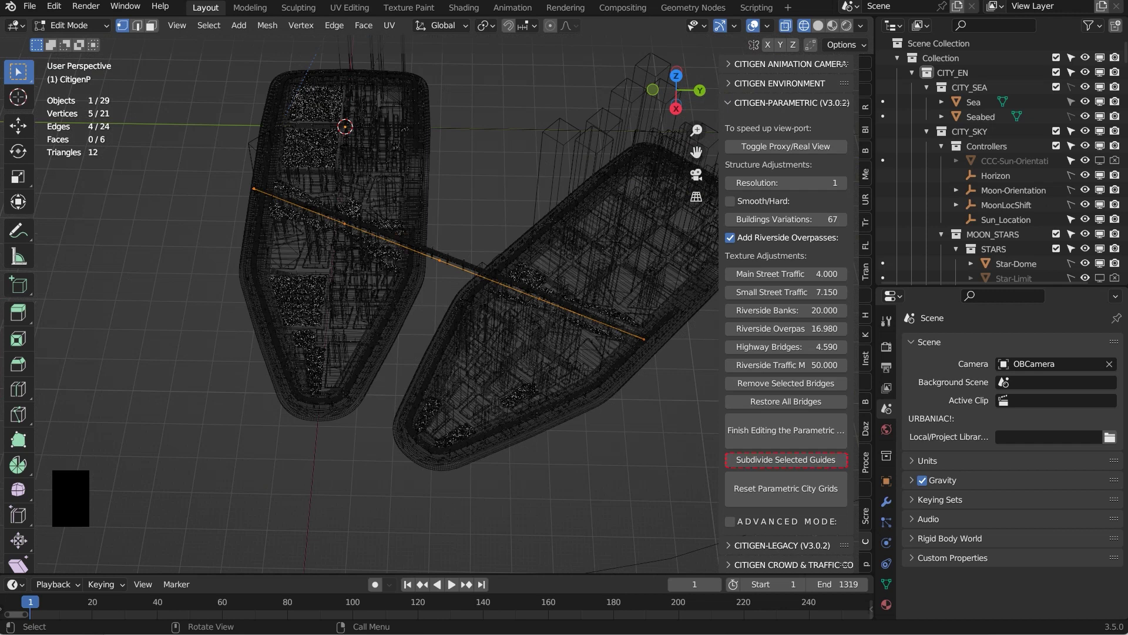
{"action": "key", "text": "shift+z"}
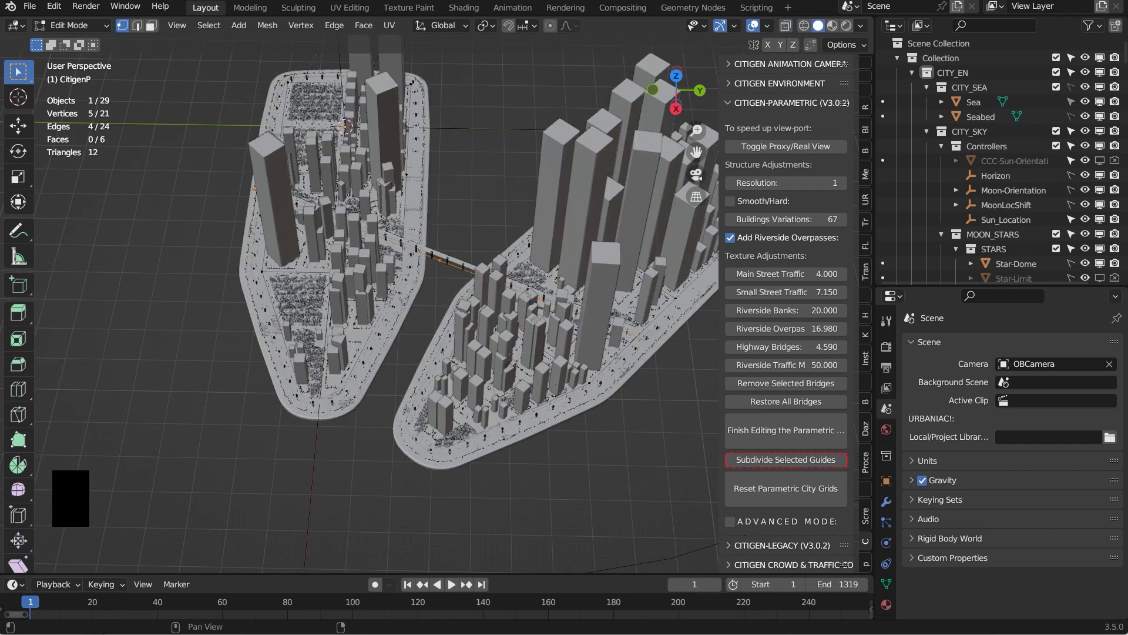
{"action": "scroll", "coordinate": [436, 306], "scroll_direction": "up", "scroll_amount": 4}
{"action": "middle_click_drag", "start_coordinate": [436, 305], "coordinate": [547, 259]}
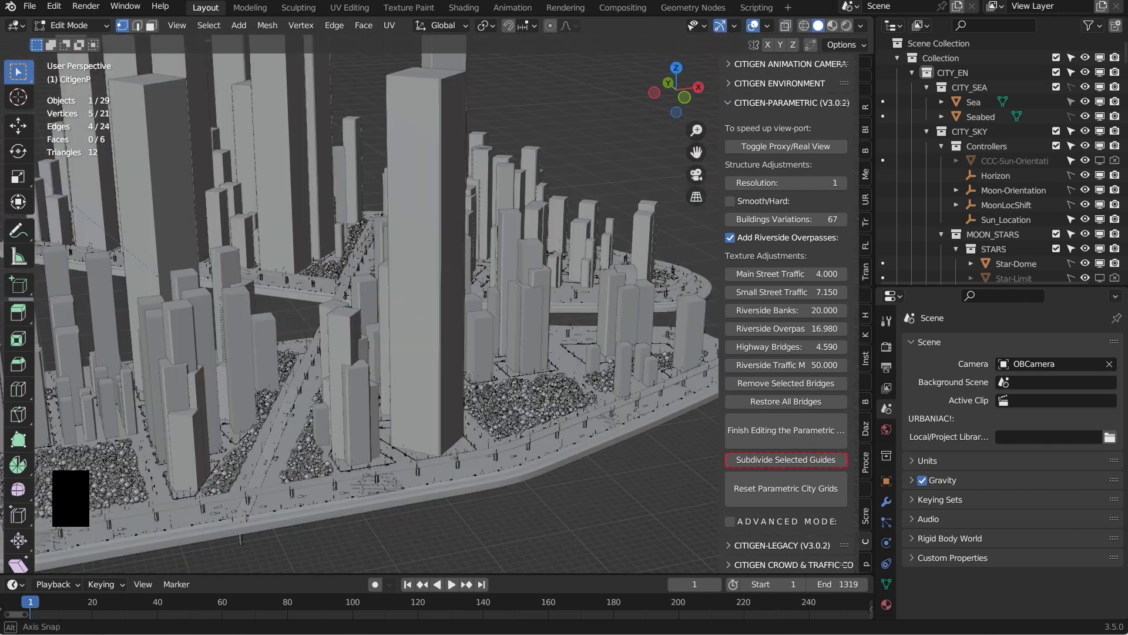
{"action": "scroll", "coordinate": [376, 305], "scroll_direction": "up", "scroll_amount": 5}
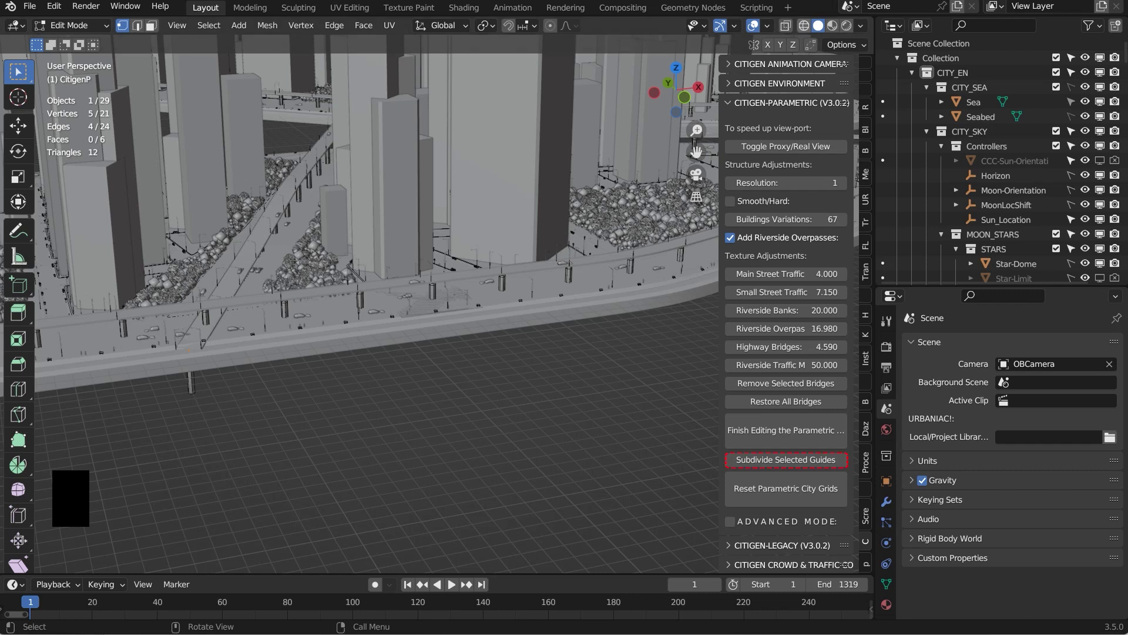
Return to wireframe shading and subdivide the whole bridge guide once more
{"action": "left_click", "coordinate": [804, 25]}
{"action": "scroll", "coordinate": [377, 304], "scroll_direction": "up", "scroll_amount": 8}
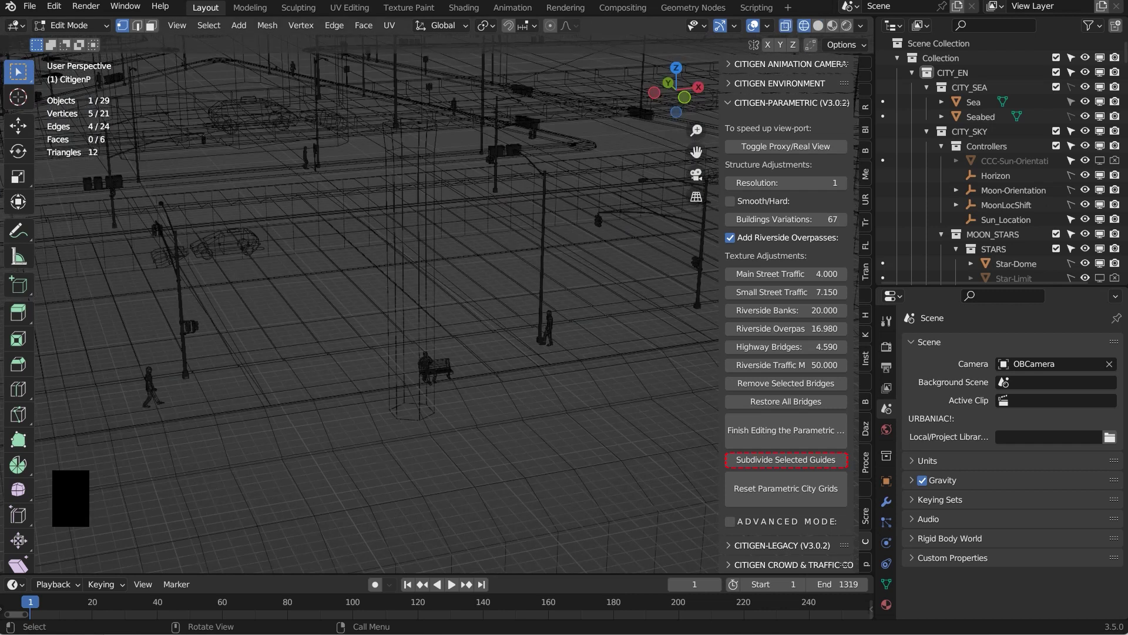
{"action": "middle_click_drag", "start_coordinate": [377, 304], "coordinate": [529, 385], "text": "shift"}
{"action": "scroll", "coordinate": [376, 304], "scroll_direction": "down", "scroll_amount": 7}
{"action": "scroll", "coordinate": [376, 304], "scroll_direction": "down", "scroll_amount": 4}
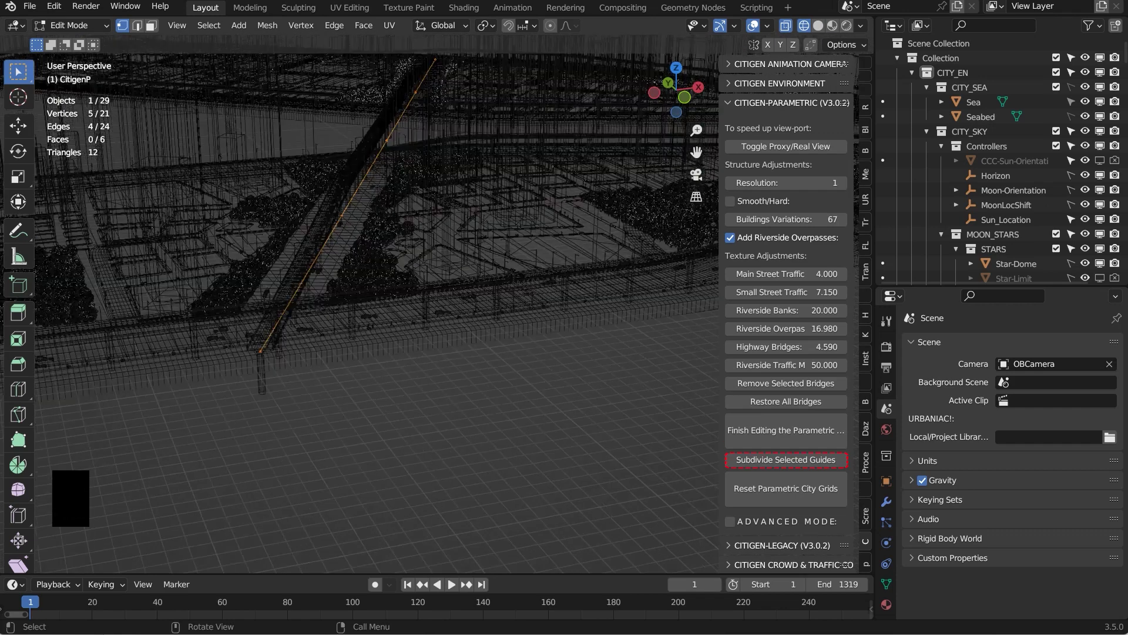
{"action": "middle_click_drag", "start_coordinate": [377, 304], "coordinate": [511, 309], "text": "shift"}
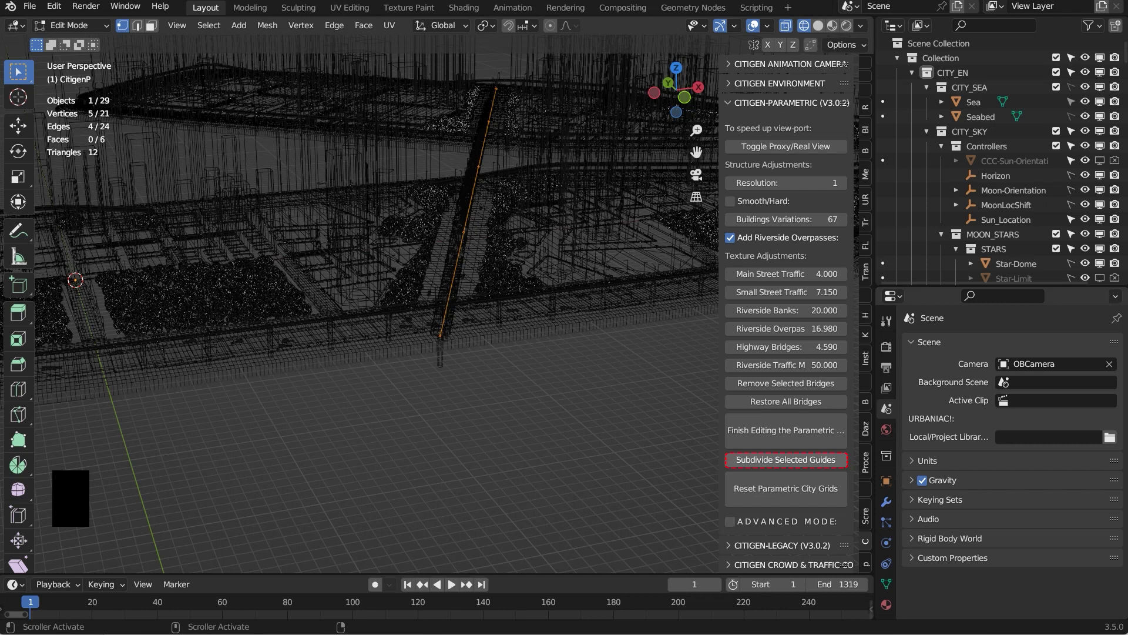
{"action": "left_click", "coordinate": [786, 460]}
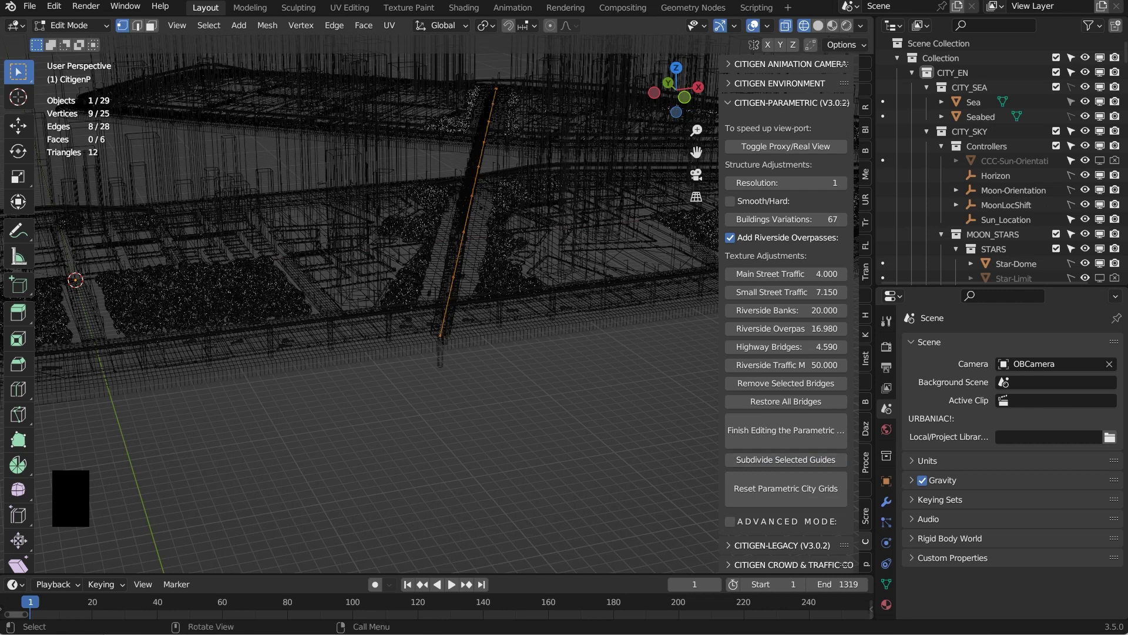
Select the bridge guide's end vertex at the near riverbank and apply Remove Selected Bridges to it
{"action": "left_click", "coordinate": [440, 336]}
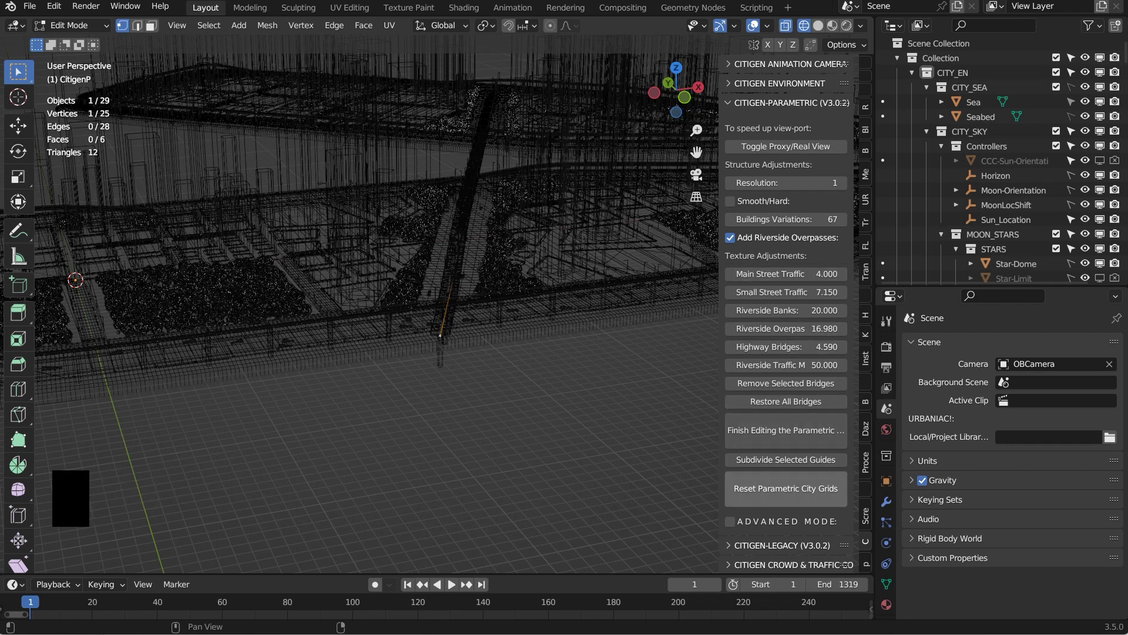
{"action": "scroll", "coordinate": [786, 479], "scroll_direction": "down", "scroll_amount": 1}
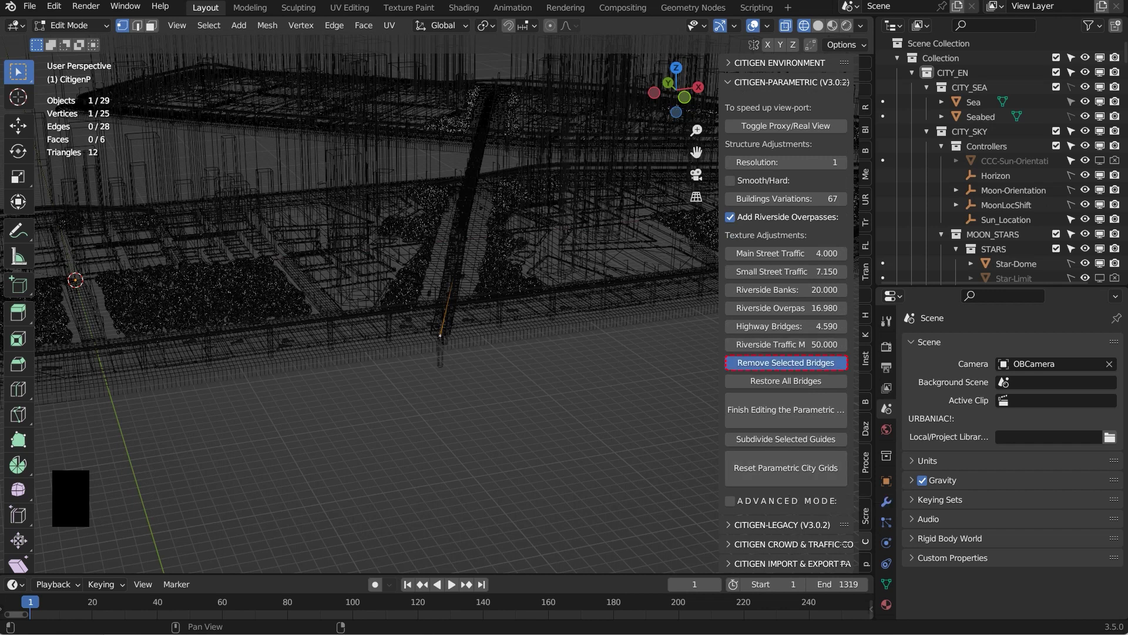
{"action": "left_click", "coordinate": [786, 363]}
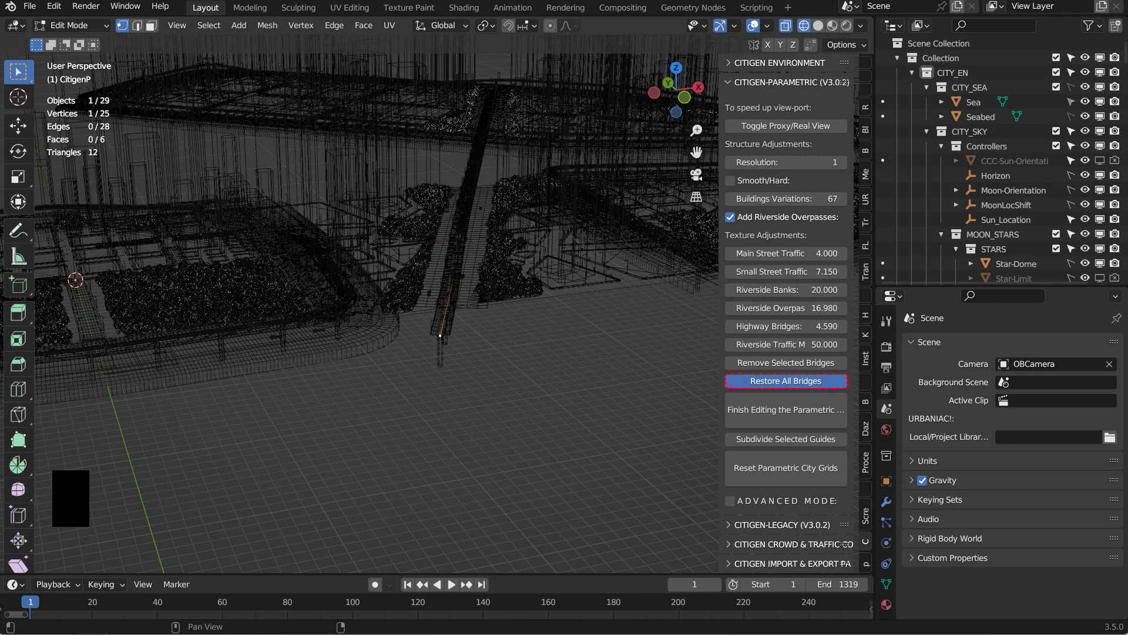
Restore all bridges and remove only the bridge section between the guide's last two vertices at the near riverbank
{"action": "left_click", "coordinate": [786, 381]}
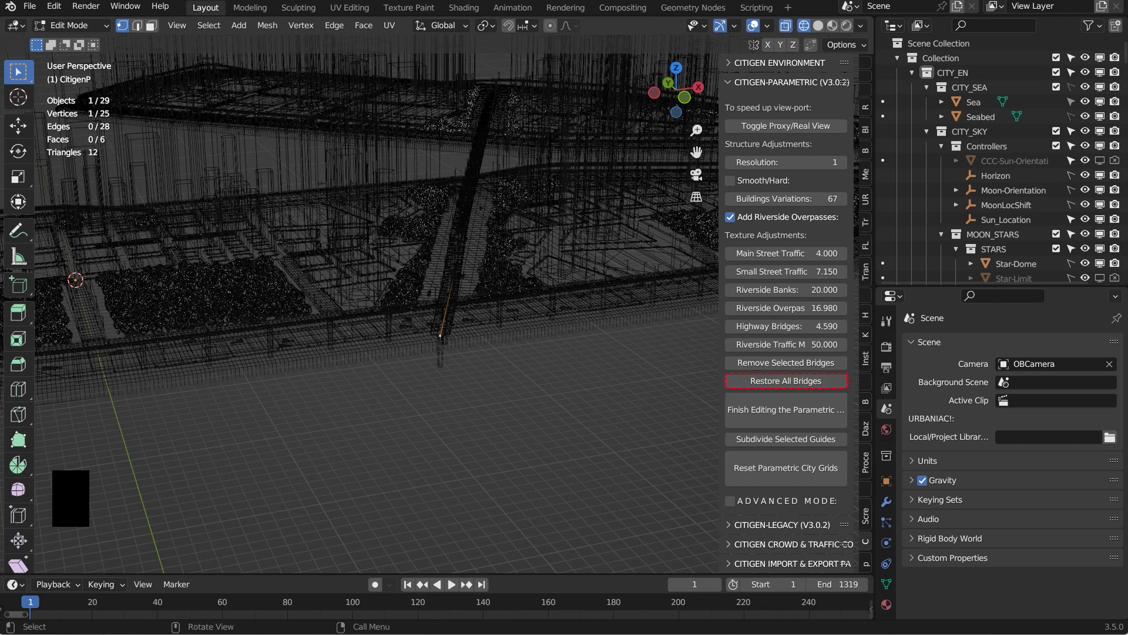
{"action": "left_click", "coordinate": [440, 335]}
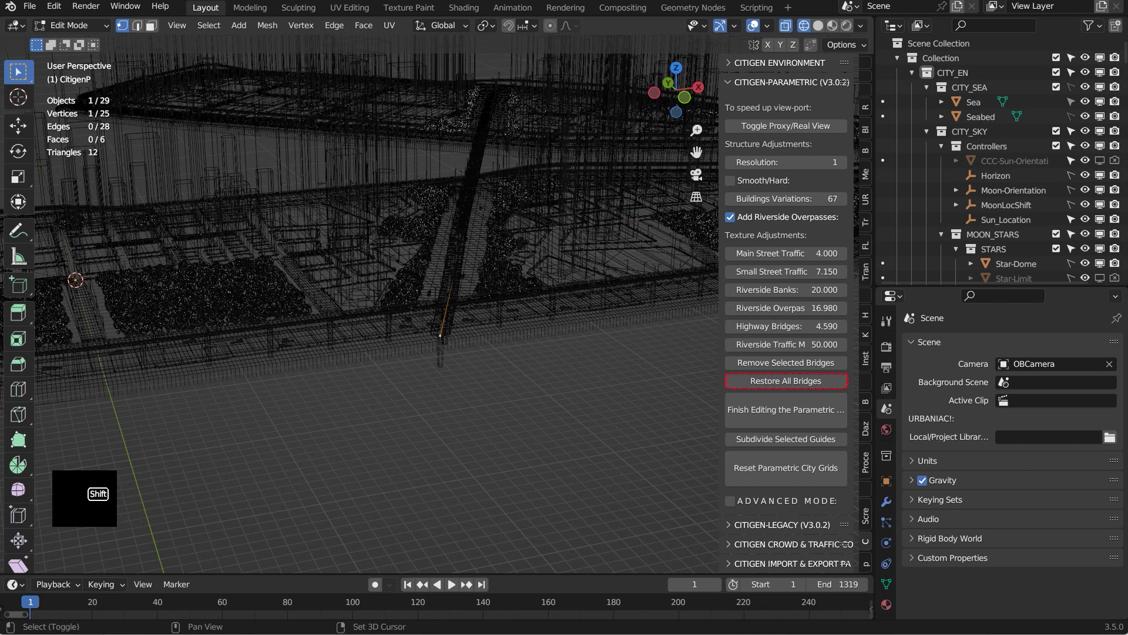
{"action": "left_click", "coordinate": [453, 276], "text": "shift"}
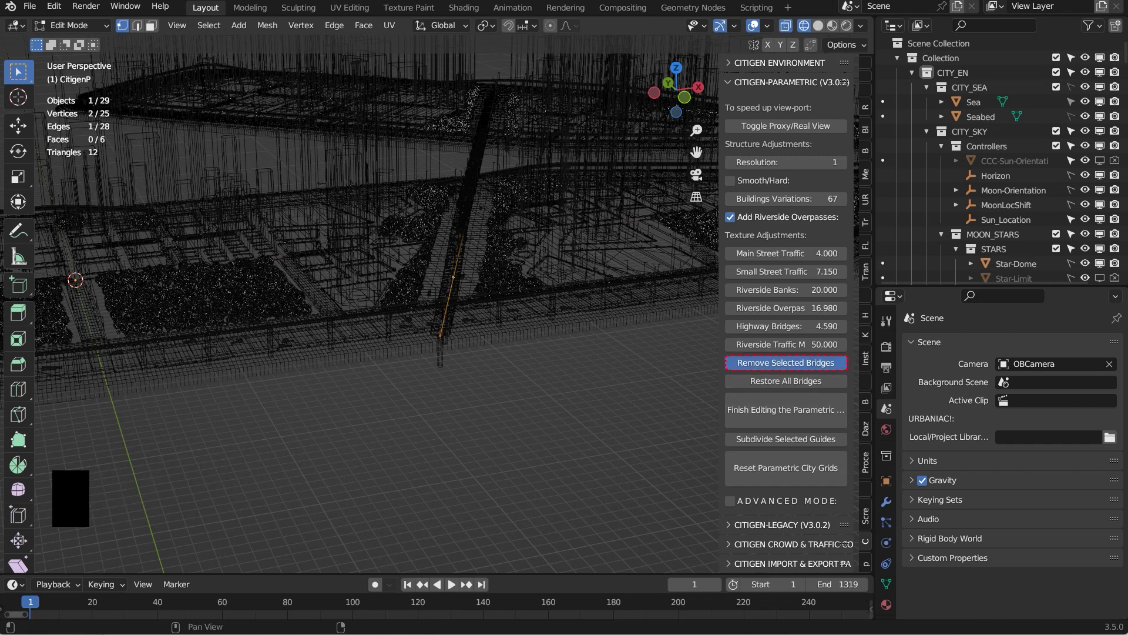
{"action": "left_click", "coordinate": [786, 362]}
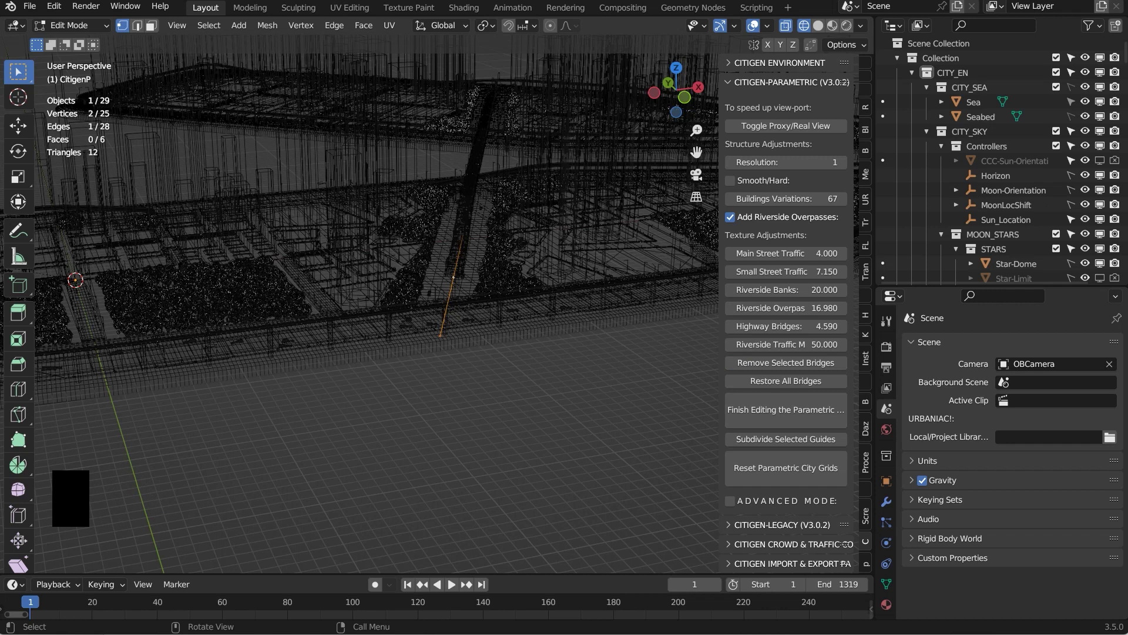
Examine, in solid shading, the opposite end of the bridge where it lands on the second city grid
{"action": "middle_click_drag", "start_coordinate": [376, 294], "coordinate": [321, 276]}
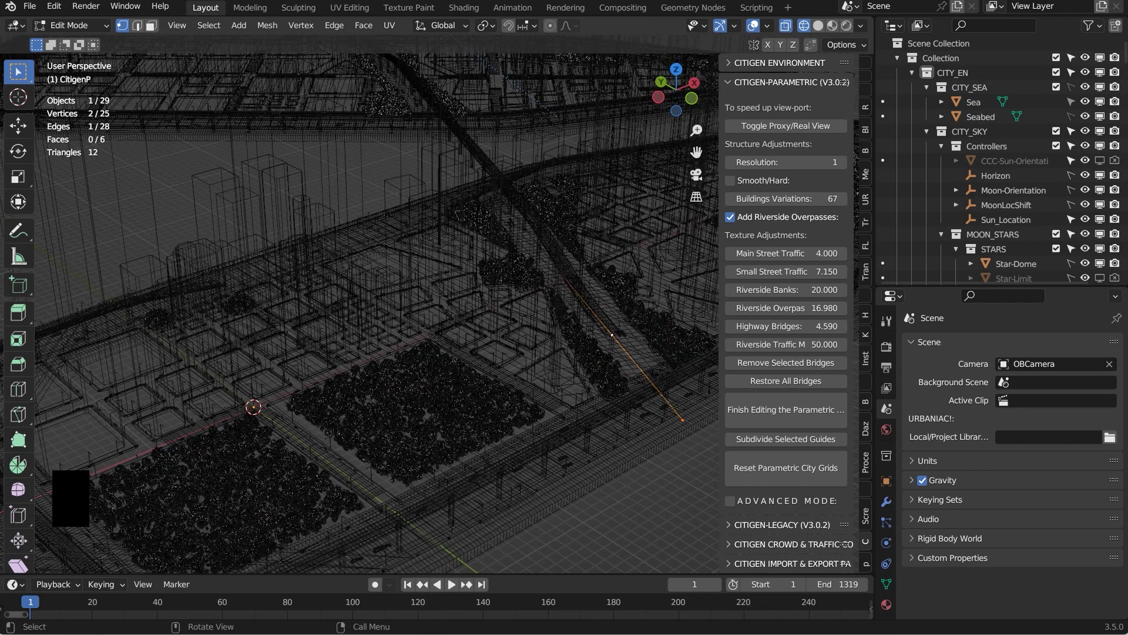
{"action": "scroll", "coordinate": [412, 311], "scroll_direction": "down", "scroll_amount": 2}
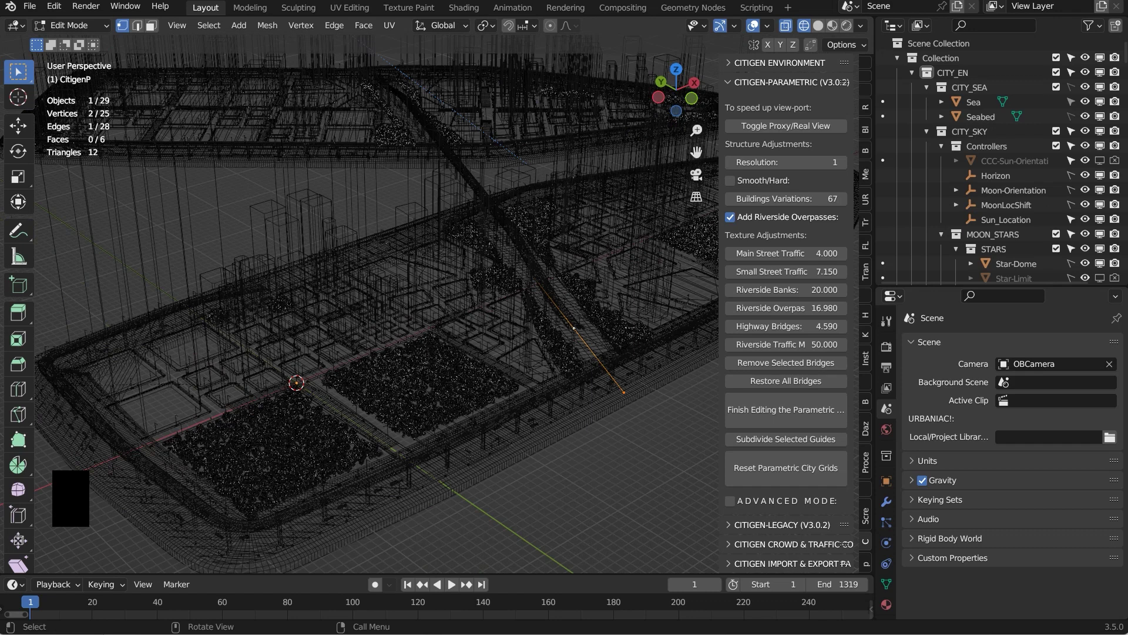
{"action": "middle_click_drag", "start_coordinate": [320, 276], "coordinate": [12, 265]}
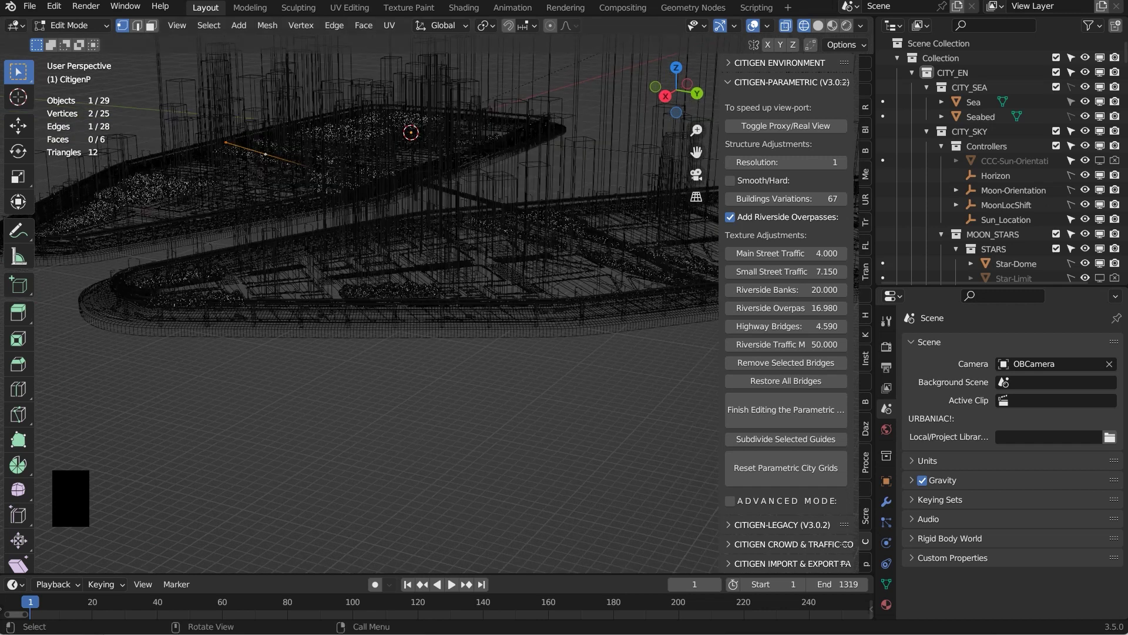
{"action": "left_click", "coordinate": [818, 25]}
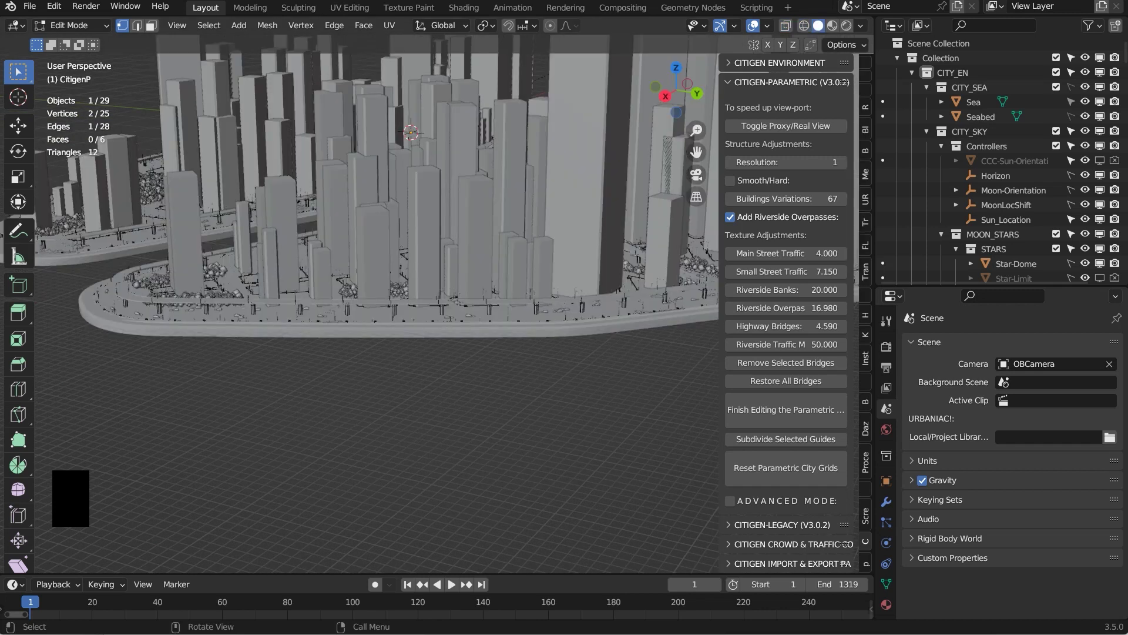
{"action": "middle_click_drag", "start_coordinate": [412, 265], "coordinate": [482, 288]}
{"action": "scroll", "coordinate": [360, 265], "scroll_direction": "up", "scroll_amount": 3}
{"action": "scroll", "coordinate": [346, 264], "scroll_direction": "up", "scroll_amount": 3}
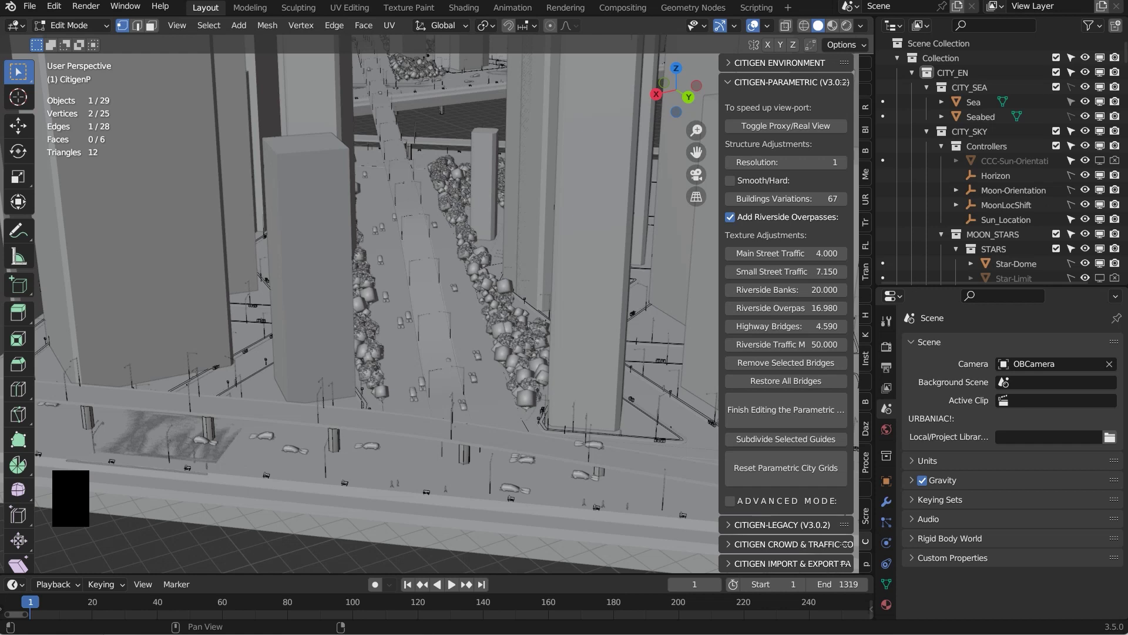
Return to wireframe shading and select the bridge guide's end vertex on the second grid's outer riverbank
{"action": "key", "text": "shift+z"}
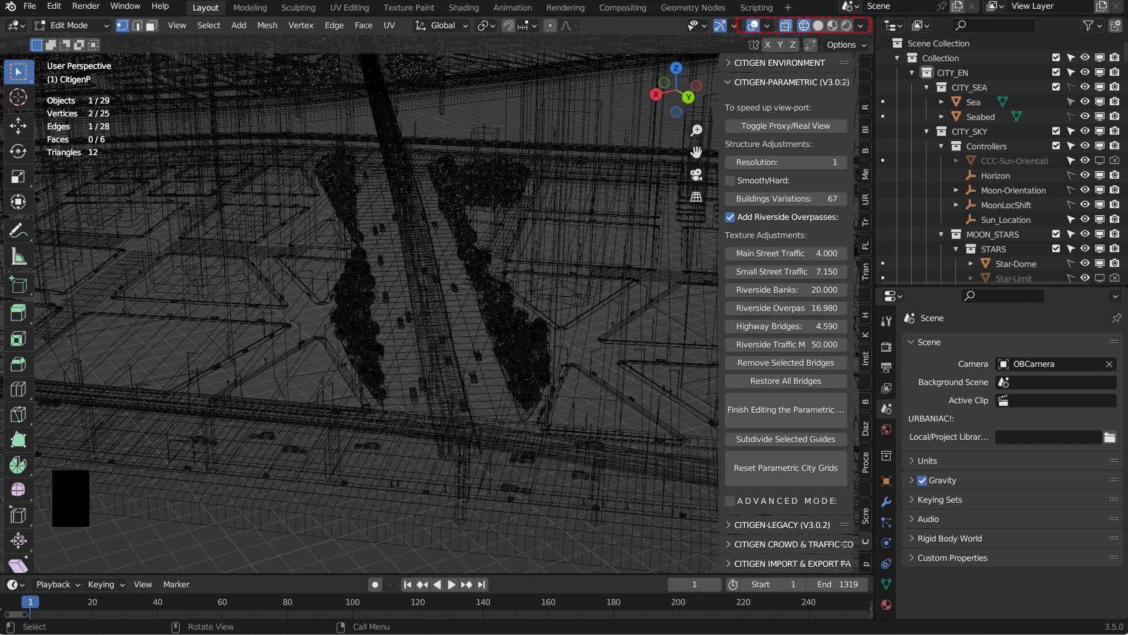
{"action": "left_click", "coordinate": [461, 459]}
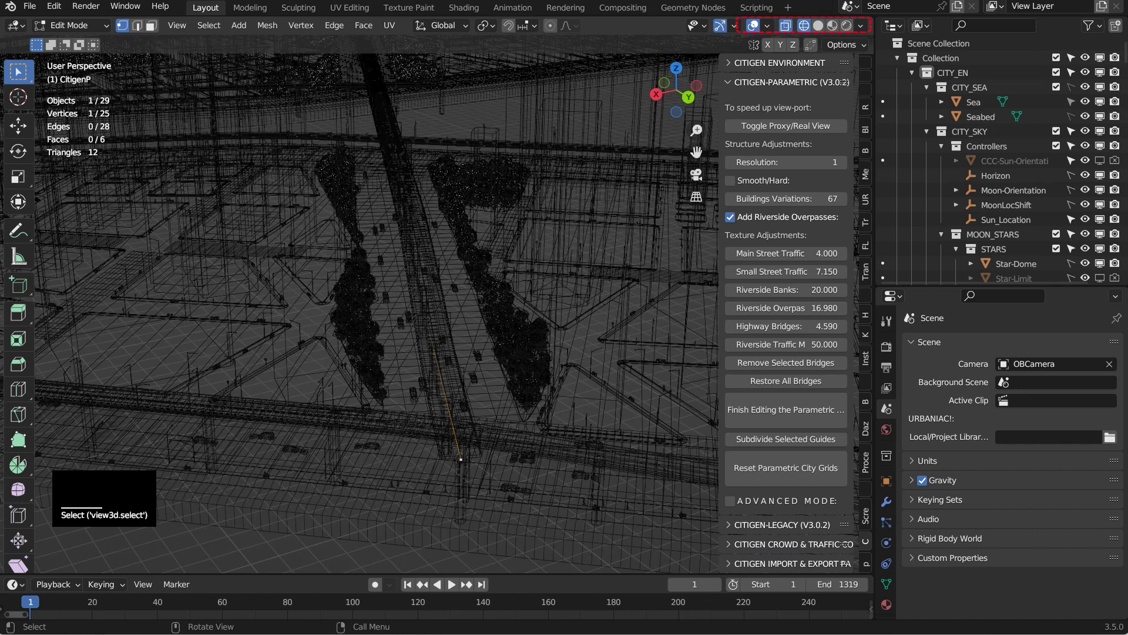
{"action": "middle_click_drag", "start_coordinate": [461, 459], "coordinate": [481, 458]}
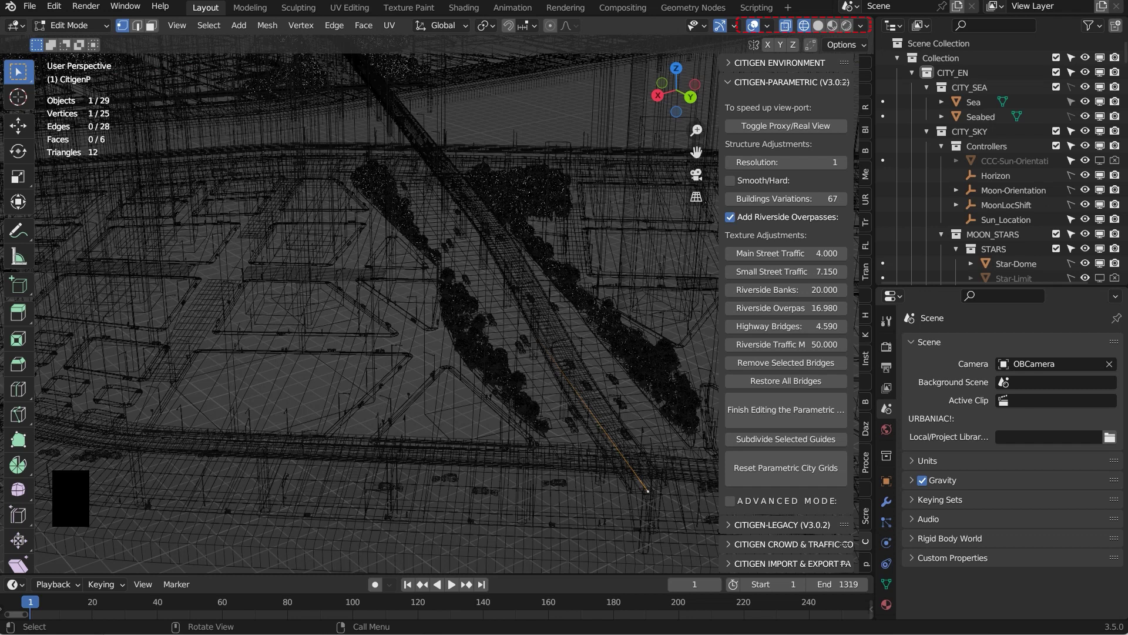
{"action": "key", "text": "KP_Add"}
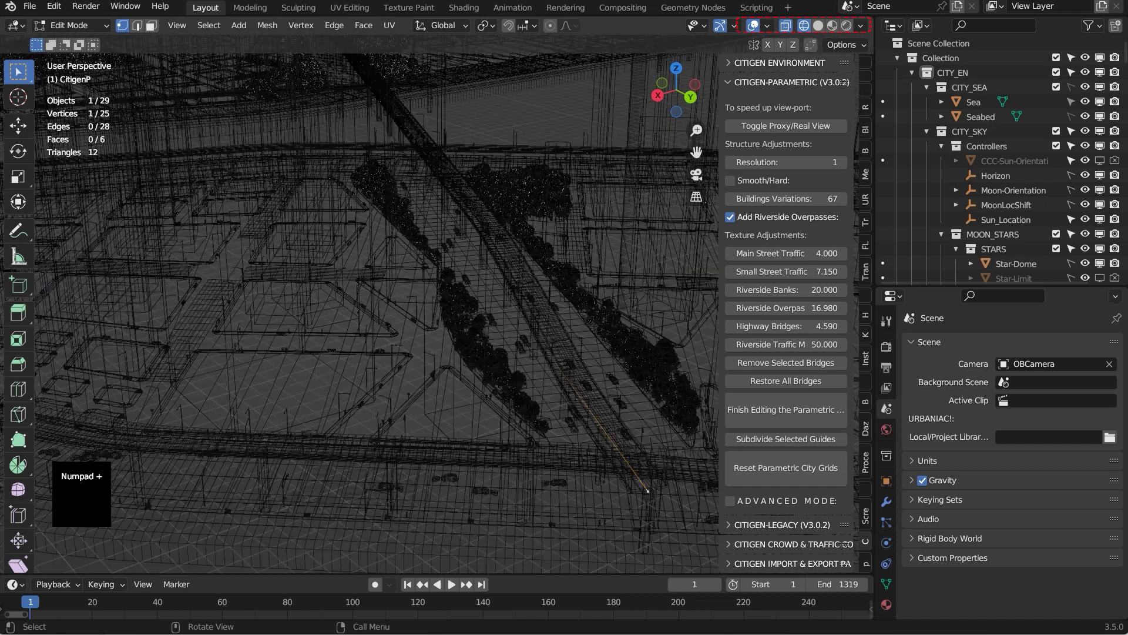
{"action": "key", "text": "l"}
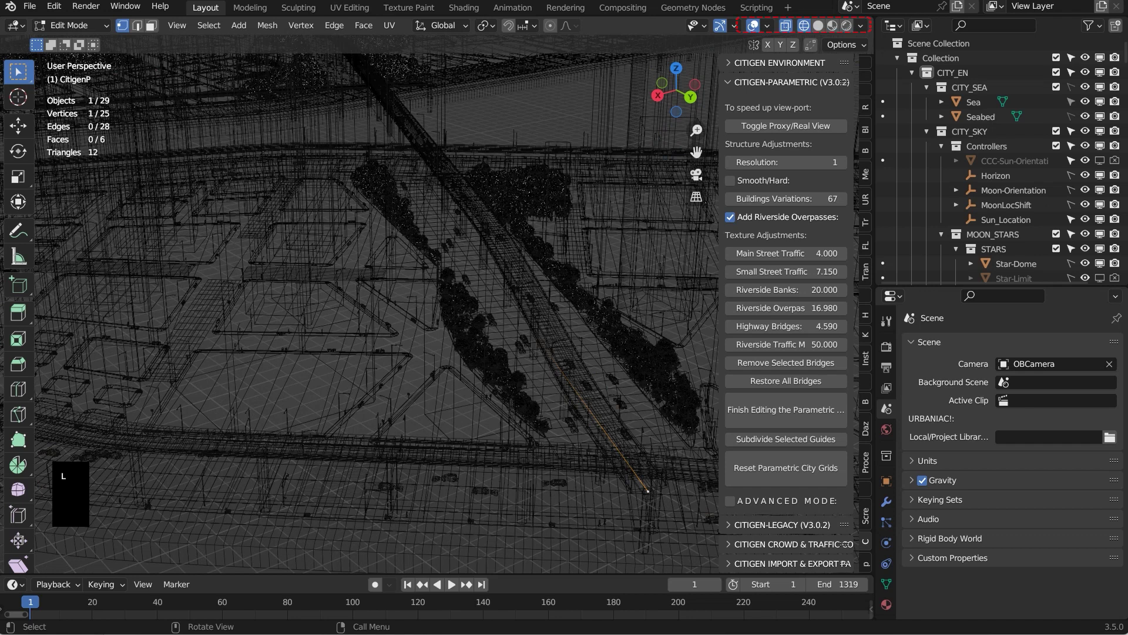
{"action": "key", "text": "l"}
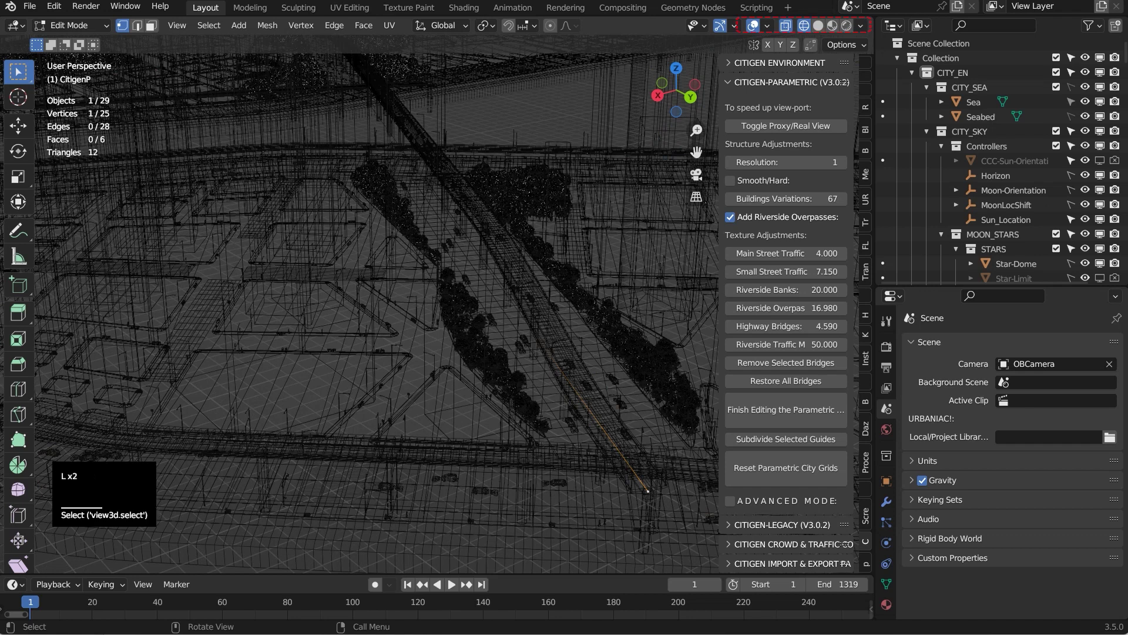
{"action": "key", "text": "ctrl+KP_Subtract"}
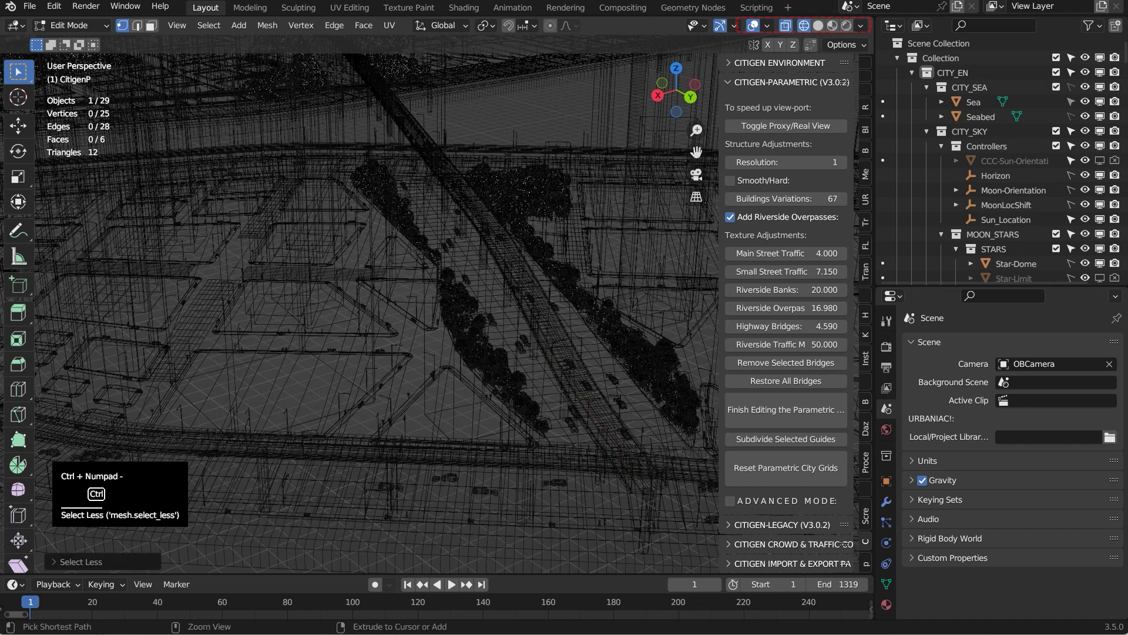
Grow the selection from the guide's end vertex along the whole bridge guide and subdivide the selected guide
{"action": "left_click", "coordinate": [647, 491]}
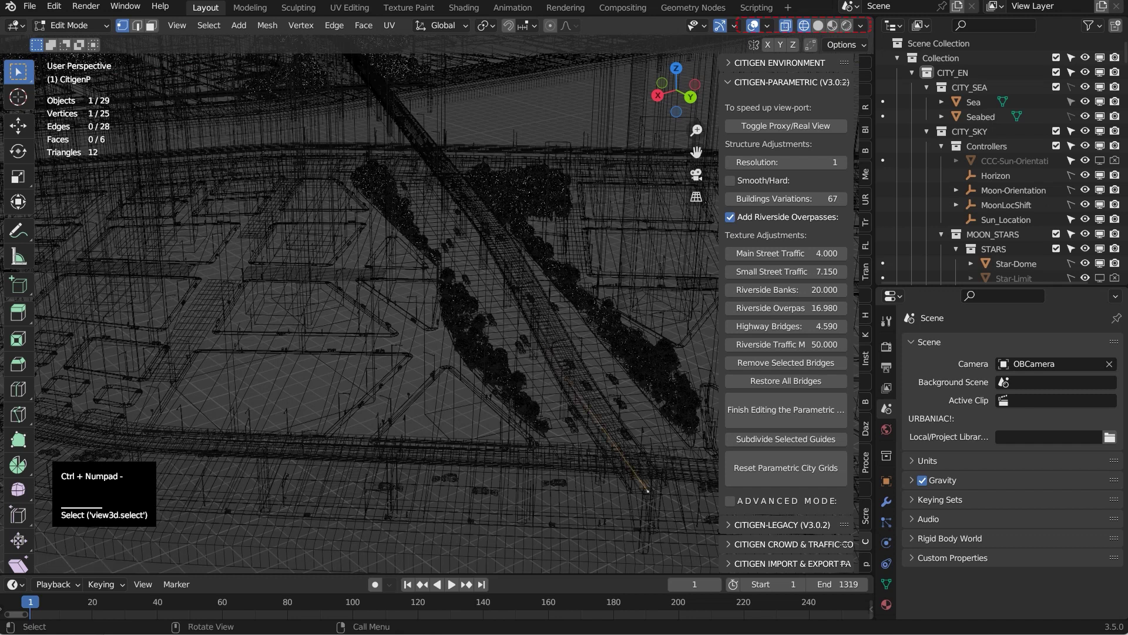
{"action": "key", "text": "ctrl+KP_Add"}
{"action": "key", "text": "ctrl+KP_Add"}
{"action": "key", "text": "ctrl+KP_Add"}
{"action": "key", "text": "ctrl+KP_Add"}
{"action": "key", "text": "ctrl+KP_Add"}
{"action": "key", "text": "ctrl+KP_Add"}
{"action": "key", "text": "ctrl+KP_Add"}
{"action": "key", "text": "ctrl+KP_Add"}
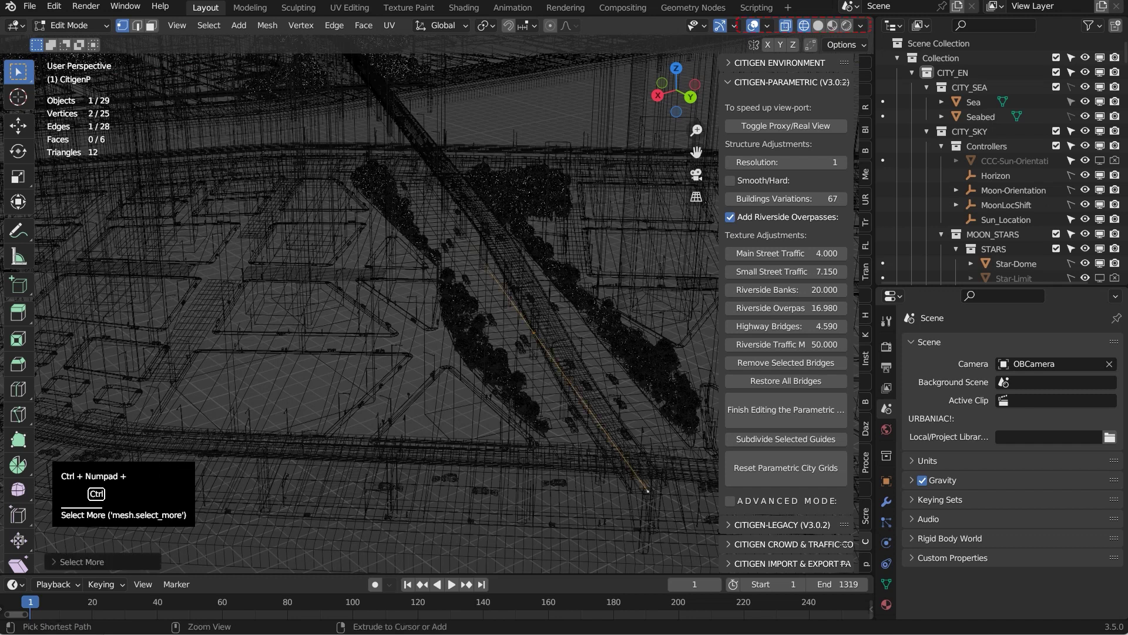
{"action": "key", "text": "ctrl+KP_Add"}
{"action": "key", "text": "ctrl+KP_Add"}
{"action": "key", "text": "ctrl+KP_Add"}
{"action": "key", "text": "ctrl+KP_Add"}
{"action": "key", "text": "ctrl+KP_Add"}
{"action": "key", "text": "ctrl+KP_Add"}
{"action": "key", "text": "ctrl+KP_Add"}
{"action": "key", "text": "ctrl+KP_Add"}
{"action": "key", "text": "ctrl+KP_Add"}
{"action": "key", "text": "ctrl+KP_Add"}
{"action": "key", "text": "ctrl+KP_Add"}
{"action": "key", "text": "ctrl+KP_Add"}
{"action": "key", "text": "ctrl+KP_Add"}
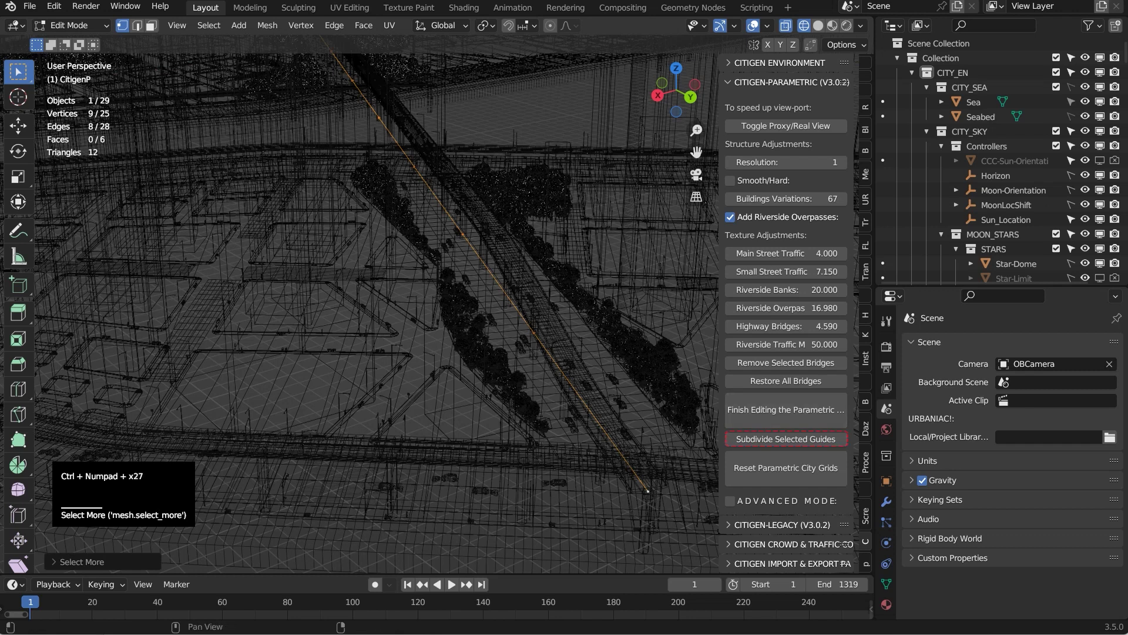
{"action": "left_click", "coordinate": [786, 439]}
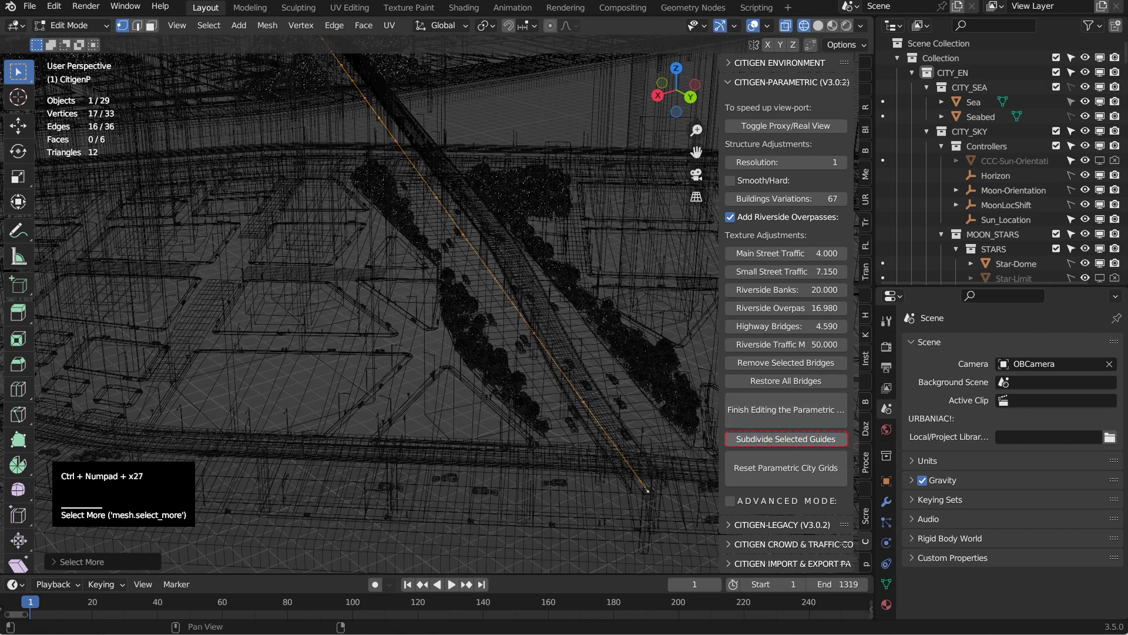
Select the last two vertices at this end of the subdivided guide and remove the bridge section between them
{"action": "left_click", "coordinate": [649, 490]}
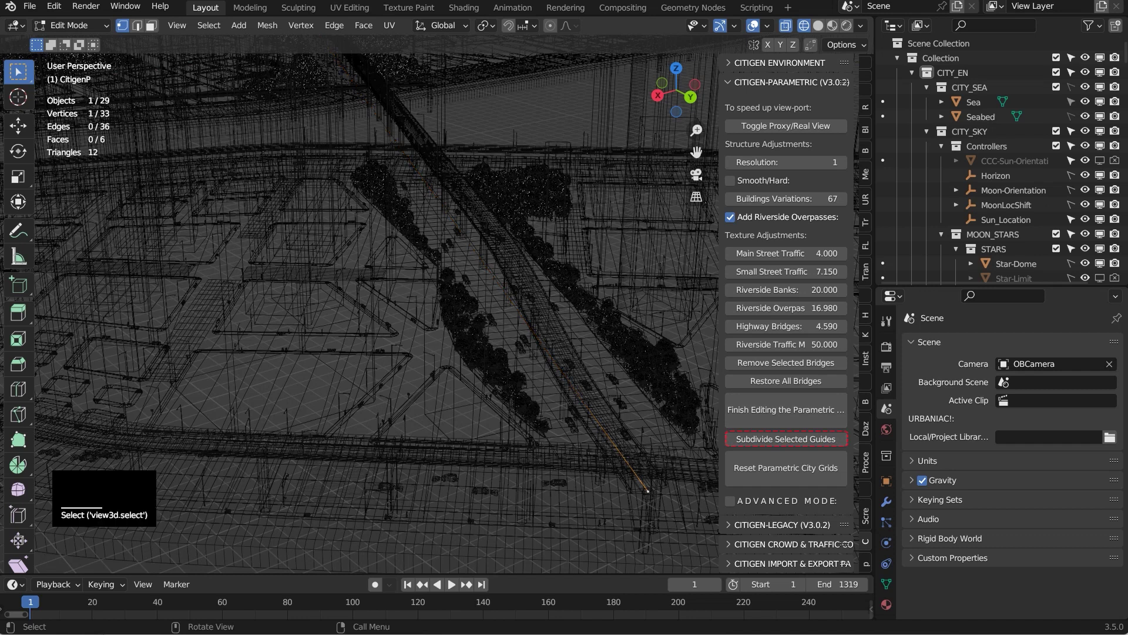
{"action": "left_click", "coordinate": [583, 401], "text": "shift"}
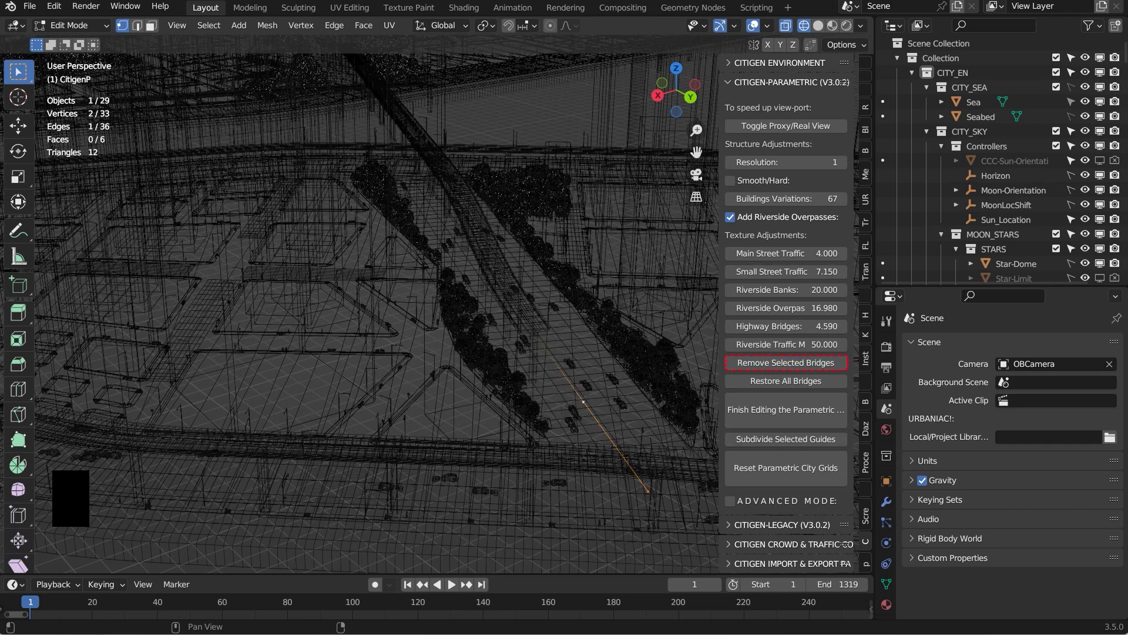
{"action": "mouse_move", "coordinate": [565, 352]}
{"action": "middle_mouse_down"}
{"action": "mouse_move", "coordinate": [518, 361]}
{"action": "mouse_move", "coordinate": [539, 383]}
{"action": "middle_mouse_up"}
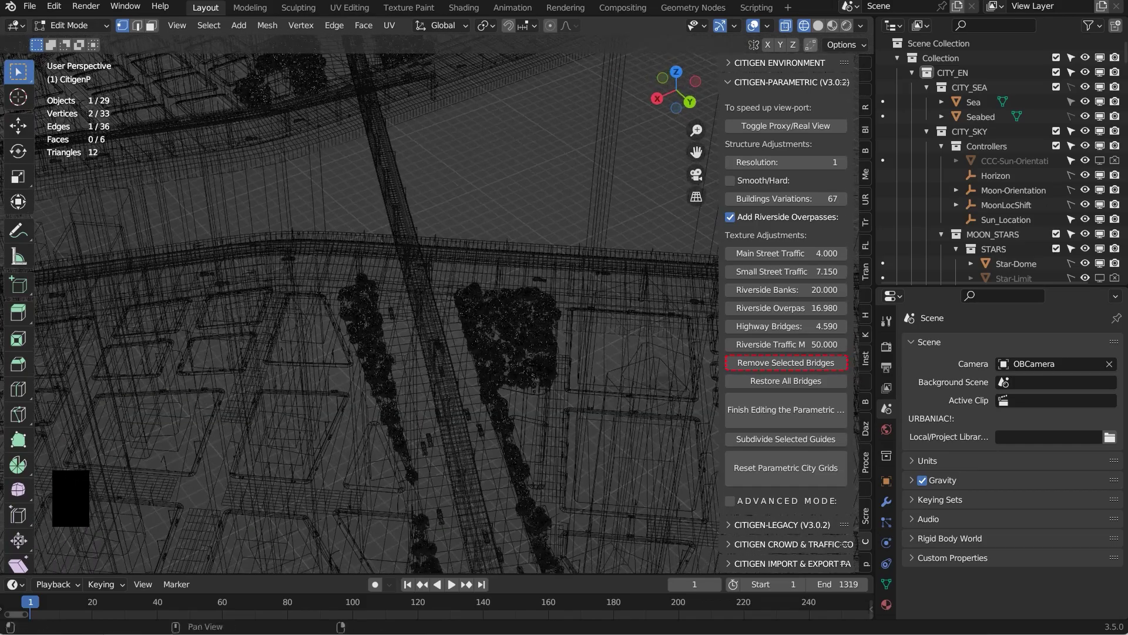
Switch to solid shading and enable the CITIGEN Advanced Mode with the bridge pillar over the riverside road in view
{"action": "left_click", "coordinate": [818, 25]}
{"action": "mouse_move", "coordinate": [529, 329]}
{"action": "middle_mouse_down"}
{"action": "mouse_move", "coordinate": [393, 332]}
{"action": "mouse_move", "coordinate": [352, 352]}
{"action": "mouse_move", "coordinate": [353, 323]}
{"action": "mouse_move", "coordinate": [294, 347]}
{"action": "mouse_move", "coordinate": [279, 340]}
{"action": "middle_mouse_up"}
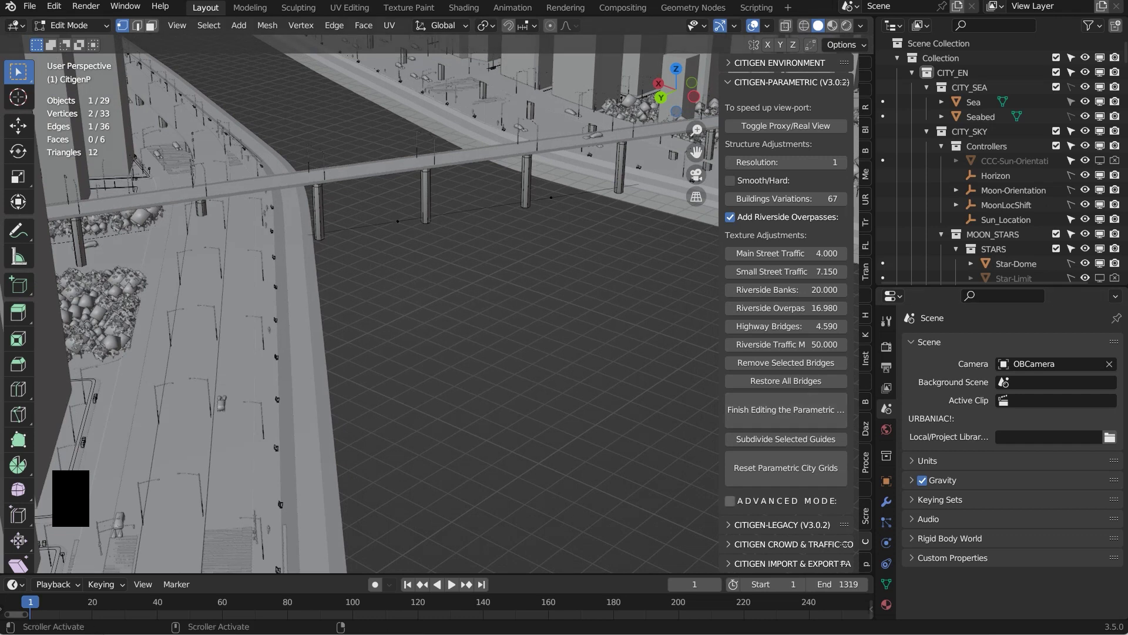
{"action": "left_click", "coordinate": [731, 500]}
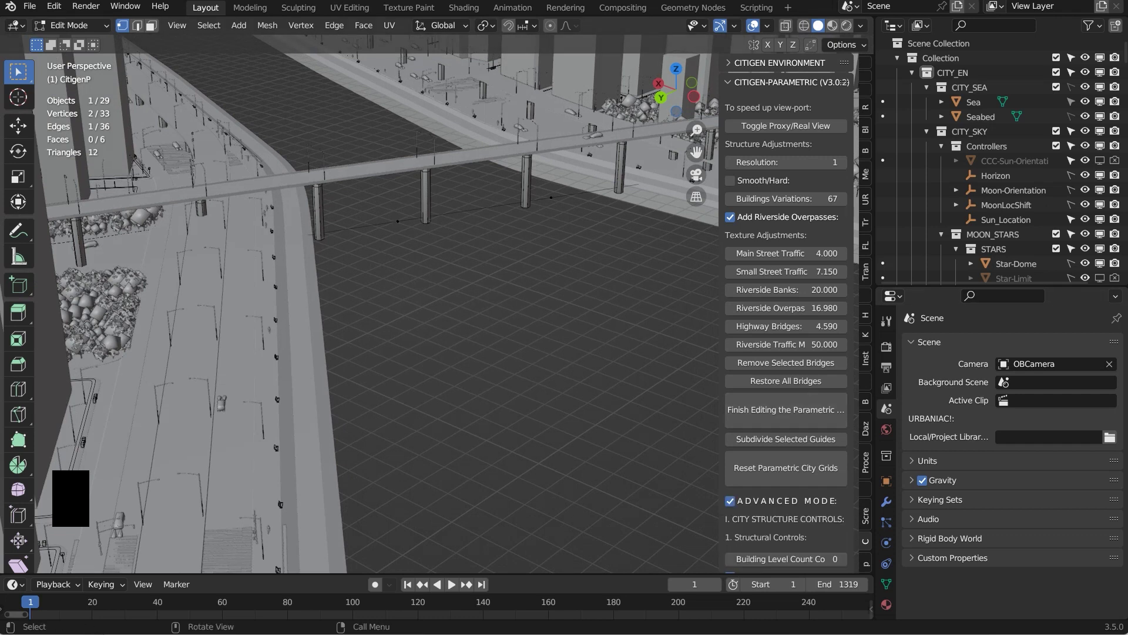
{"action": "mouse_move", "coordinate": [411, 317]}
{"action": "middle_mouse_down"}
{"action": "mouse_move", "coordinate": [382, 341]}
{"action": "mouse_move", "coordinate": [399, 305]}
{"action": "middle_mouse_up"}
{"action": "middle_click_drag", "start_coordinate": [400, 305], "coordinate": [547, 382], "text": "shift"}
{"action": "scroll", "coordinate": [382, 305], "scroll_direction": "up", "scroll_amount": 4}
{"action": "middle_click_drag", "start_coordinate": [399, 318], "coordinate": [393, 288]}
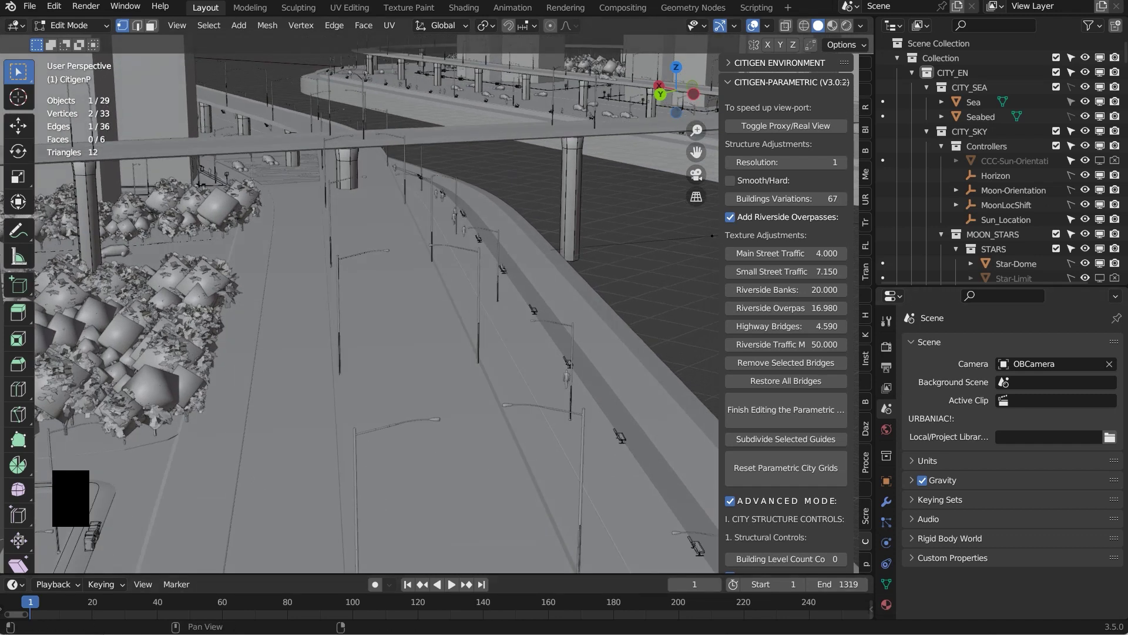
Widen the sidebar and set Shift Pillars (Crossing Bridges) to -1.010 in the structural controls
{"action": "scroll", "coordinate": [786, 314], "scroll_direction": "down", "scroll_amount": 7}
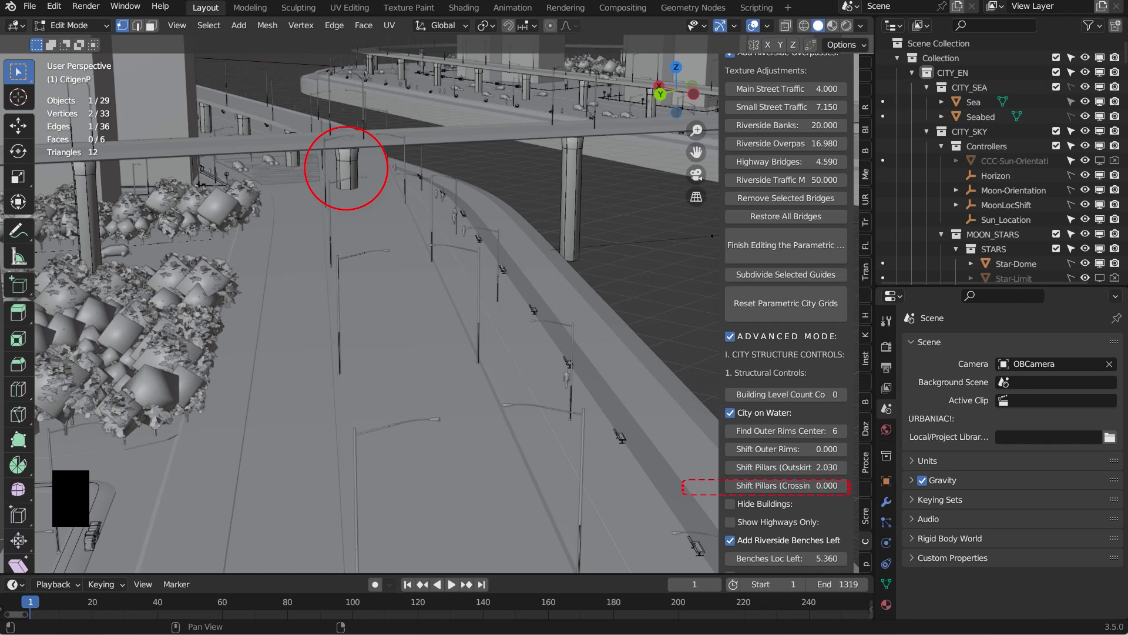
{"action": "left_click_drag", "start_coordinate": [719, 329], "coordinate": [677, 329]}
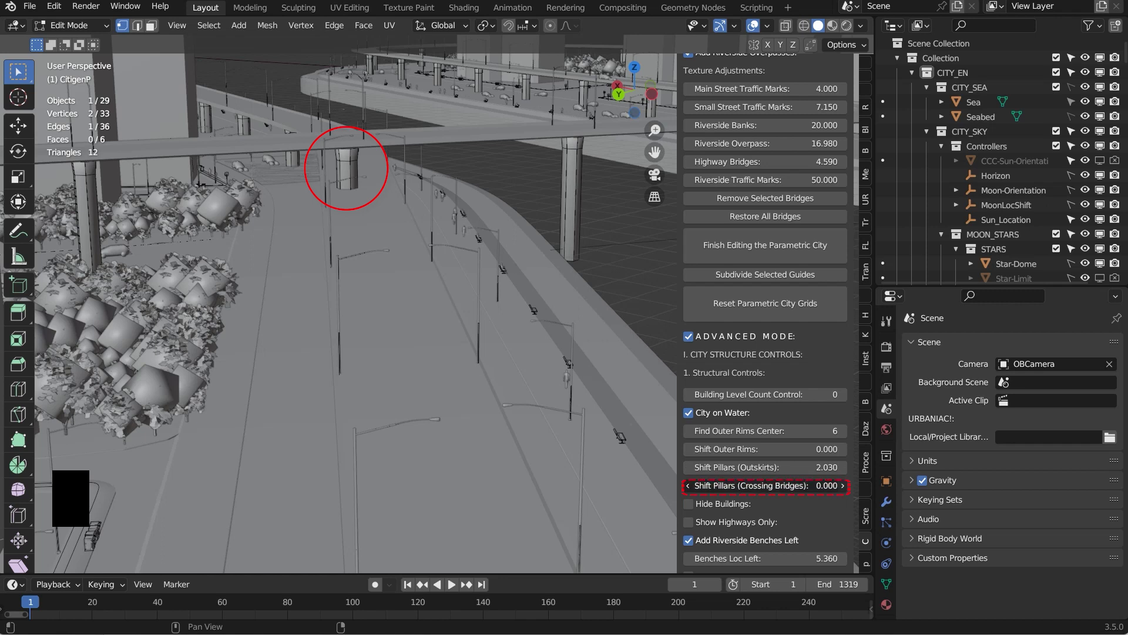
{"action": "left_click", "coordinate": [843, 485]}
{"action": "left_click_drag", "start_coordinate": [821, 485], "coordinate": [763, 486]}
Examine the shifted bridge pillars up close and the bridge between the two city grids from a distance
{"action": "middle_click_drag", "start_coordinate": [377, 306], "coordinate": [420, 332]}
{"action": "scroll", "coordinate": [541, 332], "scroll_direction": "up", "scroll_amount": 4}
{"action": "scroll", "coordinate": [481, 332], "scroll_direction": "up", "scroll_amount": 4}
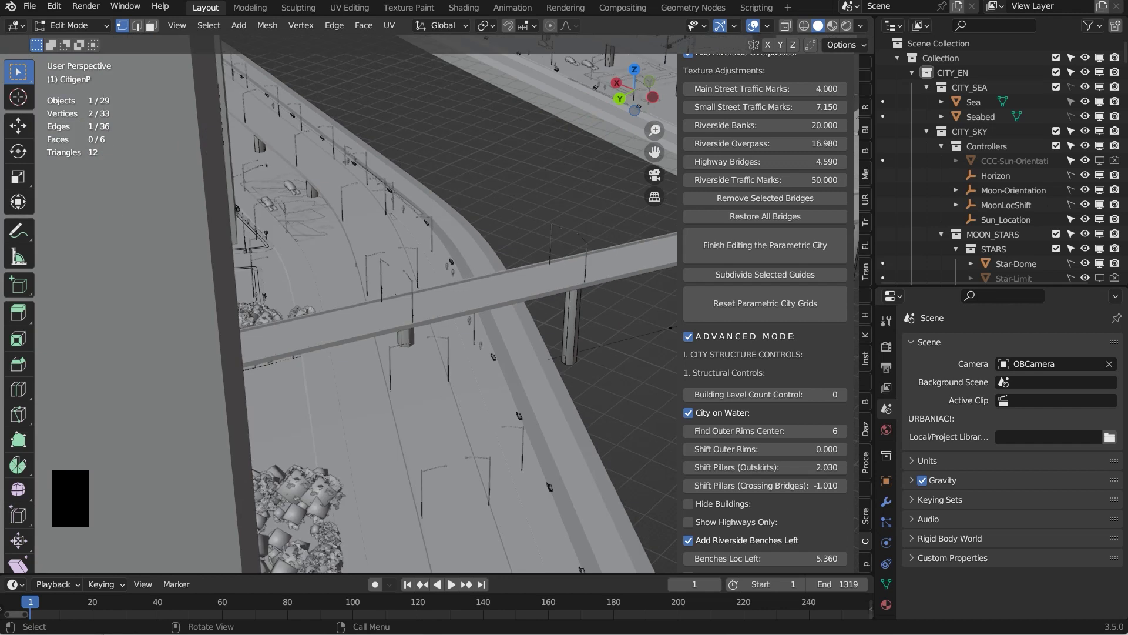
{"action": "scroll", "coordinate": [420, 333], "scroll_direction": "down", "scroll_amount": 1}
{"action": "scroll", "coordinate": [420, 333], "scroll_direction": "up", "scroll_amount": 1}
{"action": "scroll", "coordinate": [419, 333], "scroll_direction": "down", "scroll_amount": 2}
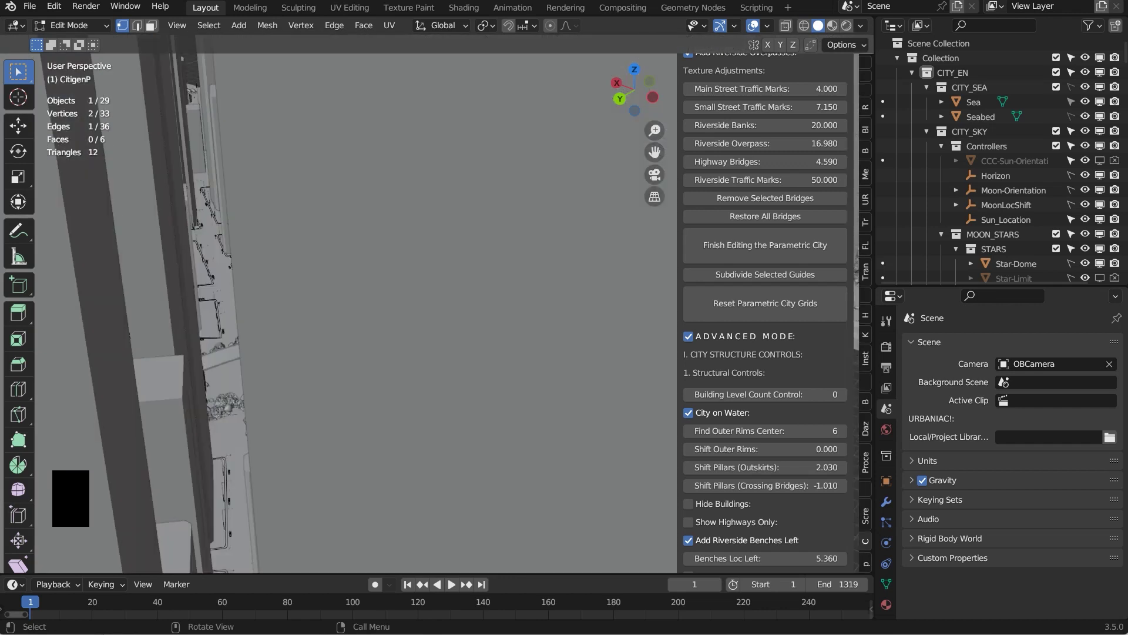
{"action": "middle_click_drag", "start_coordinate": [419, 333], "coordinate": [384, 357]}
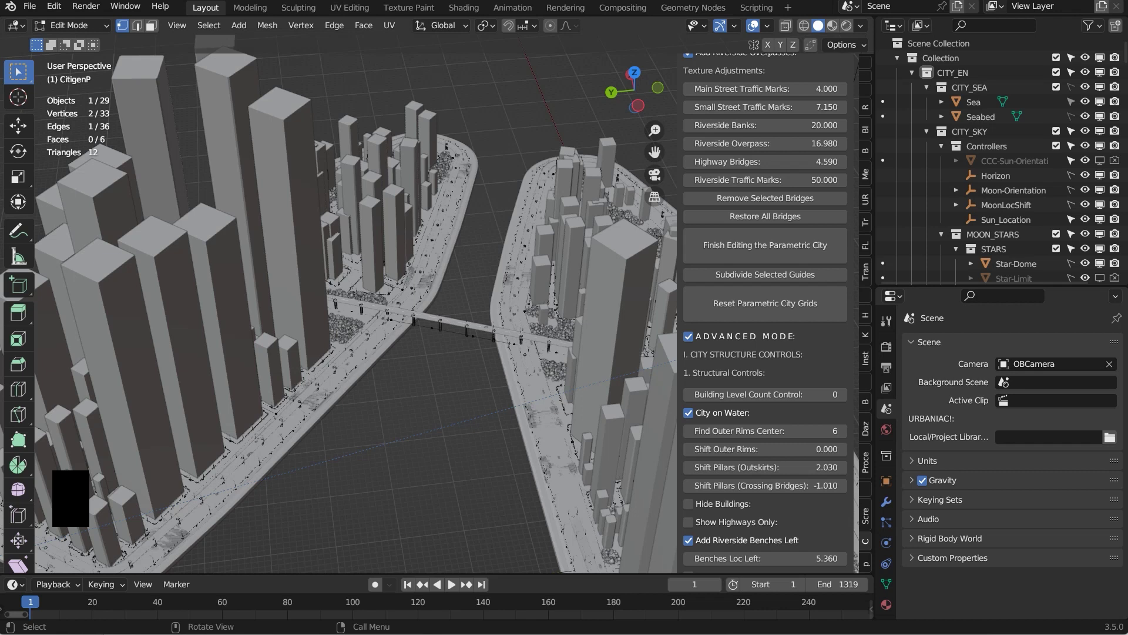
{"action": "scroll", "coordinate": [382, 347], "scroll_direction": "down", "scroll_amount": 4}
{"action": "middle_click_drag", "start_coordinate": [382, 347], "coordinate": [374, 310]}
{"action": "scroll", "coordinate": [373, 310], "scroll_direction": "up", "scroll_amount": 4}
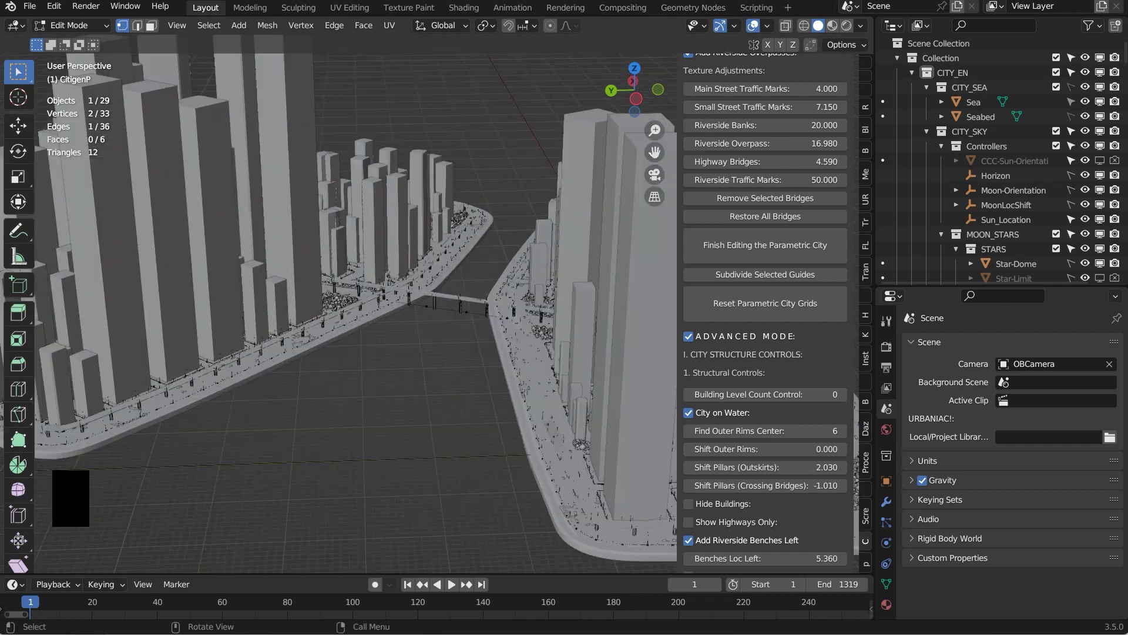
{"action": "scroll", "coordinate": [374, 310], "scroll_direction": "up", "scroll_amount": 1}
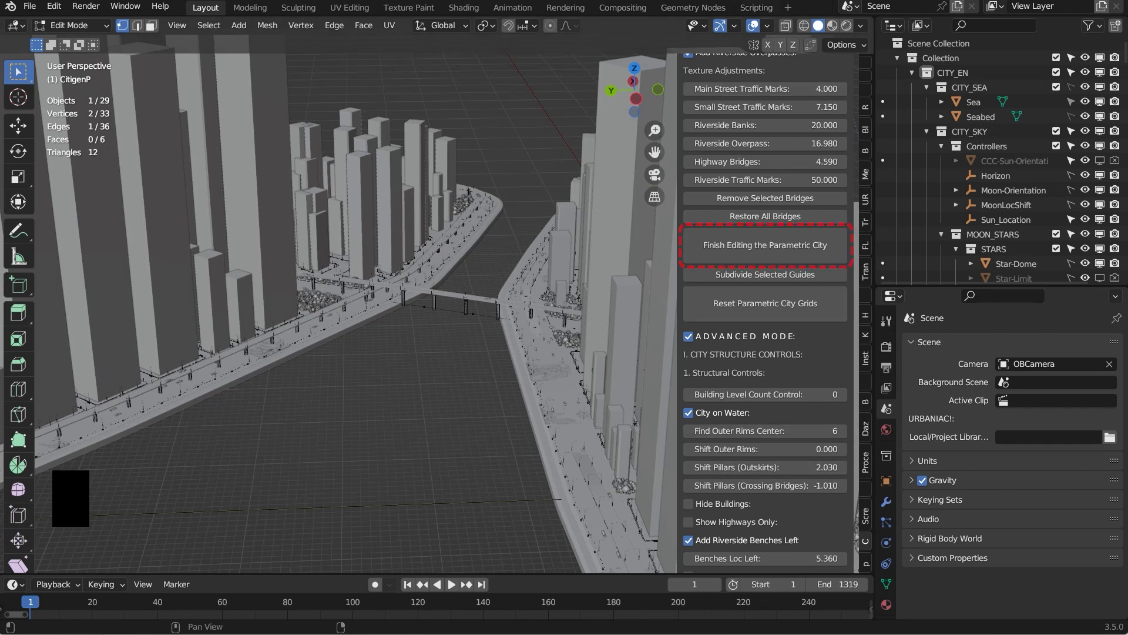
Finish editing the parametric city and view both linked city grids in Object Mode
{"action": "left_click", "coordinate": [765, 245]}
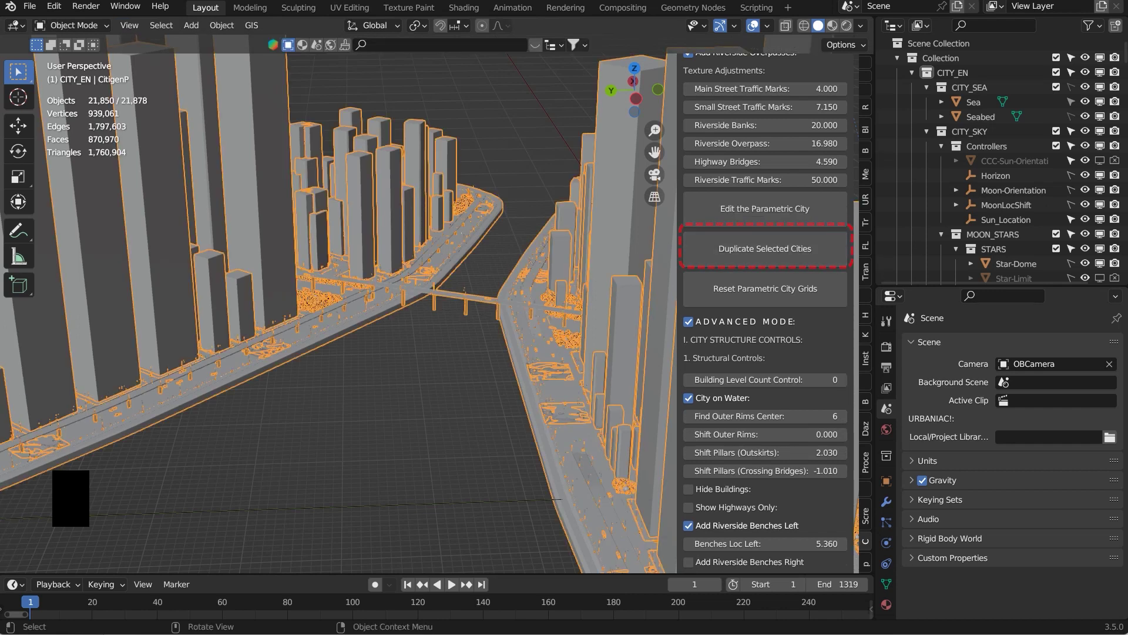
{"action": "middle_click_drag", "start_coordinate": [505, 341], "coordinate": [259, 346]}
{"action": "scroll", "coordinate": [514, 316], "scroll_direction": "down", "scroll_amount": 1}
{"action": "scroll", "coordinate": [514, 316], "scroll_direction": "down", "scroll_amount": 2}
{"action": "scroll", "coordinate": [764, 312], "scroll_direction": "up", "scroll_amount": 5}
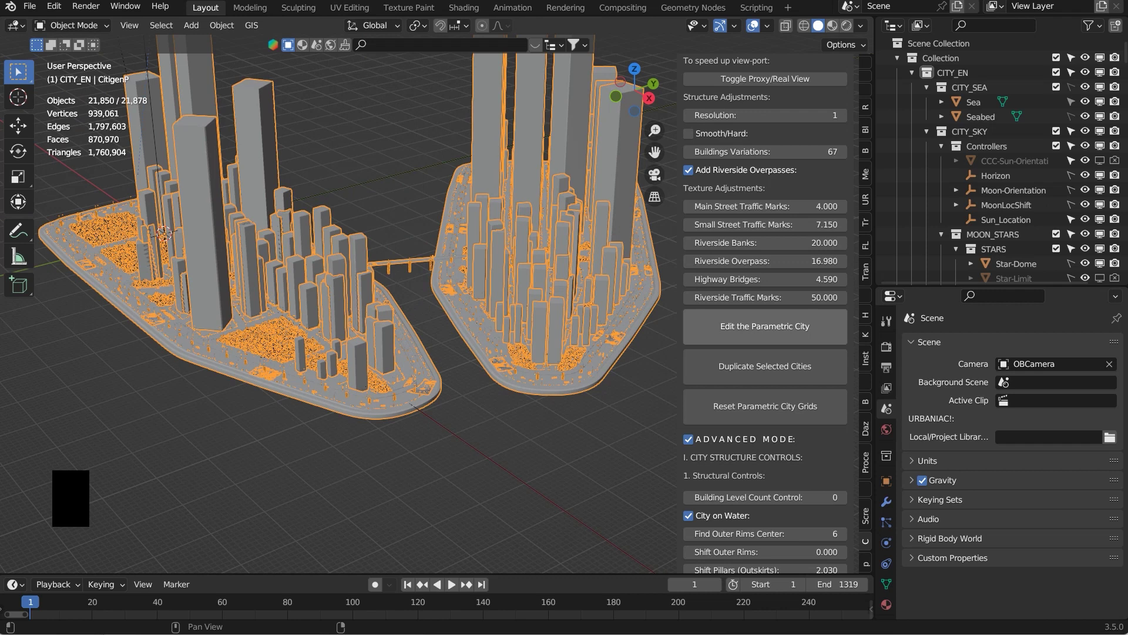
Display both detailed city grids in rendered shading with the viewport overlays hidden
{"action": "scroll", "coordinate": [764, 311], "scroll_direction": "up", "scroll_amount": 3}
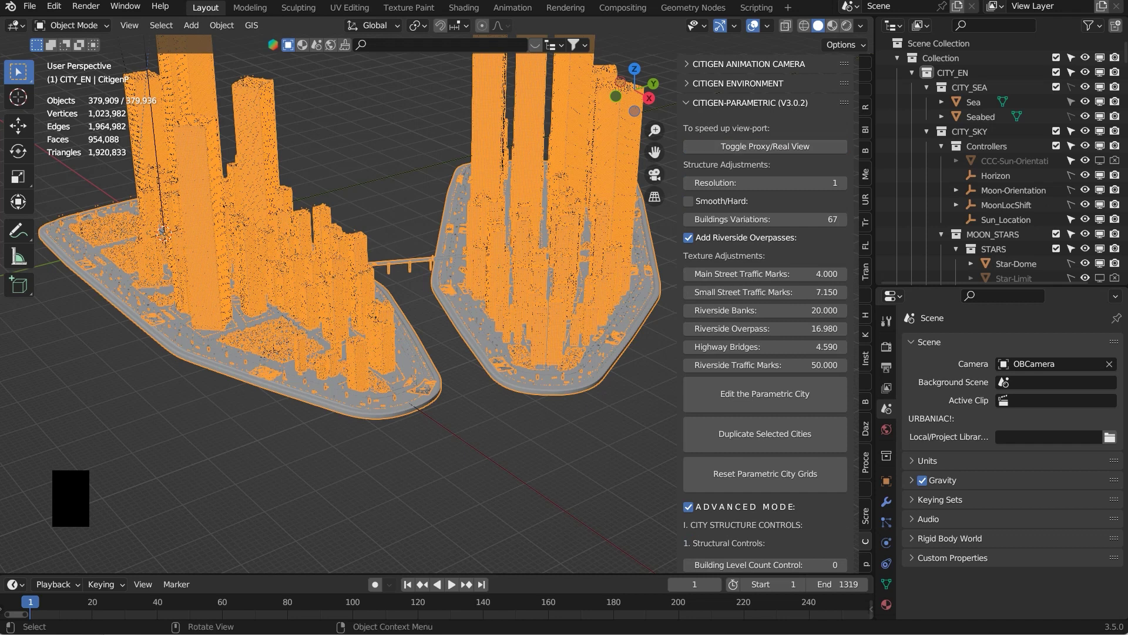
{"action": "key", "text": "shift+alt+z"}
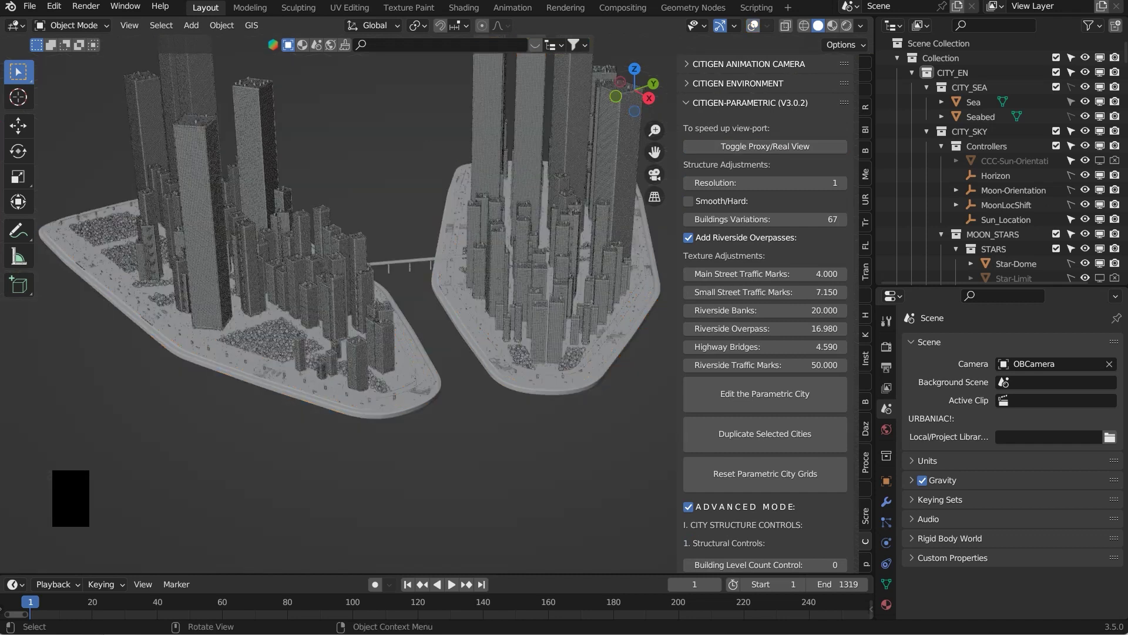
{"action": "middle_click_drag", "start_coordinate": [376, 294], "coordinate": [432, 280]}
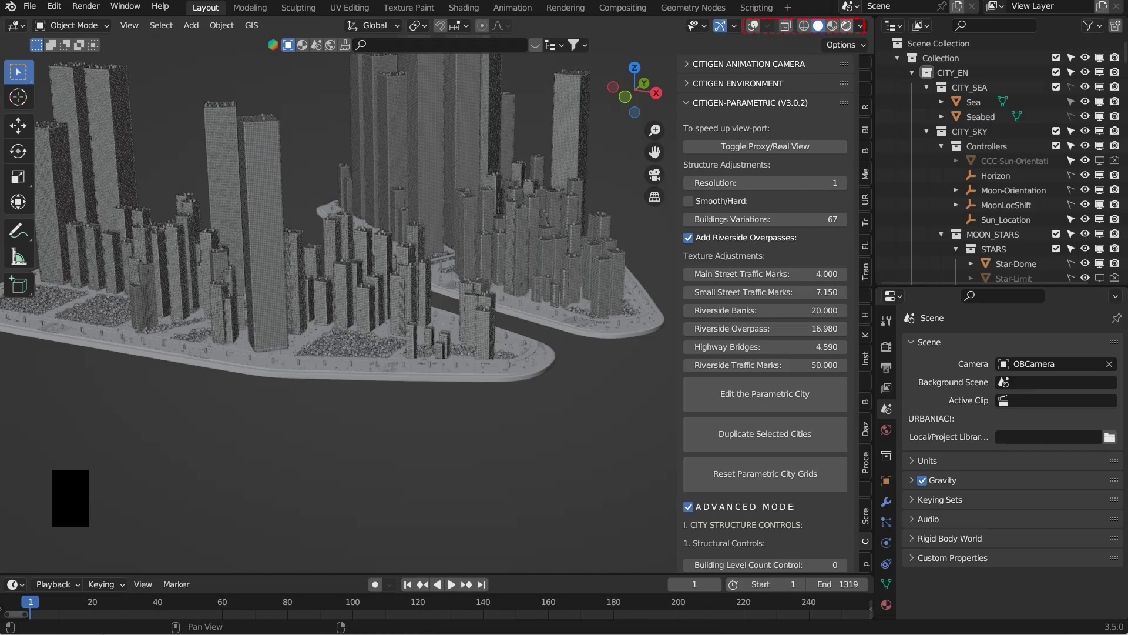
{"action": "left_click", "coordinate": [846, 25]}
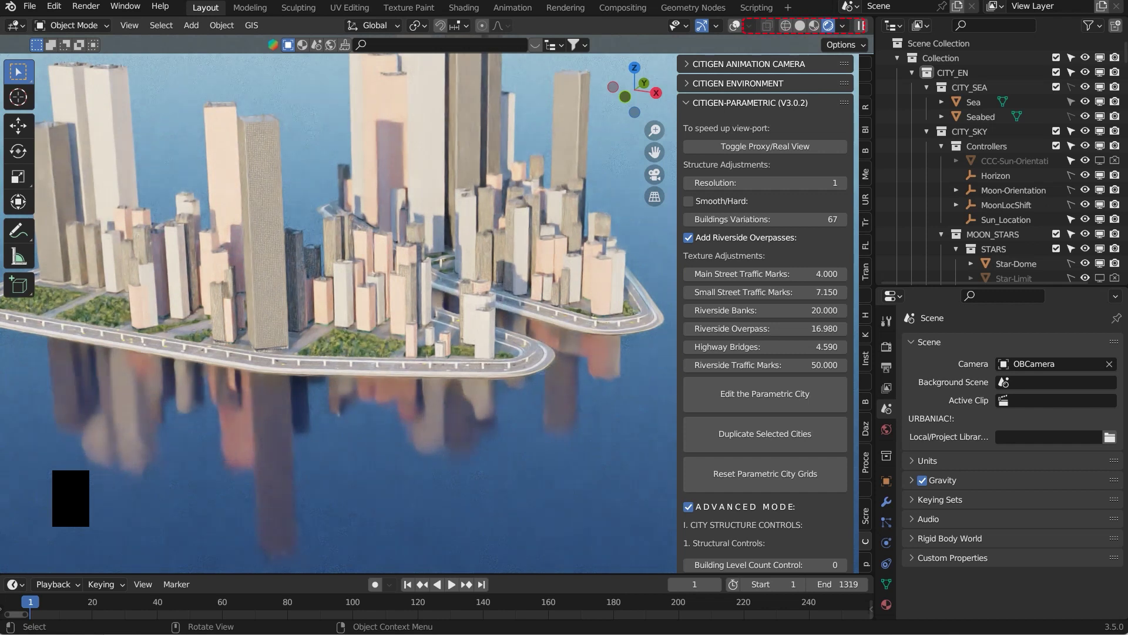
Return the cities to proxy view with overlays shown and place the 3D cursor on the near grid's rounded riverside tip
{"action": "left_click", "coordinate": [764, 146]}
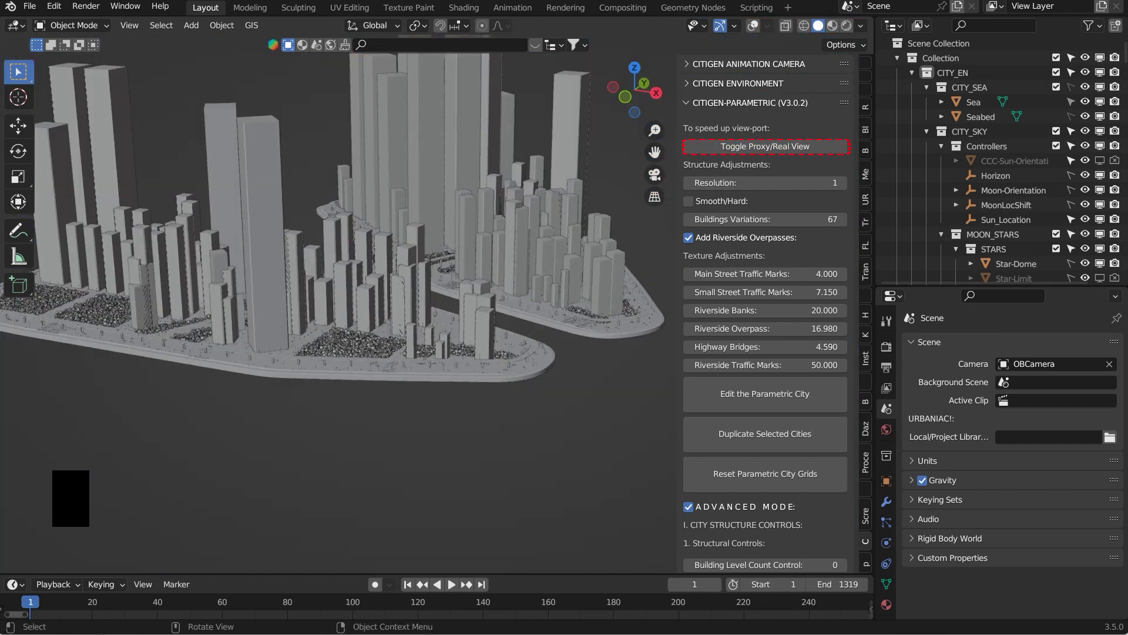
{"action": "key", "text": "shift+alt+z"}
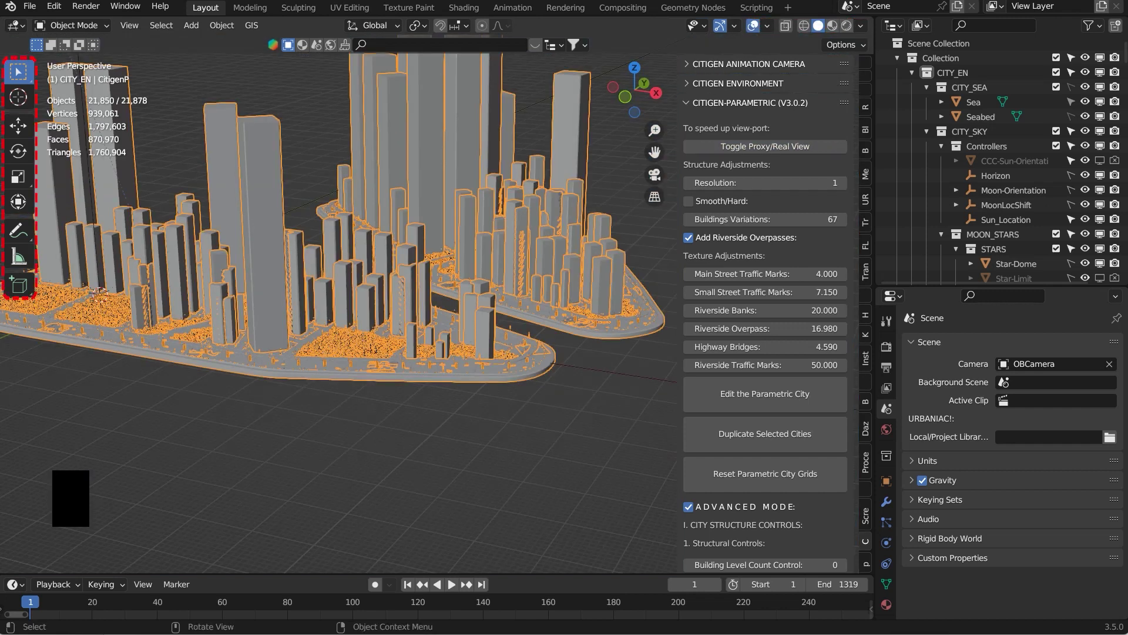
{"action": "left_click", "coordinate": [18, 97]}
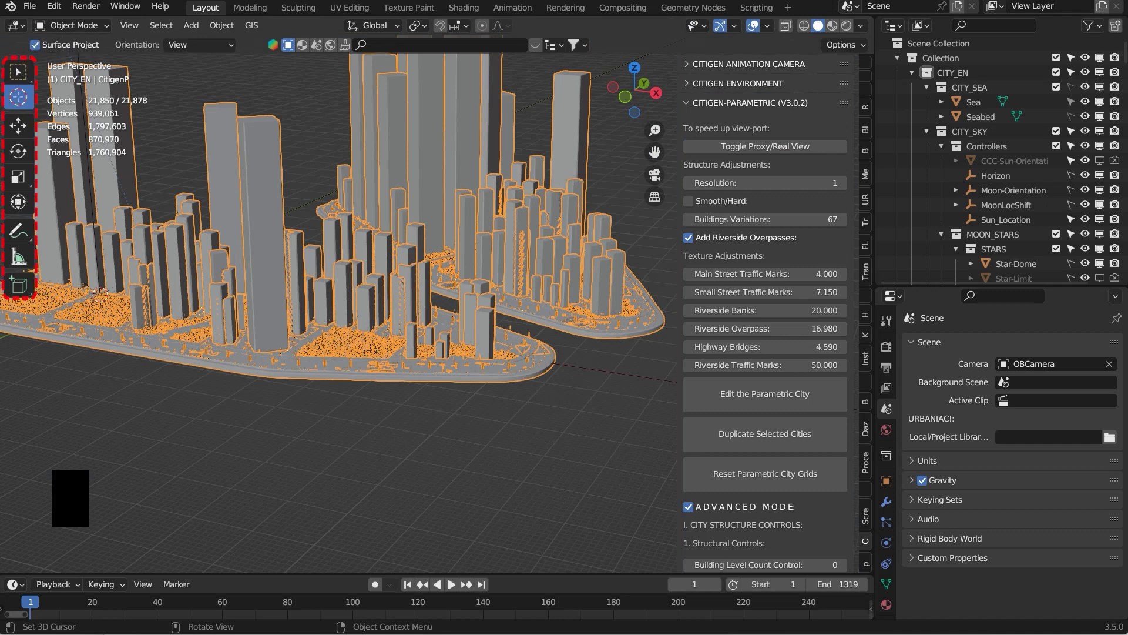
{"action": "left_click", "coordinate": [544, 361]}
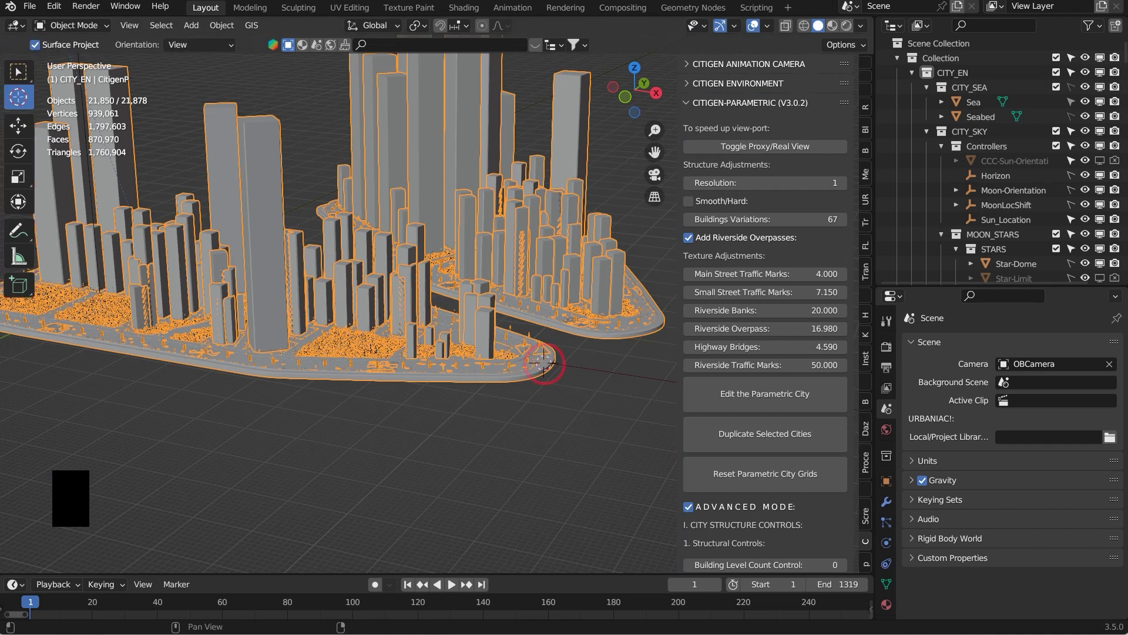
Move the view to the cursor location with the CITIGEN animation camera controls and frame the riverbank from a low viewpoint
{"action": "left_click", "coordinate": [748, 64]}
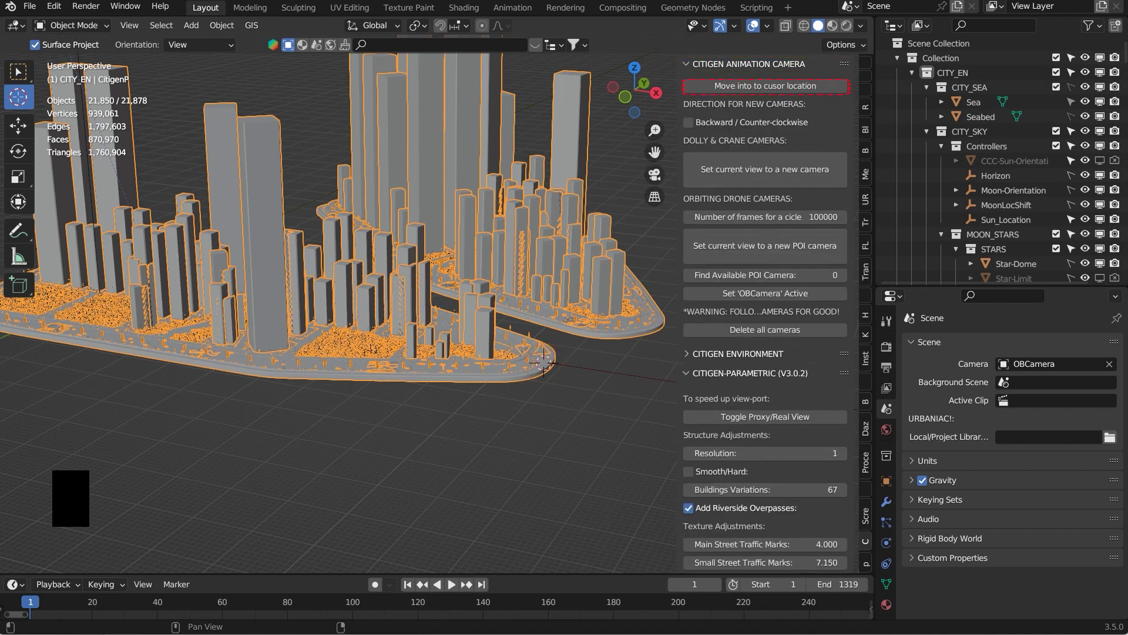
{"action": "left_click", "coordinate": [766, 87]}
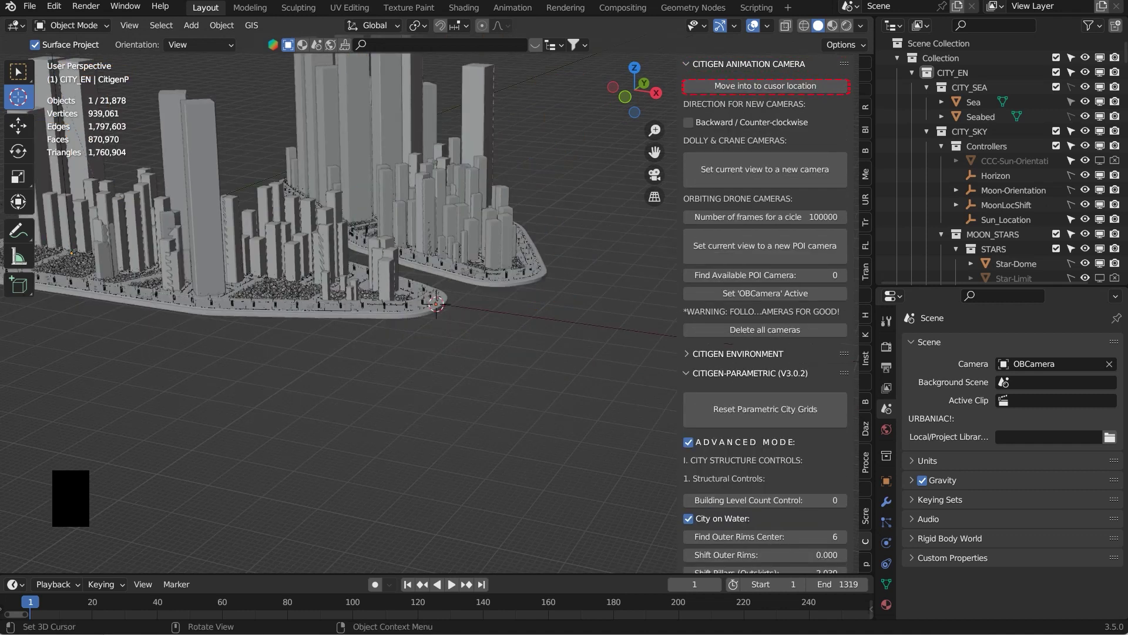
{"action": "key", "text": "KP_Decimal"}
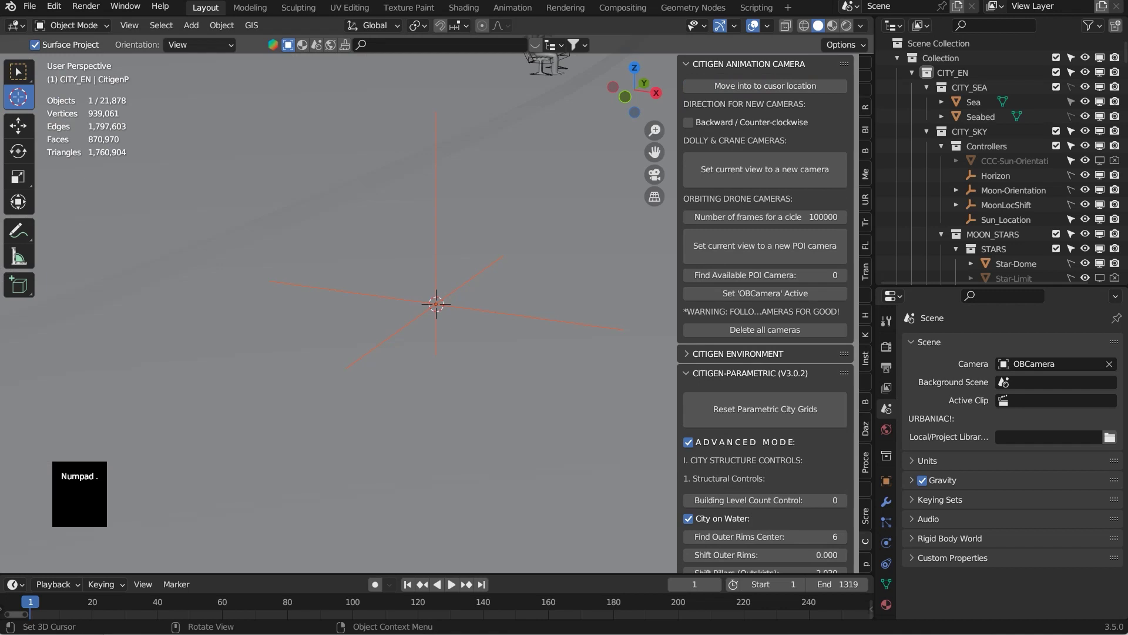
{"action": "scroll", "coordinate": [364, 312], "scroll_direction": "down", "scroll_amount": 4}
{"action": "middle_click_drag", "start_coordinate": [365, 312], "coordinate": [253, 294]}
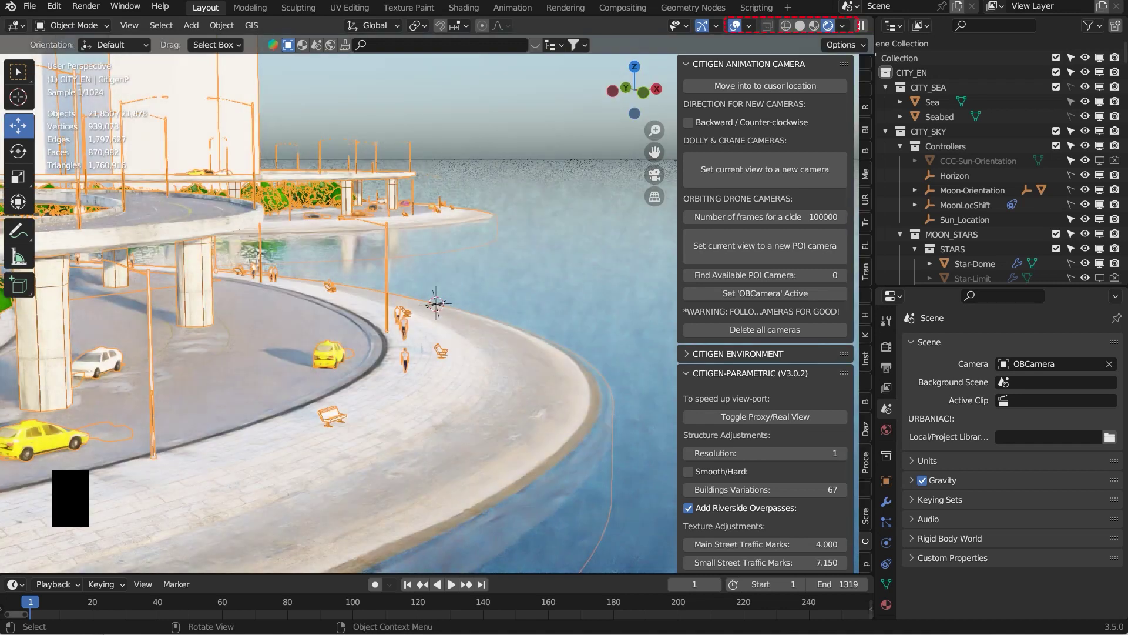
{"action": "middle_click_drag", "start_coordinate": [252, 293], "coordinate": [258, 194]}
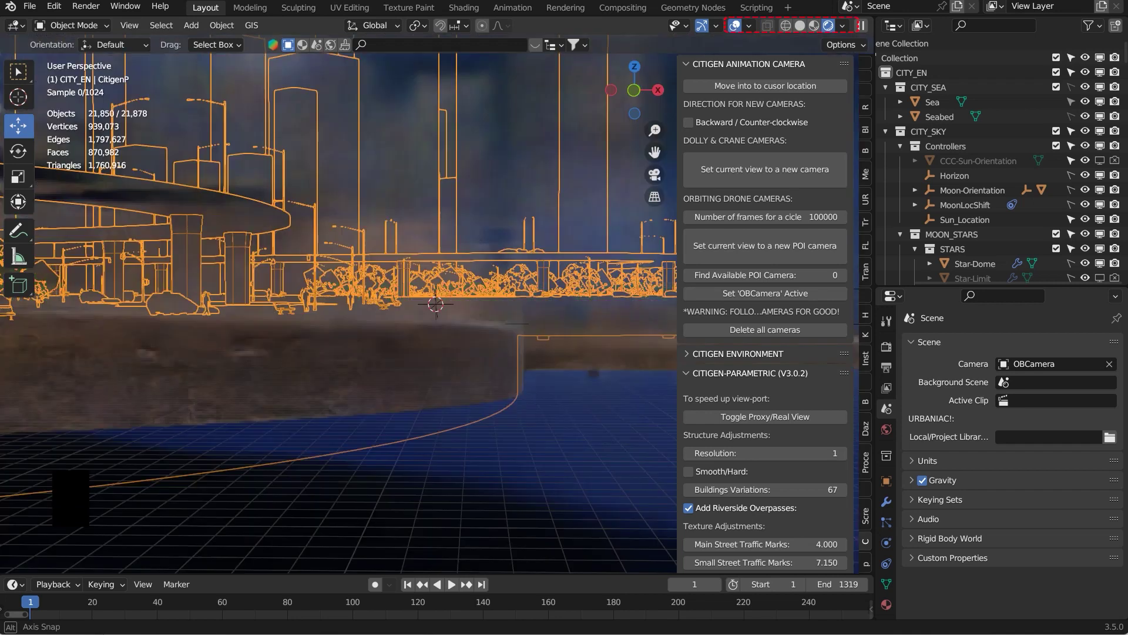
{"action": "scroll", "coordinate": [339, 312], "scroll_direction": "up", "scroll_amount": 3}
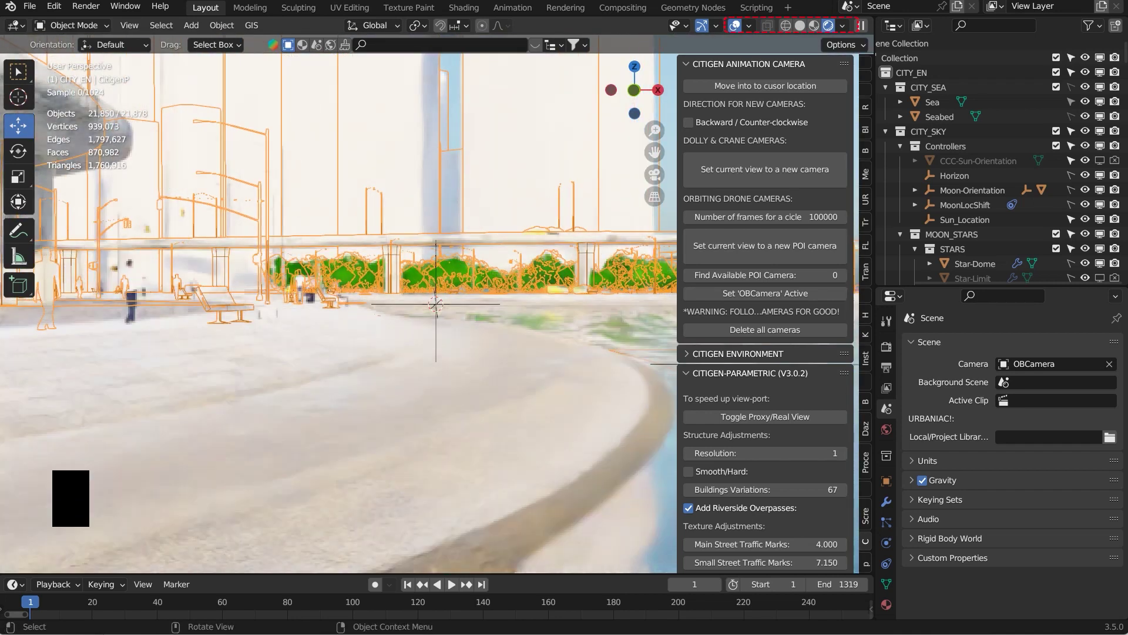
{"action": "middle_click_drag", "start_coordinate": [339, 311], "coordinate": [306, 309]}
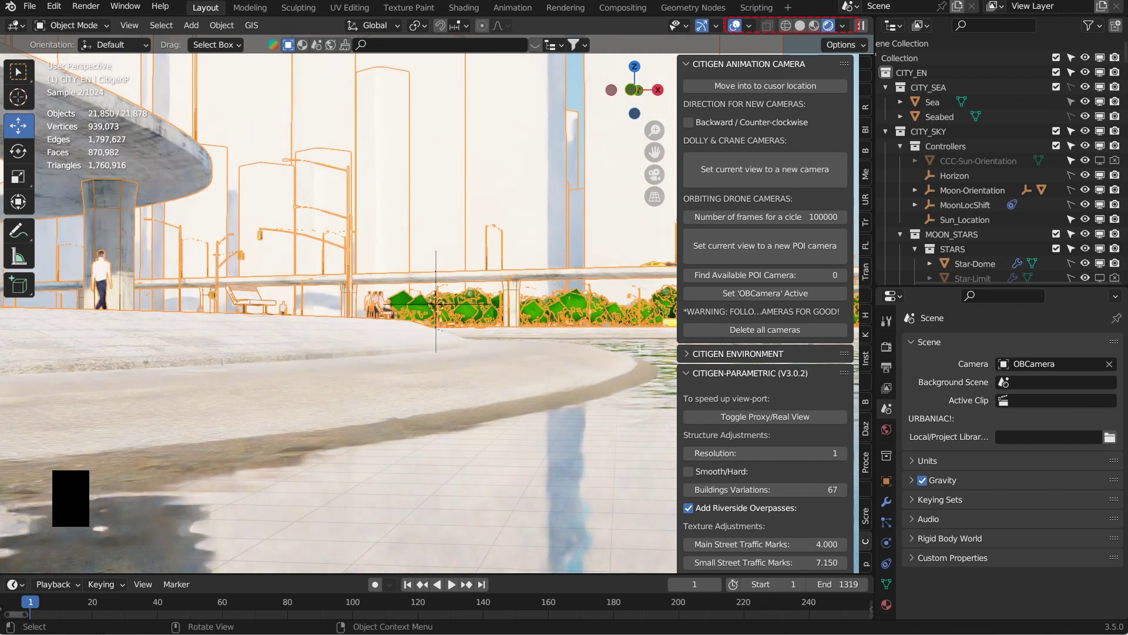
Switch the city to real view in rendered shading without overlays and maximize the 3D viewport around the riverbank
{"action": "left_click", "coordinate": [766, 417]}
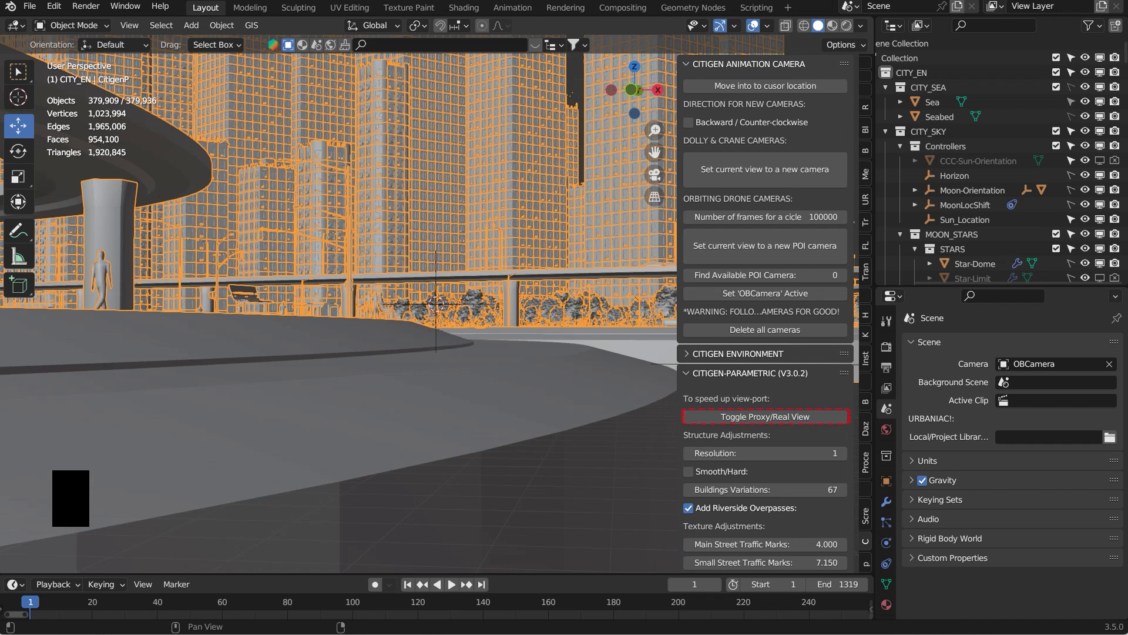
{"action": "left_click", "coordinate": [847, 25]}
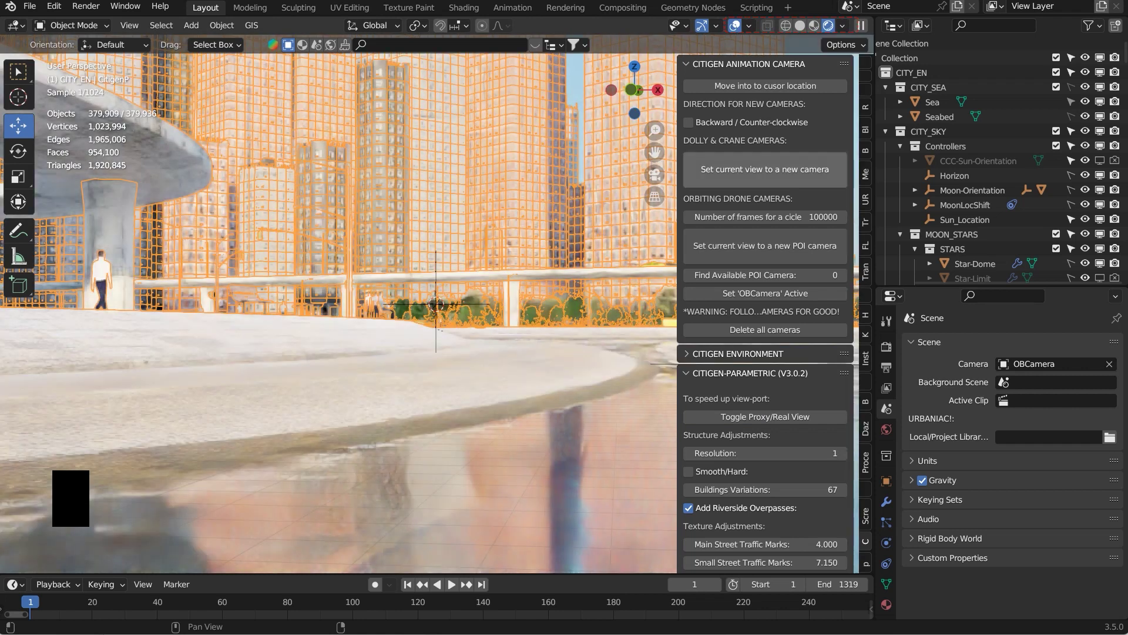
{"action": "left_click", "coordinate": [735, 25]}
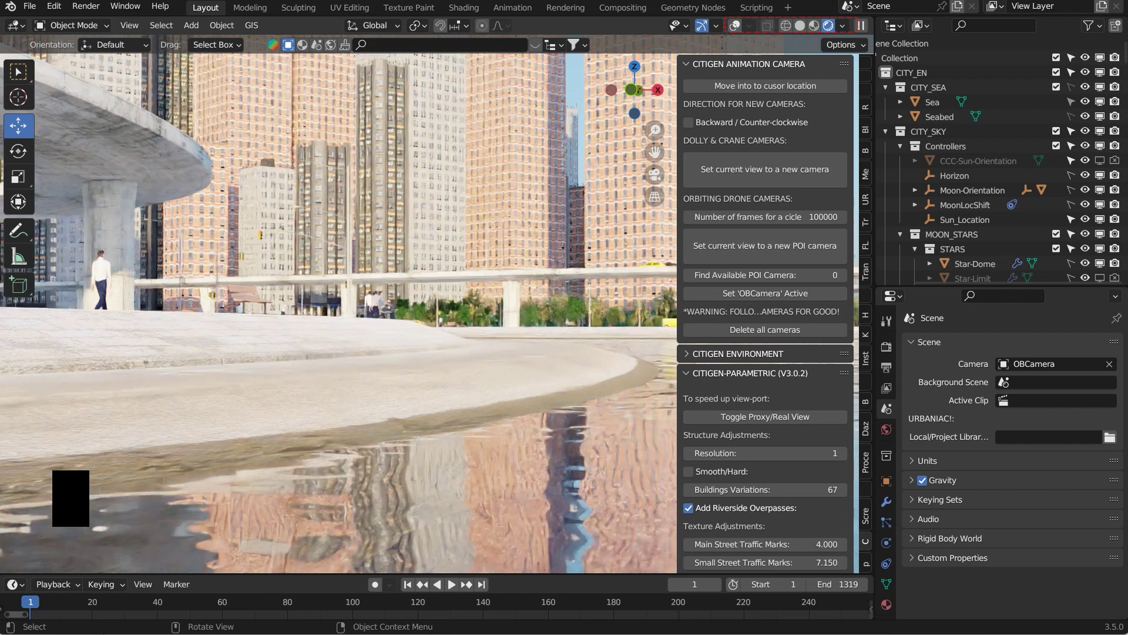
{"action": "mouse_move", "coordinate": [810, 41]}
{"action": "middle_mouse_down"}
{"action": "mouse_move", "coordinate": [810, 53]}
{"action": "mouse_move", "coordinate": [801, 42]}
{"action": "middle_mouse_up"}
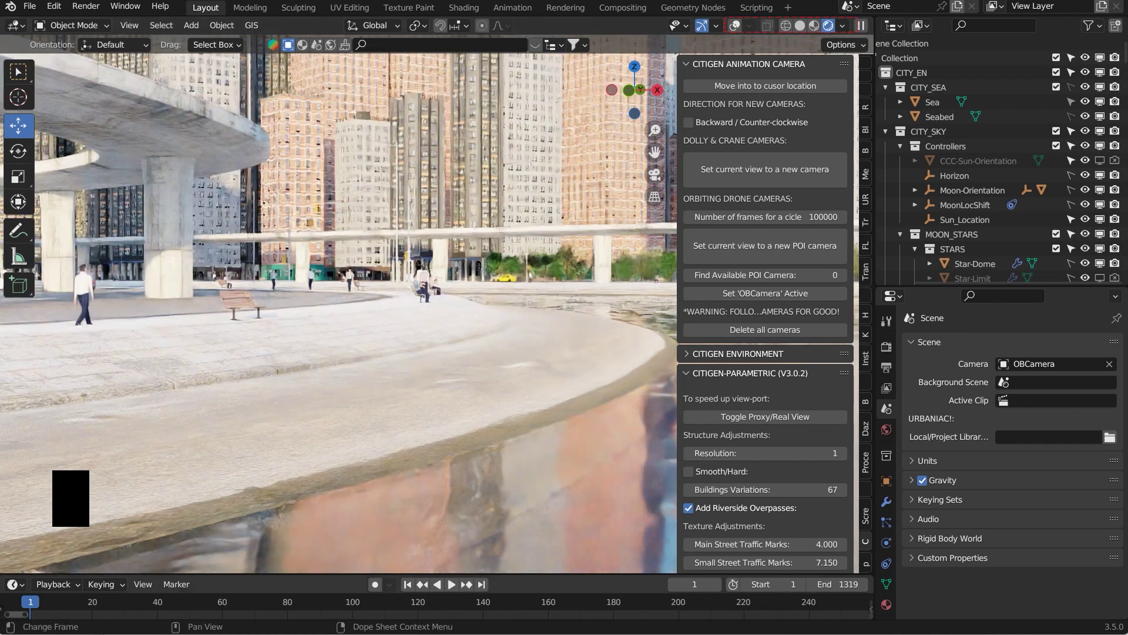
{"action": "key", "text": "ctrl+space"}
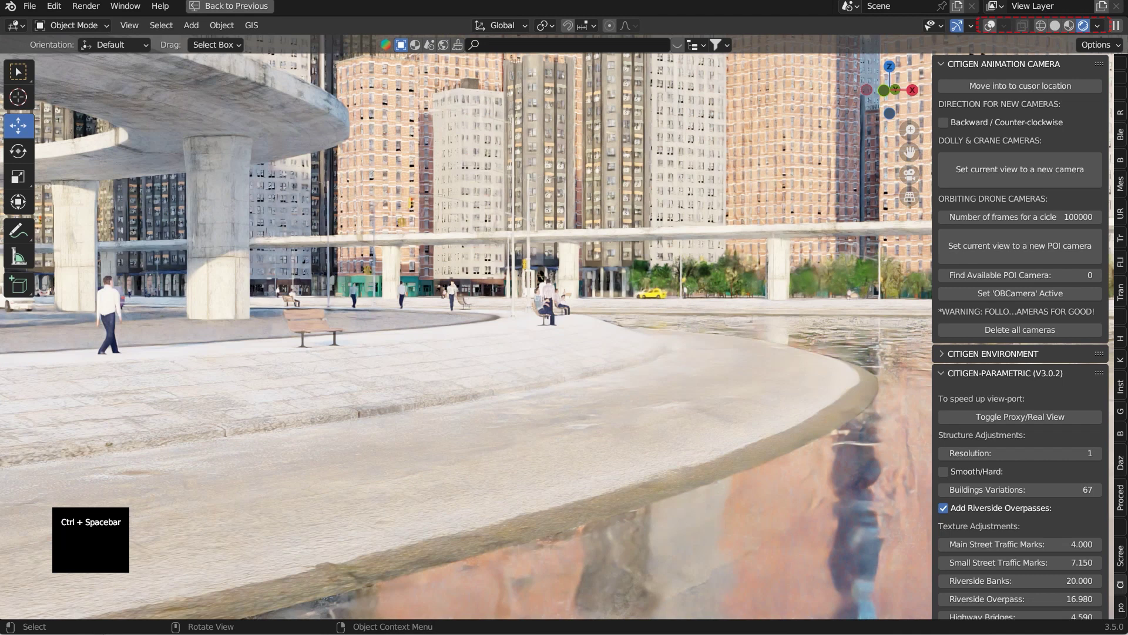
Examine the rendered riverbank, overpasses and skyline at water level, backing away until both city grids are in view
{"action": "scroll", "coordinate": [470, 329], "scroll_direction": "down", "scroll_amount": 2}
{"action": "scroll", "coordinate": [470, 329], "scroll_direction": "down", "scroll_amount": 2}
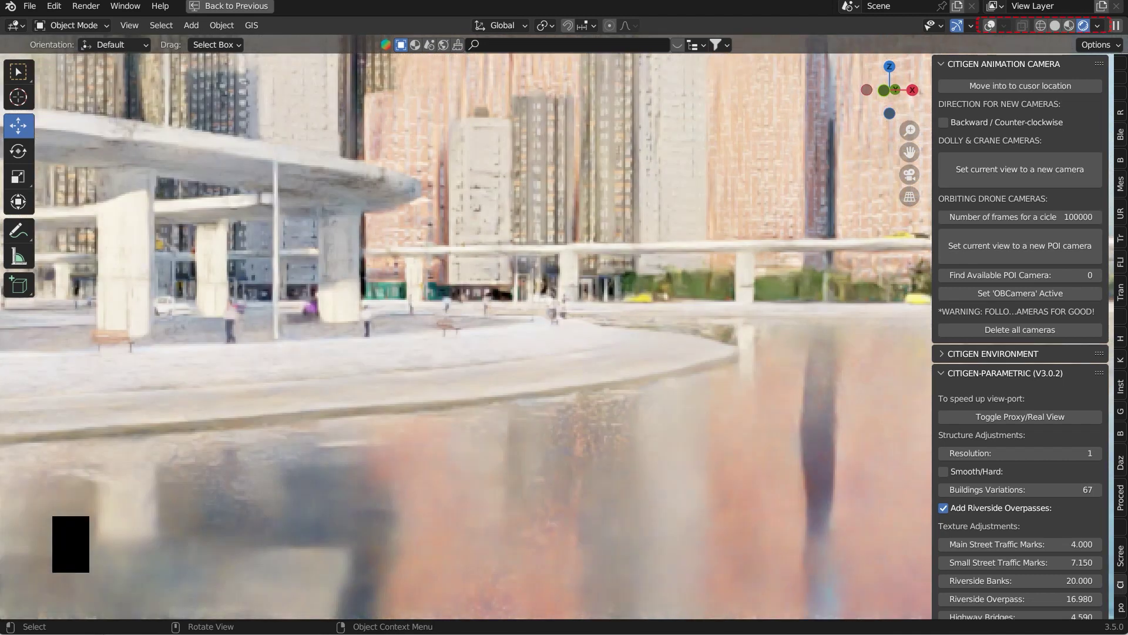
{"action": "mouse_move", "coordinate": [470, 329]}
{"action": "middle_mouse_down"}
{"action": "mouse_move", "coordinate": [493, 429]}
{"action": "mouse_move", "coordinate": [464, 320]}
{"action": "middle_mouse_up"}
{"action": "scroll", "coordinate": [470, 329], "scroll_direction": "down", "scroll_amount": 6}
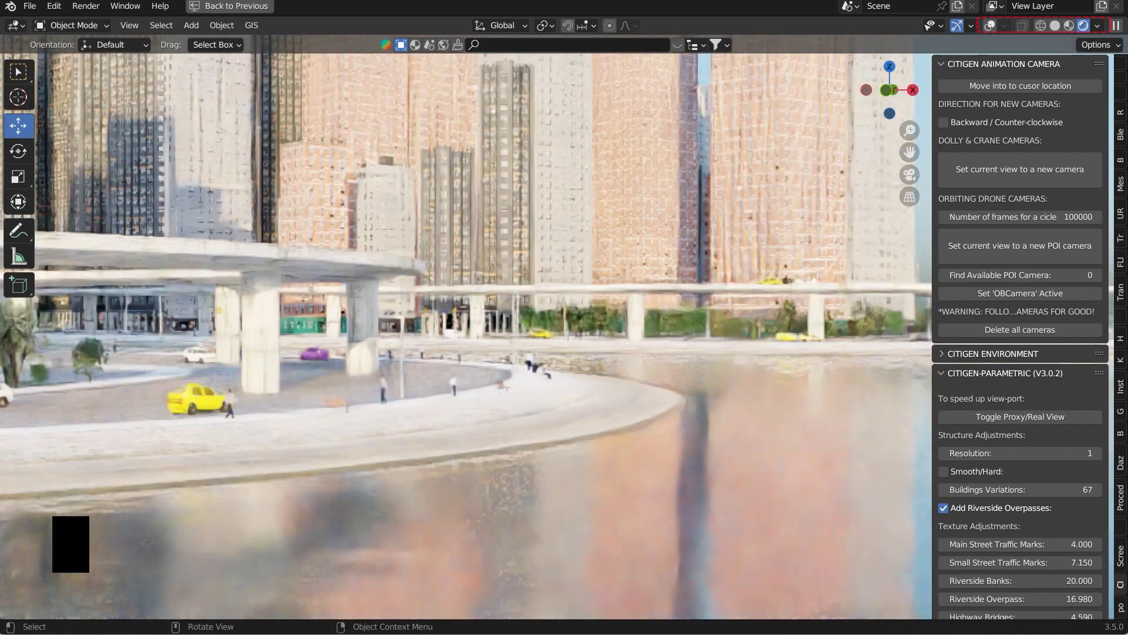
{"action": "scroll", "coordinate": [470, 329], "scroll_direction": "down", "scroll_amount": 3}
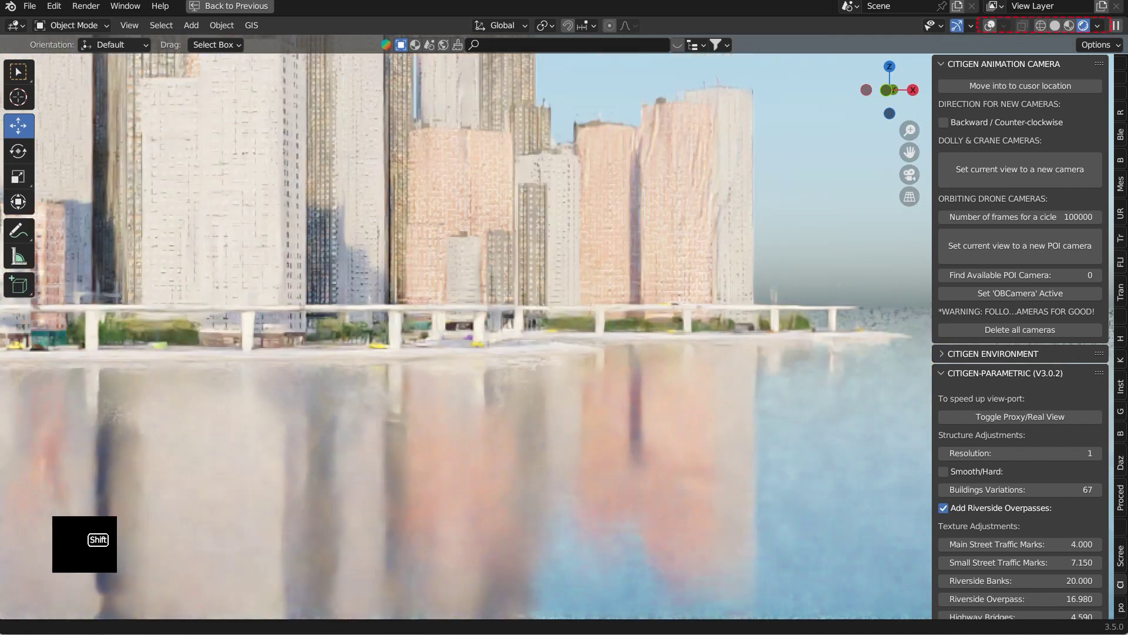
{"action": "middle_click_drag", "start_coordinate": [470, 330], "coordinate": [471, 405], "text": "shift"}
{"action": "scroll", "coordinate": [470, 329], "scroll_direction": "down", "scroll_amount": 2}
{"action": "scroll", "coordinate": [470, 329], "scroll_direction": "down", "scroll_amount": 4}
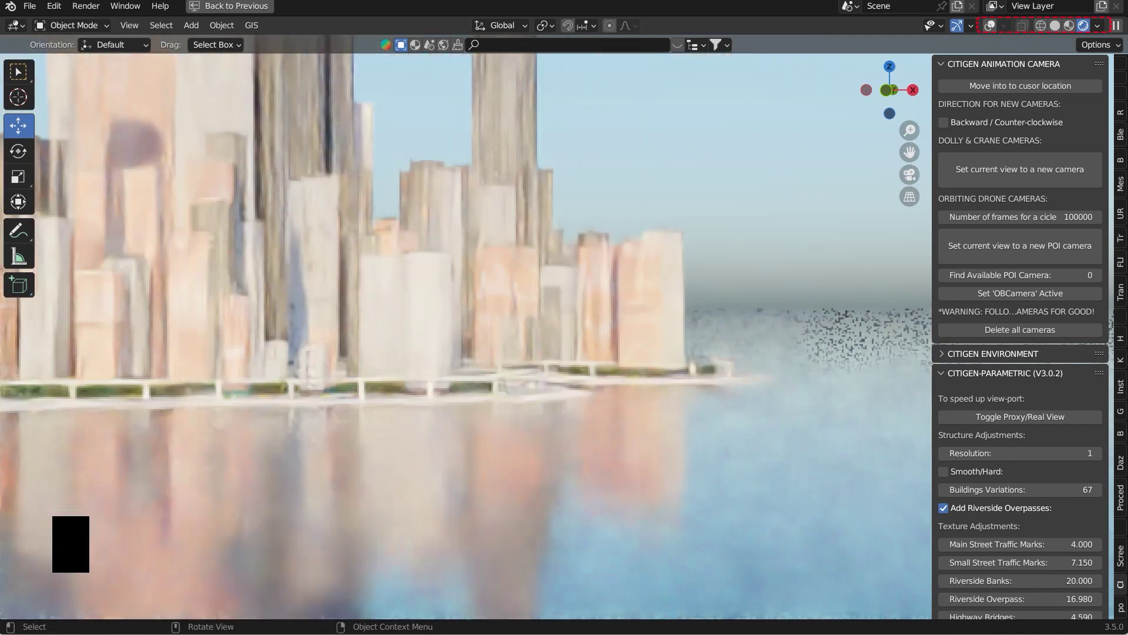
{"action": "middle_click_drag", "start_coordinate": [470, 329], "coordinate": [611, 332]}
{"action": "scroll", "coordinate": [465, 335], "scroll_direction": "up", "scroll_amount": 6}
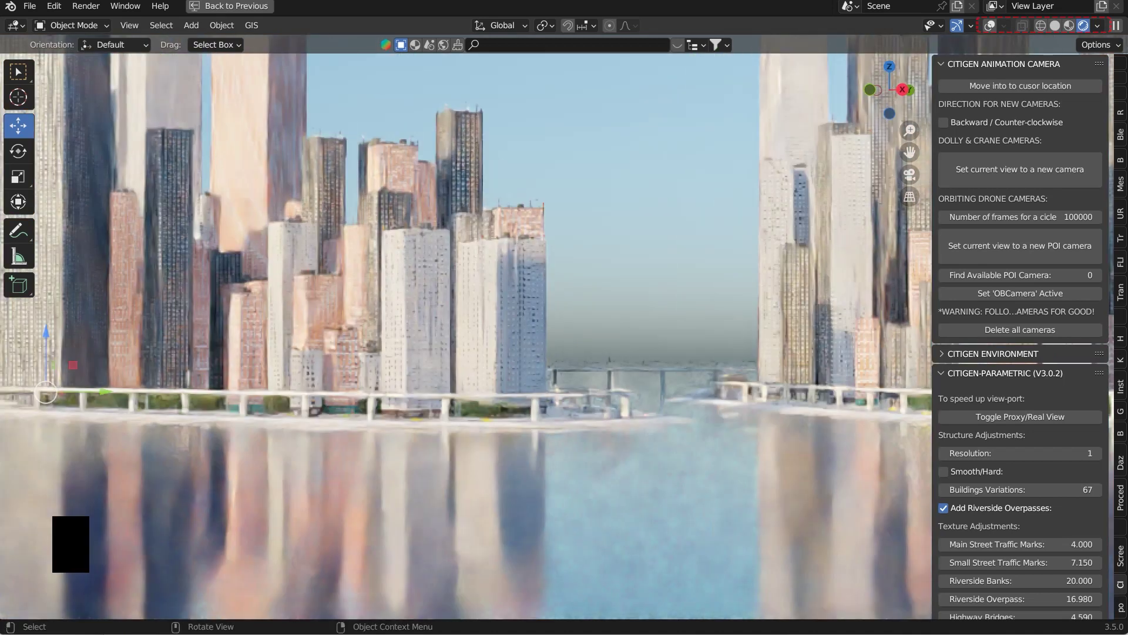
Examine the rendered towers, riverside overpasses and crossing bridges of both city grids from an elevated viewpoint
{"action": "middle_click_drag", "start_coordinate": [464, 329], "coordinate": [552, 362]}
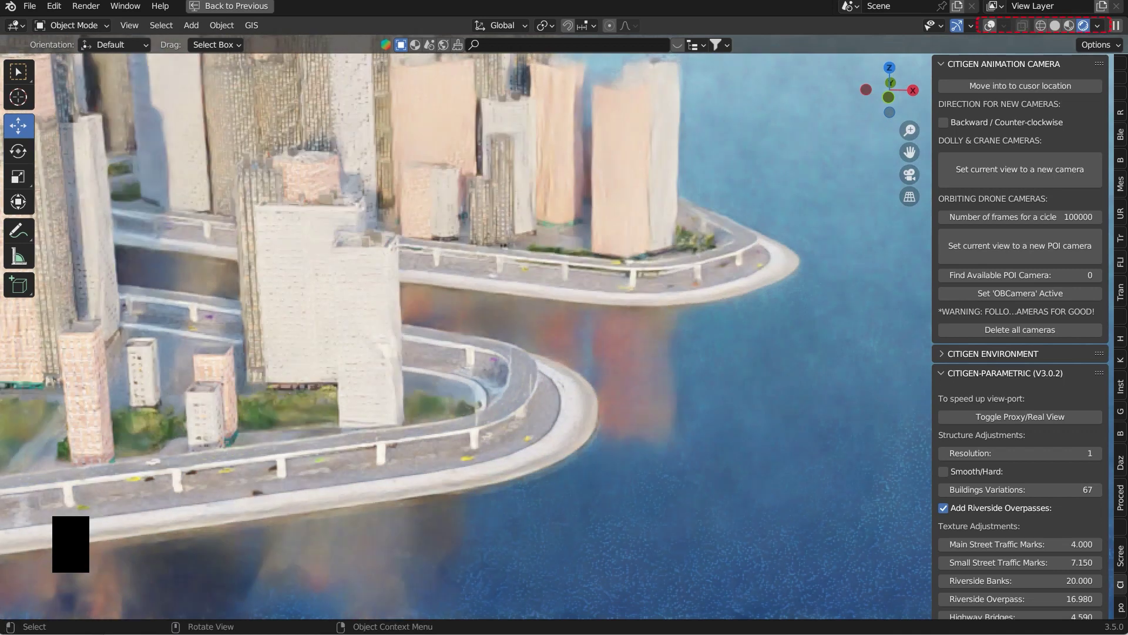
{"action": "scroll", "coordinate": [464, 335], "scroll_direction": "down", "scroll_amount": 1}
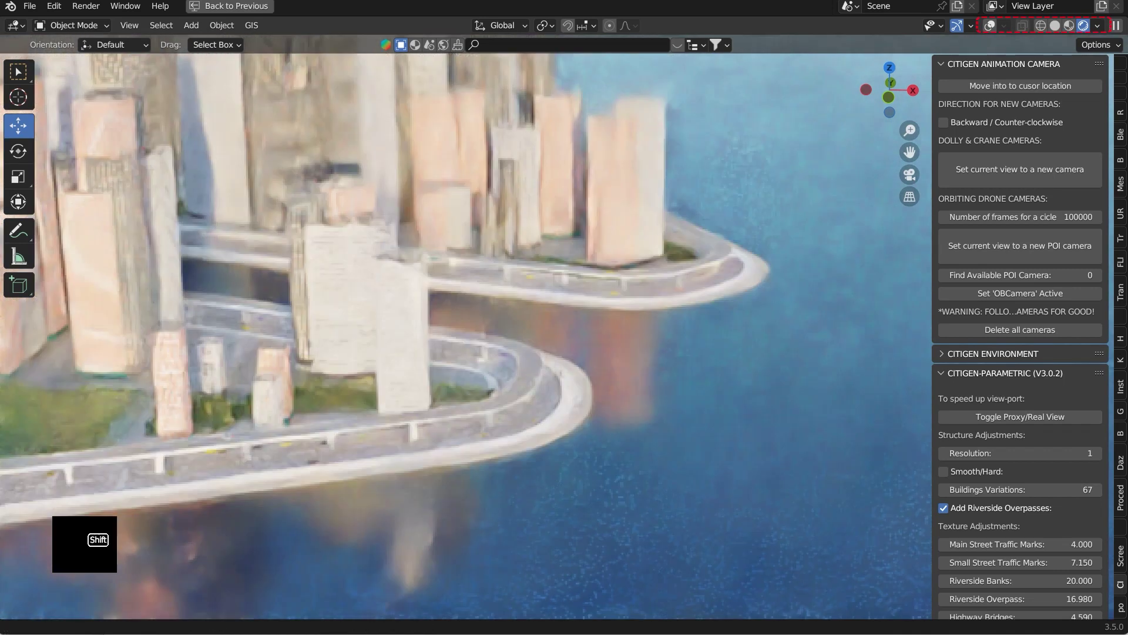
{"action": "middle_click_drag", "start_coordinate": [282, 335], "coordinate": [721, 303], "text": "shift"}
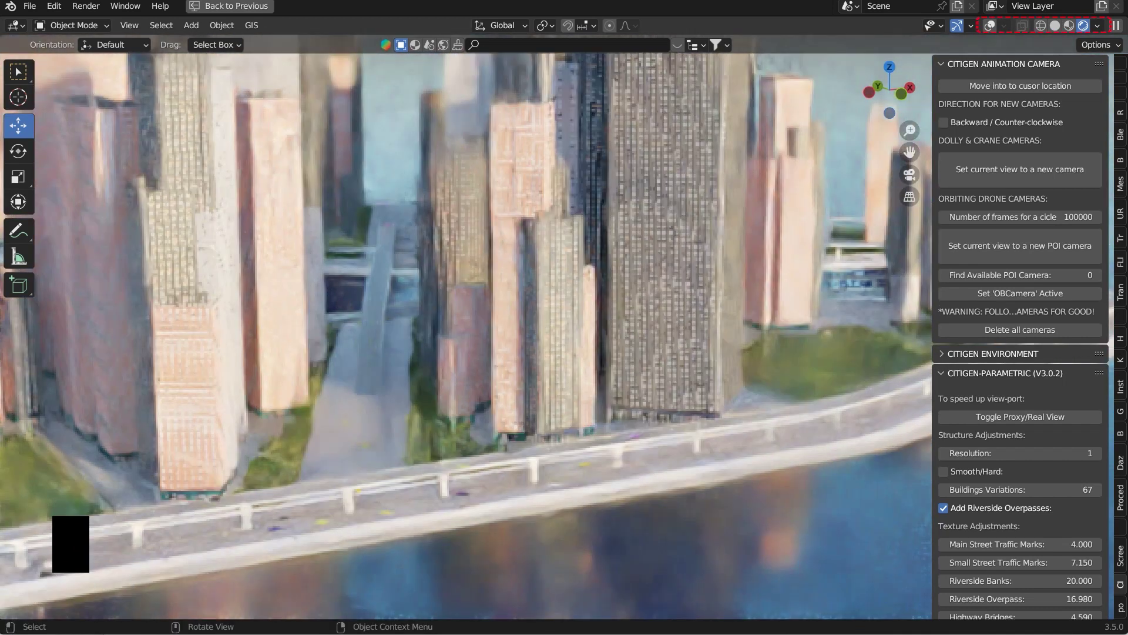
{"action": "scroll", "coordinate": [564, 329], "scroll_direction": "up", "scroll_amount": 3}
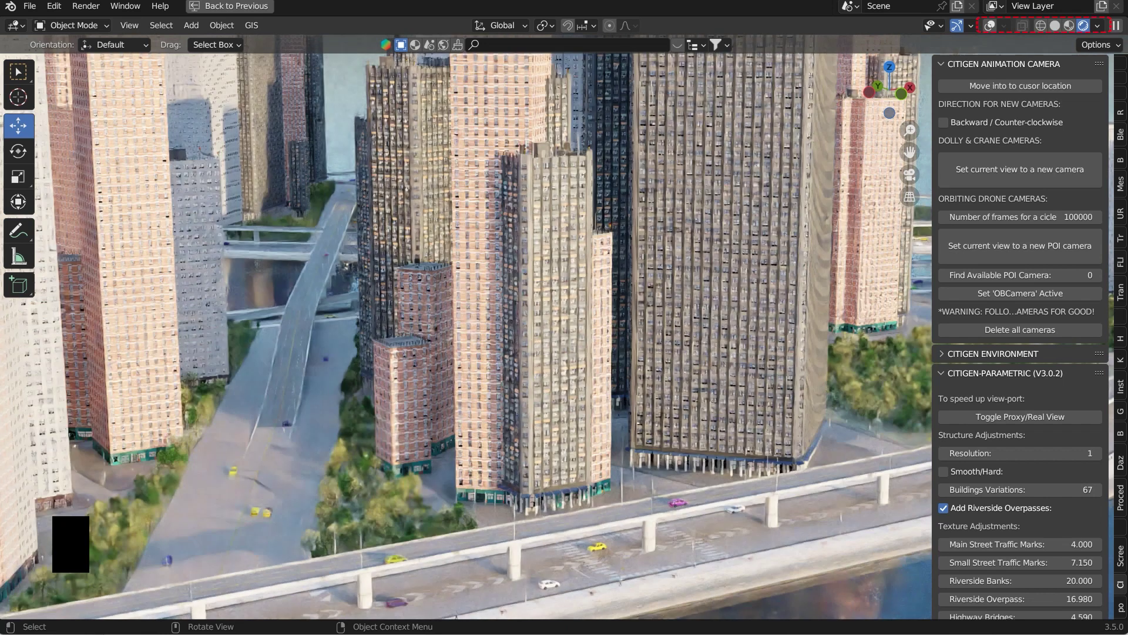
{"action": "scroll", "coordinate": [470, 329], "scroll_direction": "up", "scroll_amount": 3}
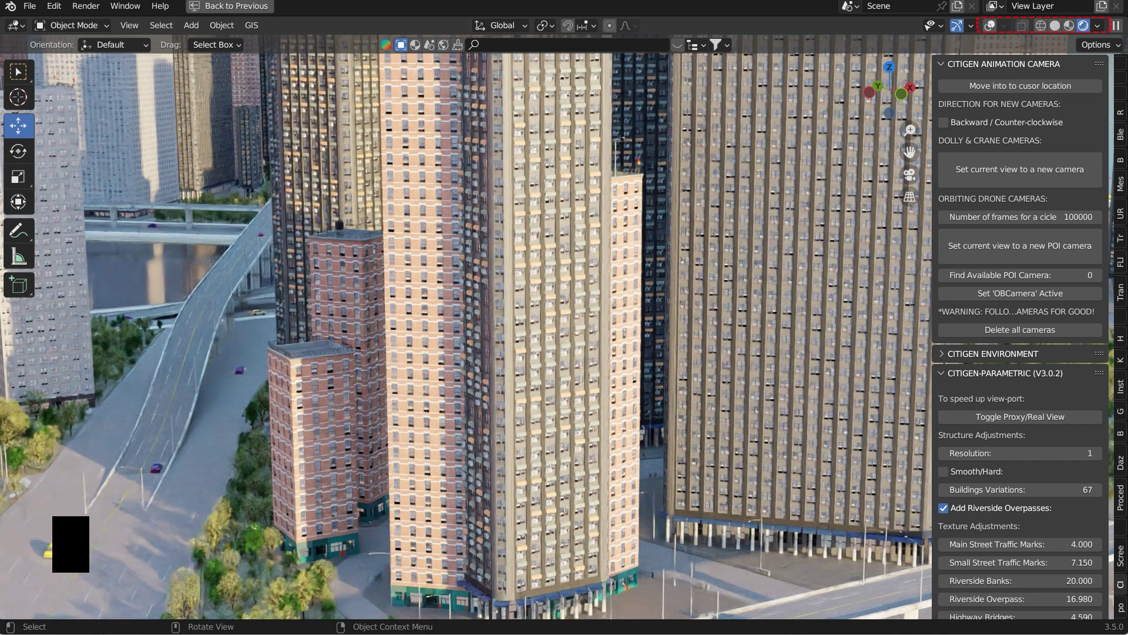
{"action": "middle_click_drag", "start_coordinate": [664, 377], "coordinate": [65, 185], "text": "shift"}
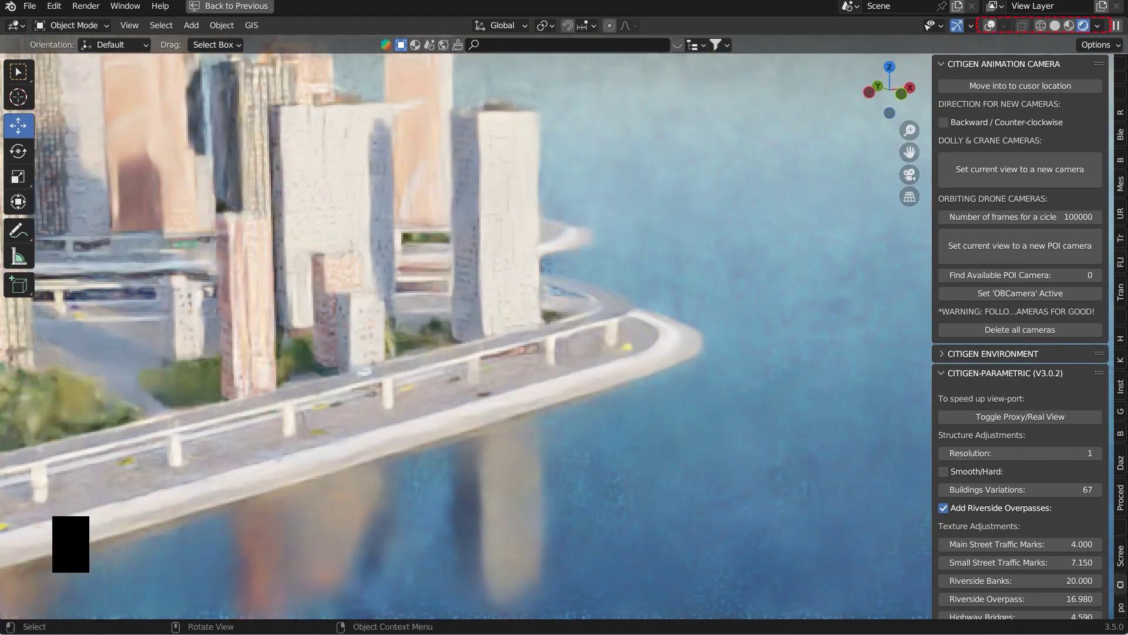
{"action": "middle_click_drag", "start_coordinate": [565, 329], "coordinate": [290, 412], "text": "shift"}
{"action": "scroll", "coordinate": [474, 336], "scroll_direction": "up", "scroll_amount": 2}
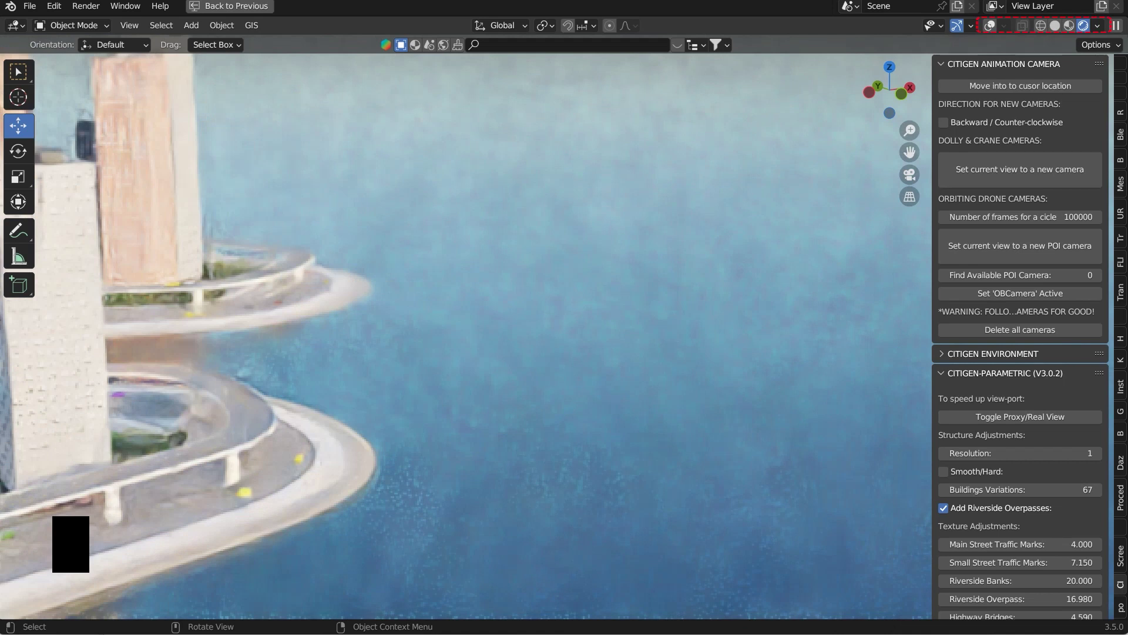
{"action": "middle_click_drag", "start_coordinate": [474, 337], "coordinate": [420, 336]}
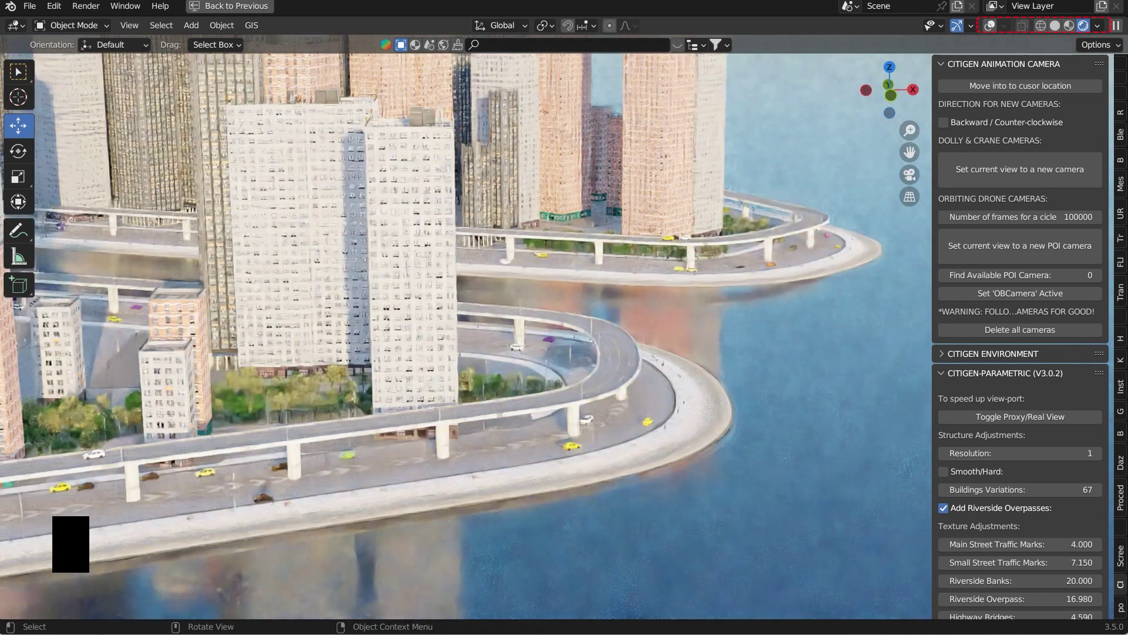
Frame the whole city, show the viewport overlays and move the view to a cursor location at the riverbank's tip
{"action": "key", "text": "KP_Decimal"}
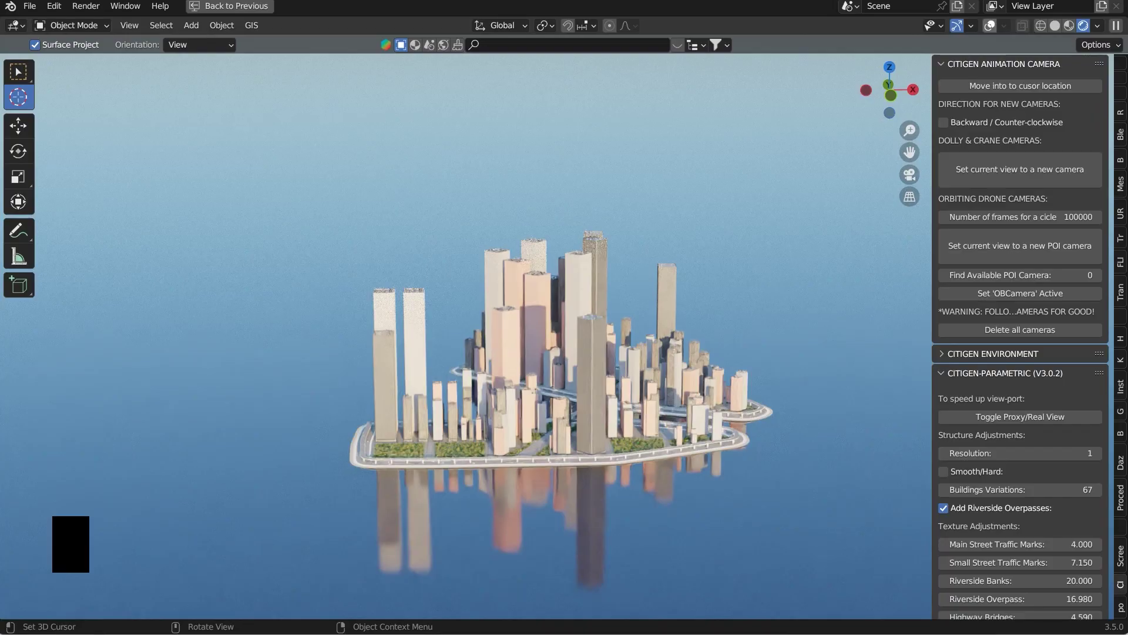
{"action": "key", "text": "shift+alt+z"}
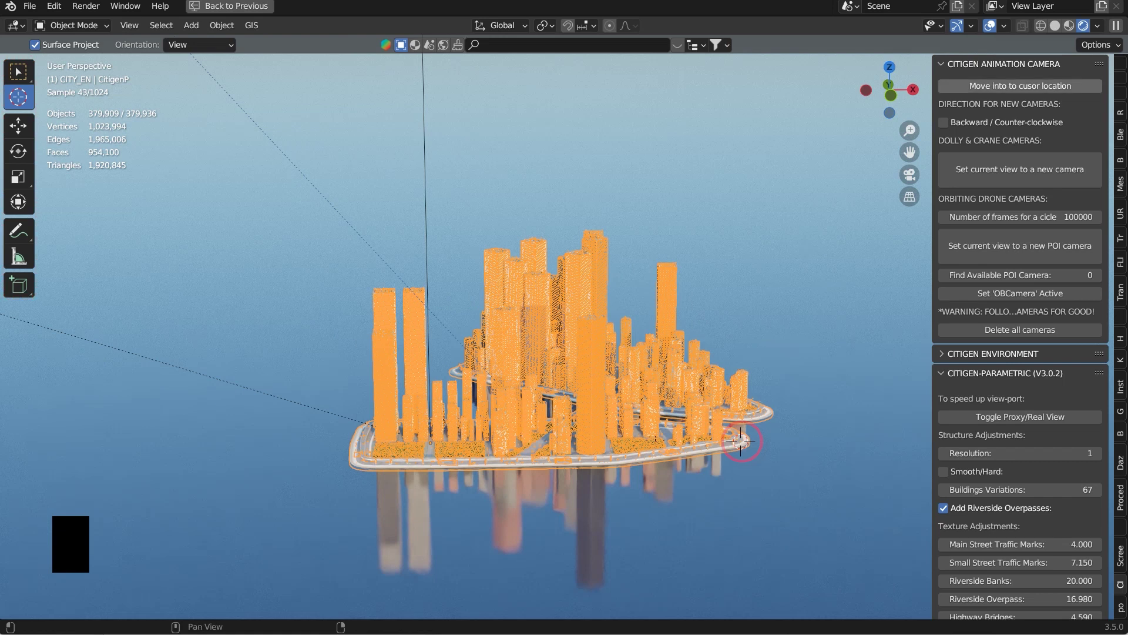
{"action": "left_click", "coordinate": [1020, 85]}
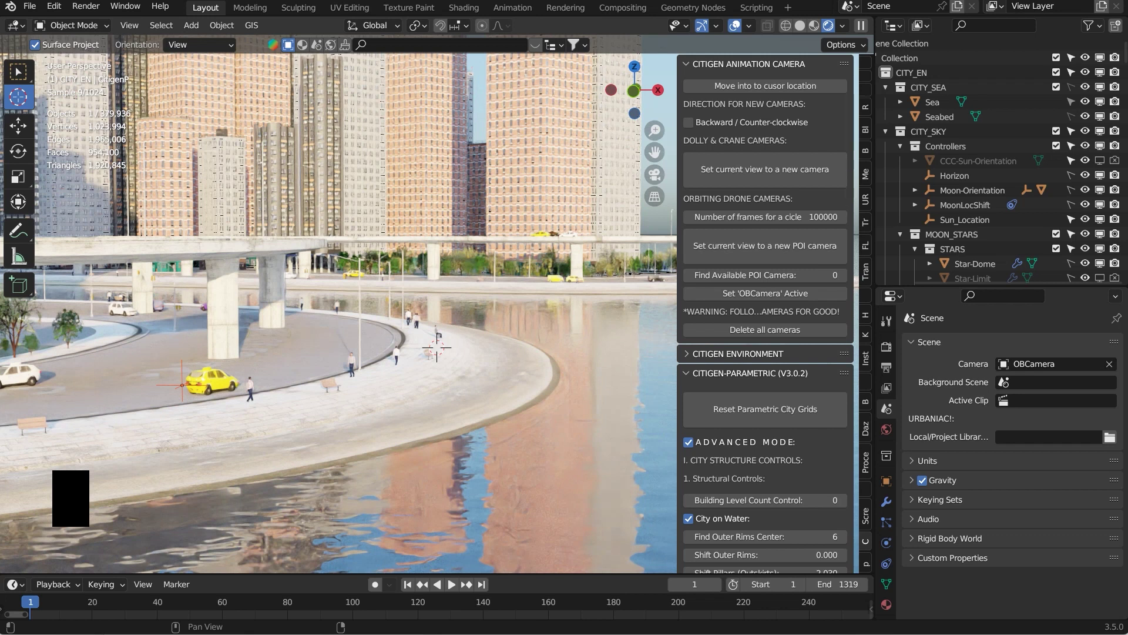
Examine the rendered pedestrians, benches and overpass pillars along the riverbank at low level, placing the 3D cursor on the walkway
{"action": "middle_click_drag", "start_coordinate": [436, 348], "coordinate": [436, 304], "text": "shift"}
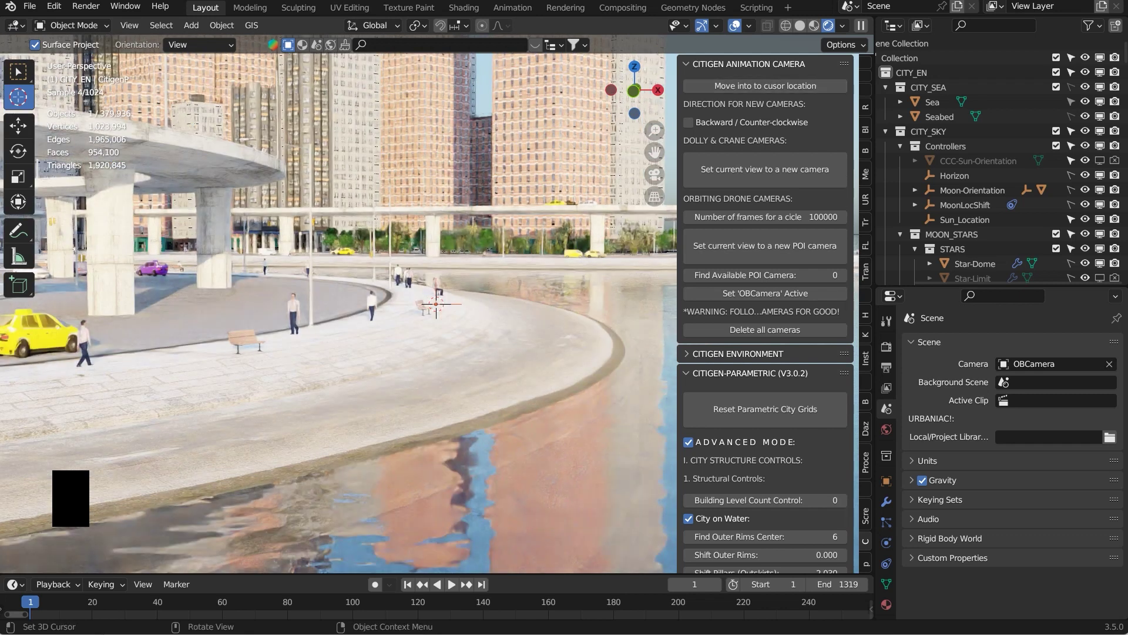
{"action": "middle_click_drag", "start_coordinate": [436, 304], "coordinate": [438, 330]}
{"action": "middle_click_drag", "start_coordinate": [411, 306], "coordinate": [436, 304]}
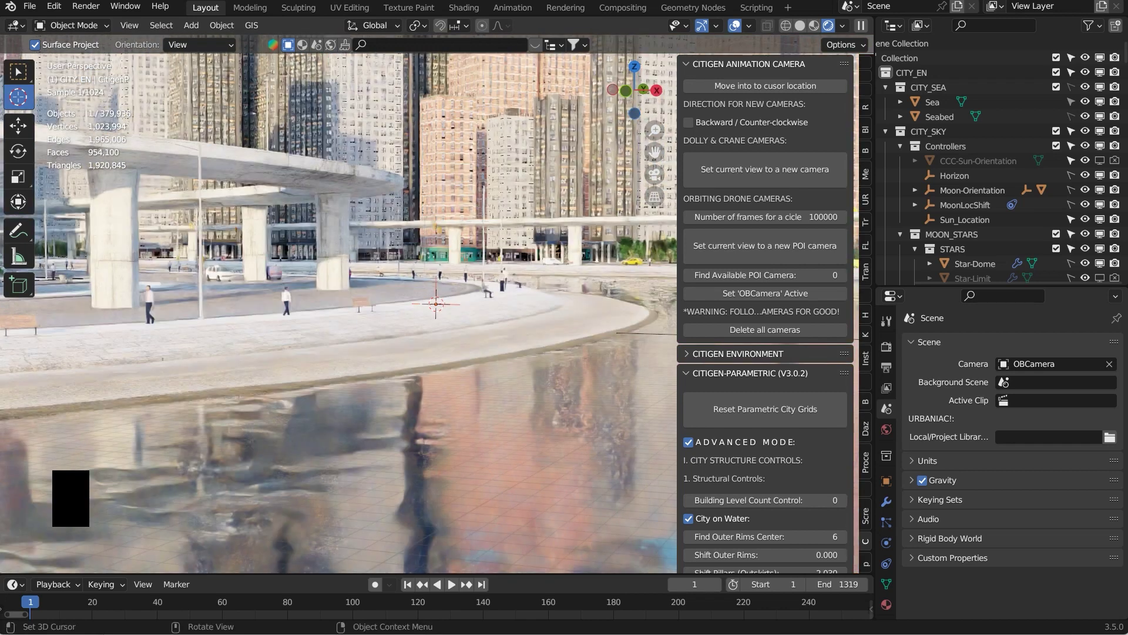
{"action": "key", "text": "shift"}
{"action": "middle_click_drag", "start_coordinate": [436, 304], "coordinate": [409, 428], "text": "shift"}
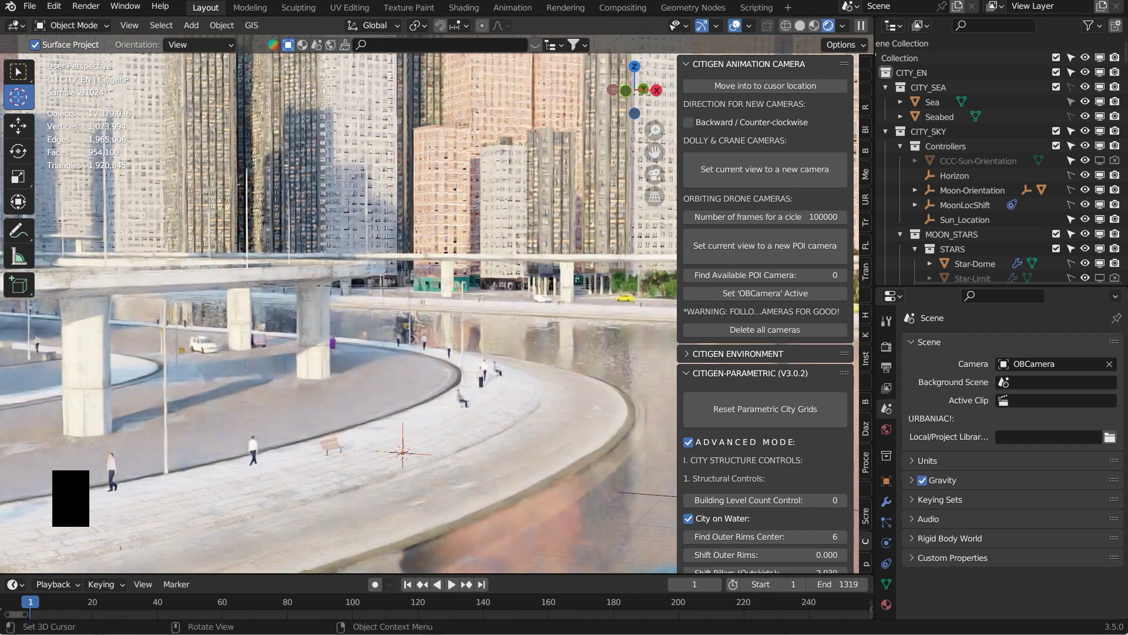
{"action": "scroll", "coordinate": [409, 353], "scroll_direction": "up", "scroll_amount": 3}
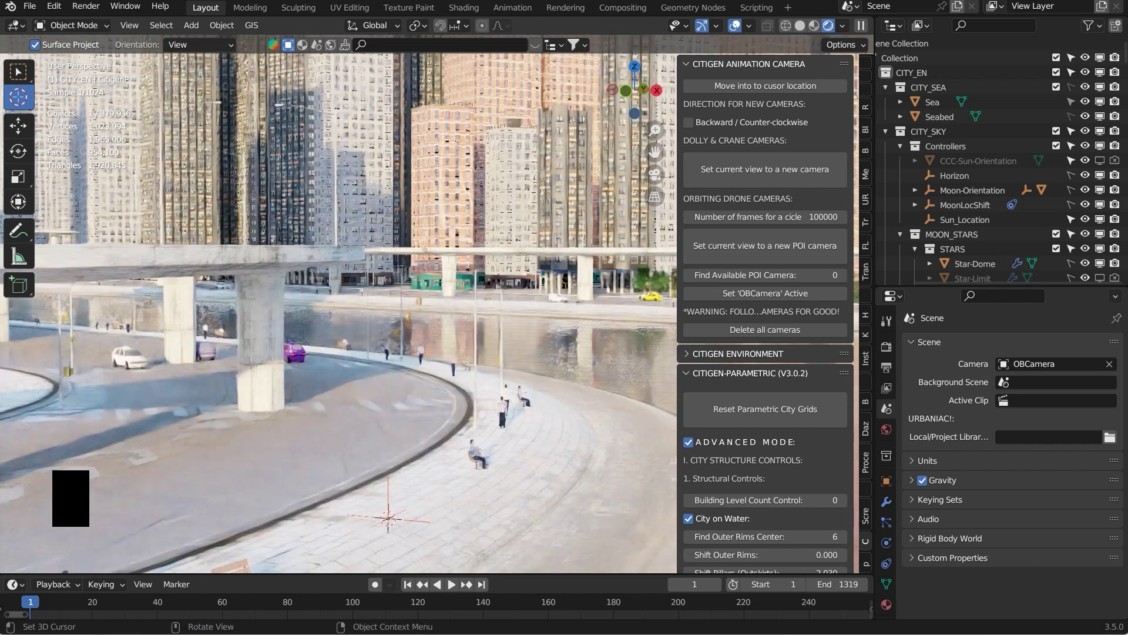
{"action": "left_click", "coordinate": [403, 453]}
{"action": "scroll", "coordinate": [402, 452], "scroll_direction": "up", "scroll_amount": 2}
{"action": "scroll", "coordinate": [406, 441], "scroll_direction": "up", "scroll_amount": 2}
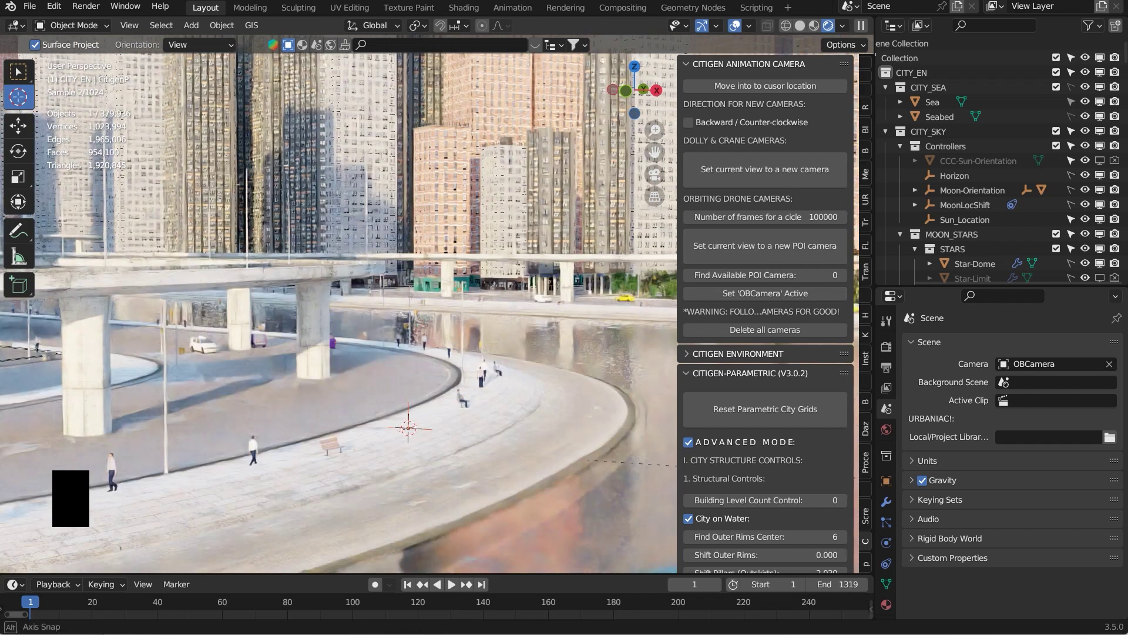
{"action": "mouse_move", "coordinate": [408, 428]}
{"action": "middle_mouse_down"}
{"action": "mouse_move", "coordinate": [403, 406]}
{"action": "mouse_move", "coordinate": [403, 418]}
{"action": "middle_mouse_up"}
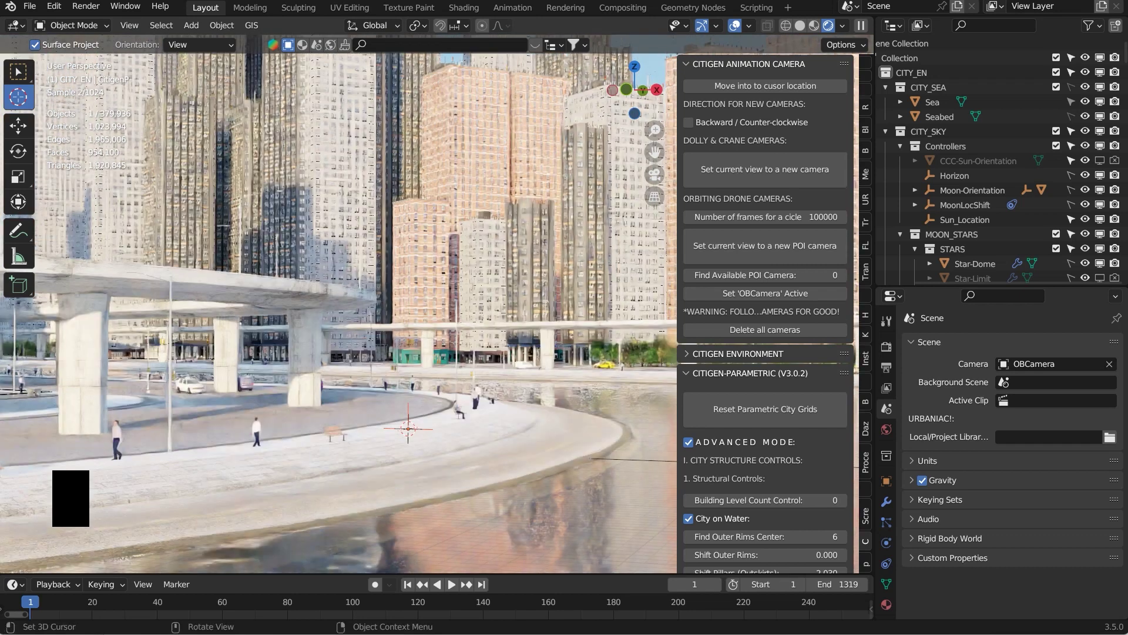
{"action": "key", "text": "shift"}
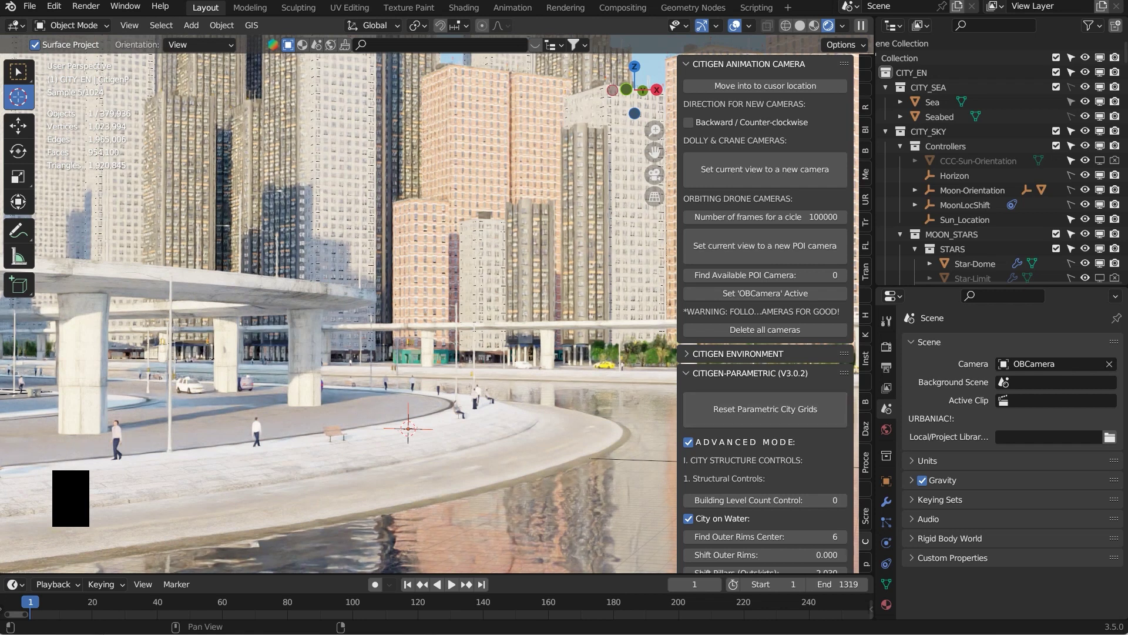
Collapse the animation camera settings, select the parametric city and switch it from real view to proxy view
{"action": "left_click", "coordinate": [723, 64]}
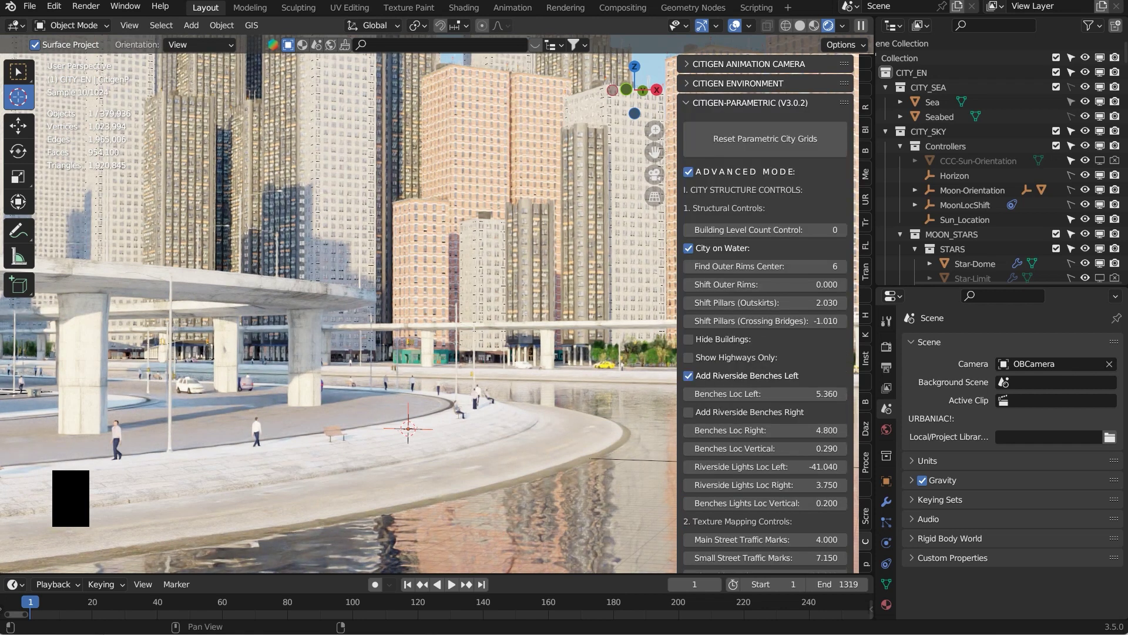
{"action": "left_click", "coordinate": [728, 103]}
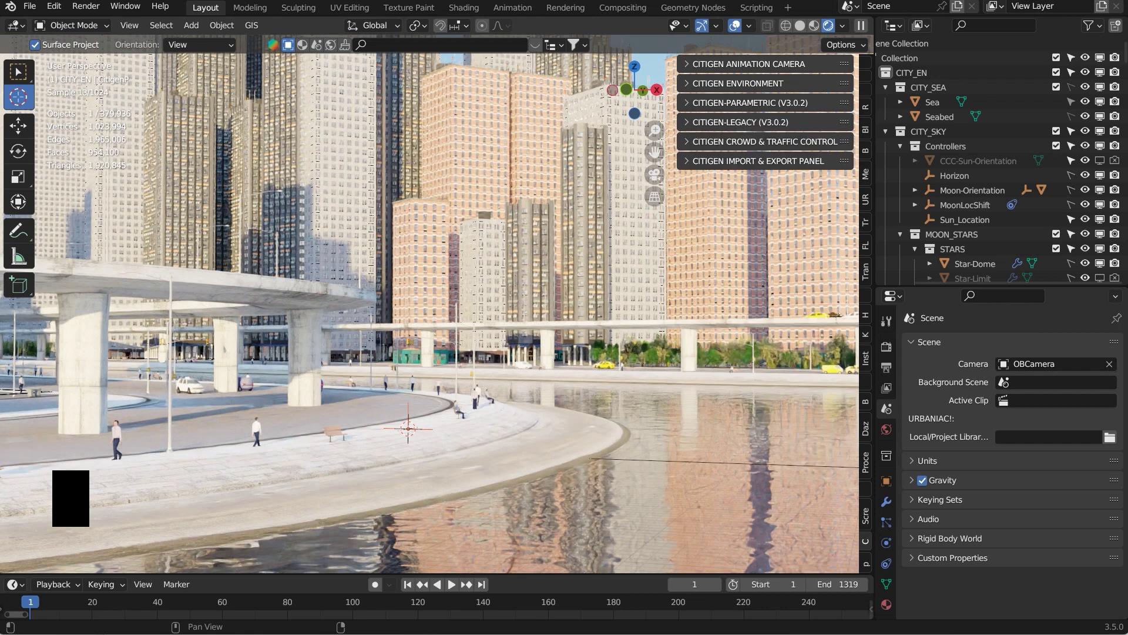
{"action": "left_click", "coordinate": [729, 102]}
{"action": "left_click", "coordinate": [18, 125]}
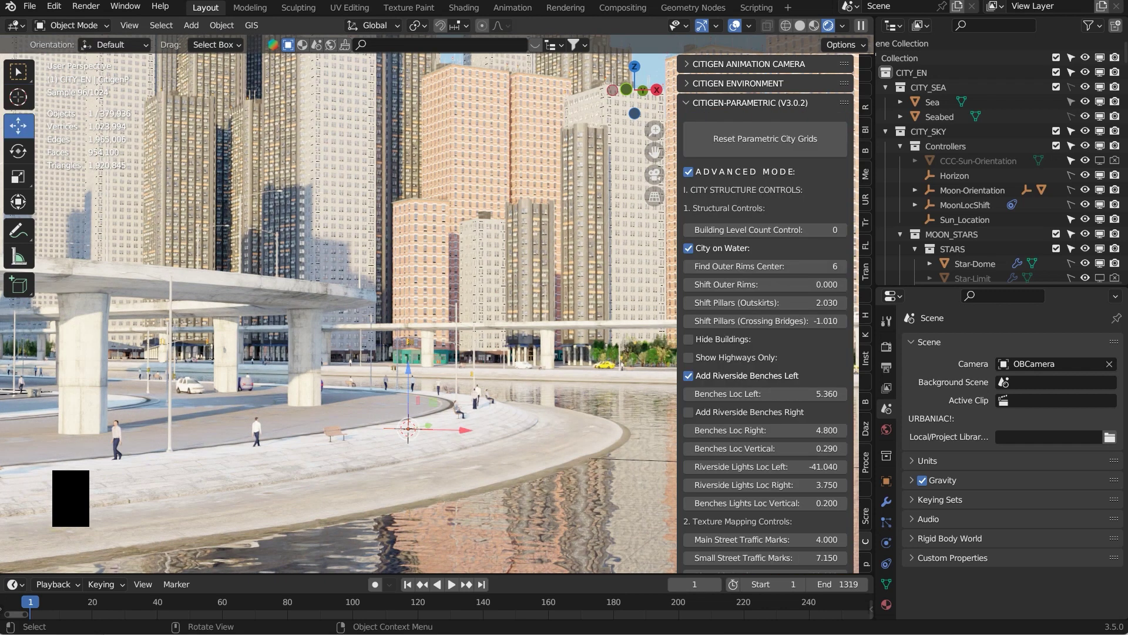
{"action": "left_click", "coordinate": [410, 246]}
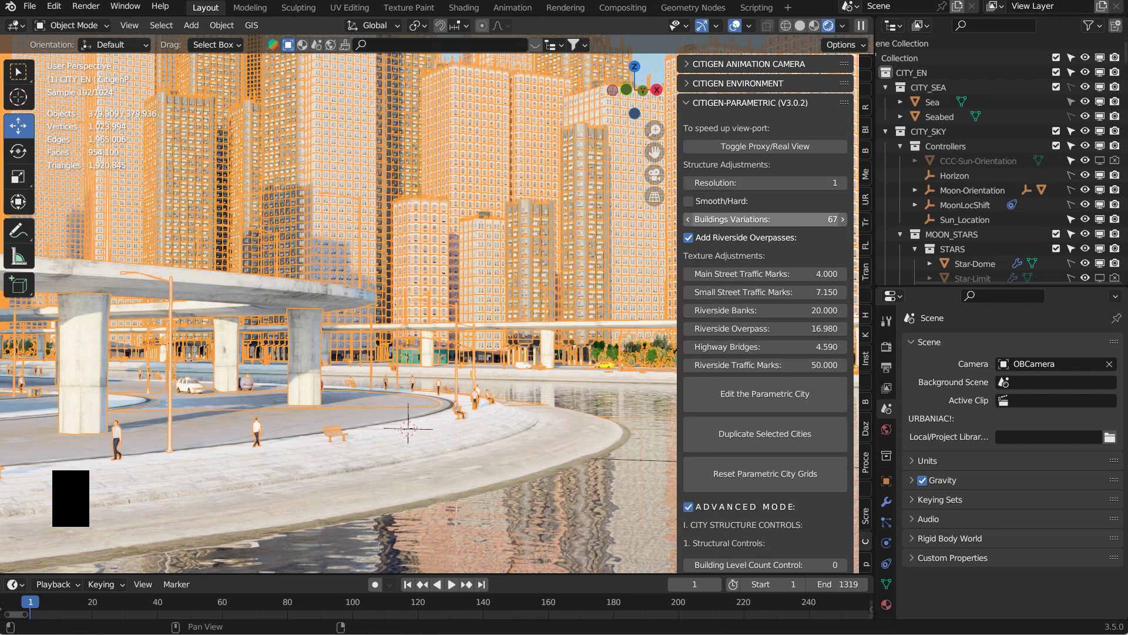
{"action": "left_click", "coordinate": [766, 146]}
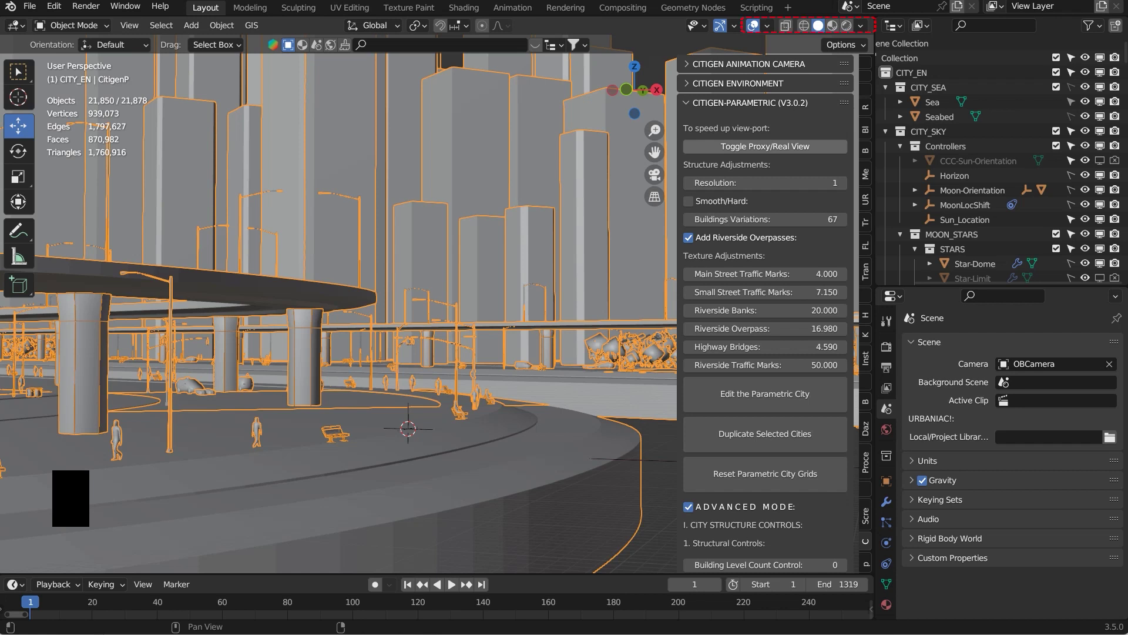
Set the CITIGEN crowd control's asset root directory to the Procedural Crowds assets v1.1.0 folder
{"action": "scroll", "coordinate": [338, 305], "scroll_direction": "up", "scroll_amount": 2}
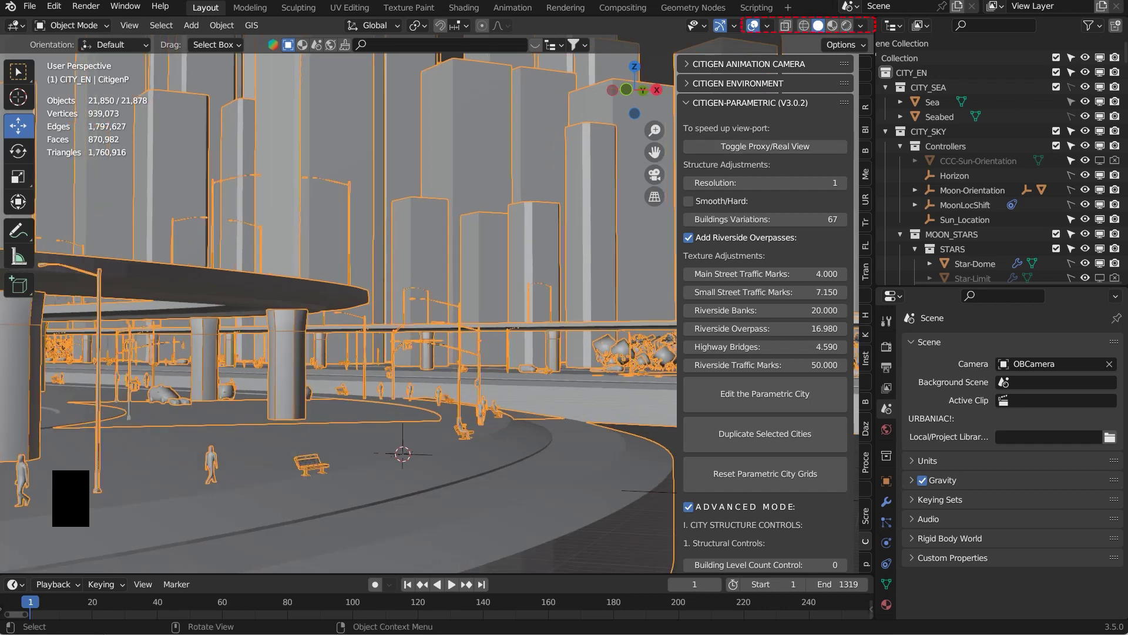
{"action": "middle_click_drag", "start_coordinate": [338, 306], "coordinate": [333, 303]}
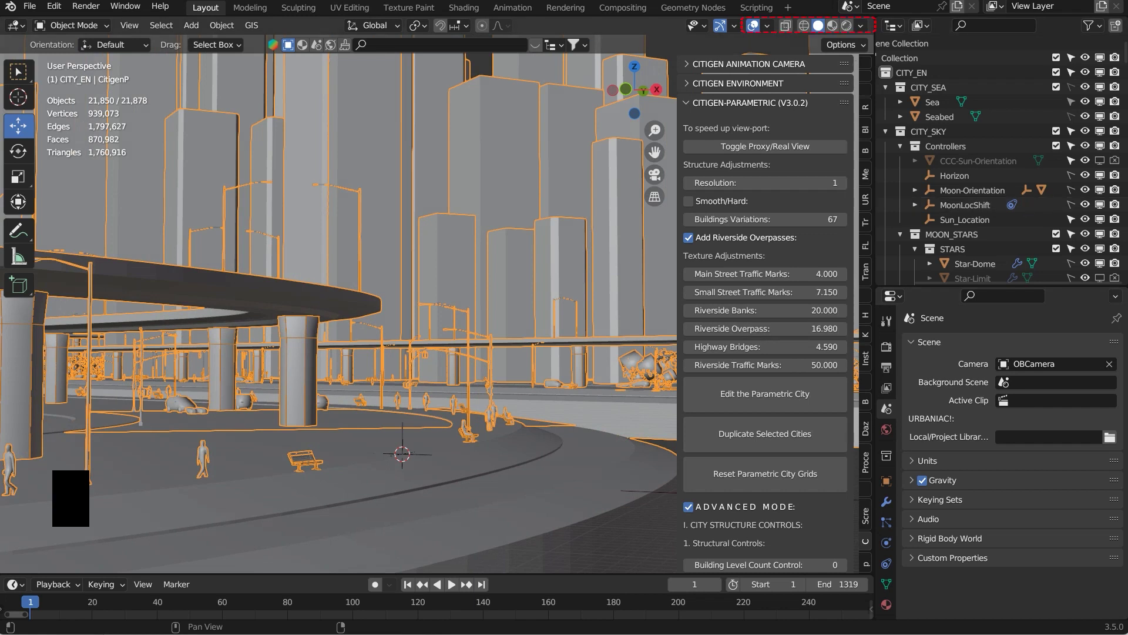
{"action": "left_click", "coordinate": [750, 103]}
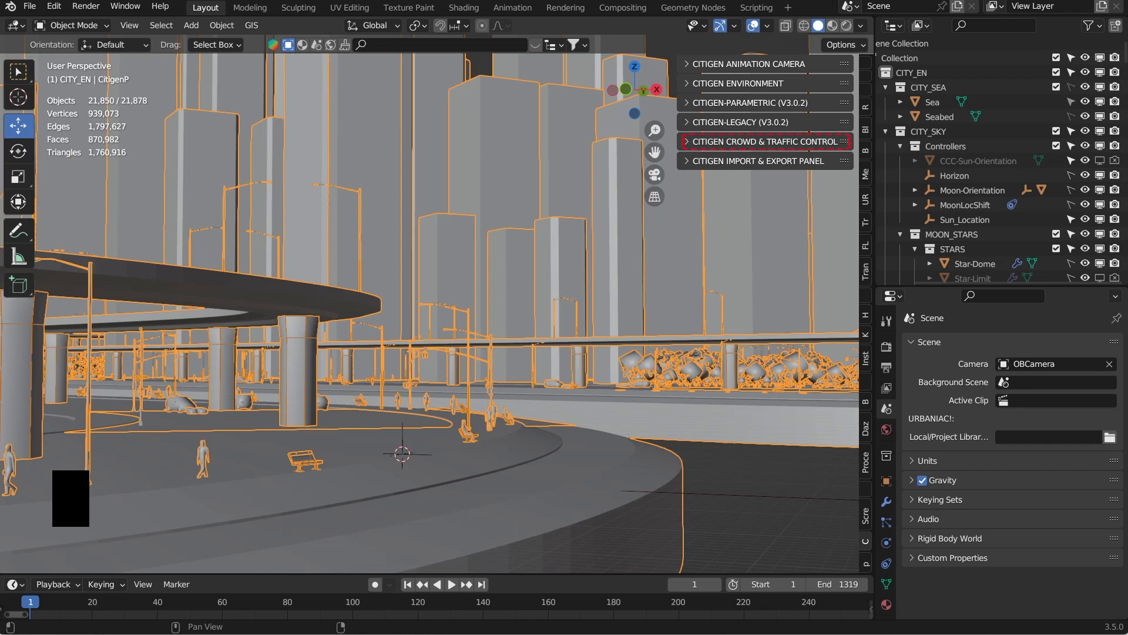
{"action": "left_click", "coordinate": [764, 142]}
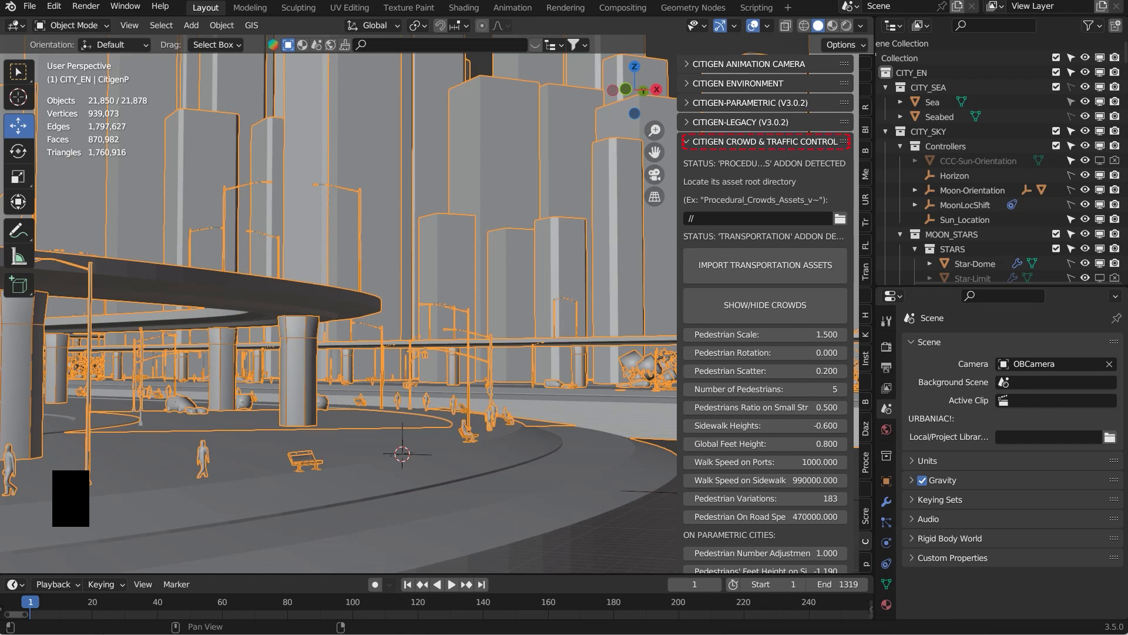
{"action": "left_click_drag", "start_coordinate": [677, 317], "coordinate": [607, 317]}
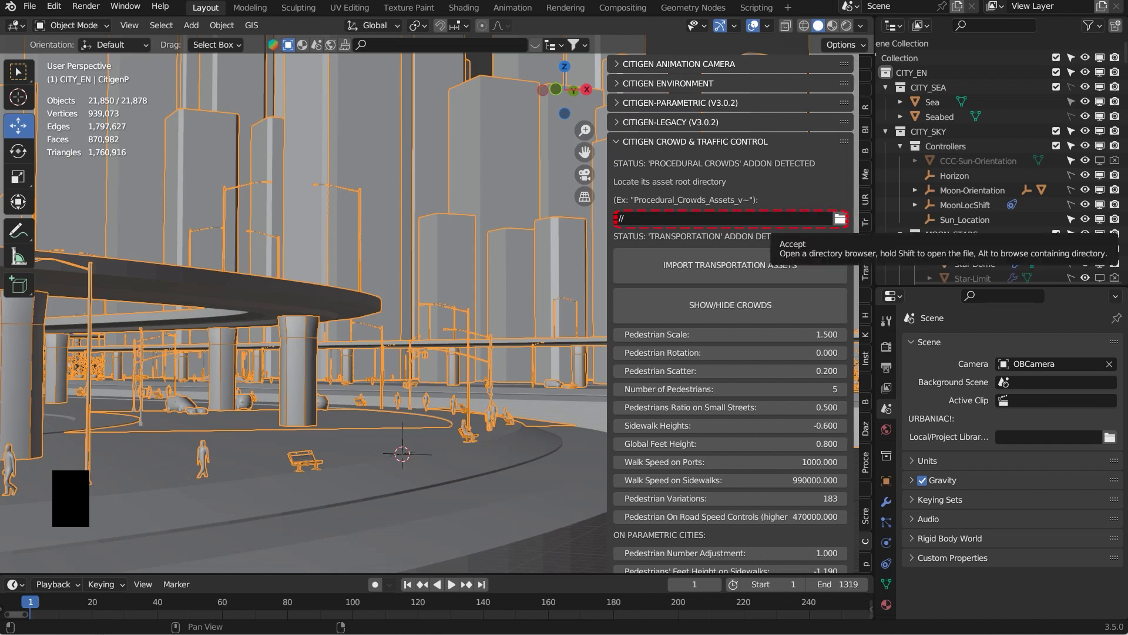
{"action": "left_click", "coordinate": [840, 218]}
{"action": "double_click", "coordinate": [437, 51]}
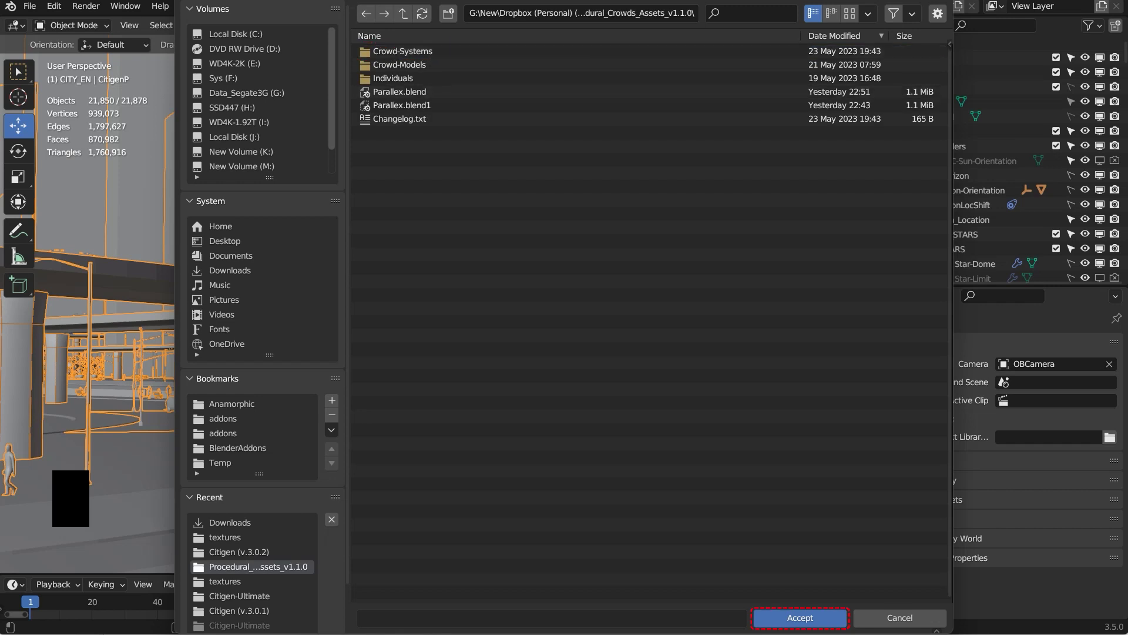
{"action": "key", "text": "Return"}
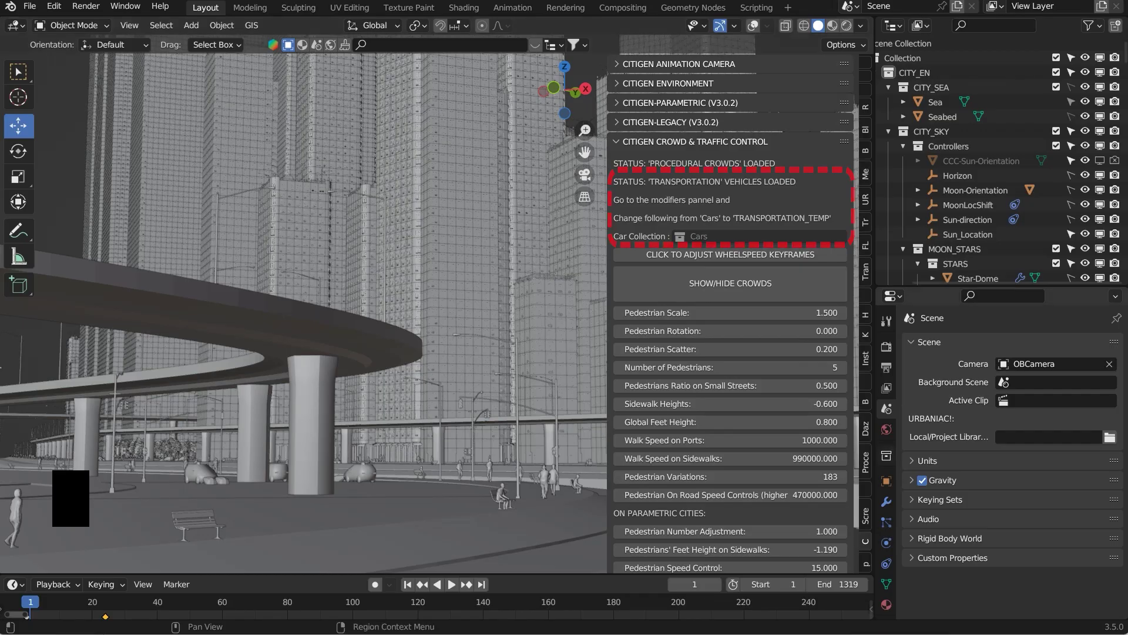
Set the Car Collection in the city's Geometry Nodes modifier to TRANSPORTATION_TEMP
{"action": "left_click", "coordinate": [886, 501]}
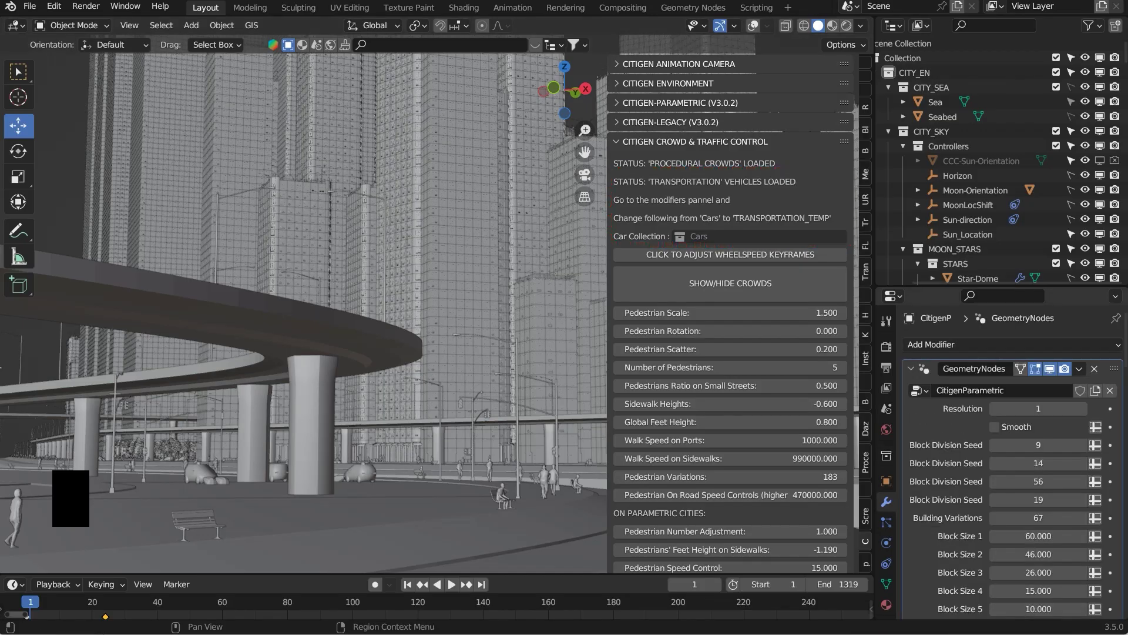
{"action": "scroll", "coordinate": [1011, 464], "scroll_direction": "down", "scroll_amount": 20}
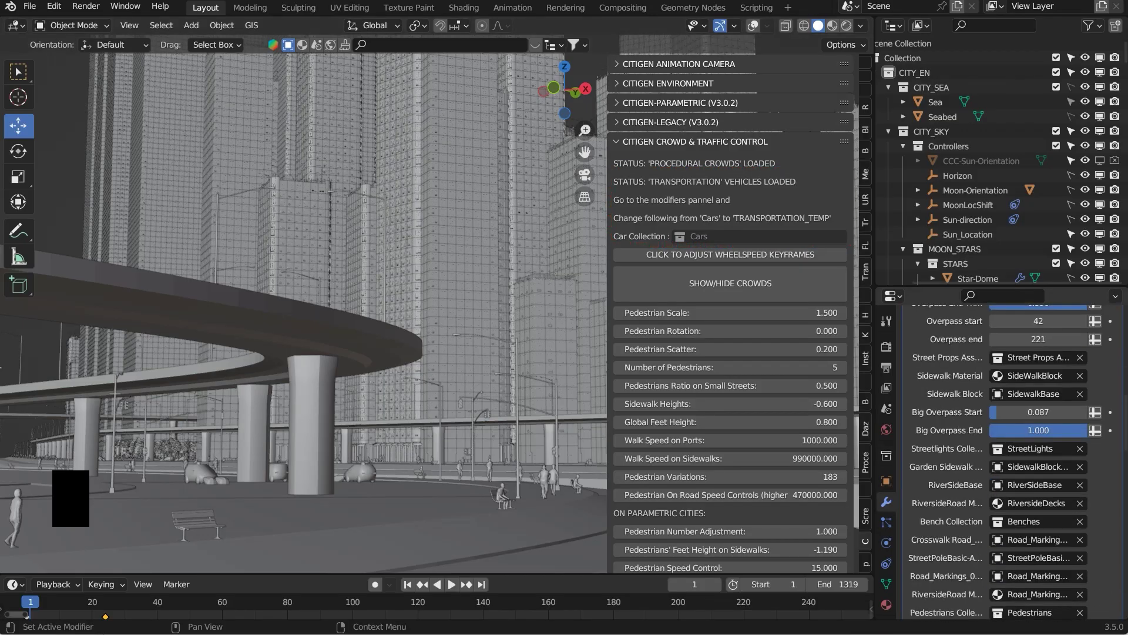
{"action": "left_click", "coordinate": [1035, 536]}
{"action": "type", "text": "f"}
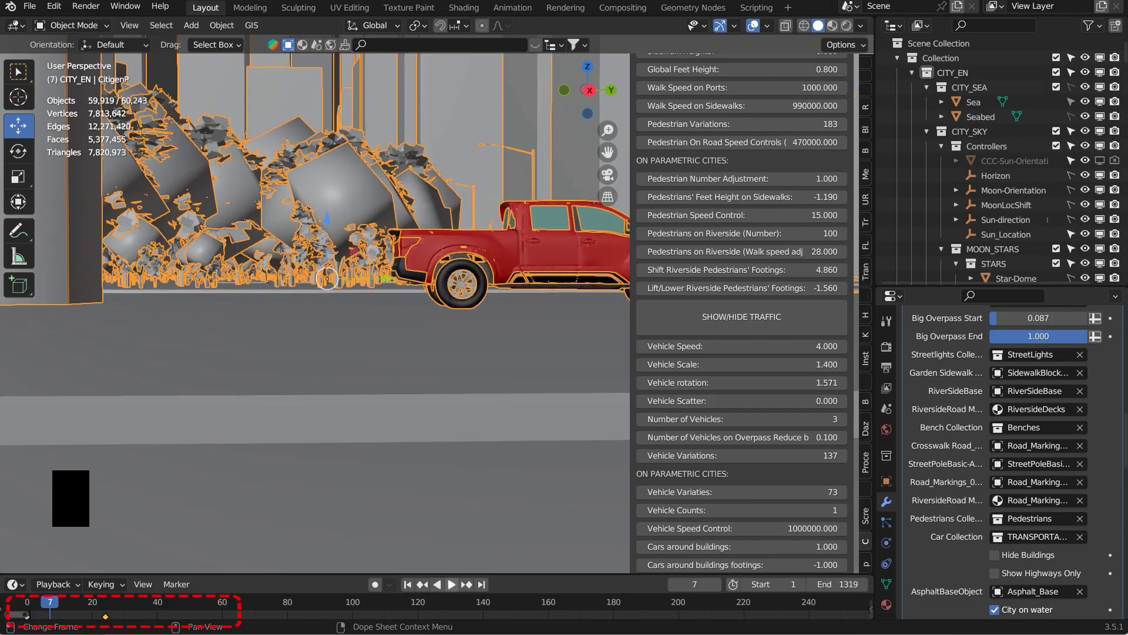
Move the second wheel-speed keyframe to about frame 11, play the pickup's animation and return to frame 1
{"action": "left_click", "coordinate": [407, 584]}
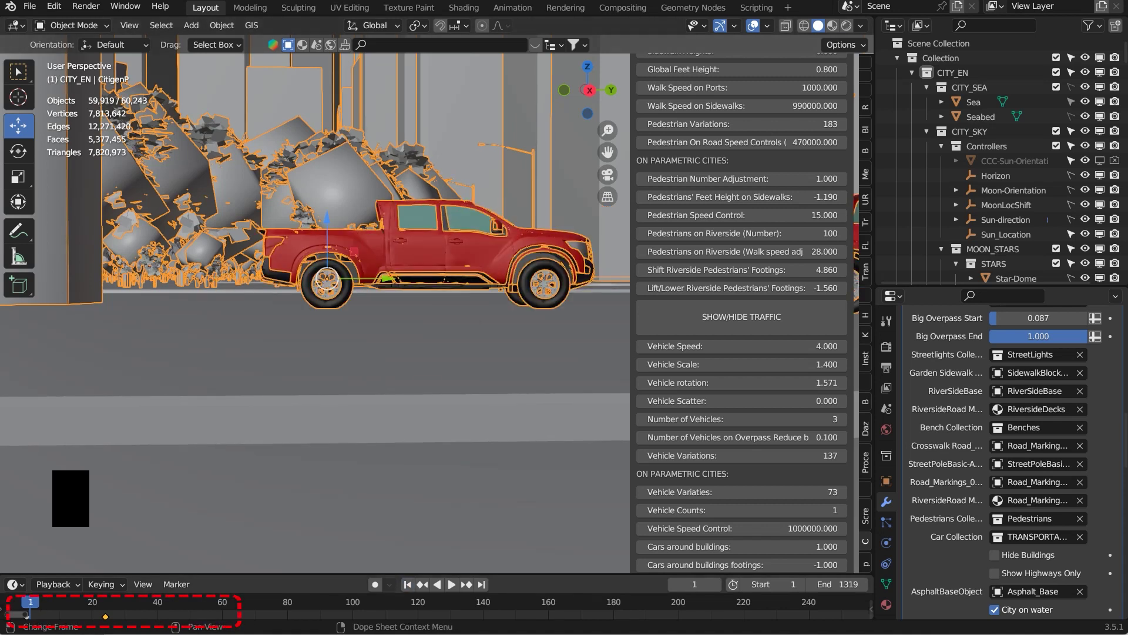
{"action": "key", "text": "g"}
{"action": "left_click", "coordinate": [63, 616]}
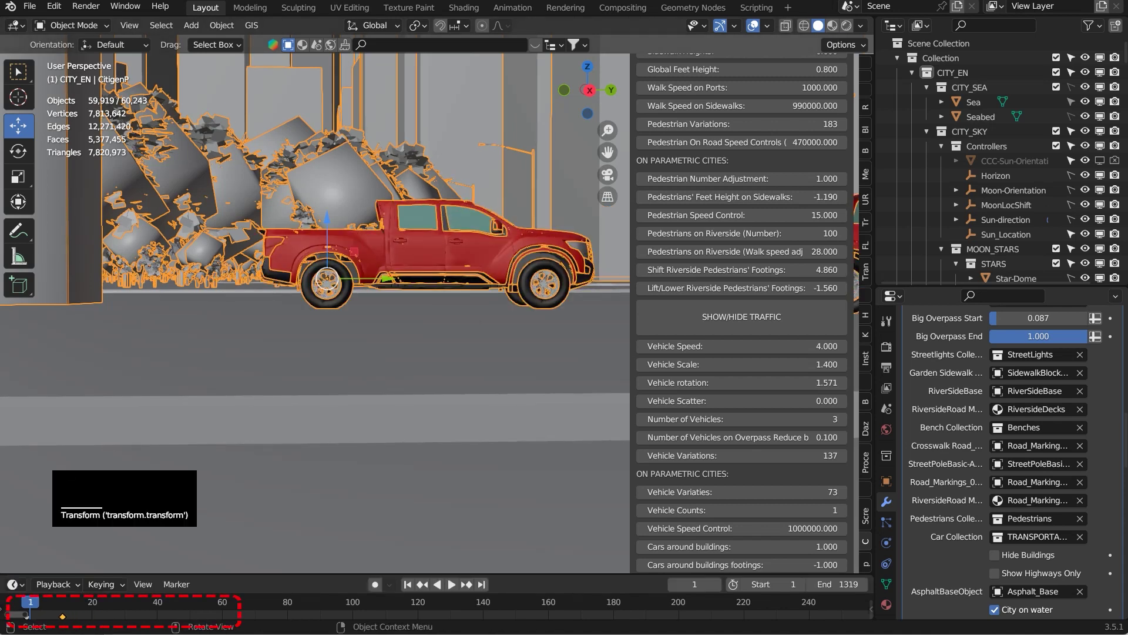
{"action": "key", "text": "space"}
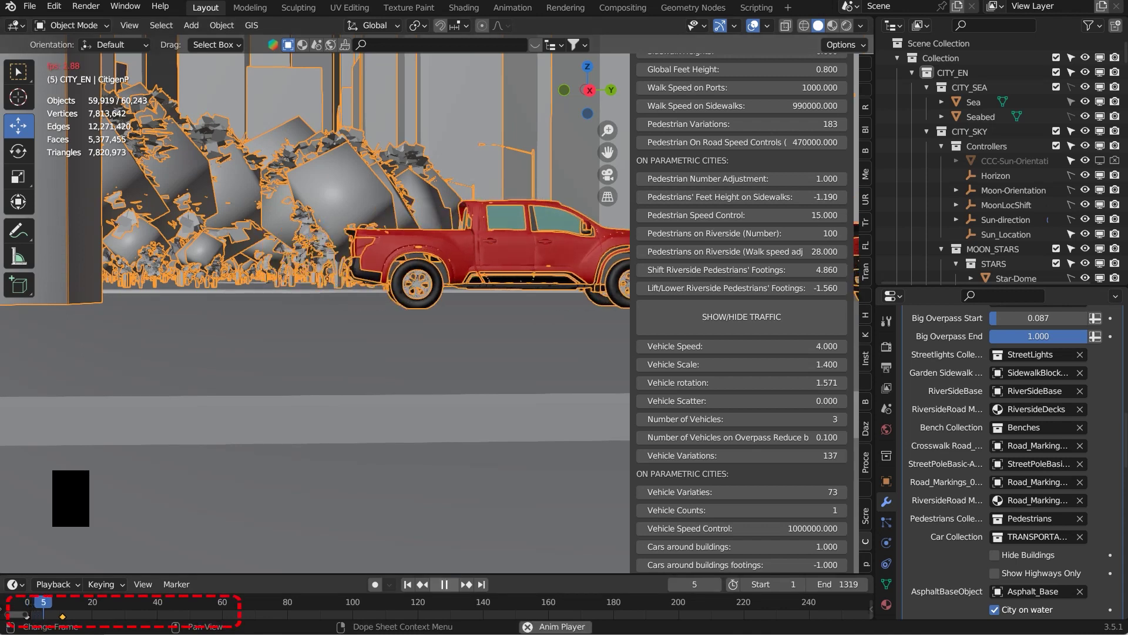
{"action": "left_click", "coordinate": [444, 584]}
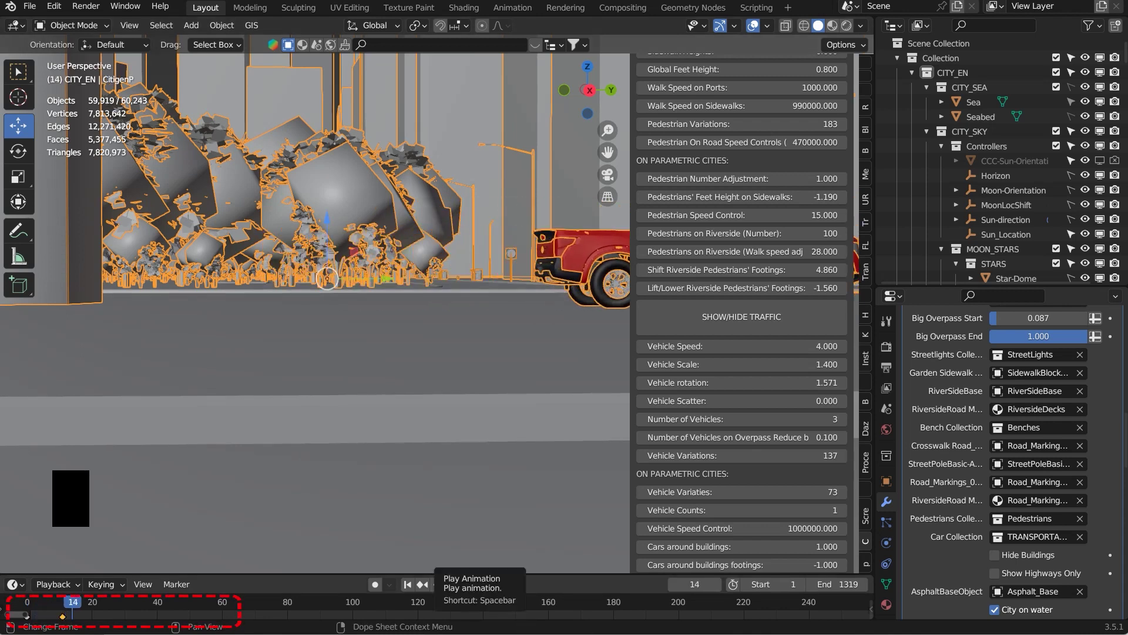
{"action": "left_click", "coordinate": [407, 585]}
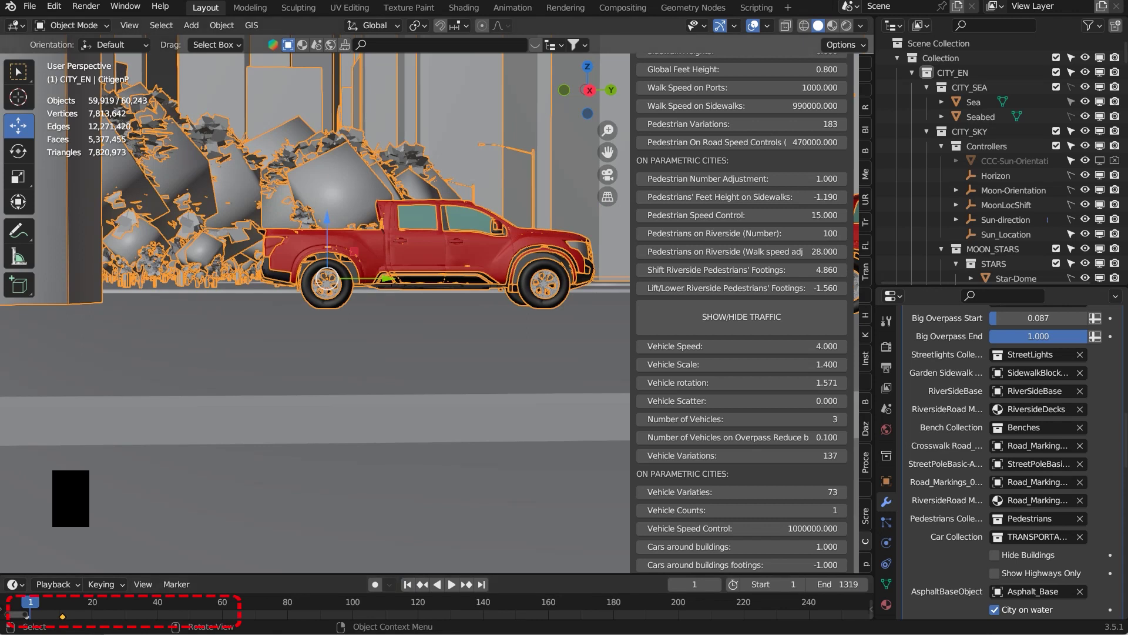
Place the 3D cursor on the road near a car and move the view to the cursor with the CITIGEN animation camera controls
{"action": "middle_click_drag", "start_coordinate": [376, 353], "coordinate": [478, 360]}
{"action": "left_click", "coordinate": [18, 97]}
{"action": "left_click", "coordinate": [195, 257]}
{"action": "left_click", "coordinate": [153, 256]}
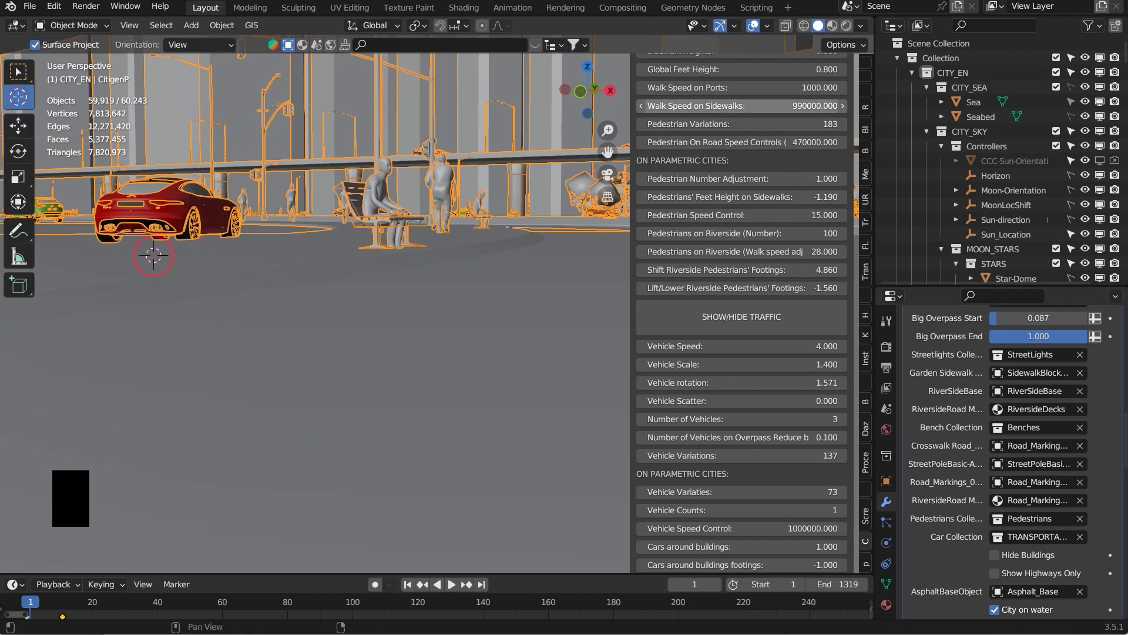
{"action": "middle_click_drag", "start_coordinate": [742, 142], "coordinate": [742, 493]}
{"action": "middle_click_drag", "start_coordinate": [741, 170], "coordinate": [742, 443]}
{"action": "left_click", "coordinate": [742, 85]}
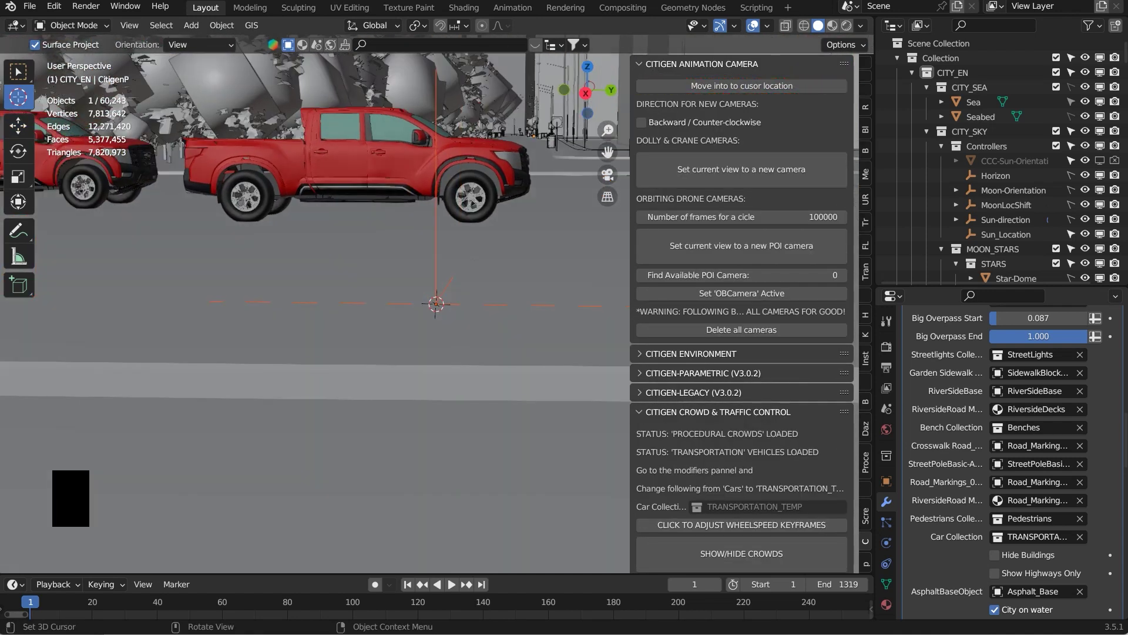
Play the animation to check the red pickups' motion and wheel rotation, and back away to view the surrounding traffic
{"action": "left_click", "coordinate": [451, 584]}
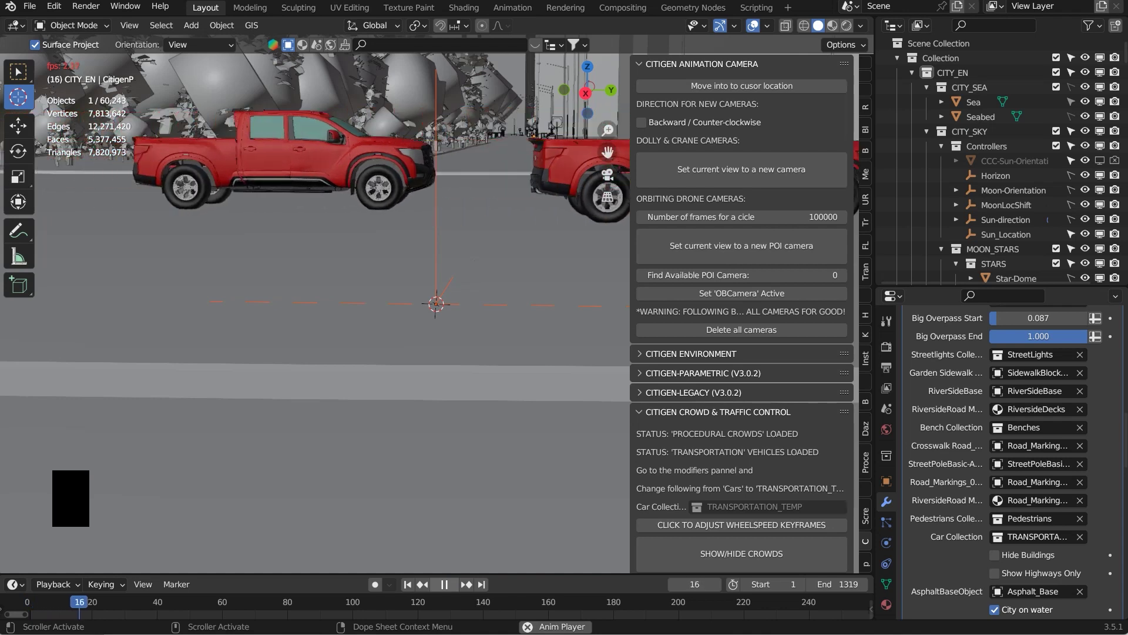
{"action": "left_click", "coordinate": [450, 585]}
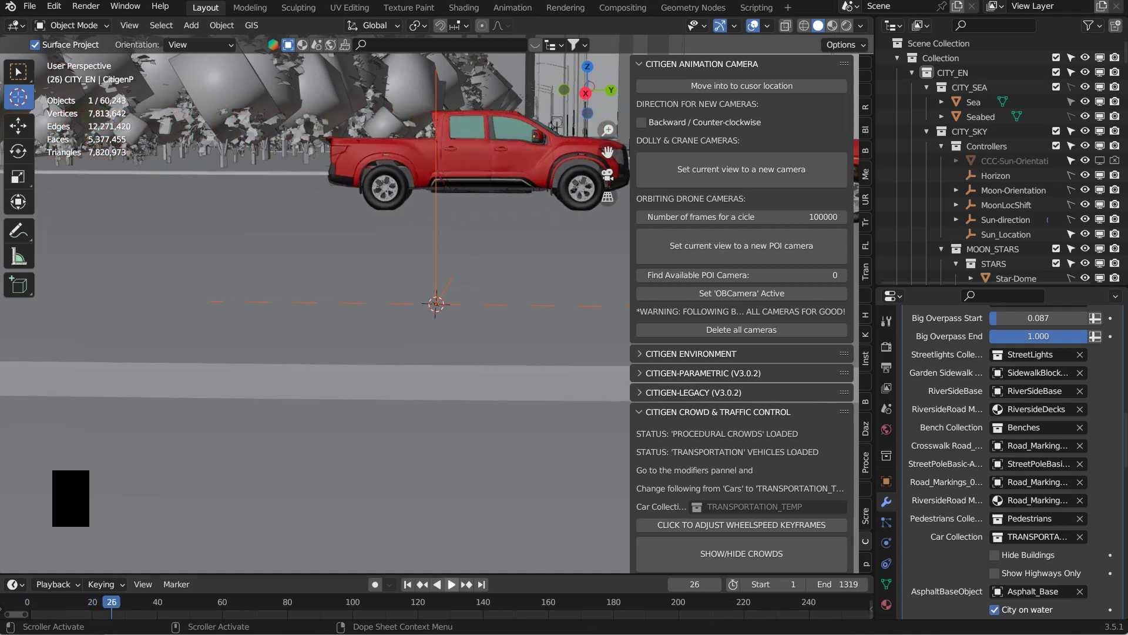
{"action": "scroll", "coordinate": [436, 329], "scroll_direction": "down", "scroll_amount": 11}
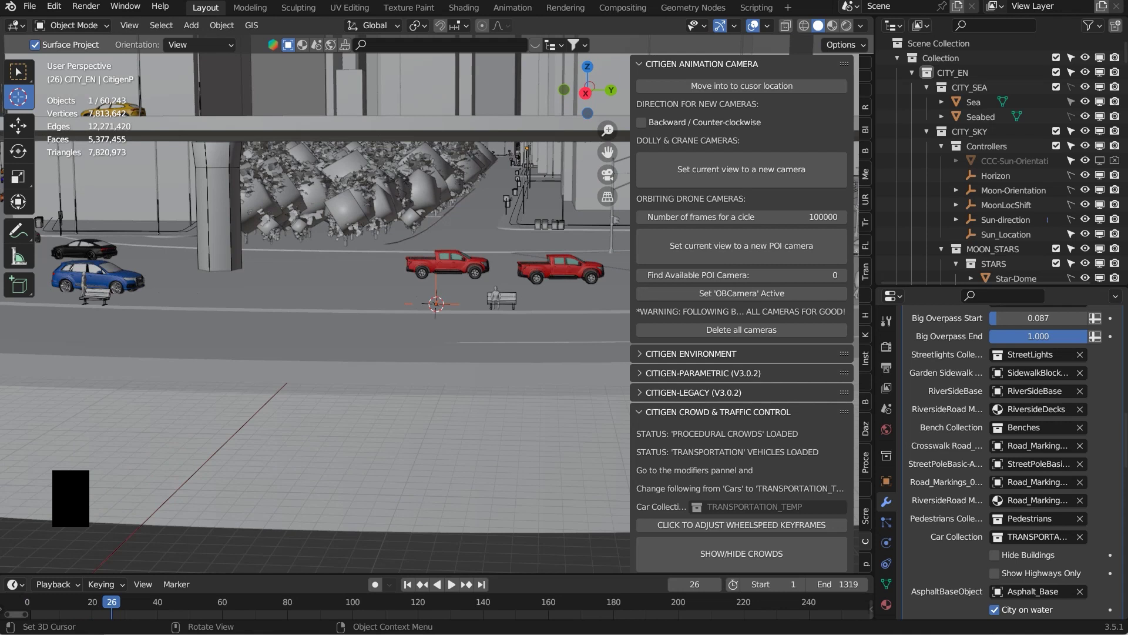
Collapse the animation camera controls and select the wheel-speed control object to show its keyframes
{"action": "scroll", "coordinate": [436, 304], "scroll_direction": "up", "scroll_amount": 8}
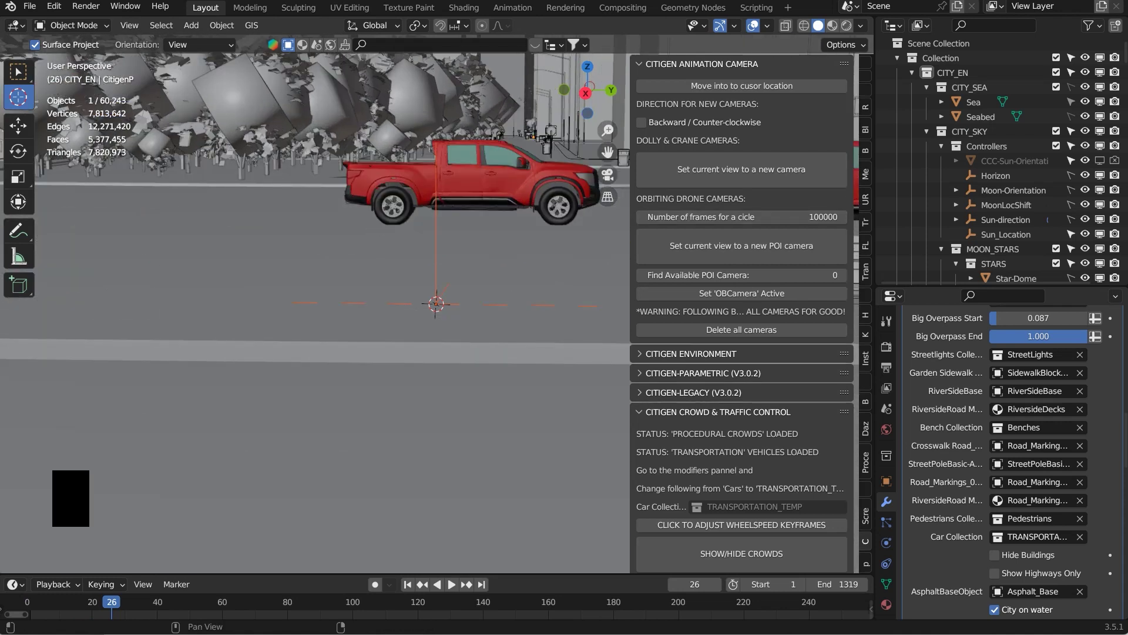
{"action": "left_click", "coordinate": [699, 64]}
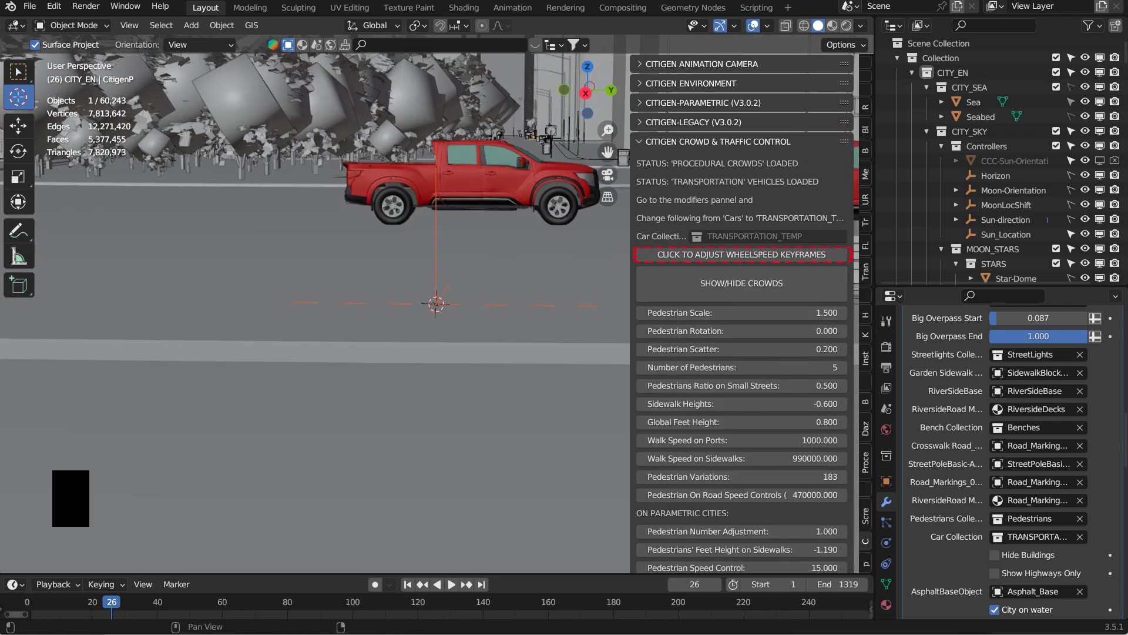
{"action": "left_click", "coordinate": [712, 255]}
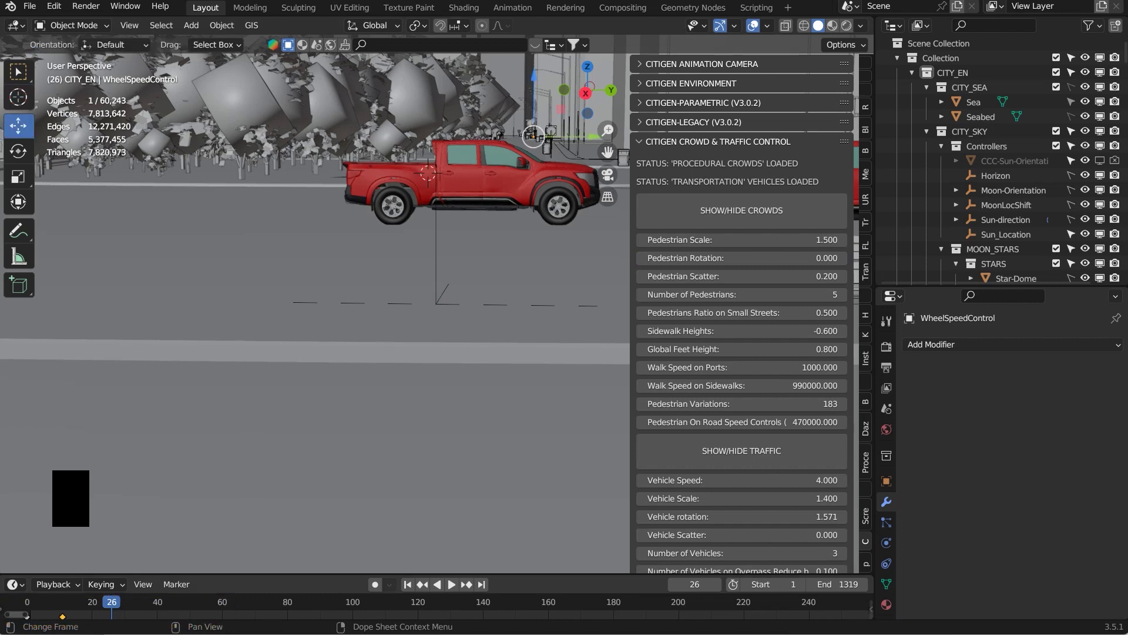
Place the 3D cursor beside the riverside pedestrians near the red sports car and move the view to the cursor location
{"action": "scroll", "coordinate": [318, 306], "scroll_direction": "down", "scroll_amount": 8}
{"action": "middle_click_drag", "start_coordinate": [318, 306], "coordinate": [387, 312]}
{"action": "scroll", "coordinate": [435, 302], "scroll_direction": "down", "scroll_amount": 4}
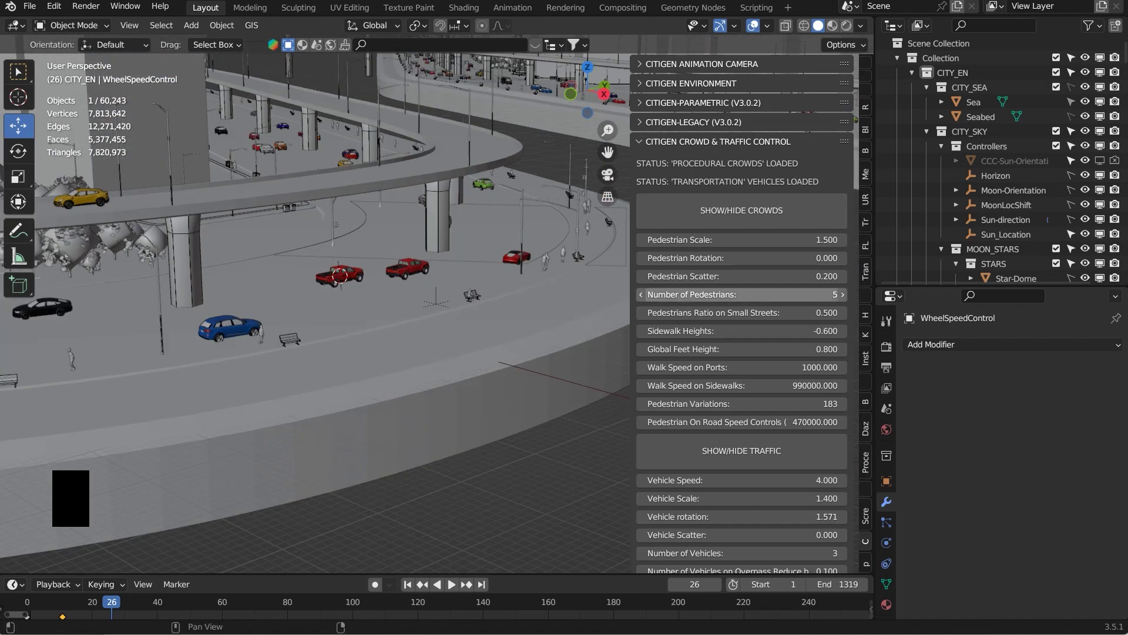
{"action": "left_click", "coordinate": [18, 97]}
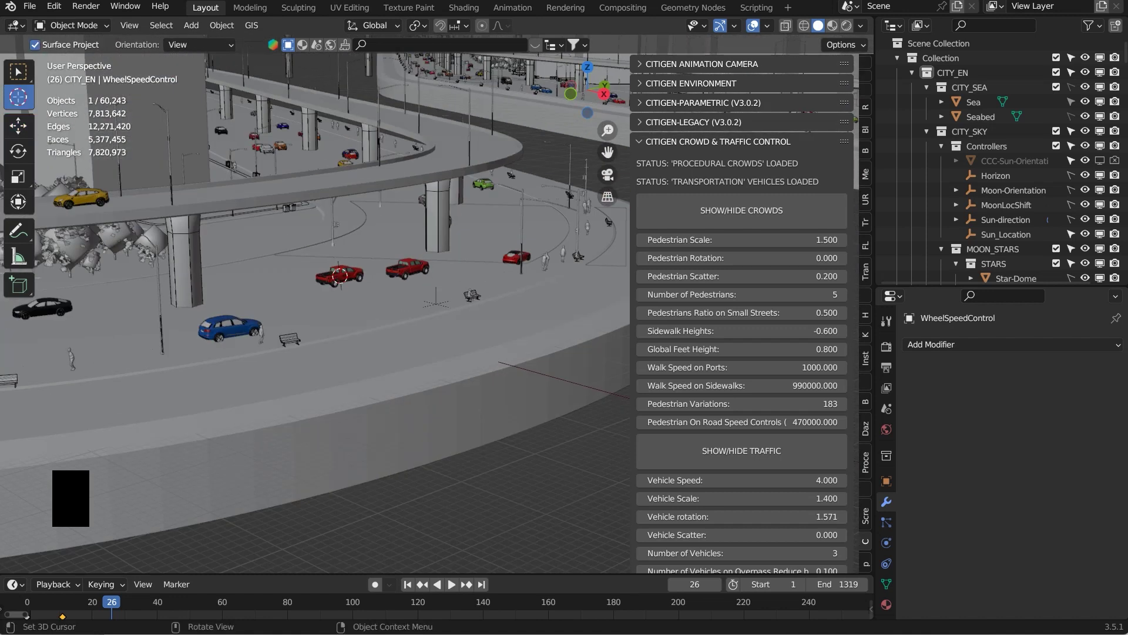
{"action": "left_click", "coordinate": [538, 276]}
{"action": "left_click", "coordinate": [702, 63]}
{"action": "left_click", "coordinate": [742, 86]}
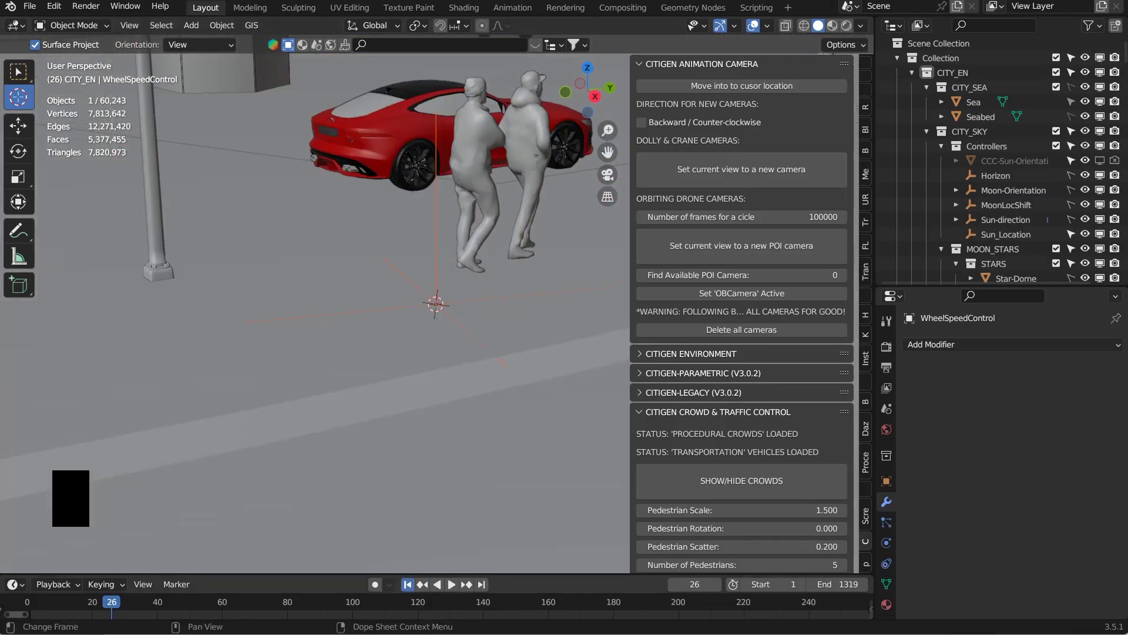
Play the animation from frame 1 to check how the two riverside pedestrians walk
{"action": "key", "text": "shift+Left"}
{"action": "key", "text": "space"}
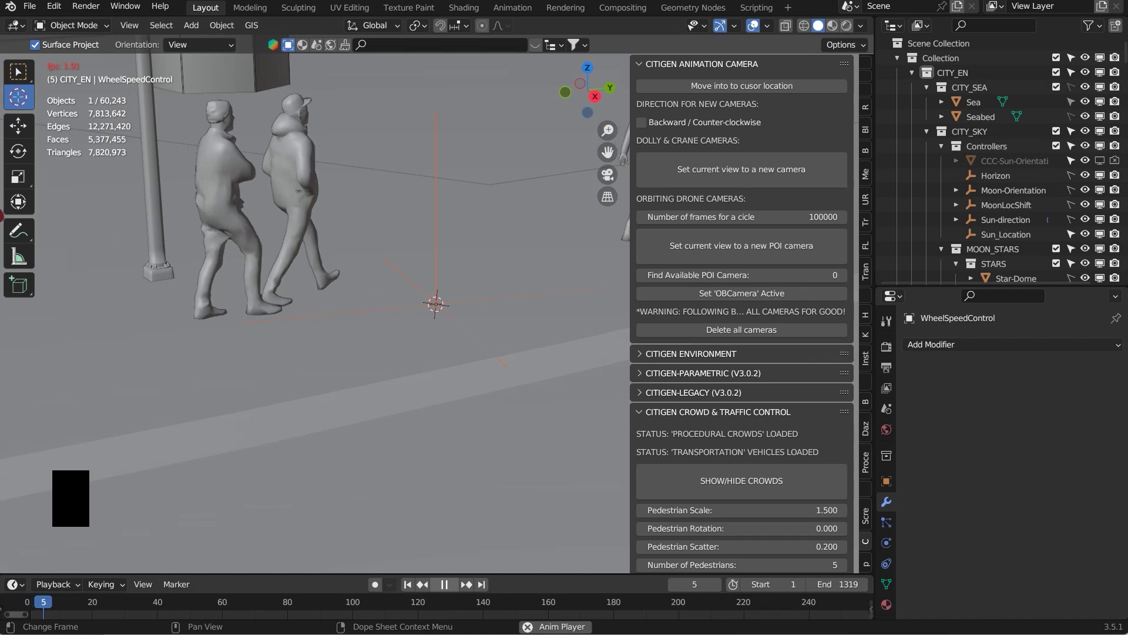
{"action": "key", "text": "space"}
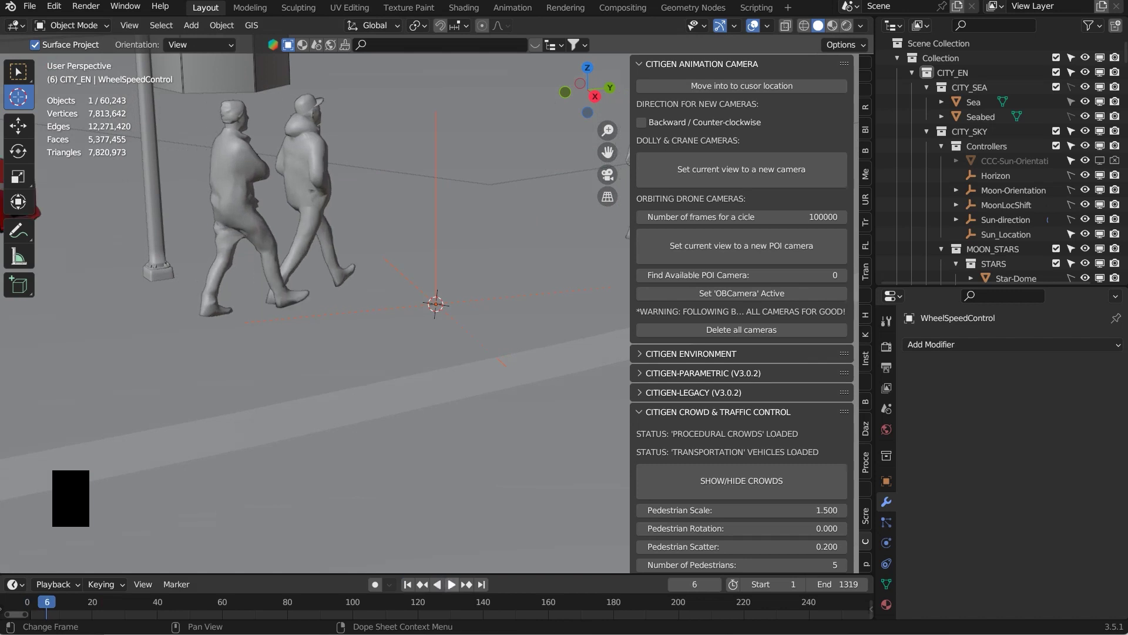
Select the city with the Move tool and widen the sidebar to show the full parametric-city pedestrian settings
{"action": "scroll", "coordinate": [741, 247], "scroll_direction": "down", "scroll_amount": 5}
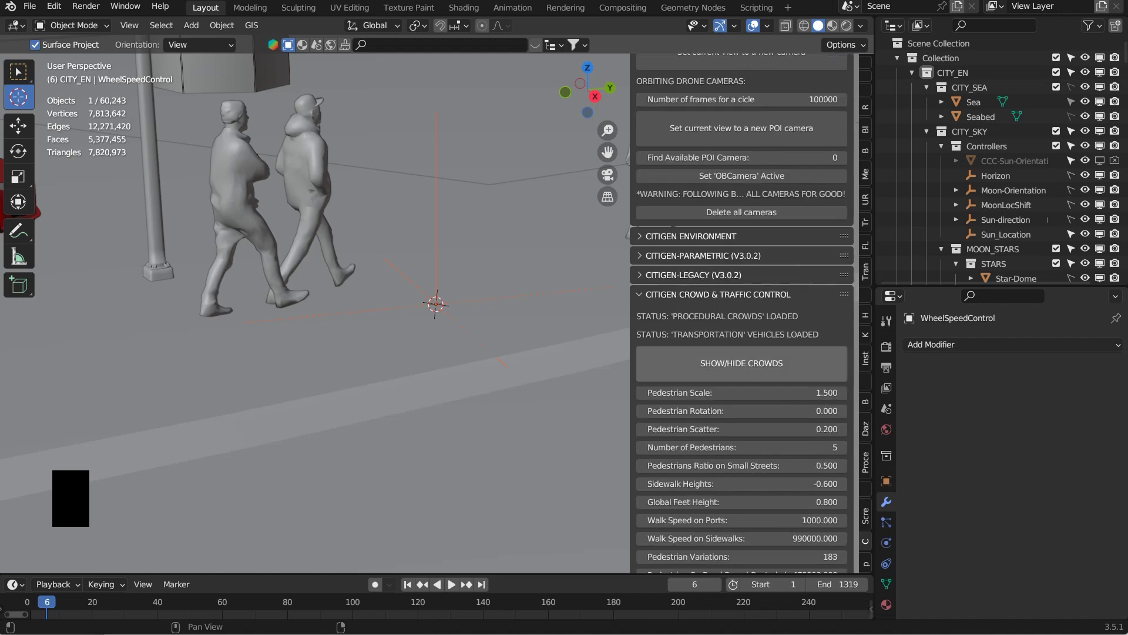
{"action": "scroll", "coordinate": [742, 314], "scroll_direction": "down", "scroll_amount": 3}
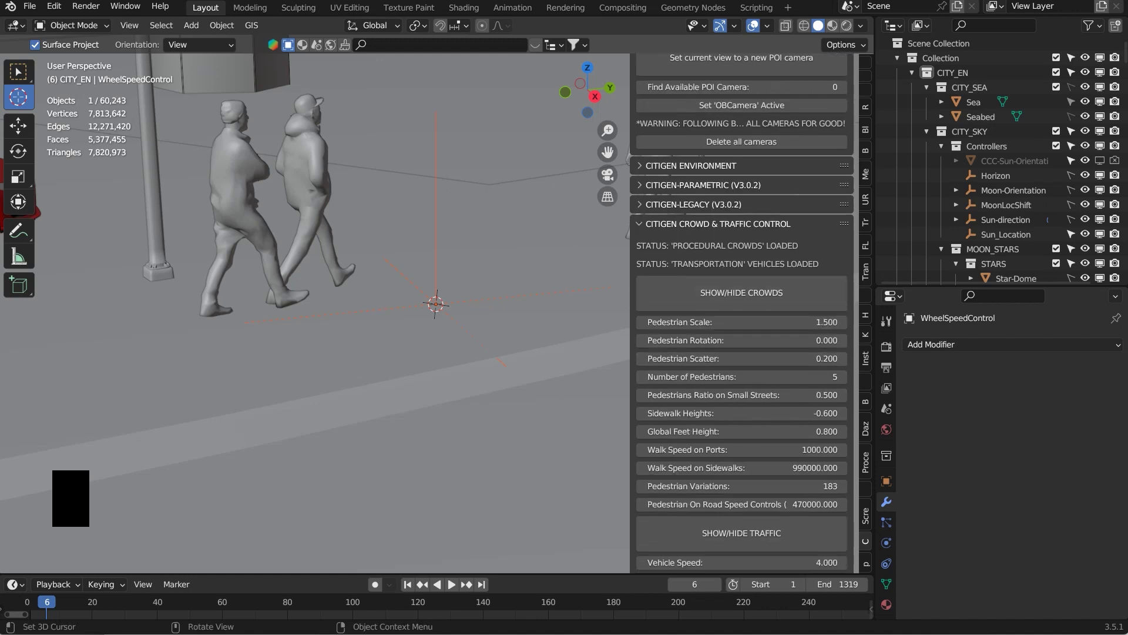
{"action": "key", "text": "shift+space"}
{"action": "key", "text": "g"}
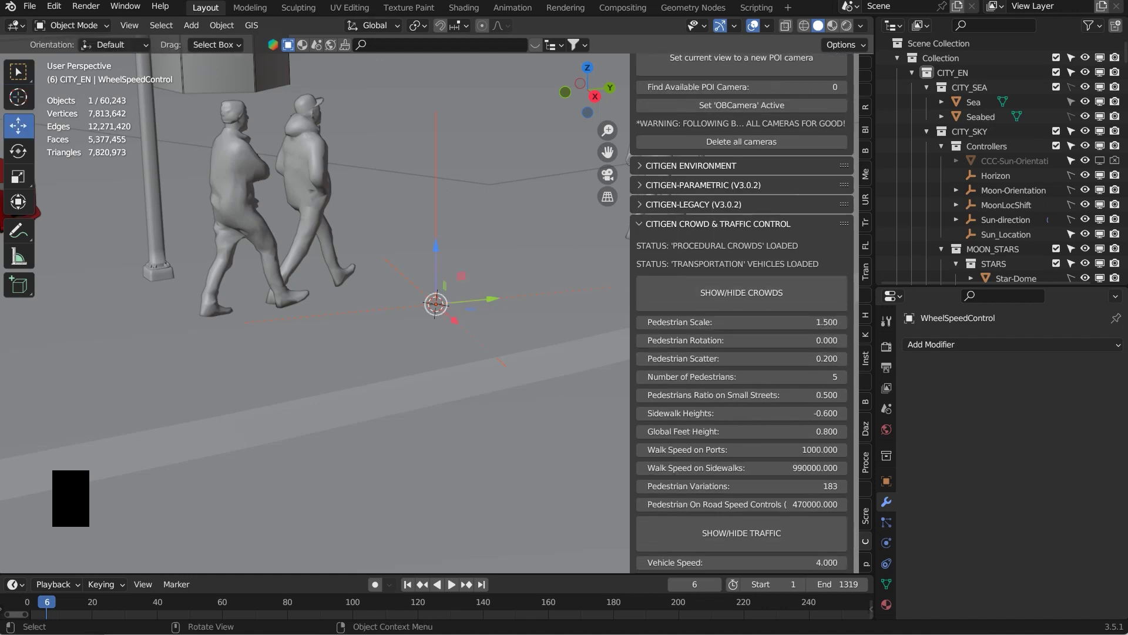
{"action": "left_click", "coordinate": [247, 170]}
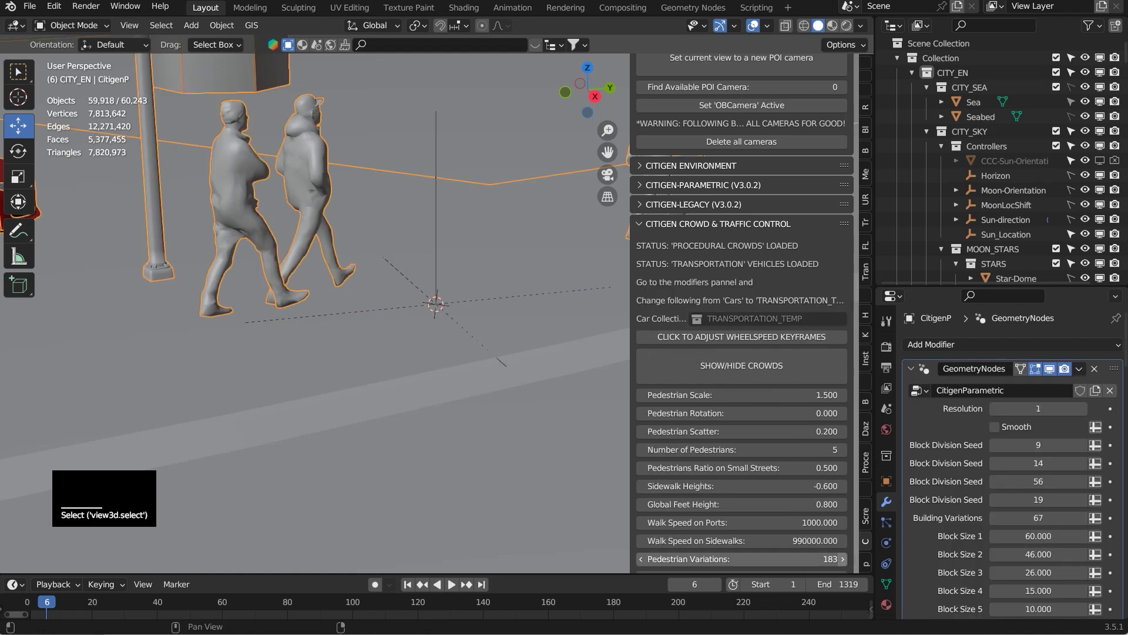
{"action": "scroll", "coordinate": [742, 485], "scroll_direction": "down", "scroll_amount": 4}
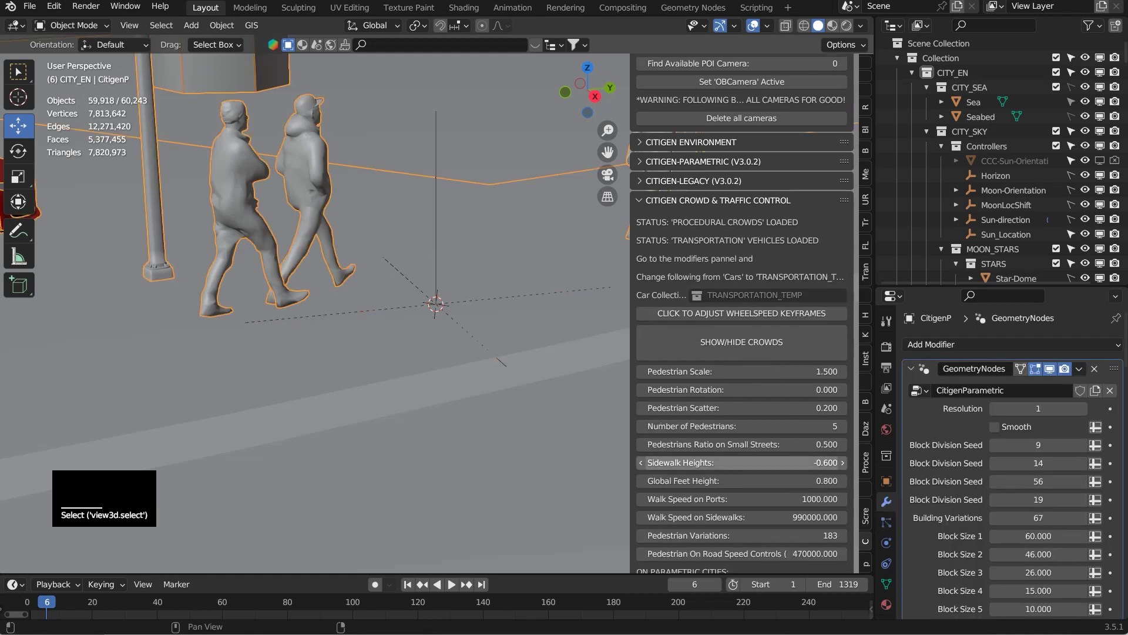
{"action": "scroll", "coordinate": [742, 482], "scroll_direction": "down", "scroll_amount": 8}
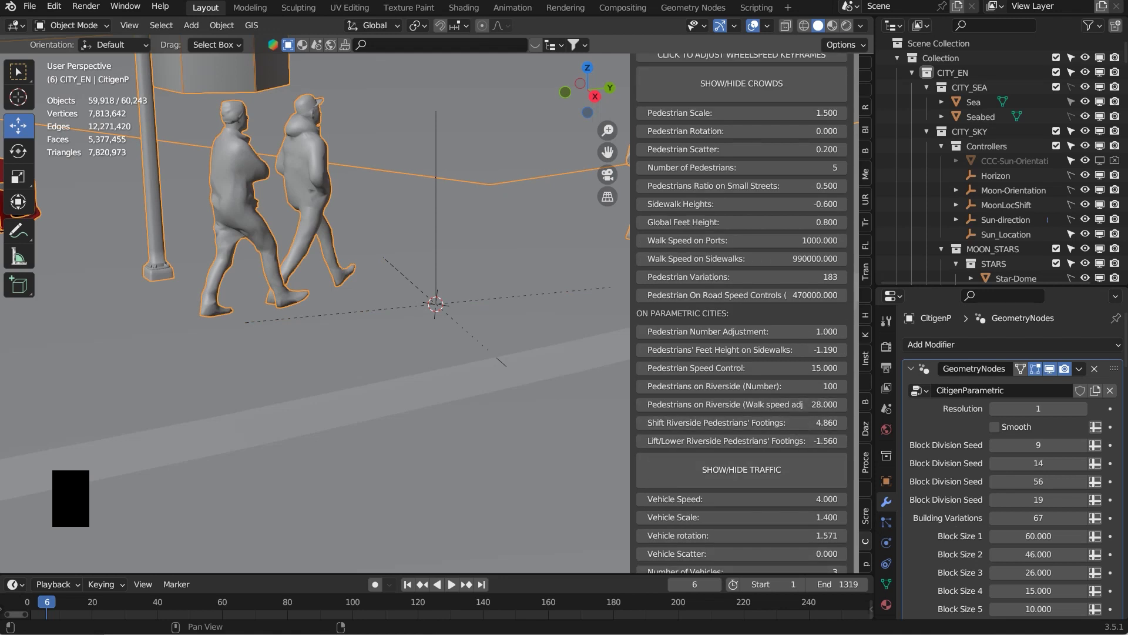
{"action": "left_click_drag", "start_coordinate": [632, 311], "coordinate": [569, 311]}
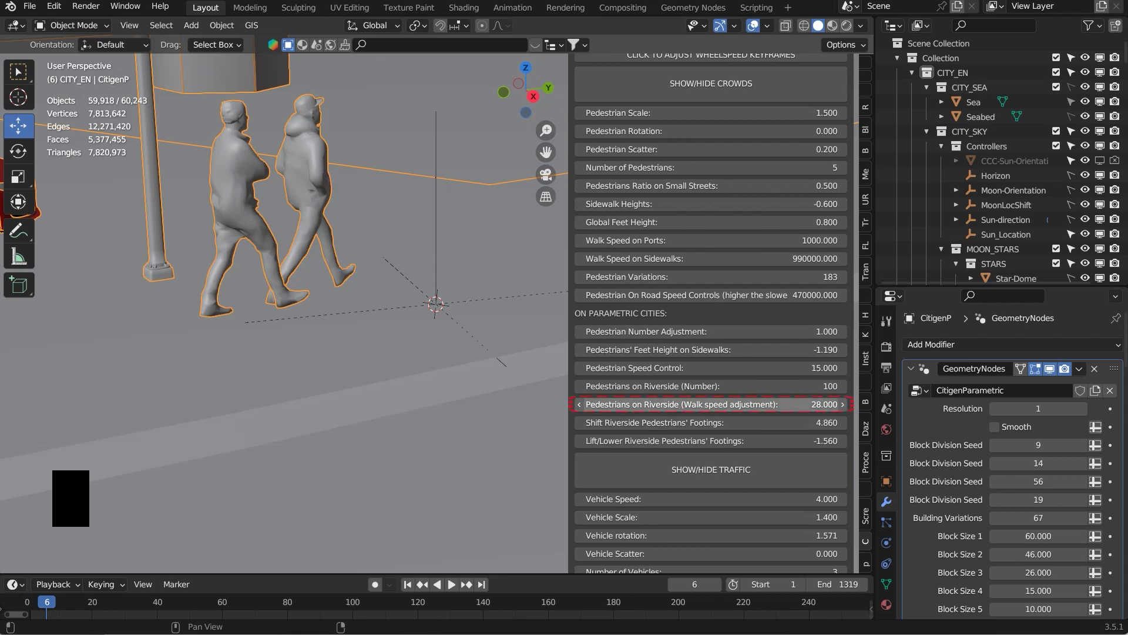
Set the riverside pedestrians' walk speed adjustment to 14 and play the animation to check their pace
{"action": "left_click", "coordinate": [705, 404]}
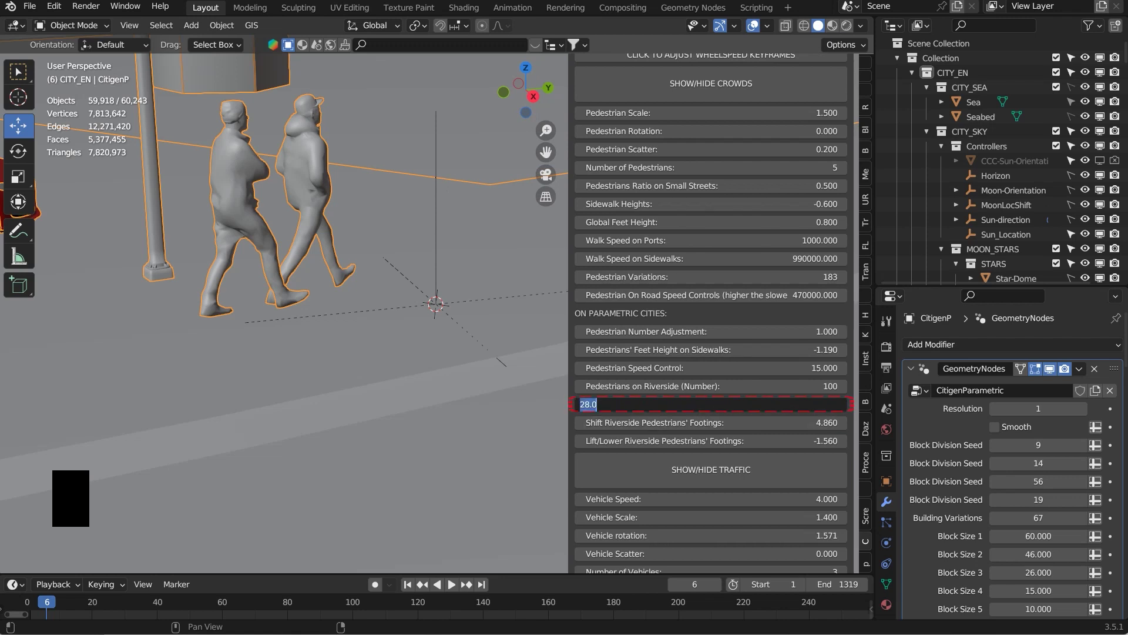
{"action": "type", "text": "14"}
{"action": "key", "text": "Return"}
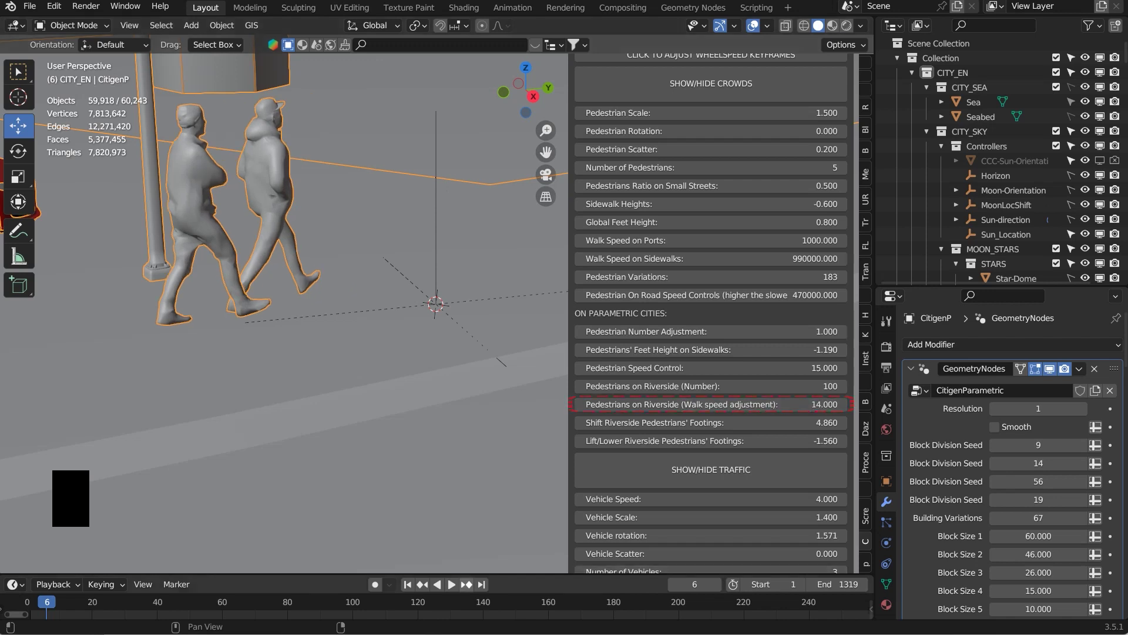
{"action": "left_click", "coordinate": [451, 584]}
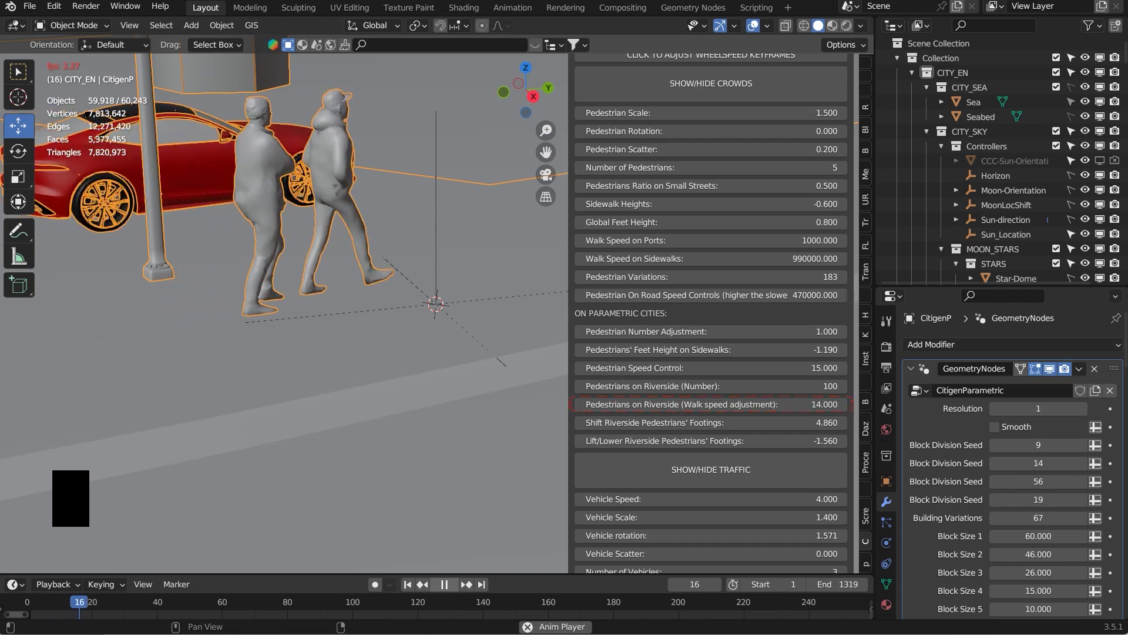
{"action": "key", "text": "space"}
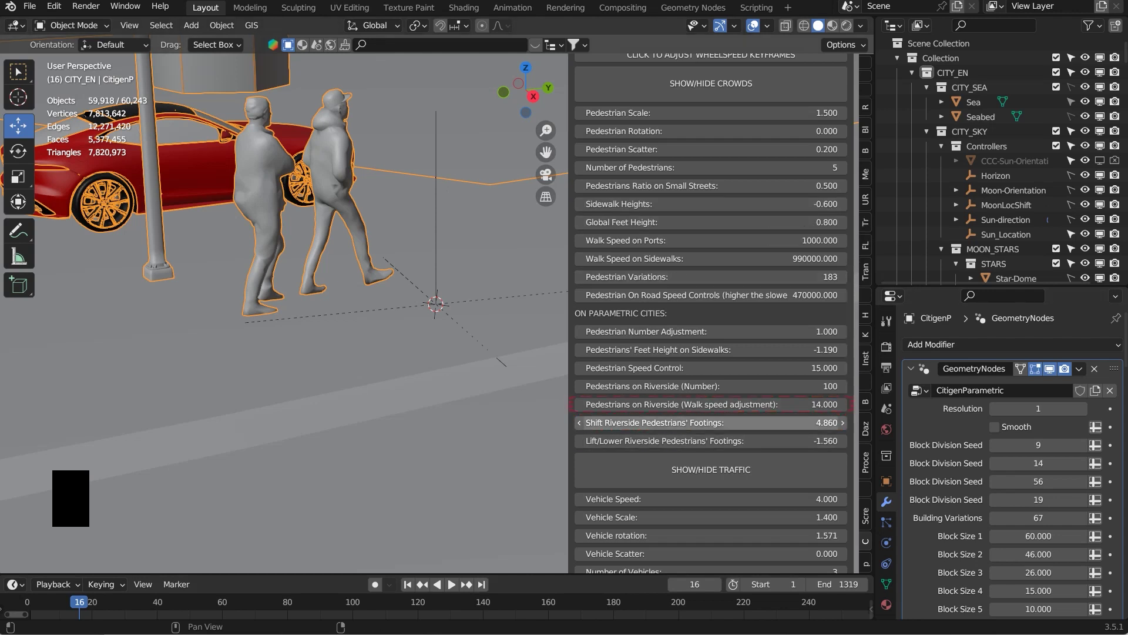
Set the riverside pedestrians' walk speed adjustment to 16 and play the animation again through about frame 66
{"action": "double_click", "coordinate": [711, 405]}
{"action": "type", "text": "16"}
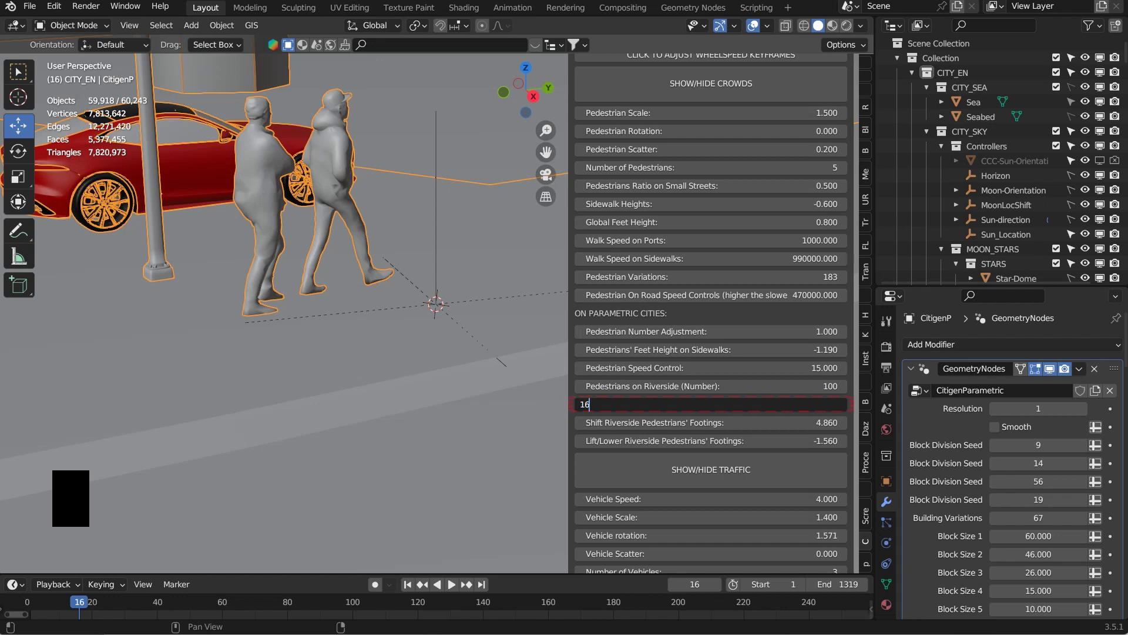
{"action": "key", "text": "Return"}
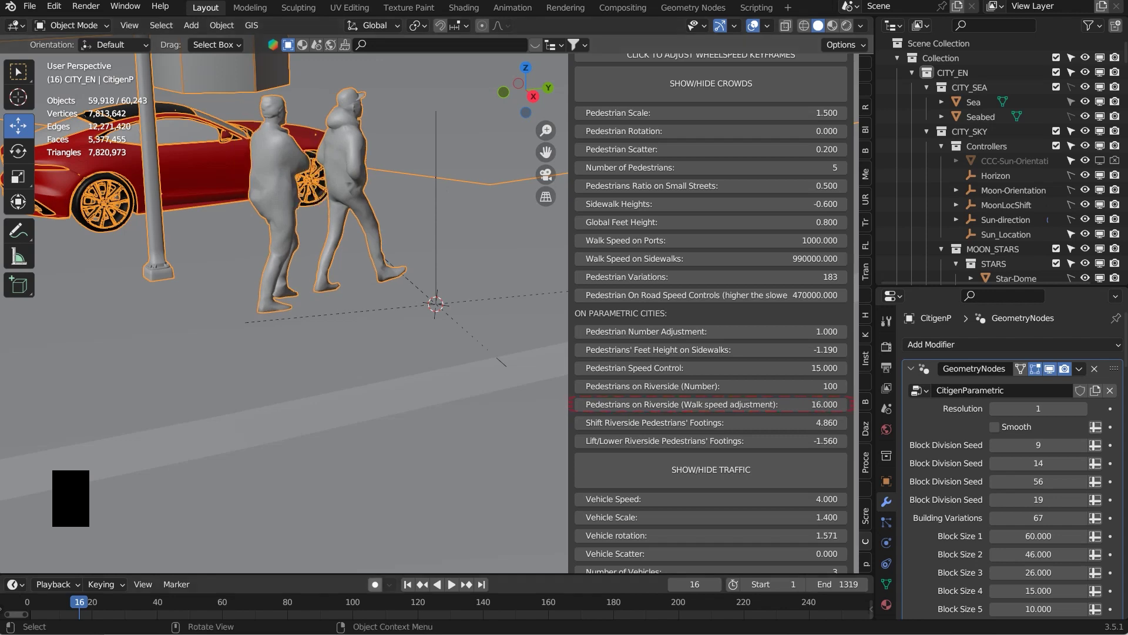
{"action": "left_click", "coordinate": [452, 584]}
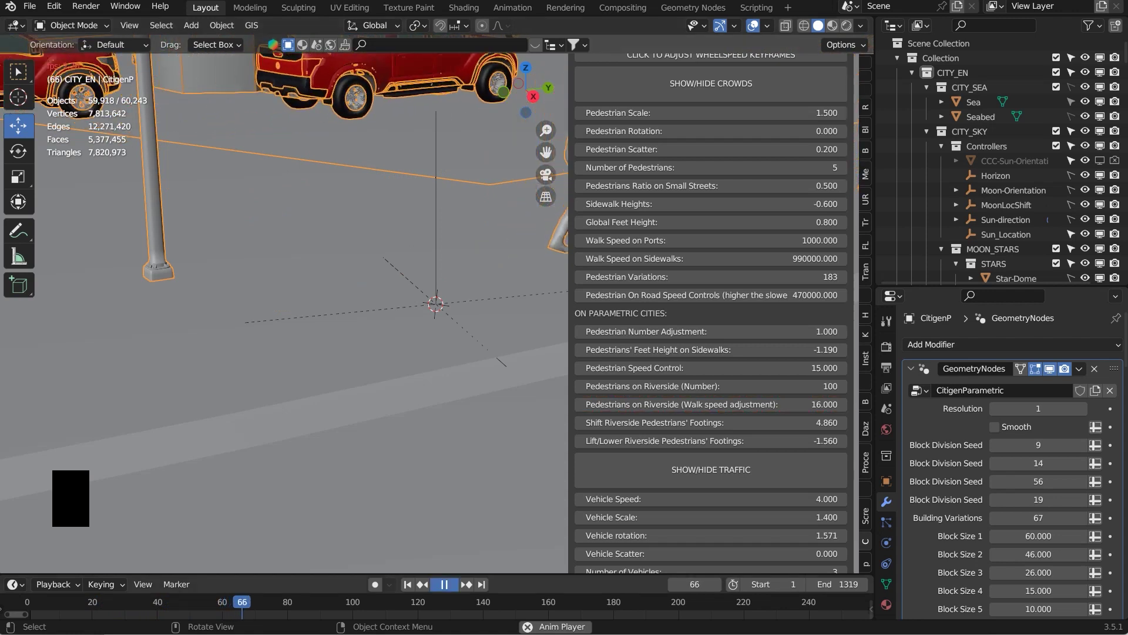
{"action": "key", "text": "space"}
Place the 3D cursor by a sidewalk pedestrian across the road and move the view to the cursor location
{"action": "scroll", "coordinate": [436, 304], "scroll_direction": "down", "scroll_amount": 5}
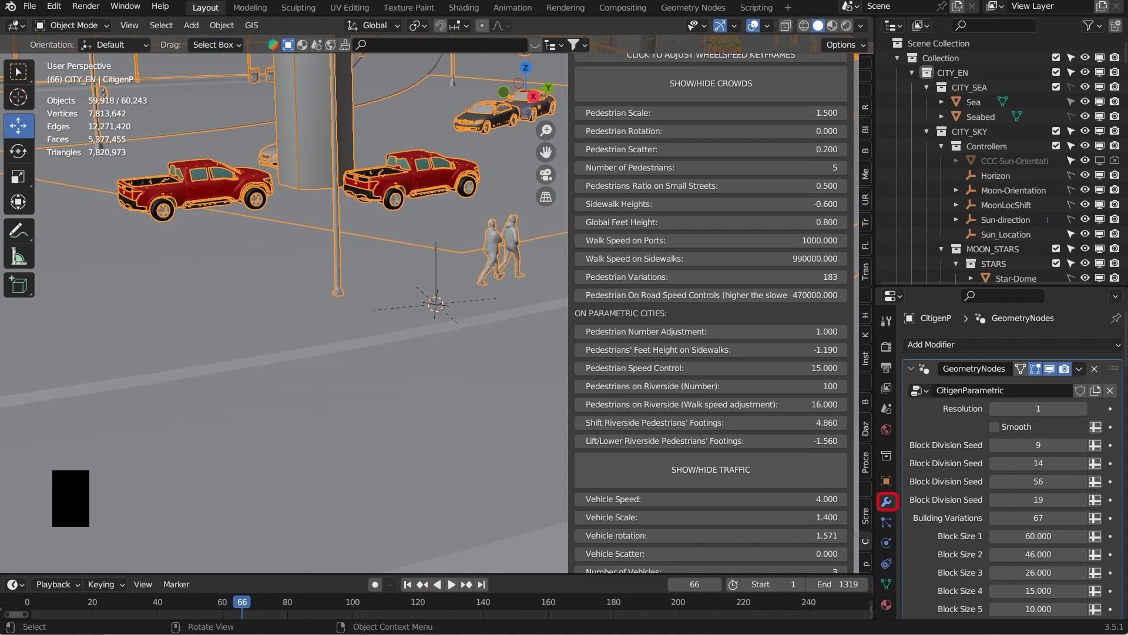
{"action": "middle_click_drag", "start_coordinate": [435, 304], "coordinate": [411, 406], "text": "shift"}
{"action": "middle_click_drag", "start_coordinate": [412, 311], "coordinate": [176, 376], "text": "shift"}
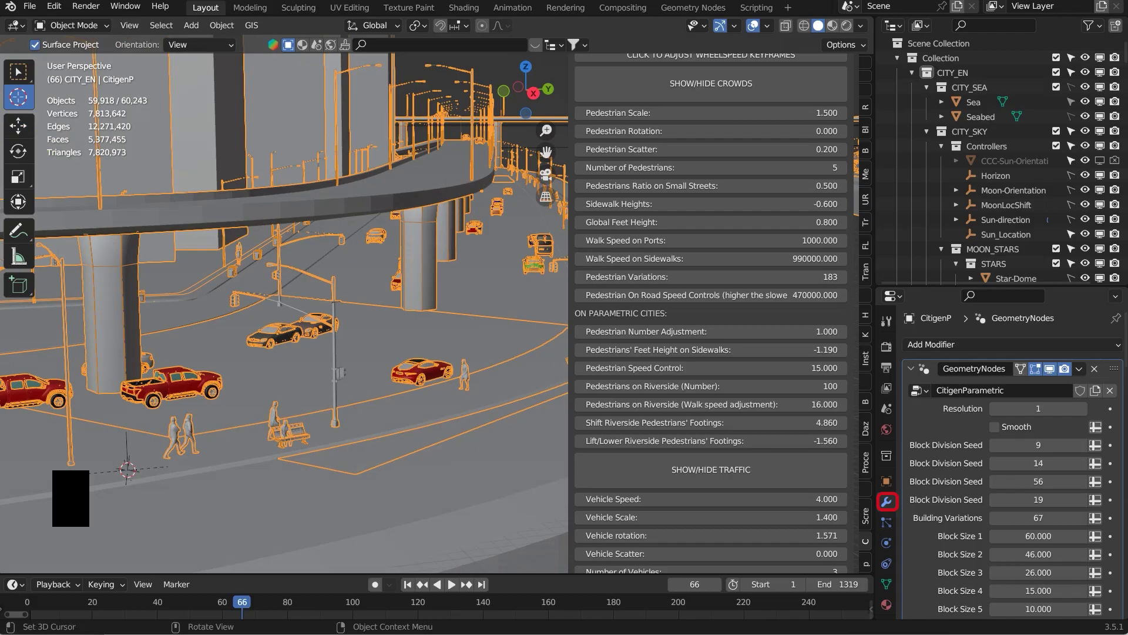
{"action": "left_click", "coordinate": [243, 268]}
{"action": "scroll", "coordinate": [711, 312], "scroll_direction": "up", "scroll_amount": 15}
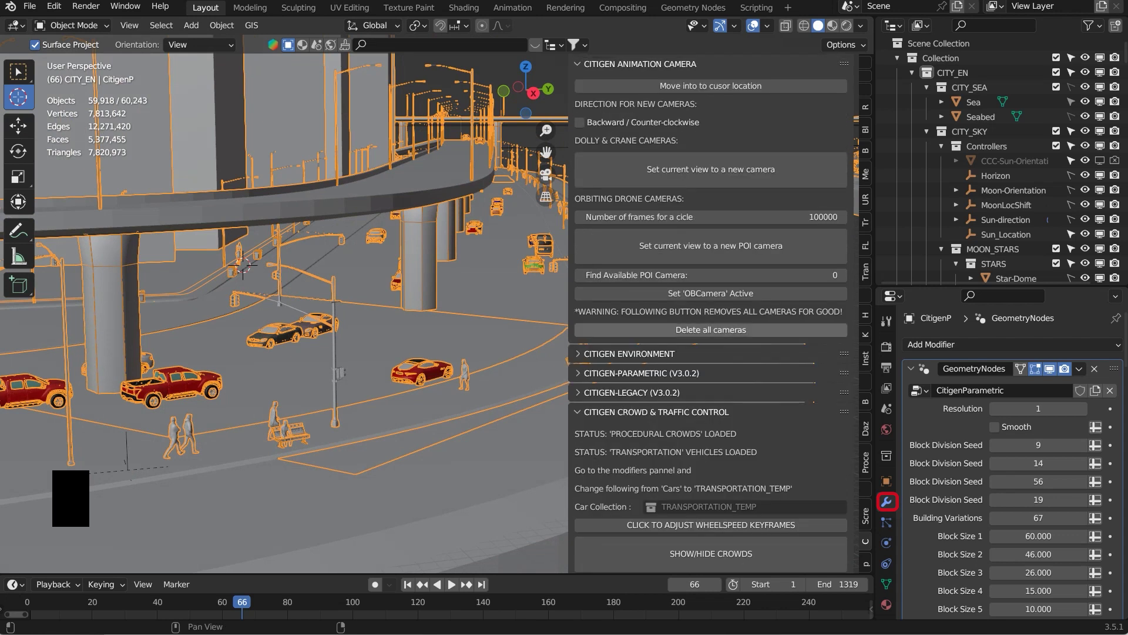
{"action": "left_click", "coordinate": [711, 86]}
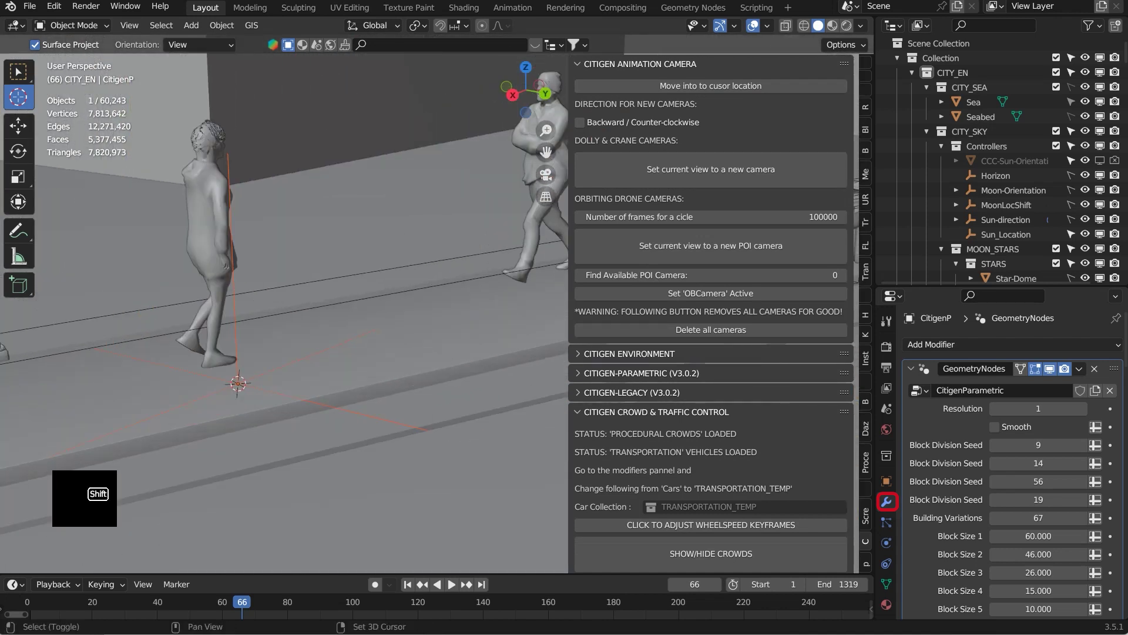
{"action": "middle_click_drag", "start_coordinate": [312, 294], "coordinate": [259, 321], "text": "shift"}
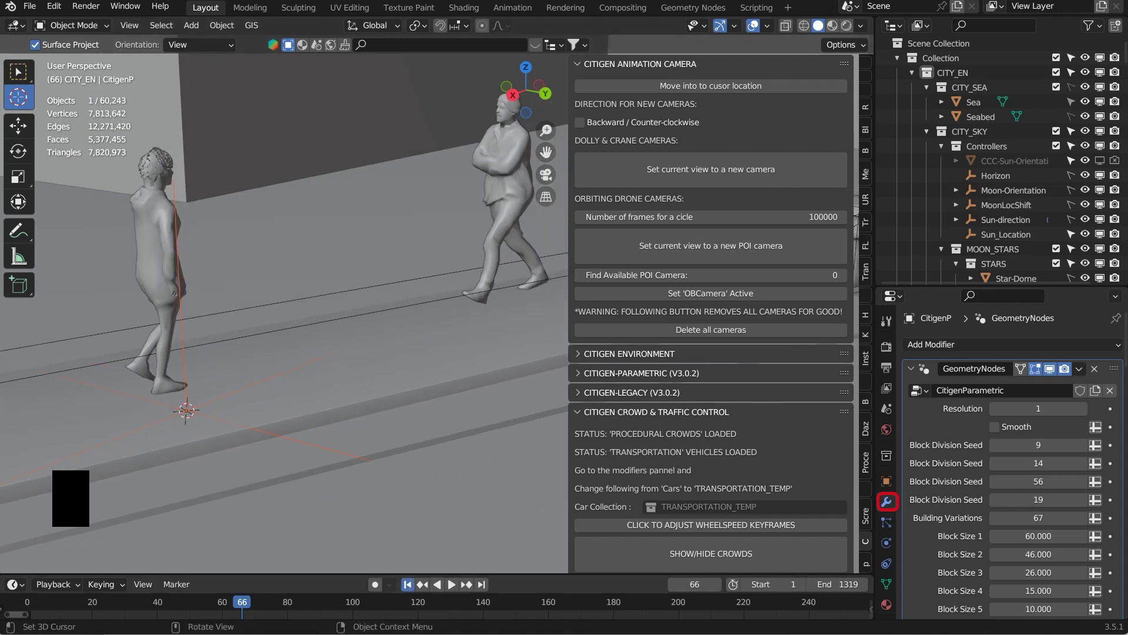
Return the animation to frame 1 and frame a walking sidewalk pedestrian from the side at street level
{"action": "left_click", "coordinate": [407, 584]}
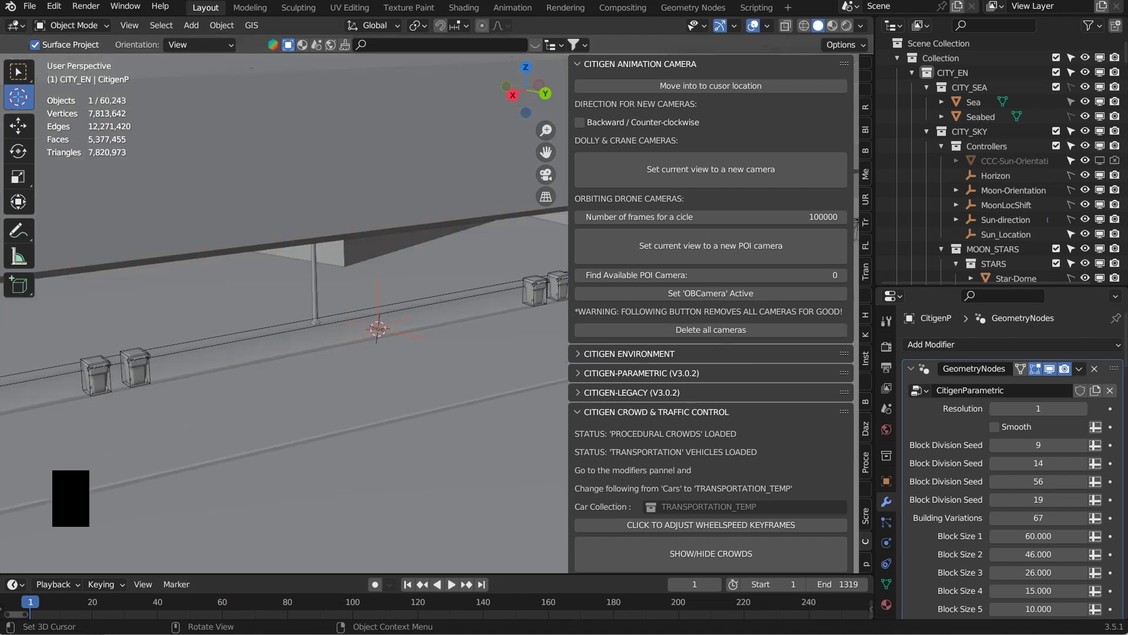
{"action": "middle_click_drag", "start_coordinate": [341, 329], "coordinate": [297, 310]}
{"action": "scroll", "coordinate": [353, 311], "scroll_direction": "up", "scroll_amount": 3}
{"action": "middle_click_drag", "start_coordinate": [297, 310], "coordinate": [520, 274], "text": "shift"}
{"action": "middle_click_drag", "start_coordinate": [352, 293], "coordinate": [449, 340]}
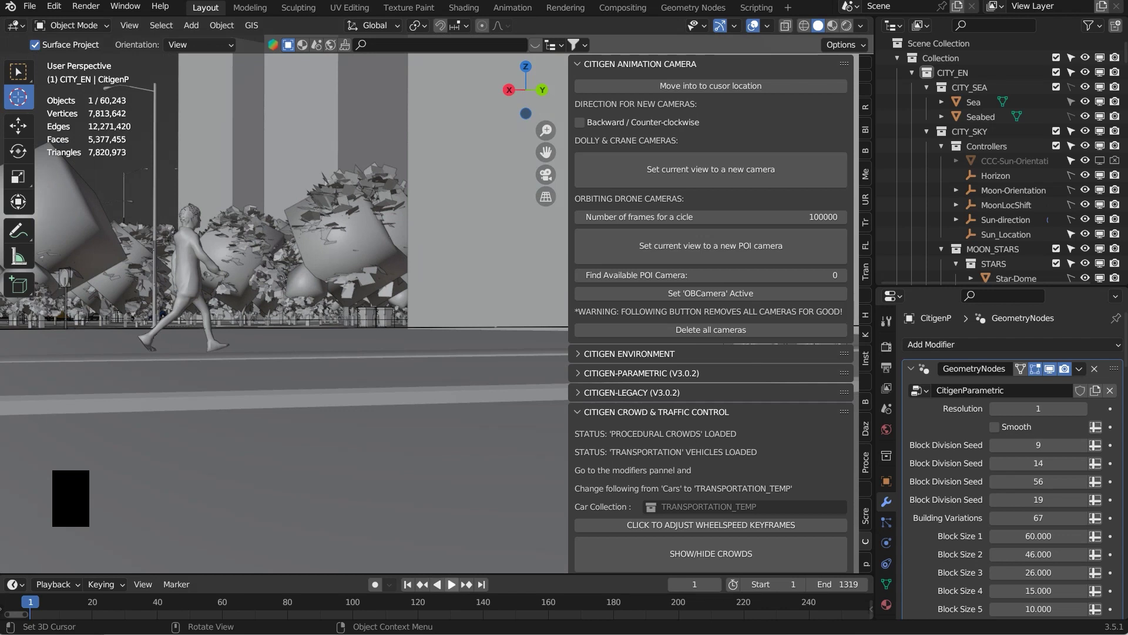
Bring up the parametric-city pedestrian settings and play a few frames to check the sidewalk pedestrian's pace
{"action": "scroll", "coordinate": [711, 311], "scroll_direction": "down", "scroll_amount": 12}
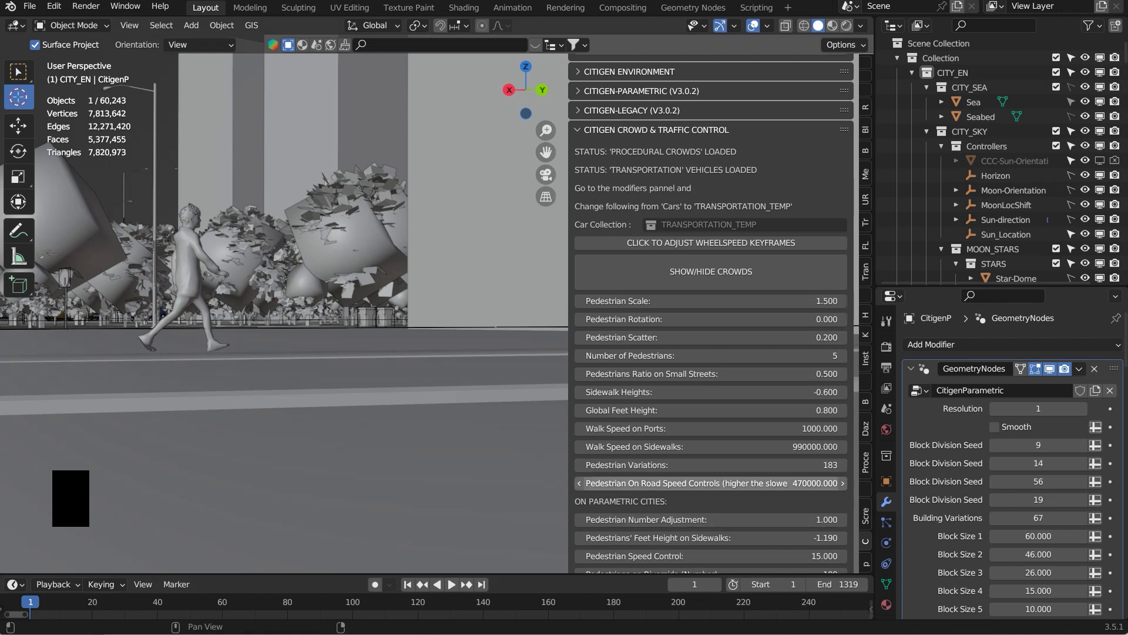
{"action": "scroll", "coordinate": [712, 483], "scroll_direction": "down", "scroll_amount": 4}
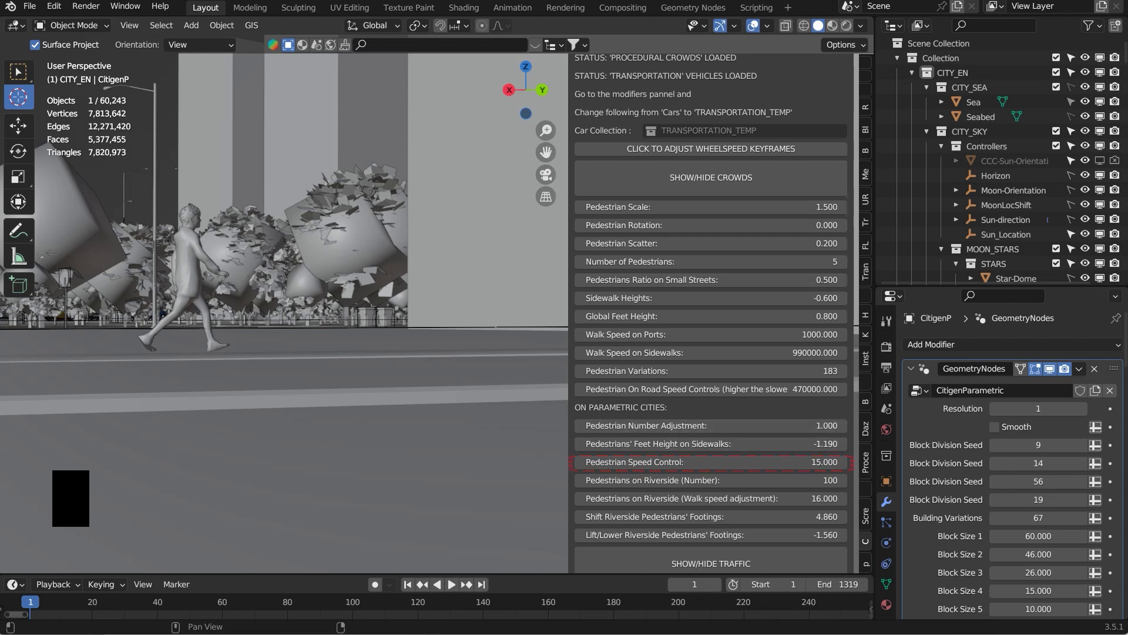
{"action": "key", "text": "space"}
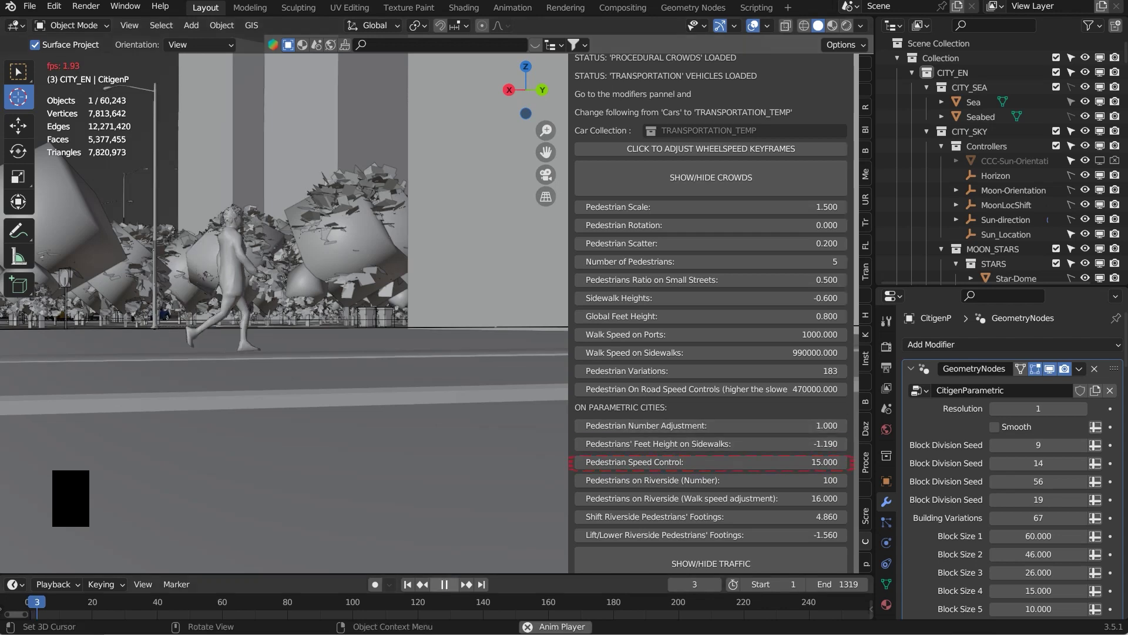
{"action": "key", "text": "space"}
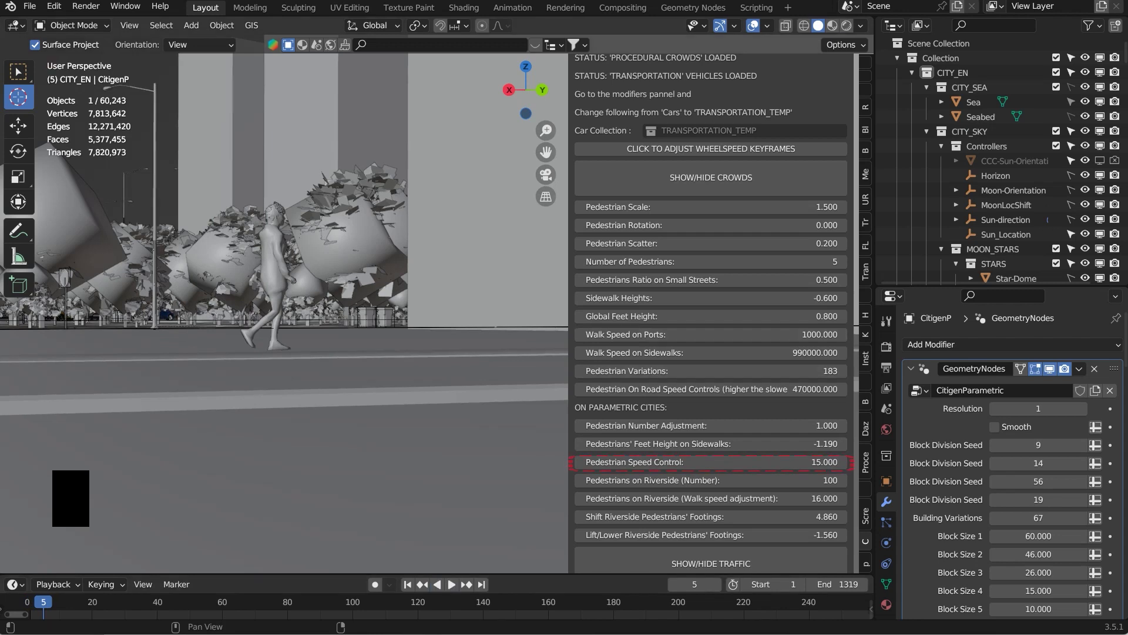
Set the parametric city's Pedestrian Speed Control to 7
{"action": "left_click", "coordinate": [712, 462]}
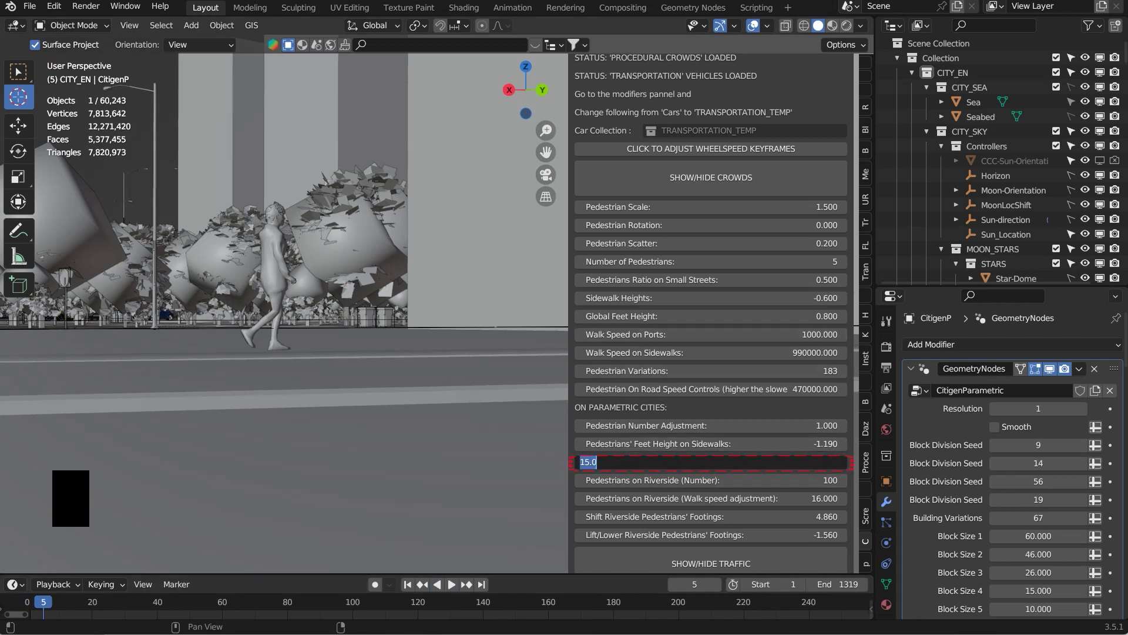
{"action": "type", "text": "7"}
{"action": "key", "text": "Return"}
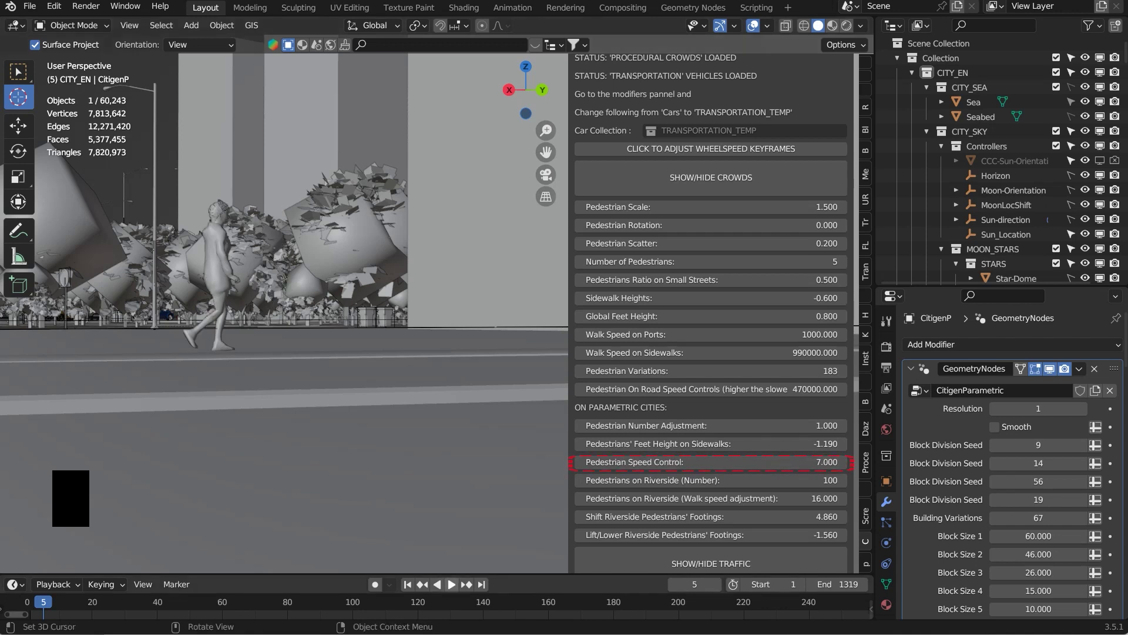
Play the first few frames from frame 1 to check the sidewalk pedestrian's pace
{"action": "left_click", "coordinate": [407, 584]}
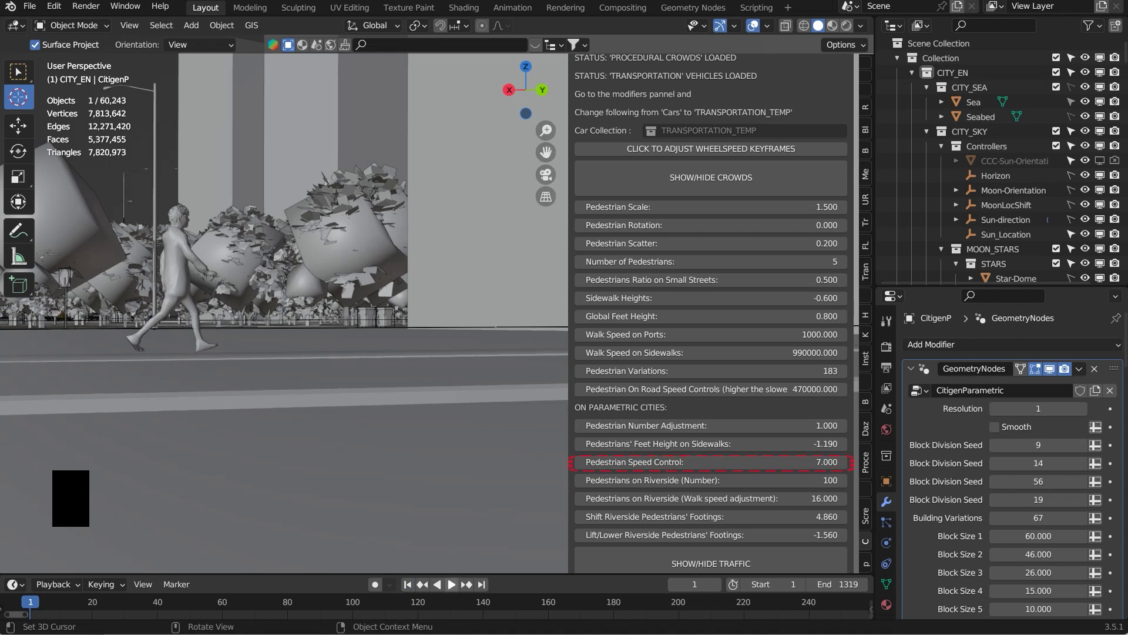
{"action": "left_click", "coordinate": [451, 584]}
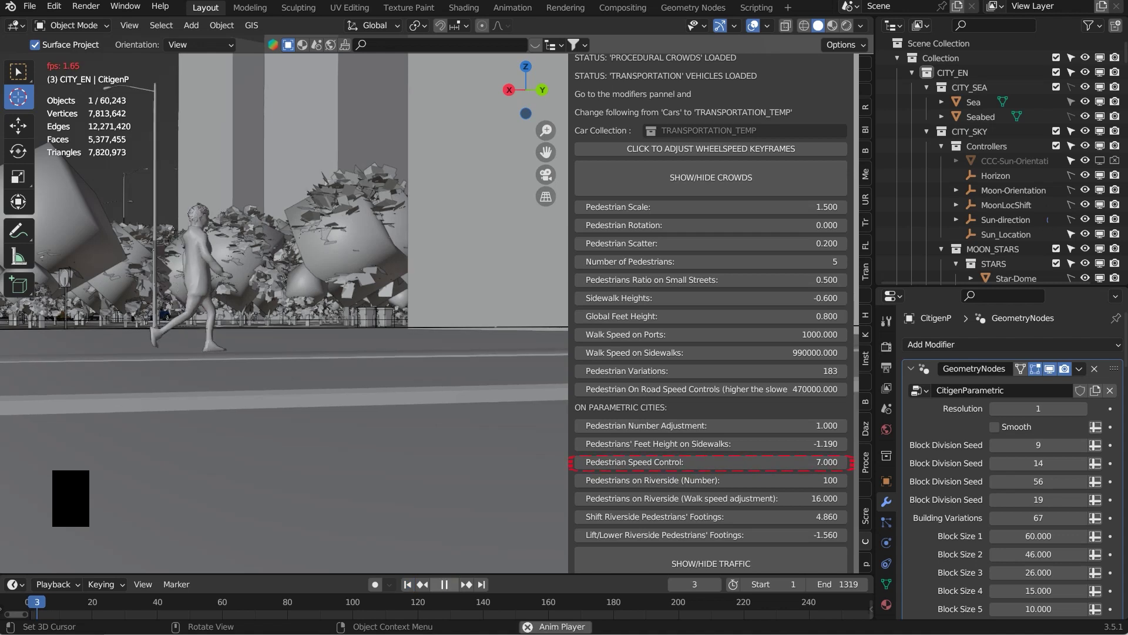
{"action": "key", "text": "space"}
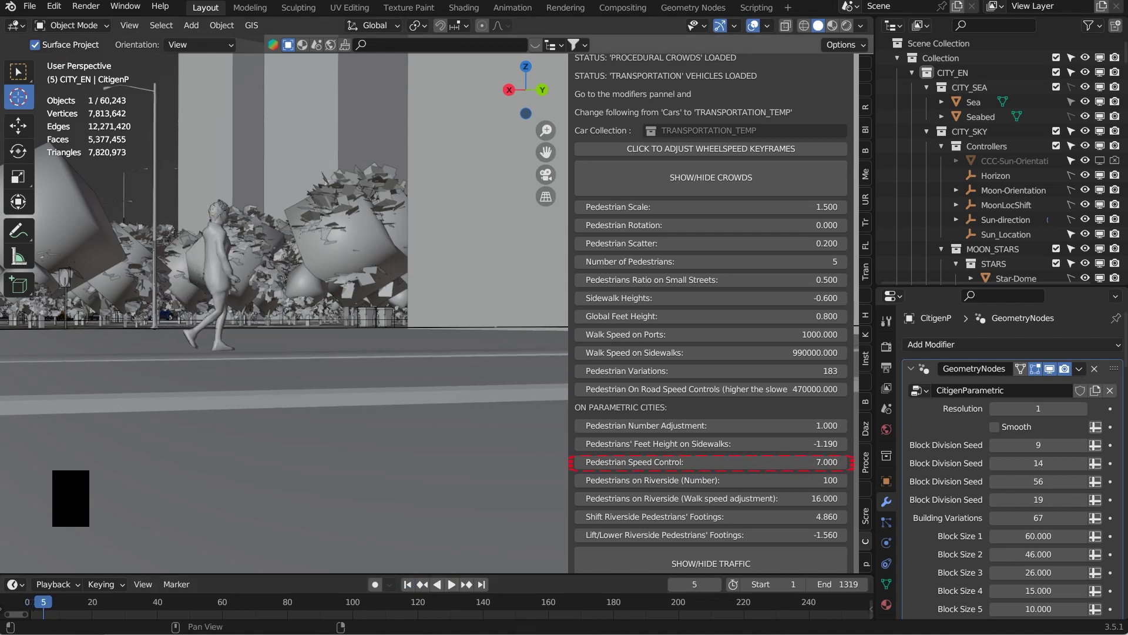
Try a Pedestrian Speed Control of 3 for the parametric city and replay the walk from frame 1
{"action": "left_click", "coordinate": [711, 462]}
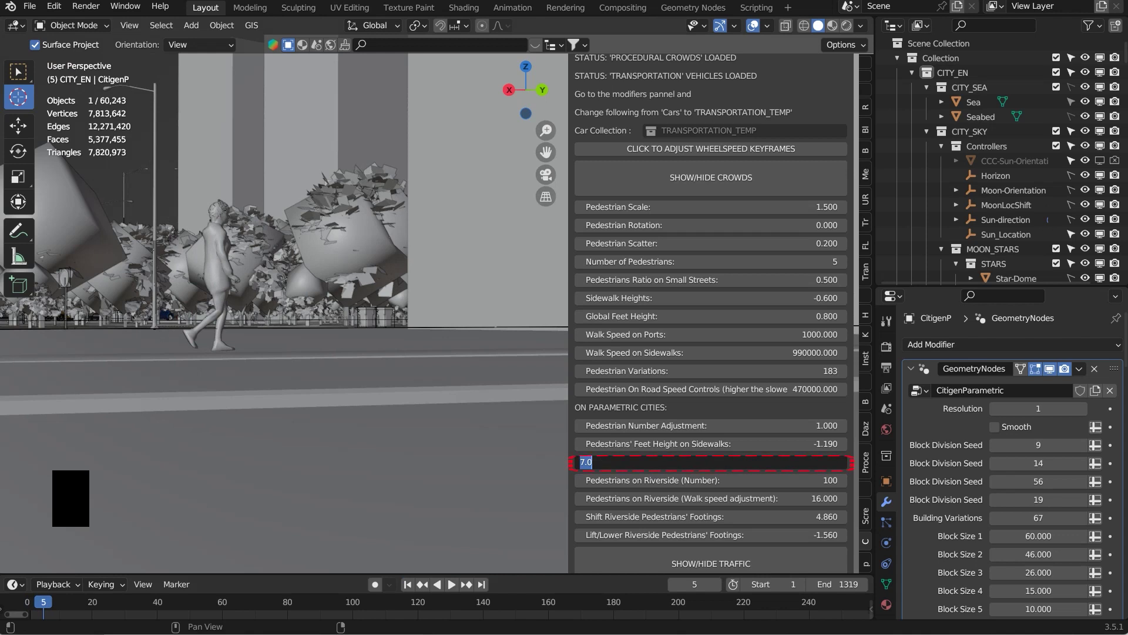
{"action": "type", "text": "3"}
{"action": "key", "text": "Return"}
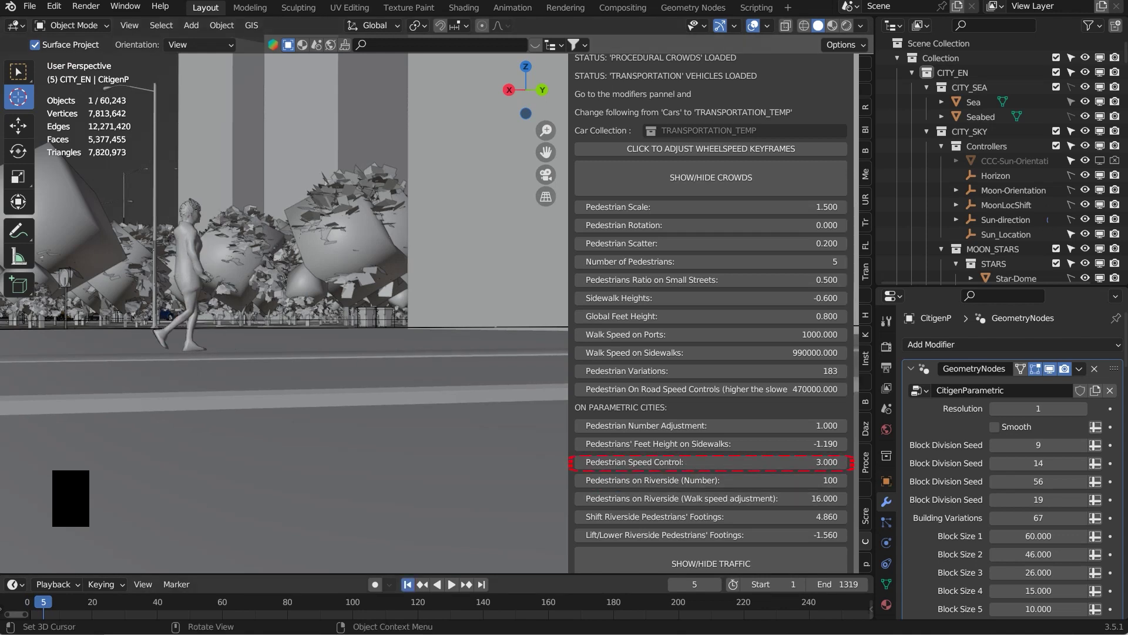
{"action": "left_click", "coordinate": [408, 584]}
{"action": "left_click", "coordinate": [452, 584]}
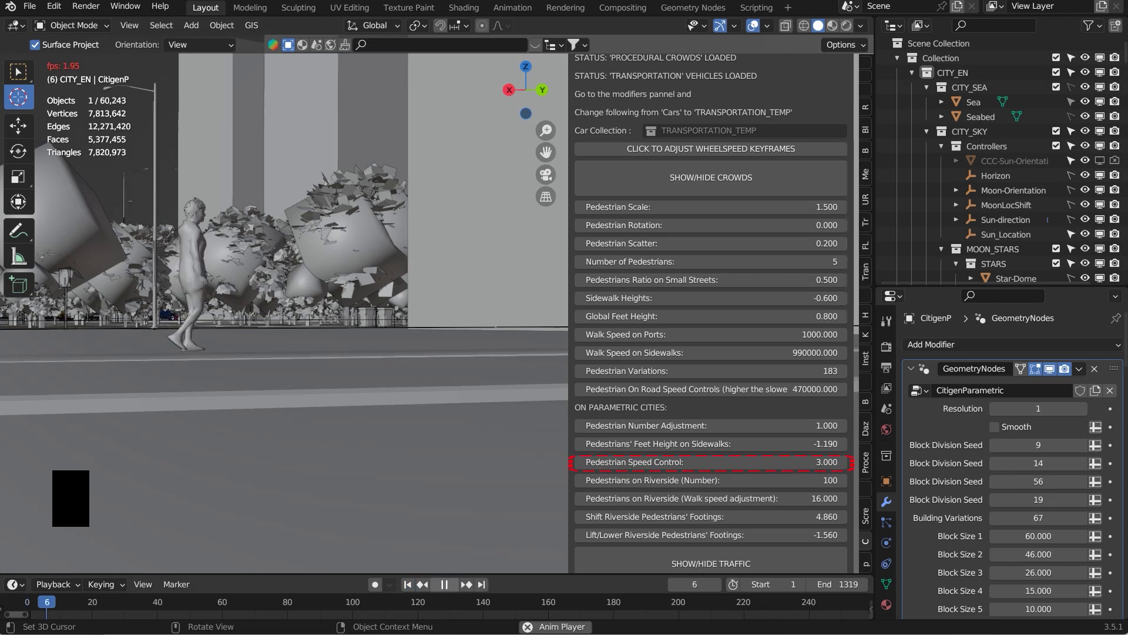
{"action": "key", "text": "space"}
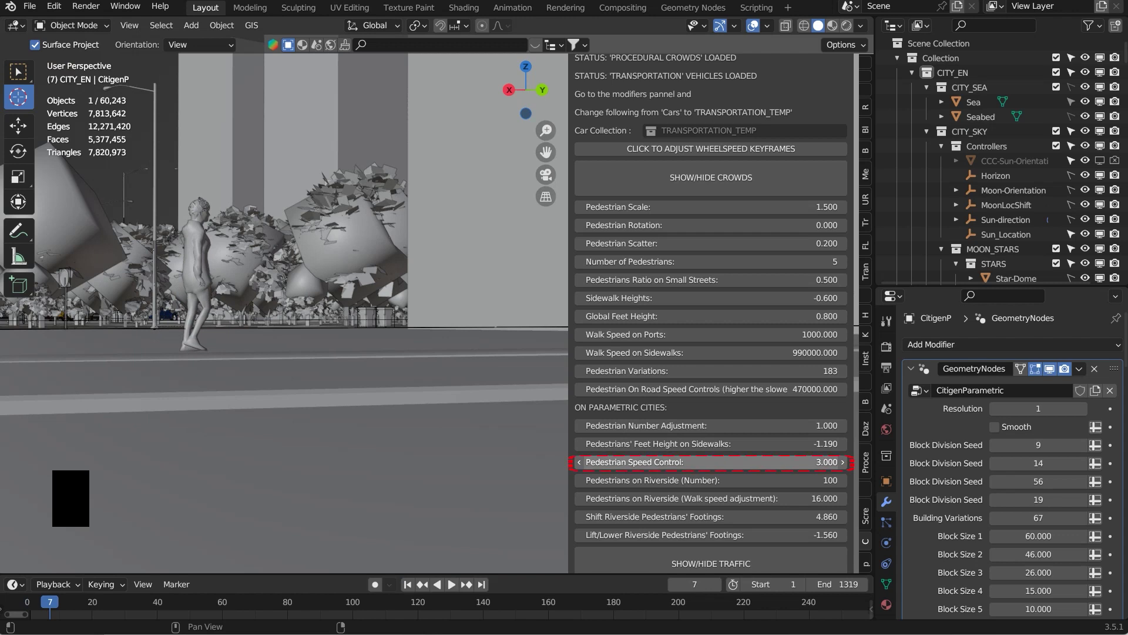
Set the parametric city's Pedestrian Speed Control to 4 and play the animation while viewing the riverside pedestrians and cars
{"action": "left_click", "coordinate": [712, 461]}
{"action": "type", "text": "4"}
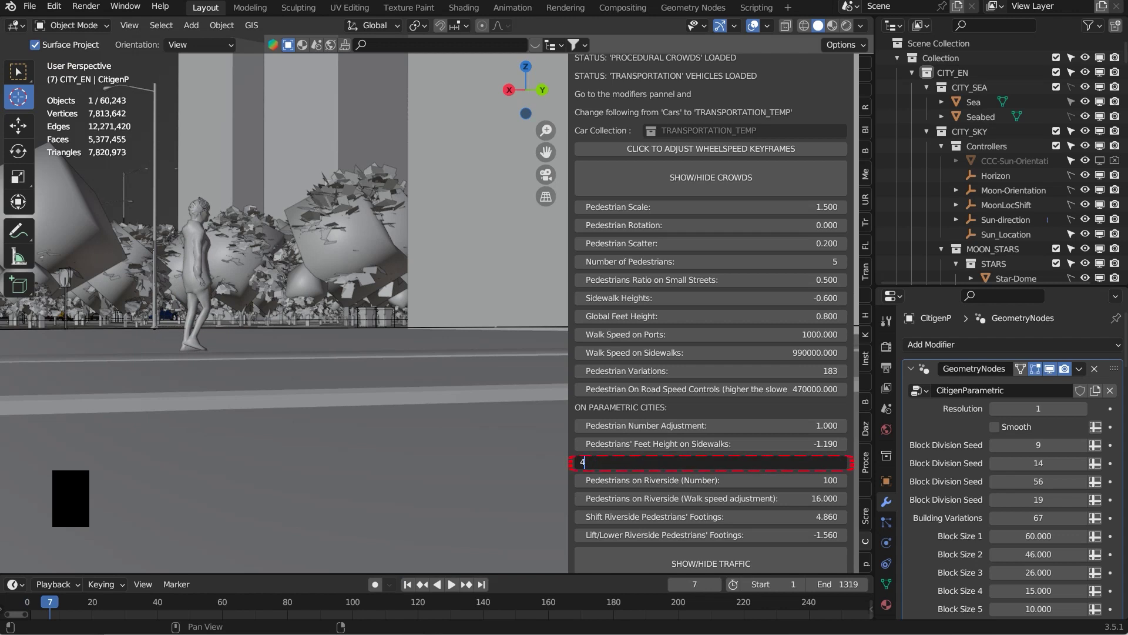
{"action": "key", "text": "Return"}
{"action": "key", "text": "space"}
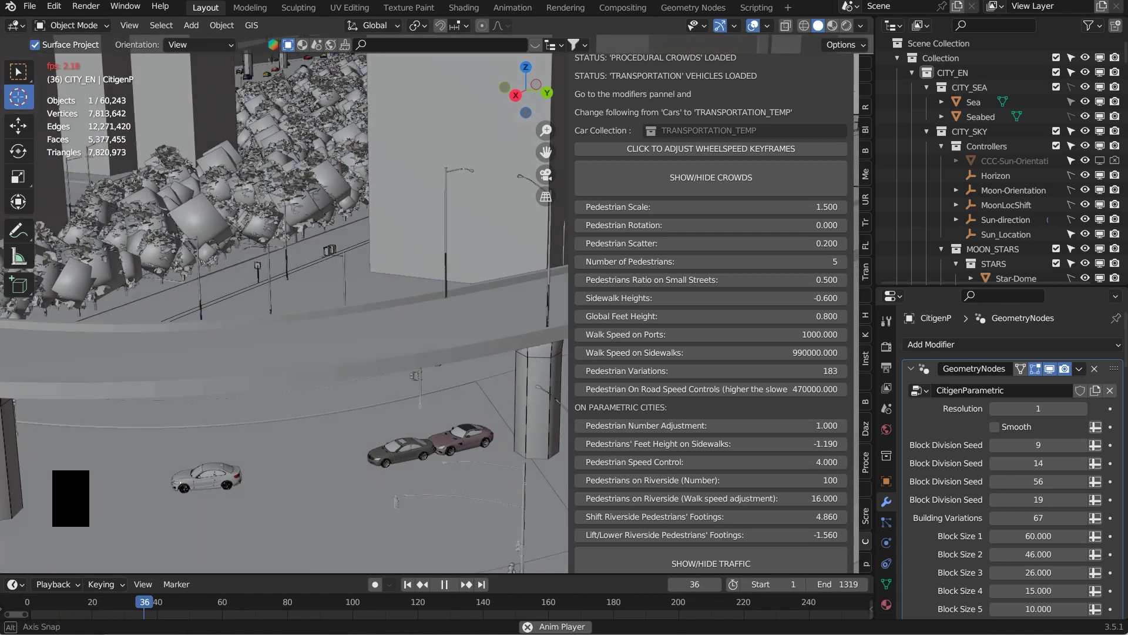
{"action": "key", "text": "shift"}
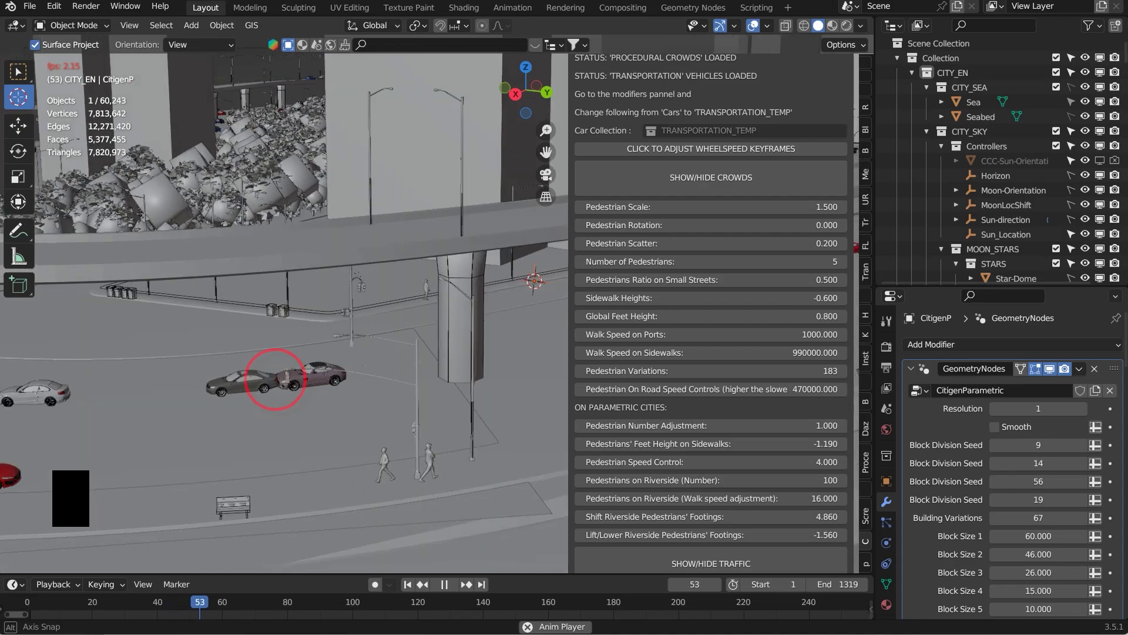
{"action": "key", "text": "space"}
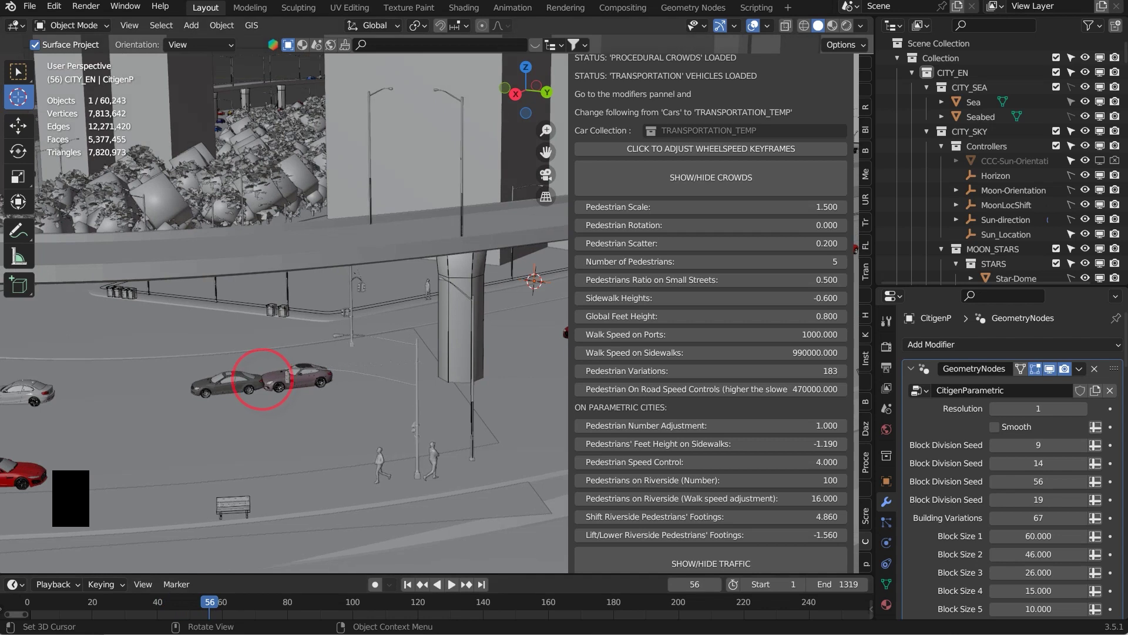
Set the traffic's Vehicle Variations to 138
{"action": "scroll", "coordinate": [711, 329], "scroll_direction": "up", "scroll_amount": 4}
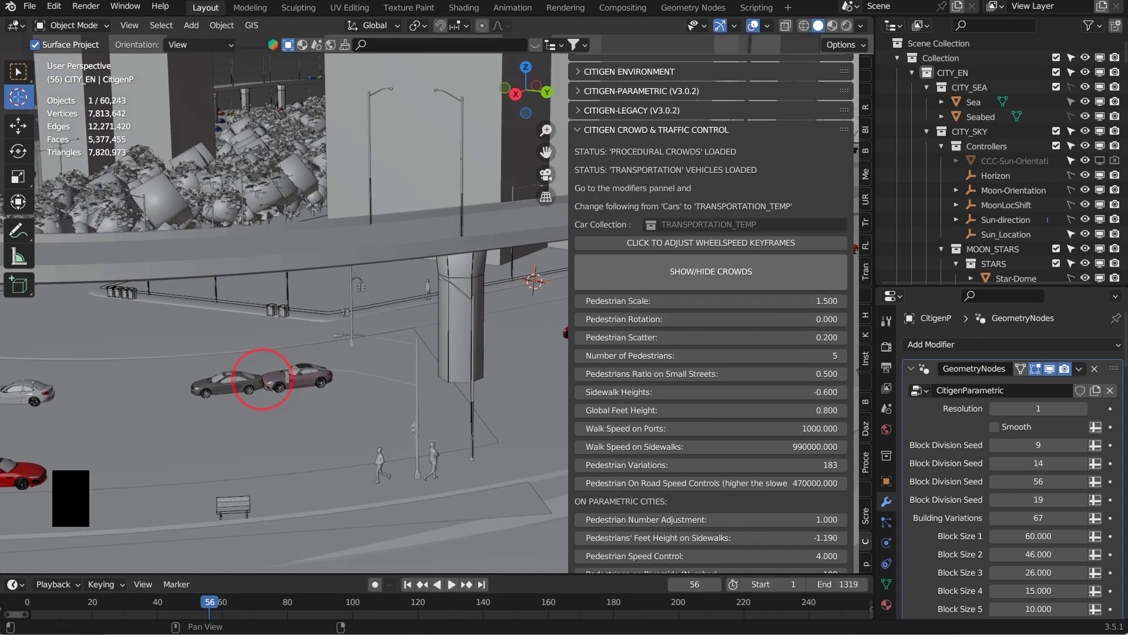
{"action": "scroll", "coordinate": [711, 294], "scroll_direction": "down", "scroll_amount": 6}
{"action": "scroll", "coordinate": [711, 286], "scroll_direction": "down", "scroll_amount": 6}
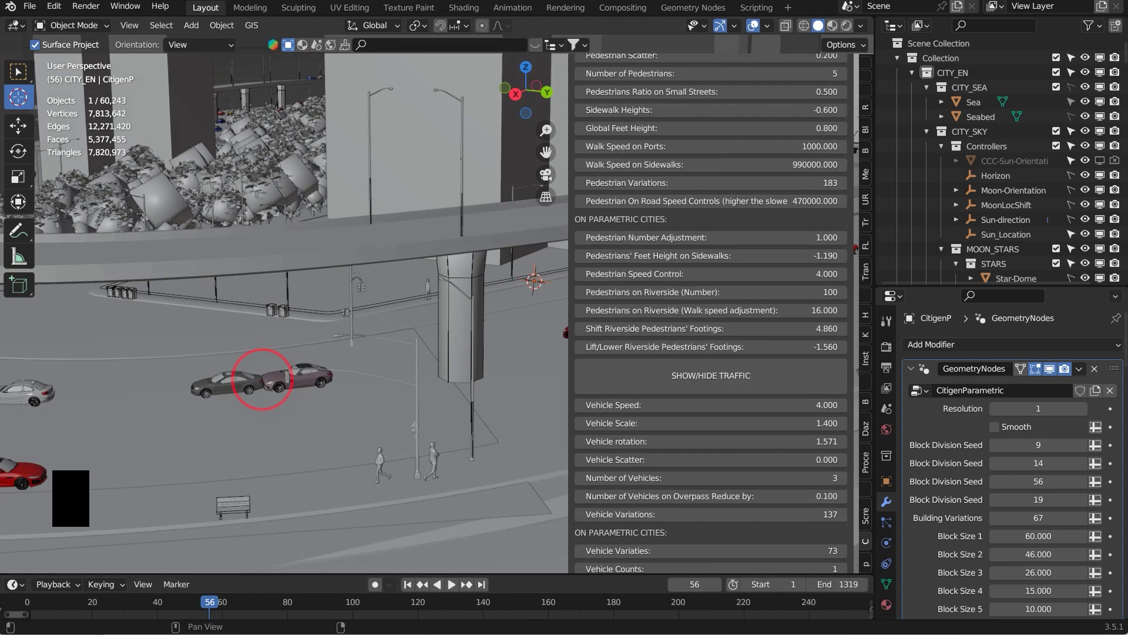
{"action": "scroll", "coordinate": [711, 312], "scroll_direction": "down", "scroll_amount": 1}
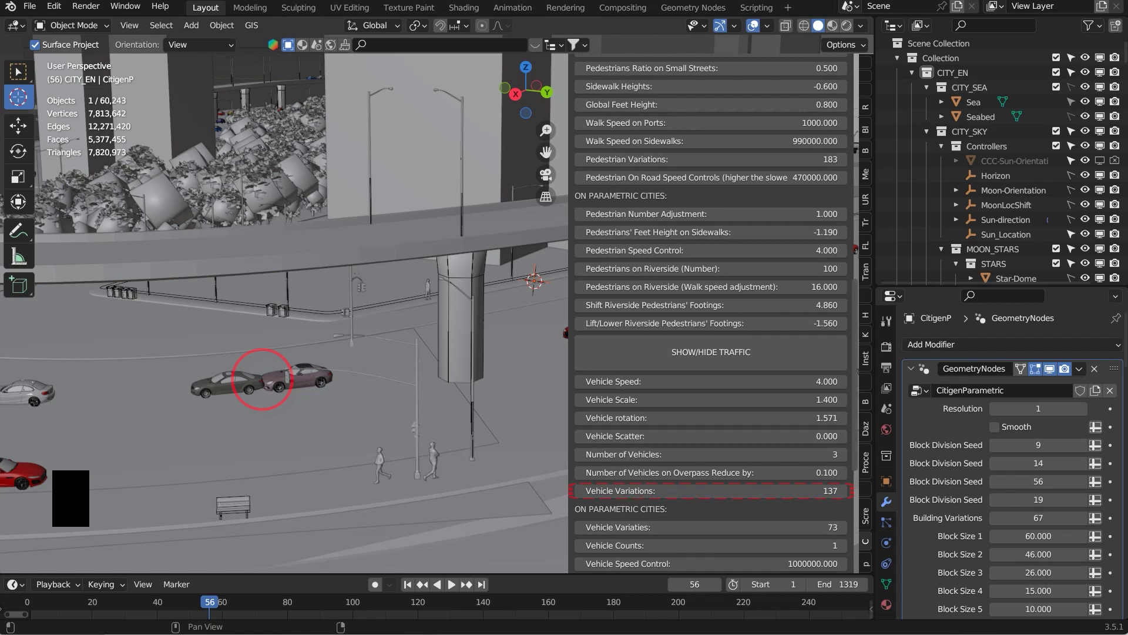
{"action": "left_click", "coordinate": [843, 490]}
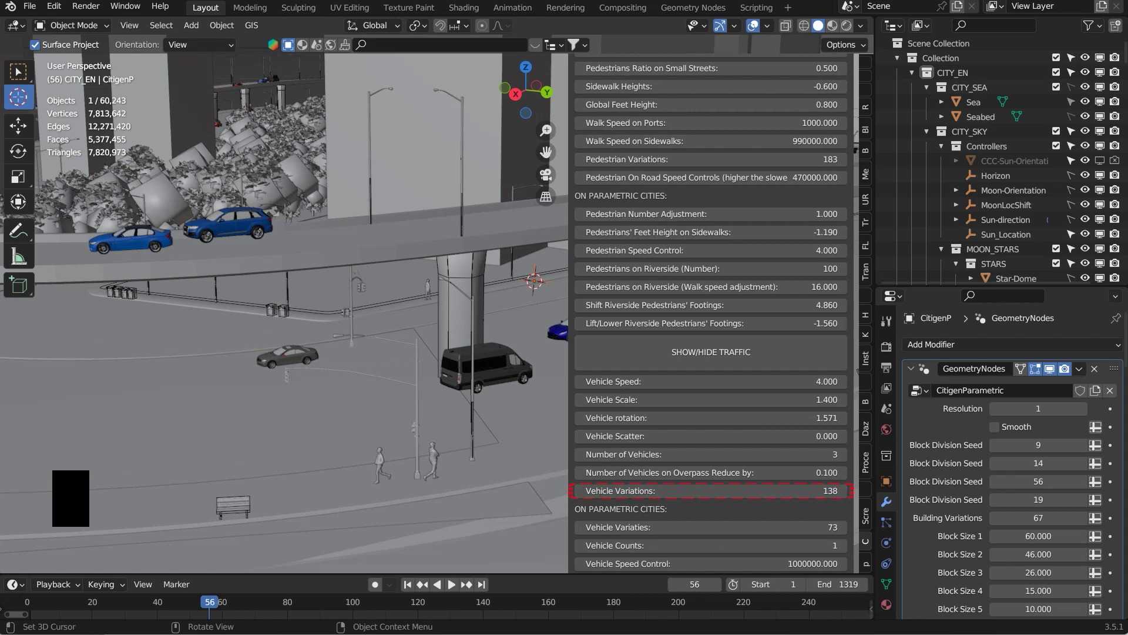
Frame the riverside road and overpass traffic from a low angle and set the output resolution scale to 30%
{"action": "scroll", "coordinate": [284, 303], "scroll_direction": "down", "scroll_amount": 5}
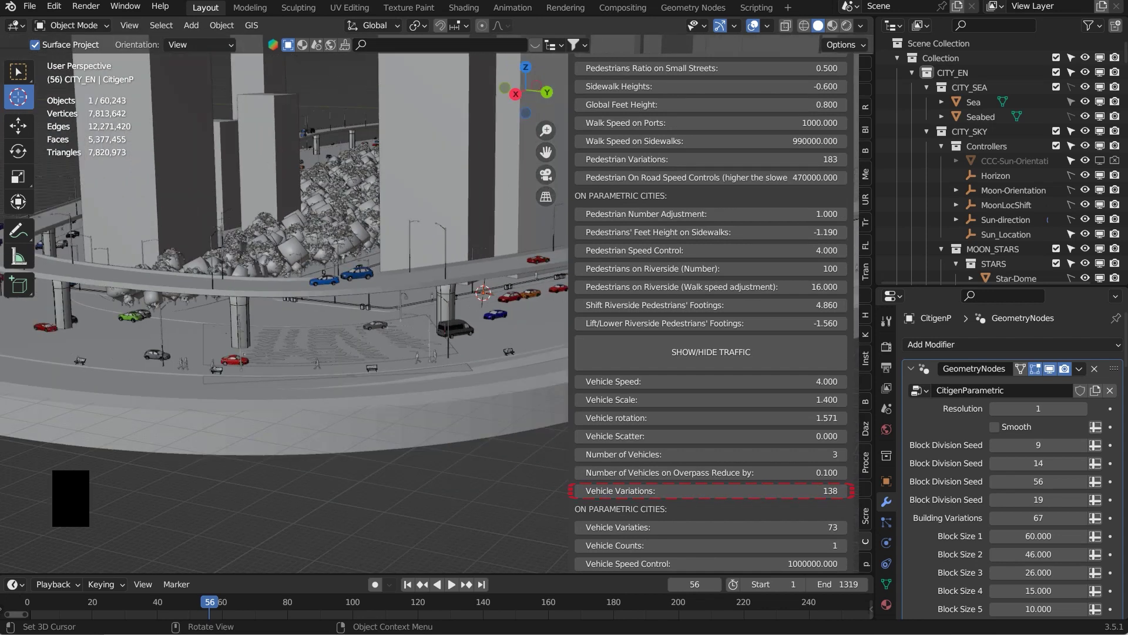
{"action": "middle_click_drag", "start_coordinate": [284, 303], "coordinate": [272, 336]}
{"action": "scroll", "coordinate": [272, 336], "scroll_direction": "up", "scroll_amount": 2}
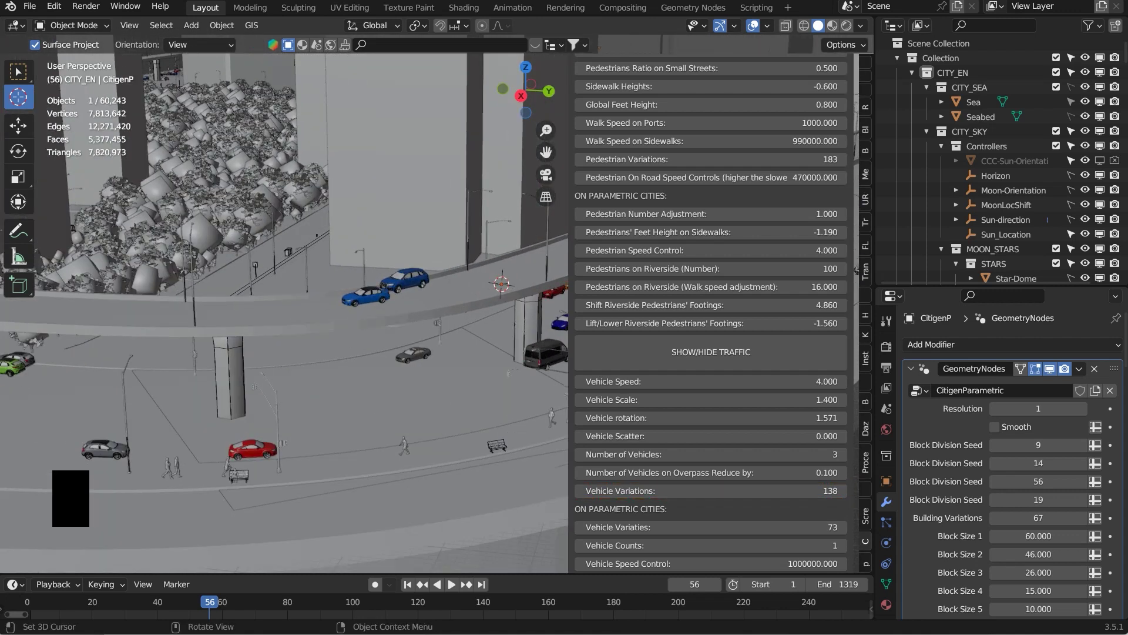
{"action": "middle_click_drag", "start_coordinate": [272, 336], "coordinate": [269, 329]}
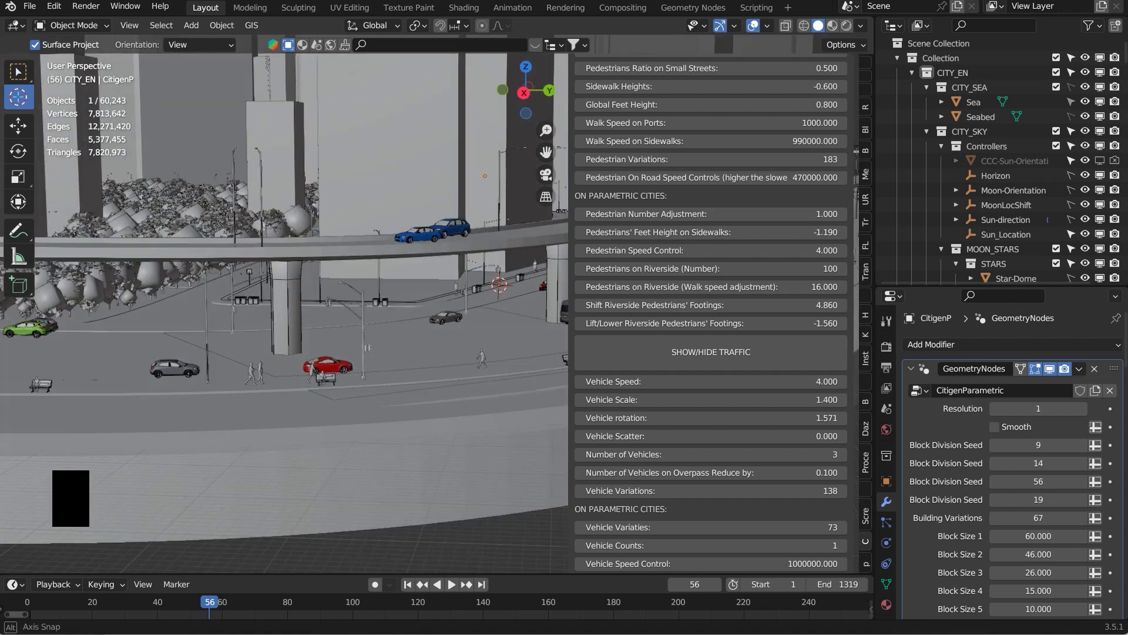
{"action": "scroll", "coordinate": [284, 226], "scroll_direction": "up", "scroll_amount": 2}
{"action": "scroll", "coordinate": [284, 226], "scroll_direction": "up", "scroll_amount": 2}
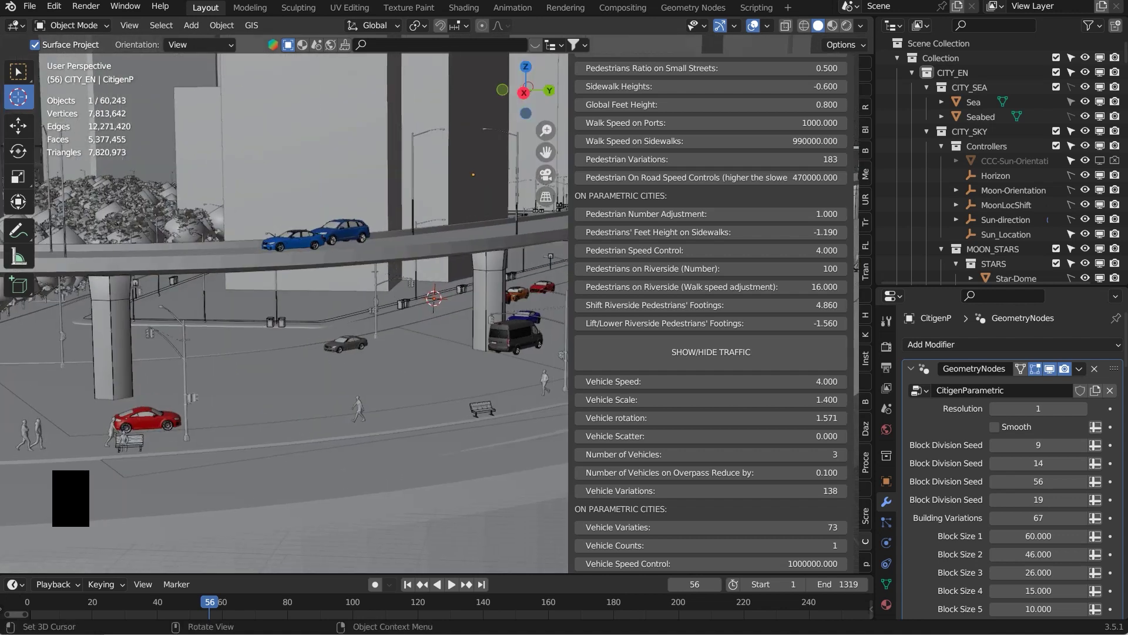
{"action": "middle_click_drag", "start_coordinate": [284, 226], "coordinate": [332, 212], "text": "shift"}
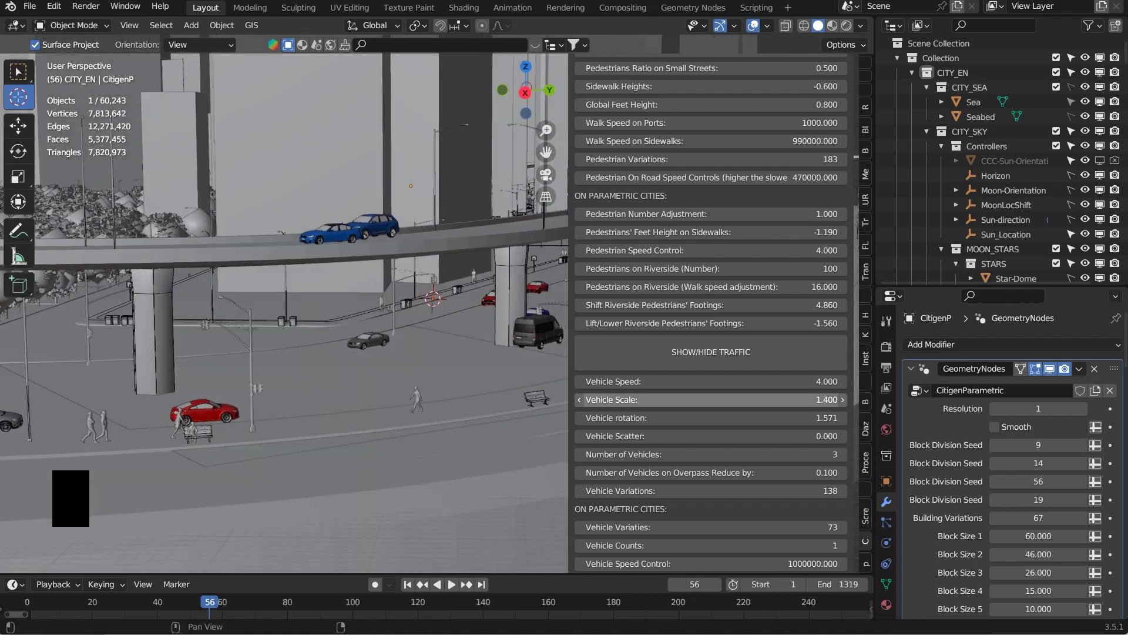
{"action": "left_click", "coordinate": [886, 347]}
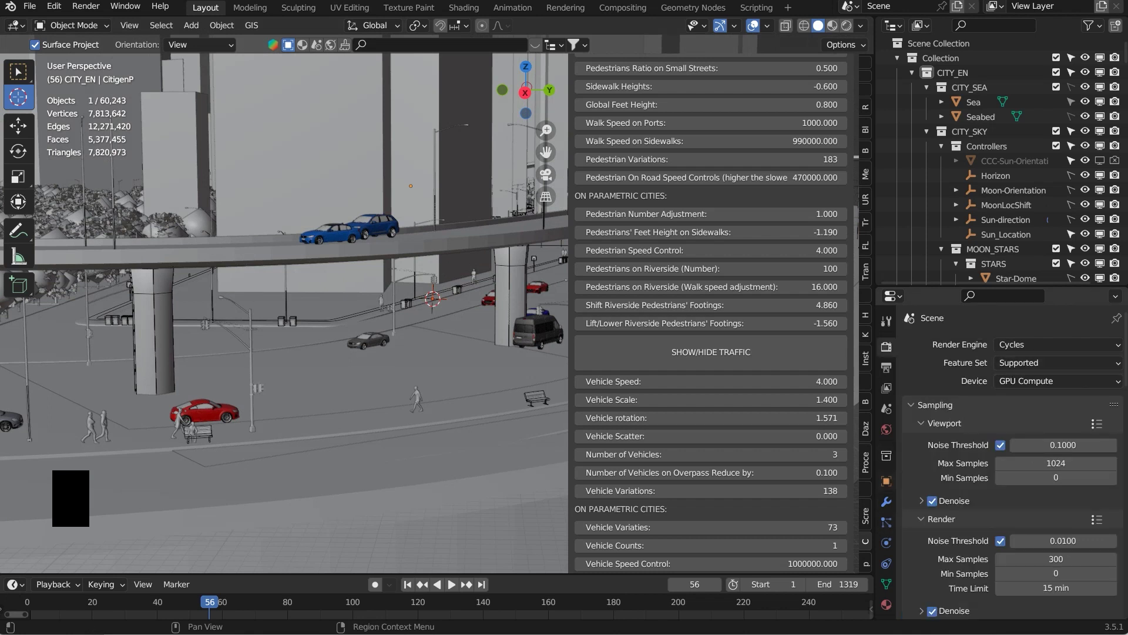
{"action": "left_click", "coordinate": [886, 368]}
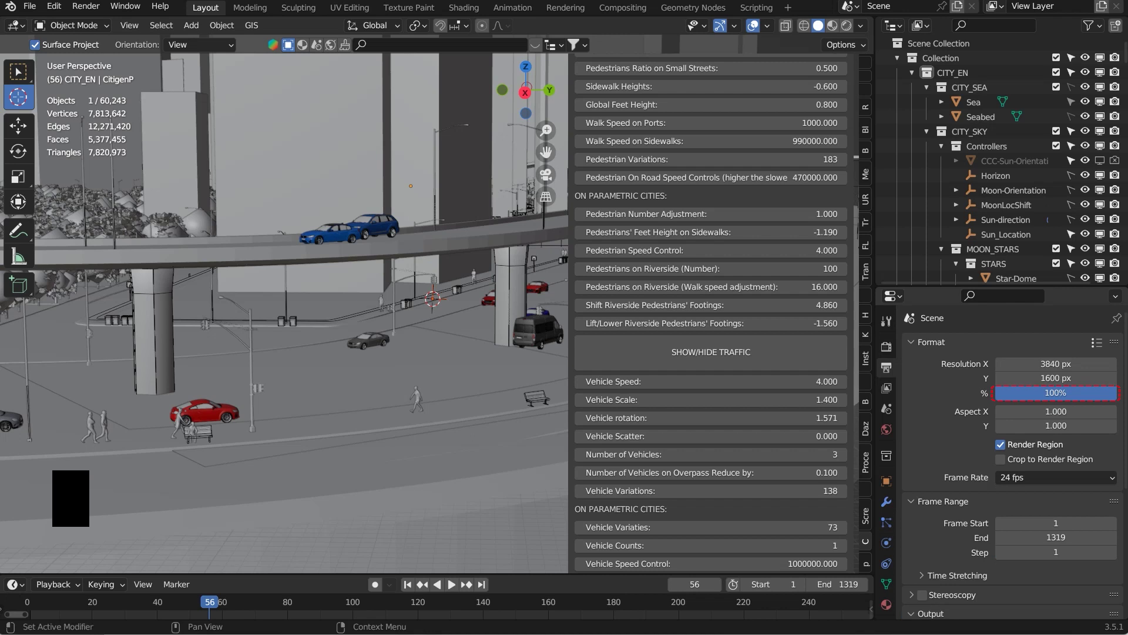
{"action": "left_click", "coordinate": [1056, 392]}
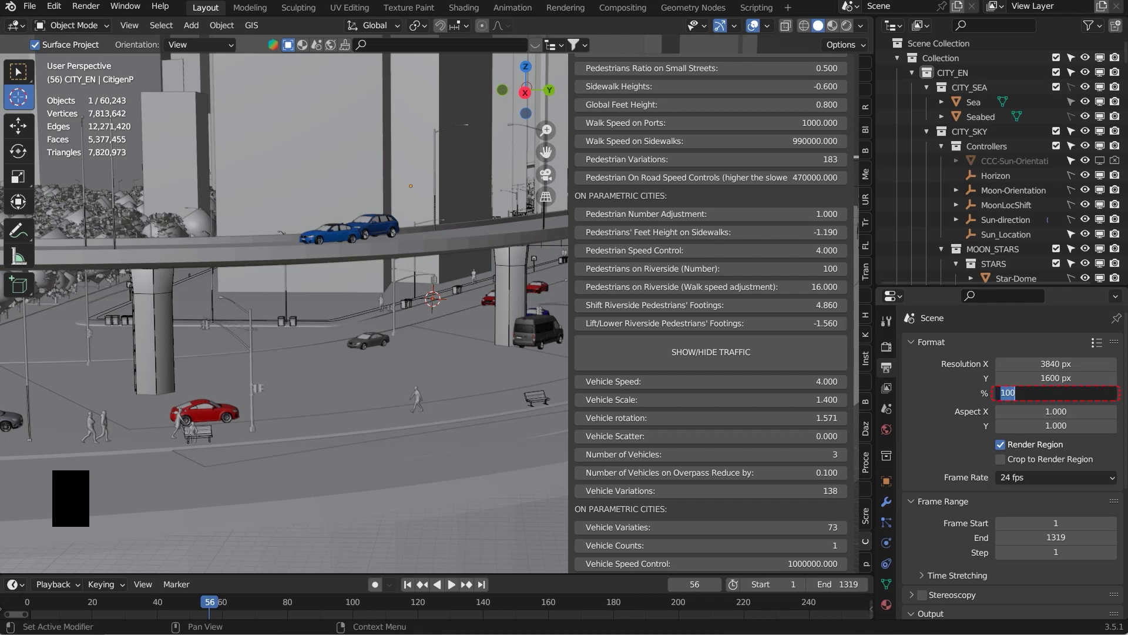
{"action": "type", "text": "30"}
{"action": "key", "text": "Return"}
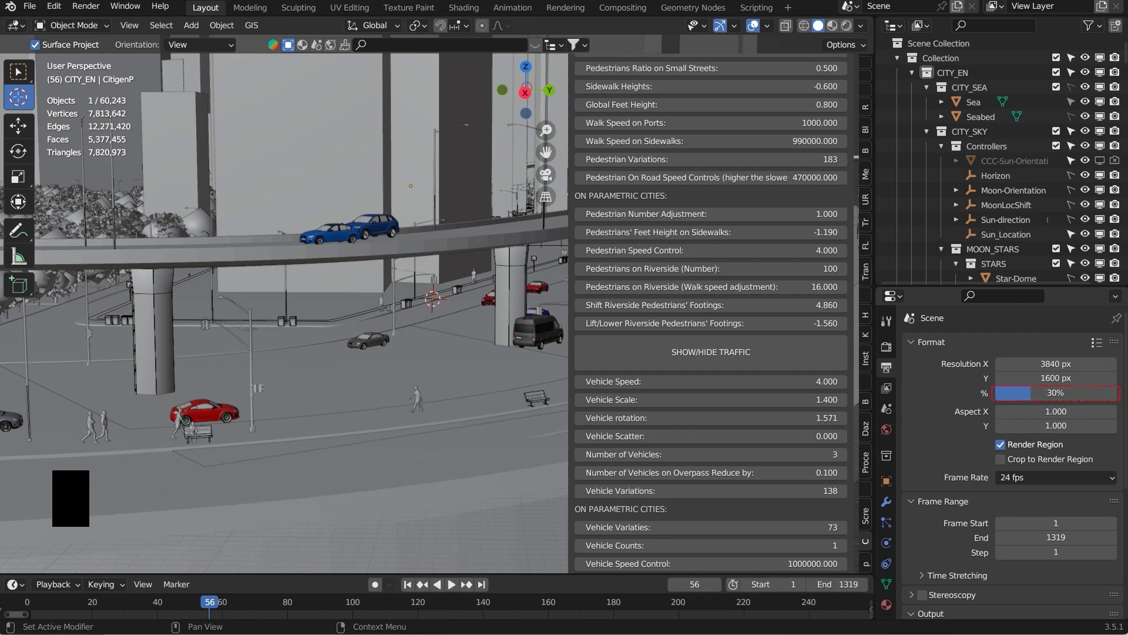
Render the current viewport as an animation and play back the rendered result
{"action": "scroll", "coordinate": [1017, 464], "scroll_direction": "down", "scroll_amount": 7}
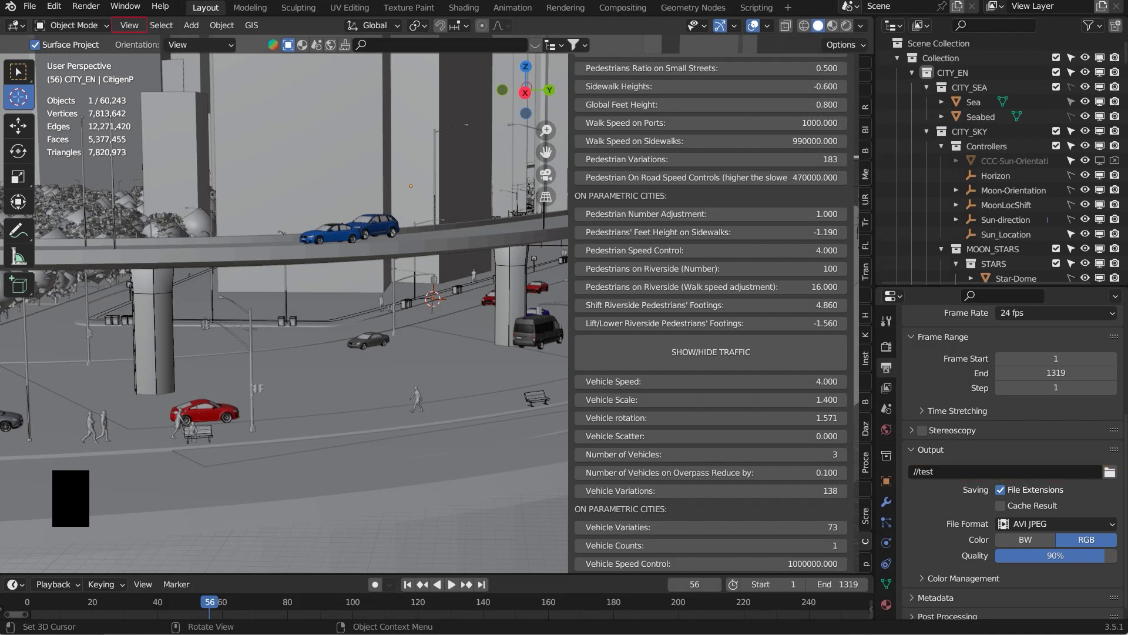
{"action": "left_click", "coordinate": [130, 25]}
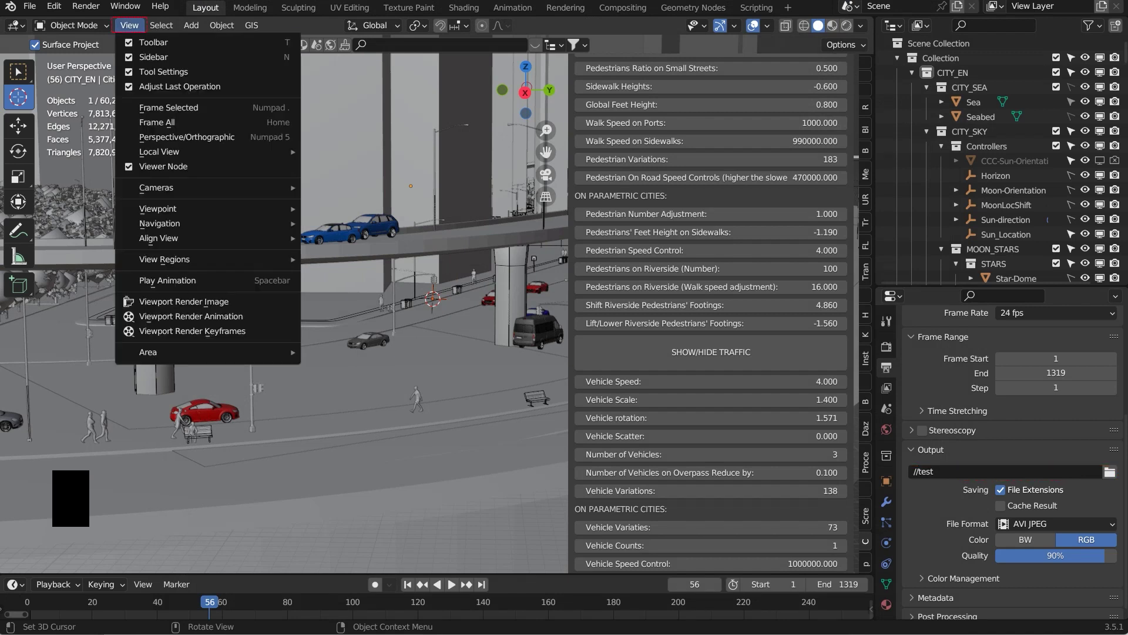
{"action": "left_click", "coordinate": [191, 316]}
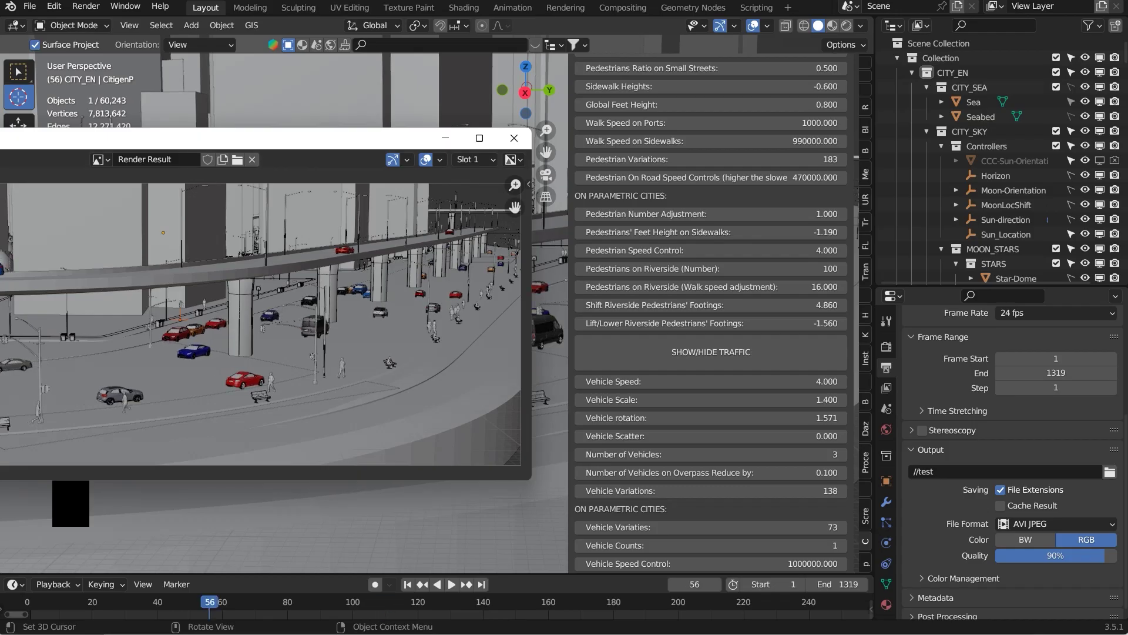
{"action": "left_click_drag", "start_coordinate": [287, 139], "coordinate": [541, 150]}
{"action": "left_click", "coordinate": [86, 6]}
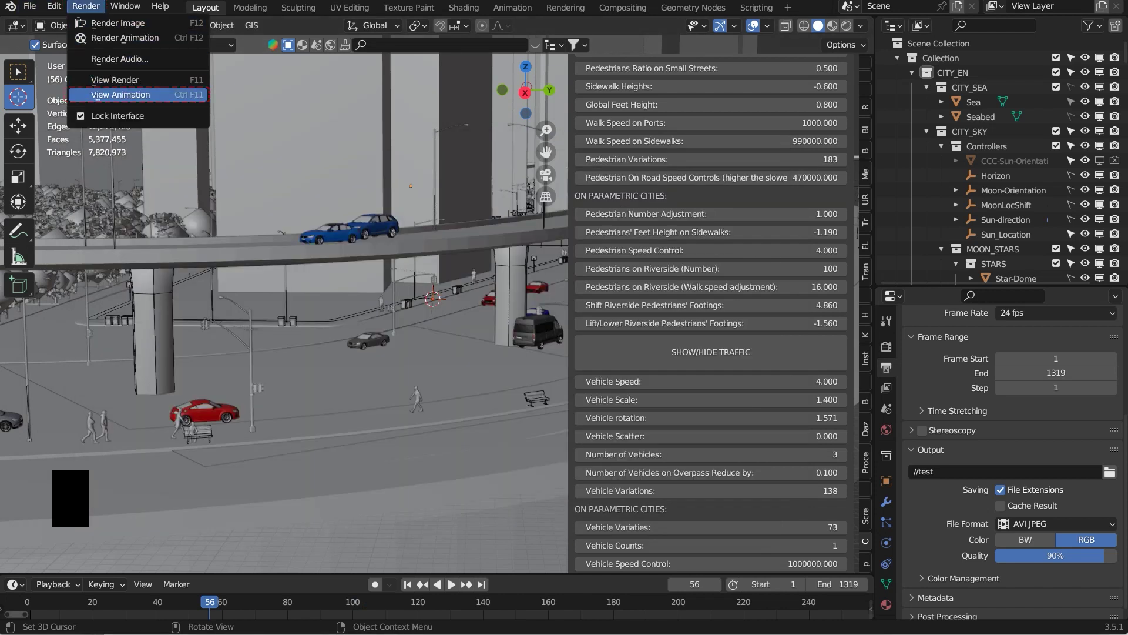
{"action": "left_click", "coordinate": [121, 95]}
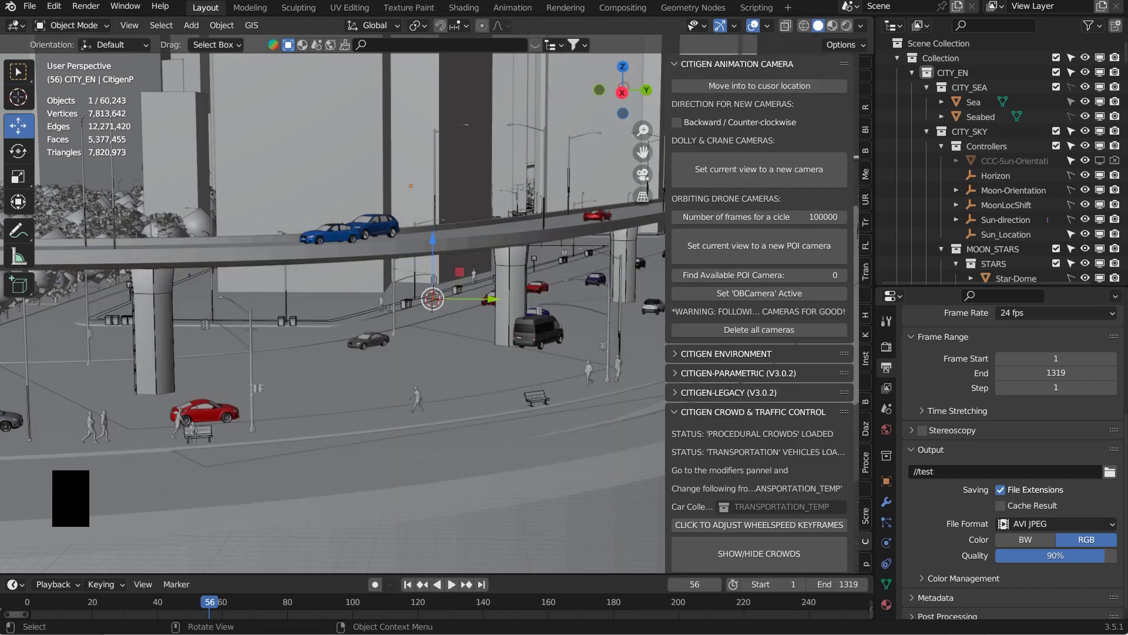
Switch the parametric city from proxies to its real buildings and show the riverside skyline in rendered shading
{"action": "left_click", "coordinate": [411, 186]}
{"action": "scroll", "coordinate": [332, 306], "scroll_direction": "down", "scroll_amount": 8}
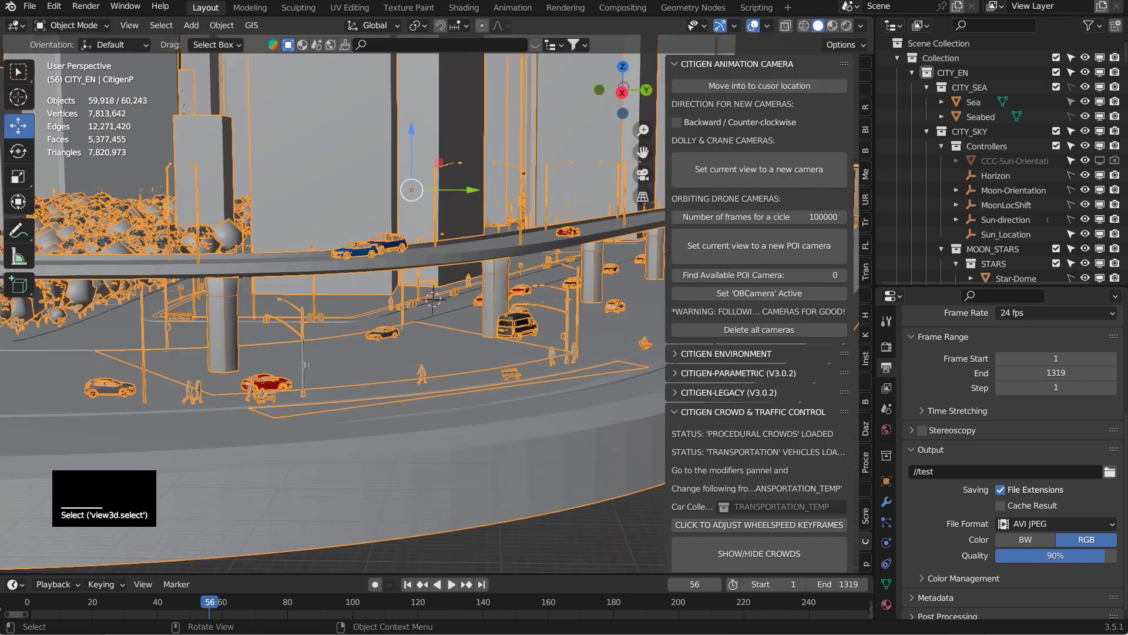
{"action": "middle_click_drag", "start_coordinate": [398, 324], "coordinate": [81, 346]}
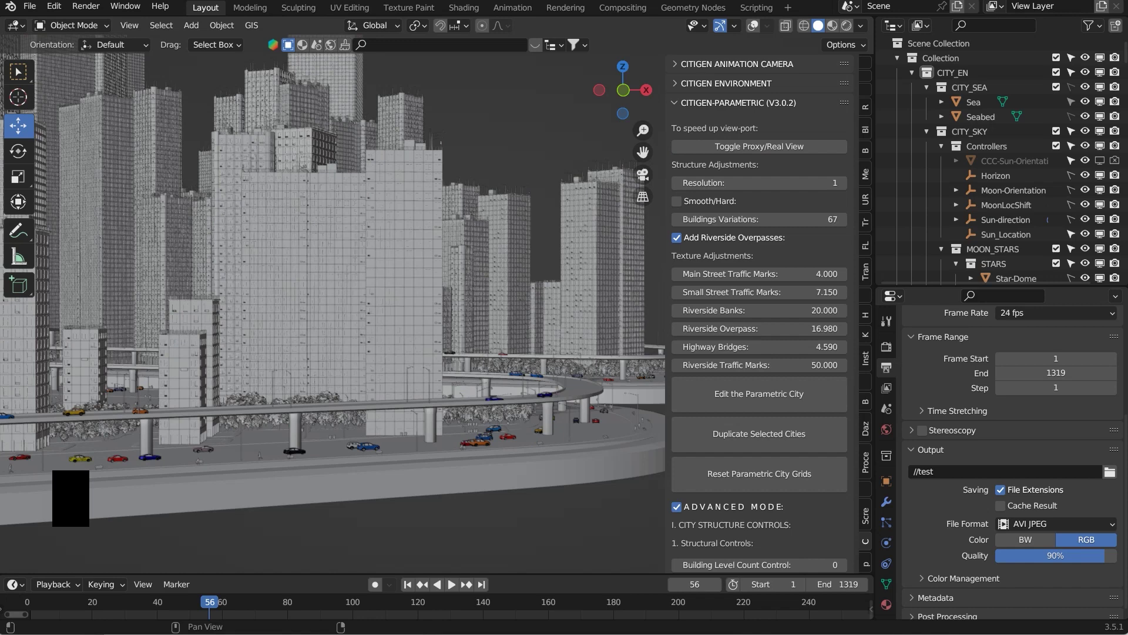
{"action": "left_click", "coordinate": [846, 26]}
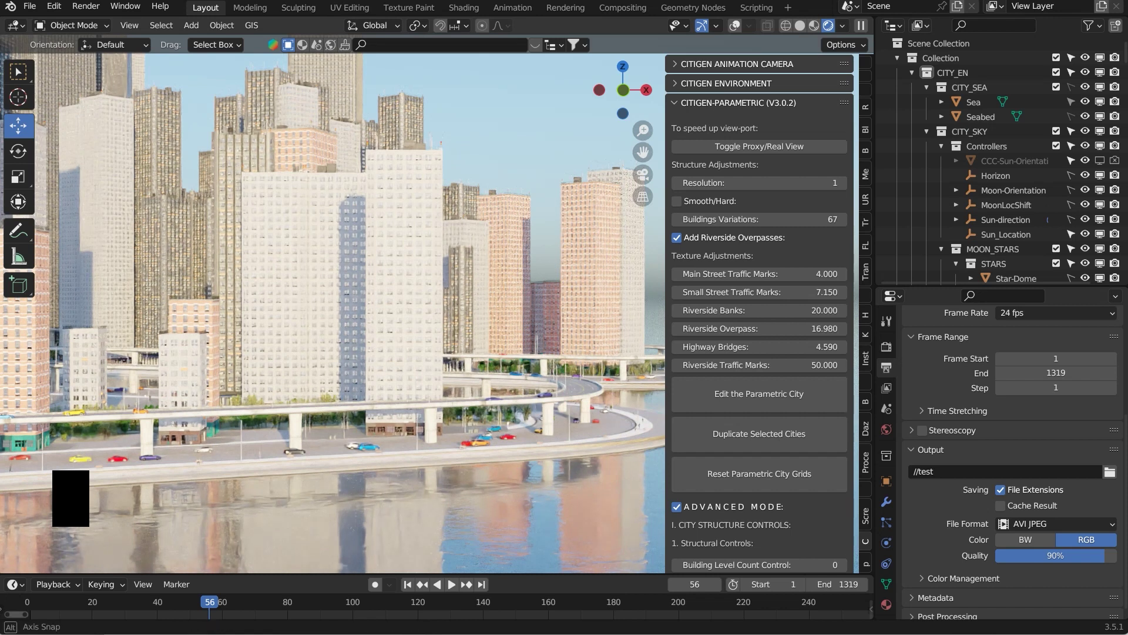
Inspect the rendered city up close, covering the building facades, the main street traffic and a riverside pedestrian
{"action": "mouse_move", "coordinate": [623, 90]}
{"action": "left_mouse_down"}
{"action": "mouse_move", "coordinate": [626, 69]}
{"action": "mouse_move", "coordinate": [625, 93]}
{"action": "left_mouse_up"}
{"action": "scroll", "coordinate": [376, 305], "scroll_direction": "up", "scroll_amount": 5}
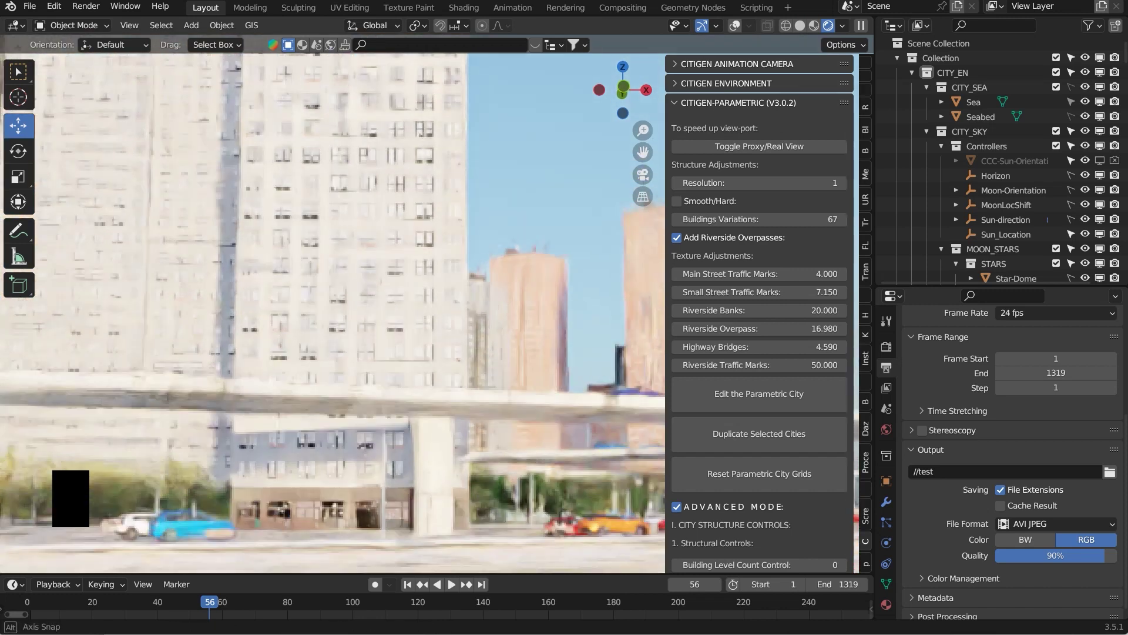
{"action": "scroll", "coordinate": [333, 313], "scroll_direction": "up", "scroll_amount": 2}
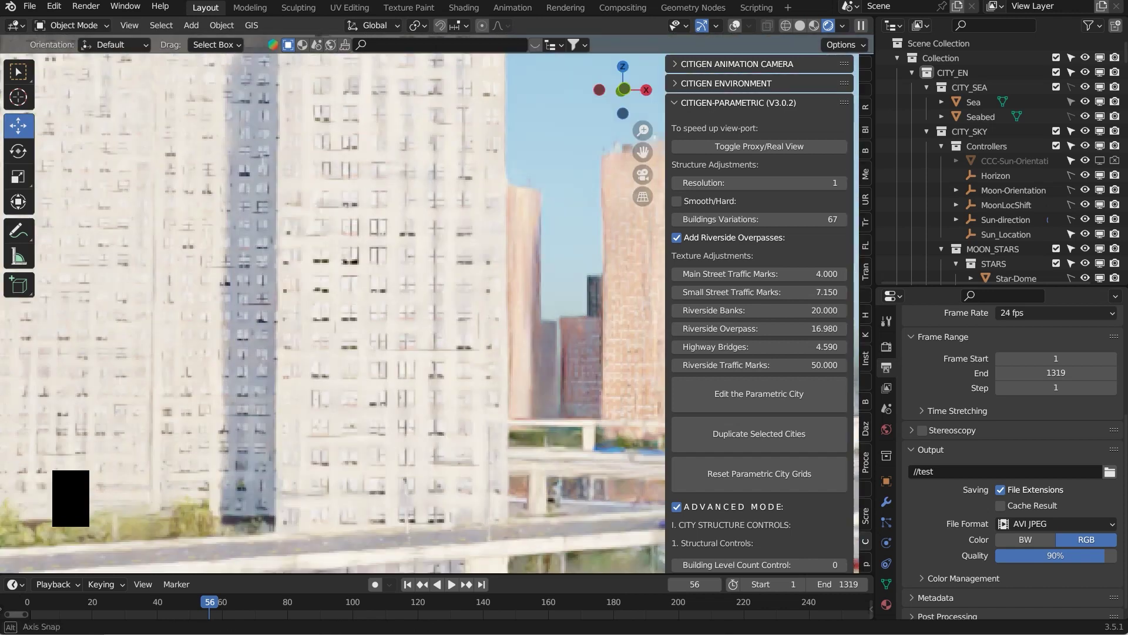
{"action": "scroll", "coordinate": [333, 313], "scroll_direction": "down", "scroll_amount": 2, "text": "shift"}
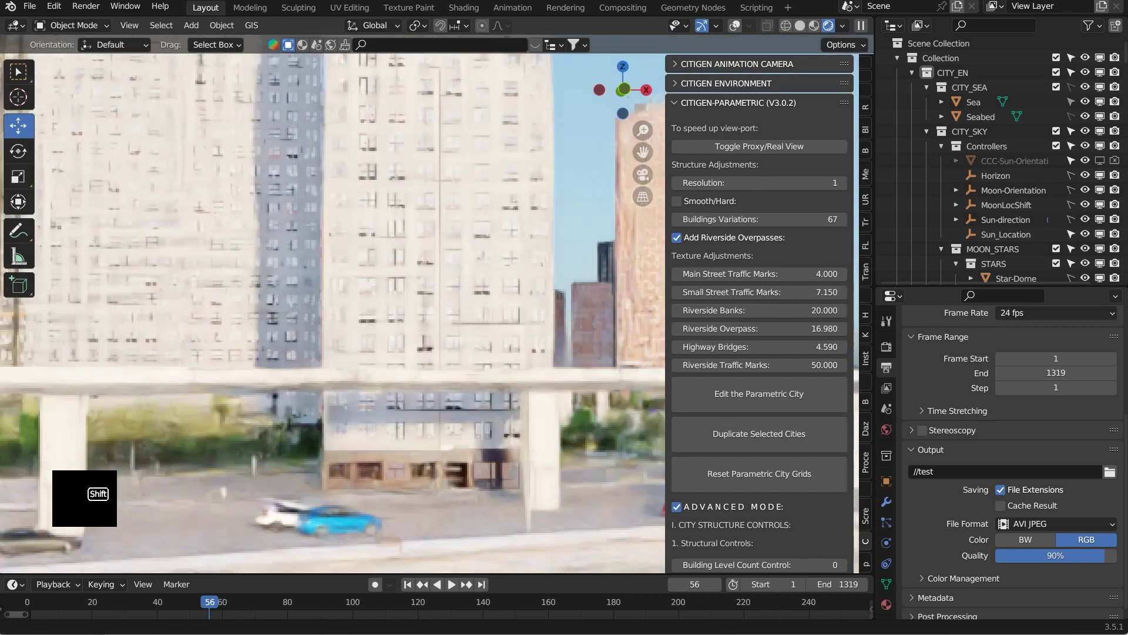
{"action": "middle_click_drag", "start_coordinate": [333, 313], "coordinate": [506, 141], "text": "shift"}
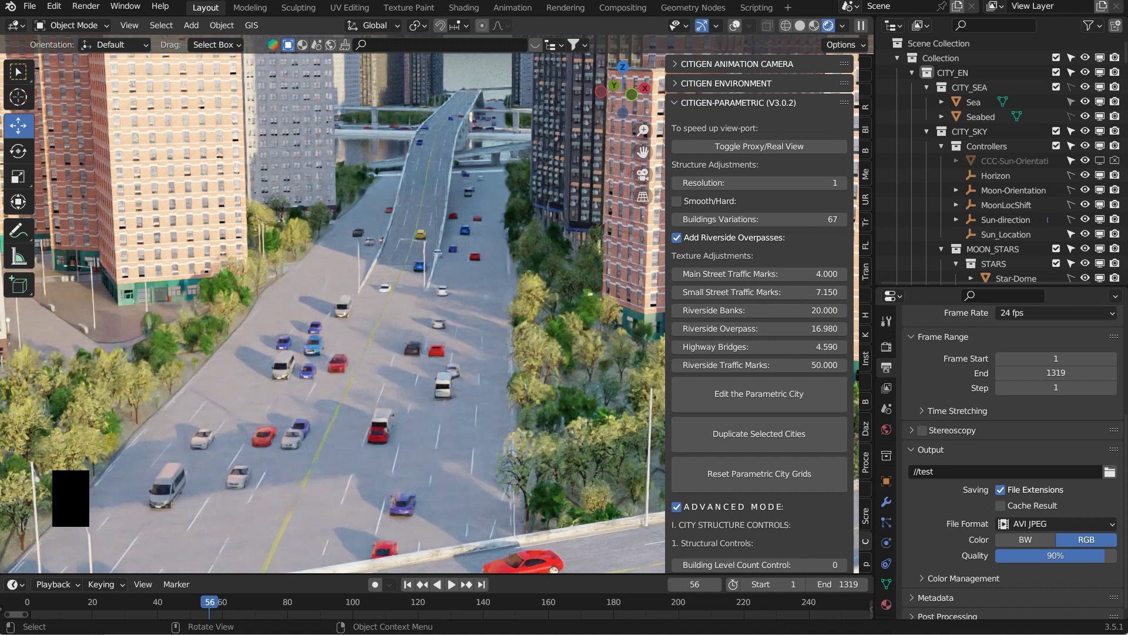
{"action": "middle_click_drag", "start_coordinate": [308, 231], "coordinate": [308, 162]}
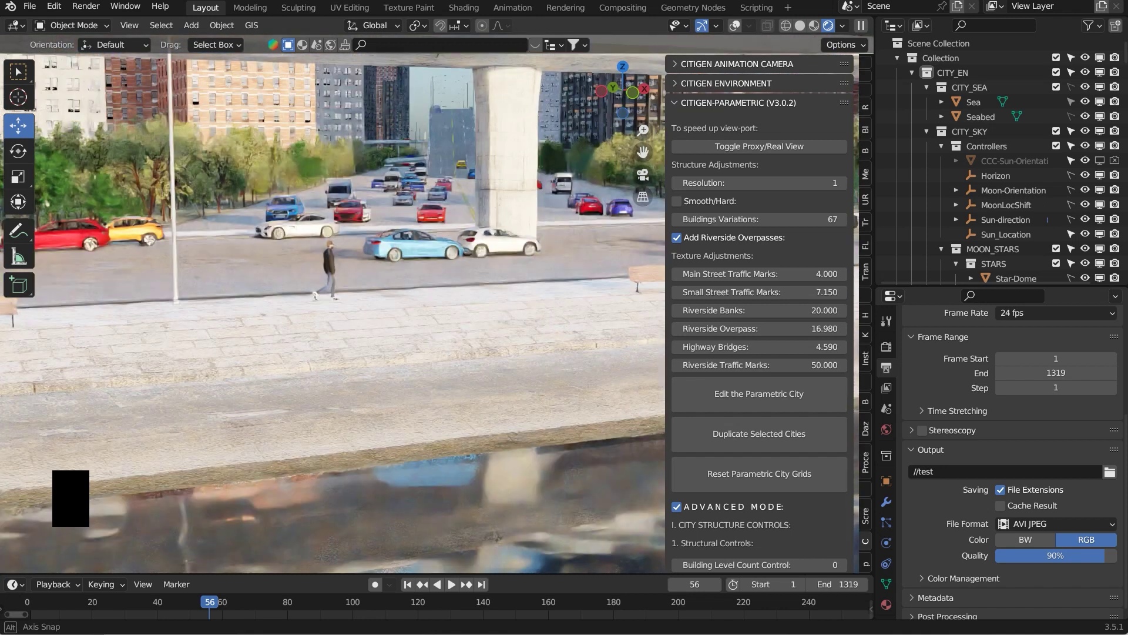
{"action": "middle_click_drag", "start_coordinate": [329, 294], "coordinate": [200, 227], "text": "shift"}
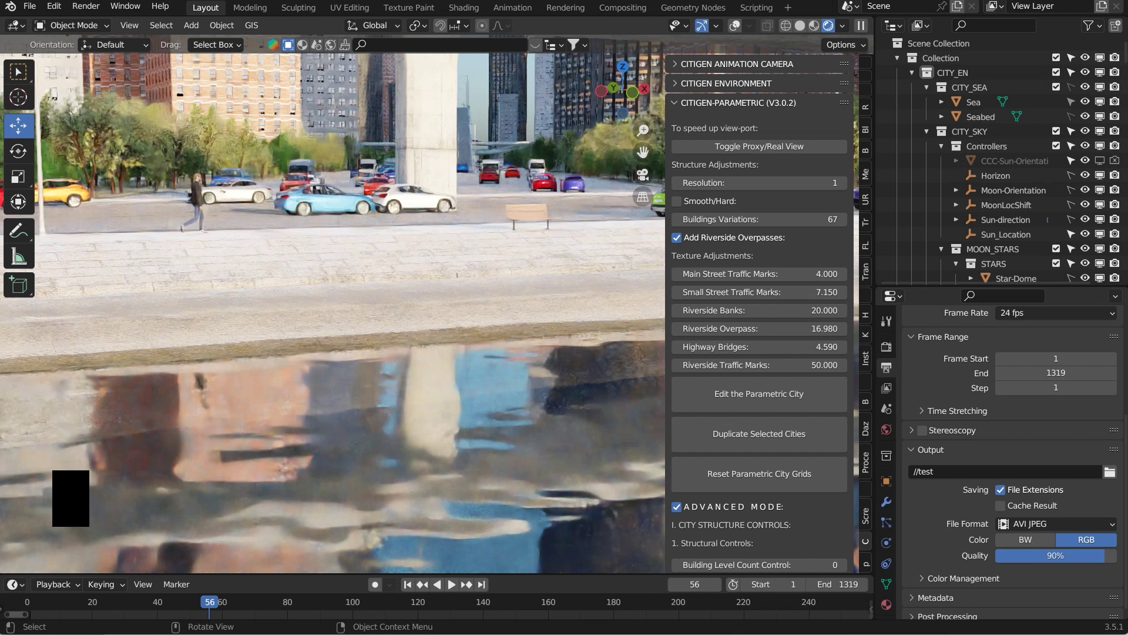
Activate the Cursor tool and use the CITIGEN animation camera options to move the view into the cursor location
{"action": "left_click", "coordinate": [19, 97]}
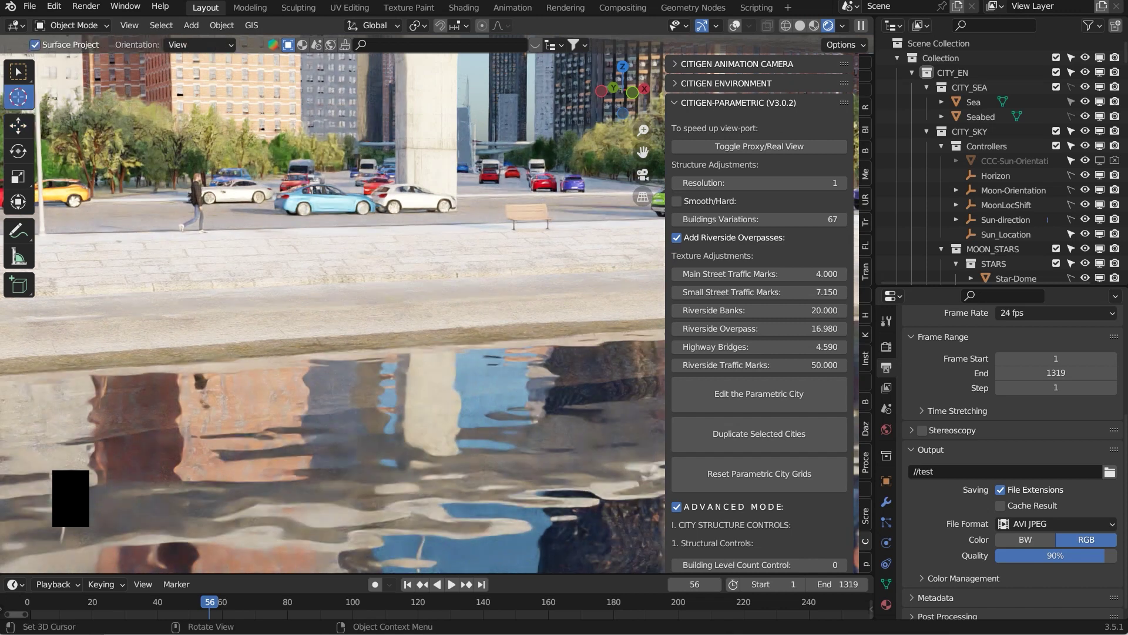
{"action": "left_click", "coordinate": [737, 64]}
{"action": "left_click", "coordinate": [760, 86]}
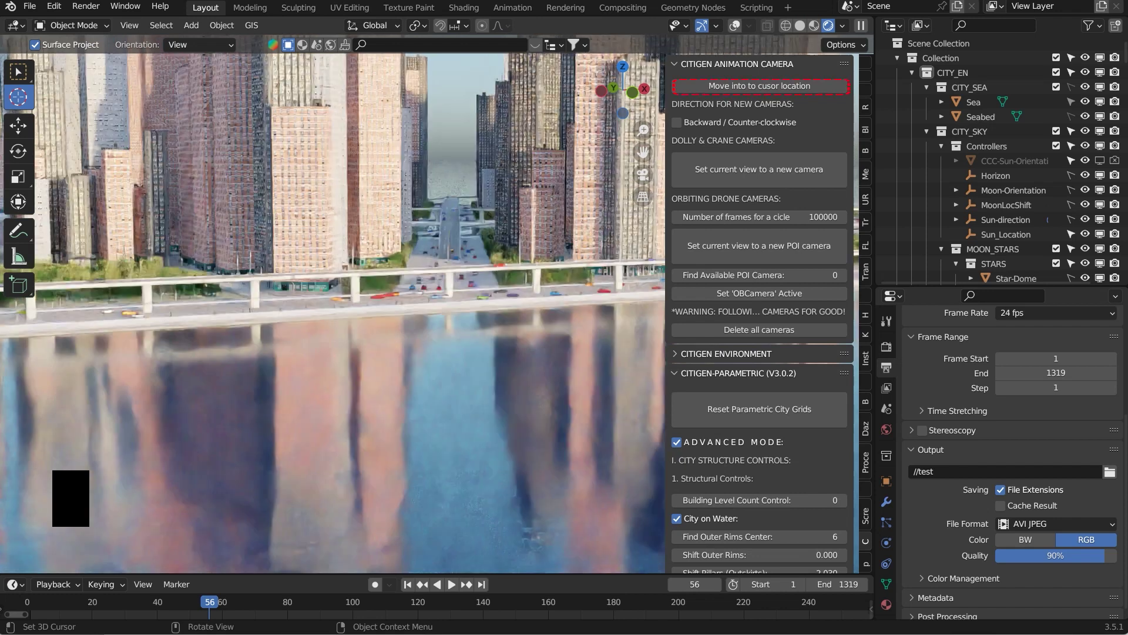
Inspect the waterfront promenade at street level and along the elevated highway beside it
{"action": "key", "text": "KP_Decimal"}
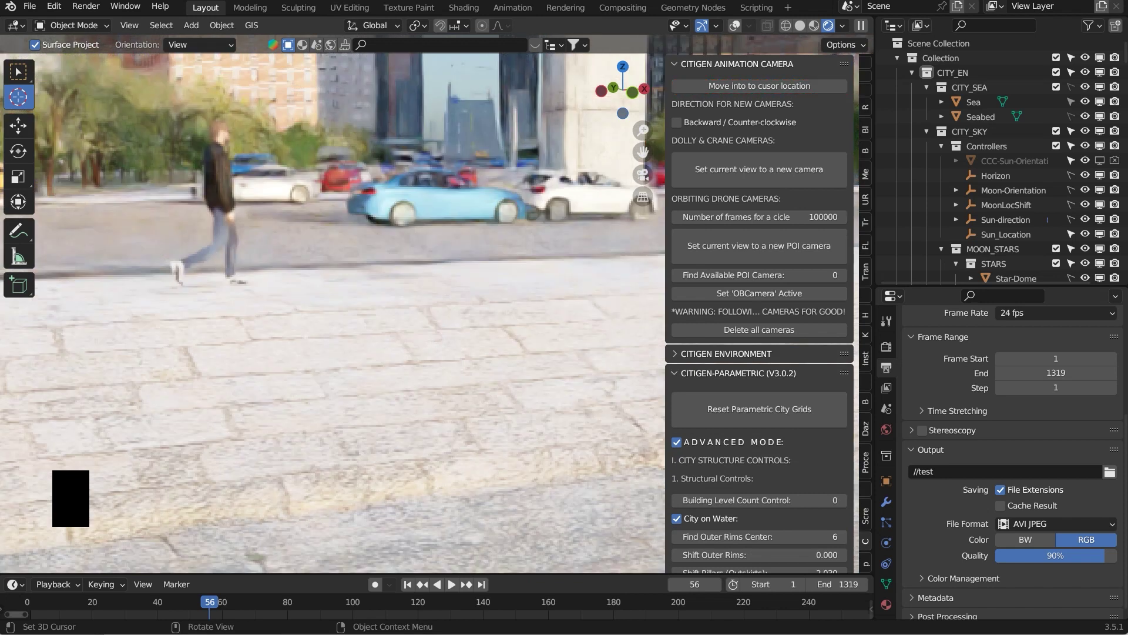
{"action": "middle_click_drag", "start_coordinate": [329, 305], "coordinate": [414, 300]}
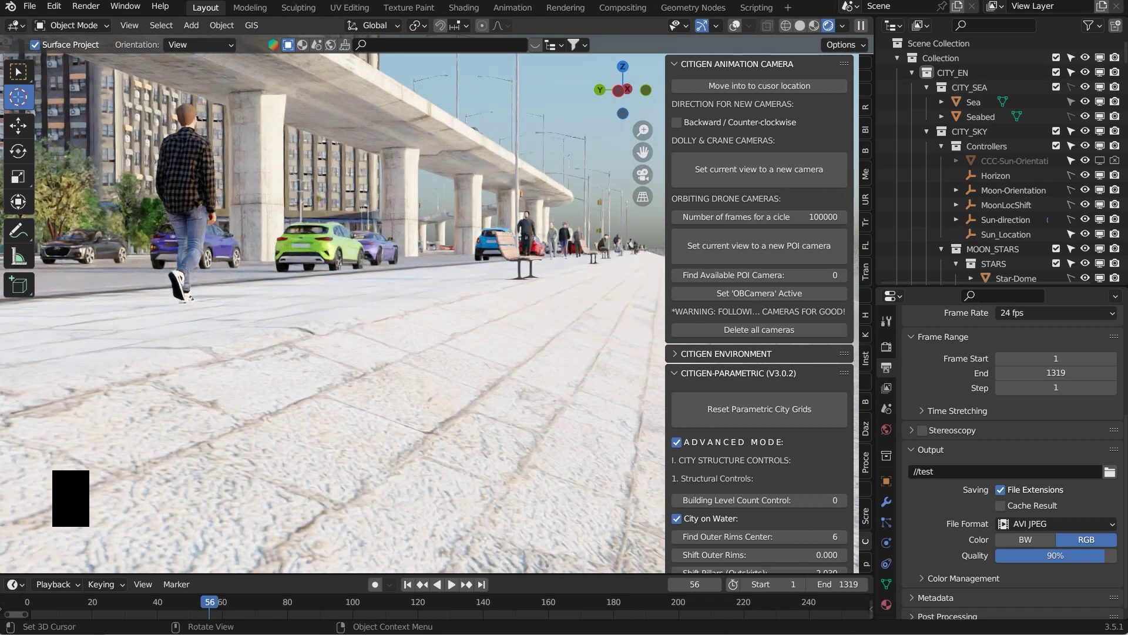
{"action": "scroll", "coordinate": [333, 306], "scroll_direction": "down", "scroll_amount": 1}
{"action": "scroll", "coordinate": [333, 306], "scroll_direction": "up", "scroll_amount": 1}
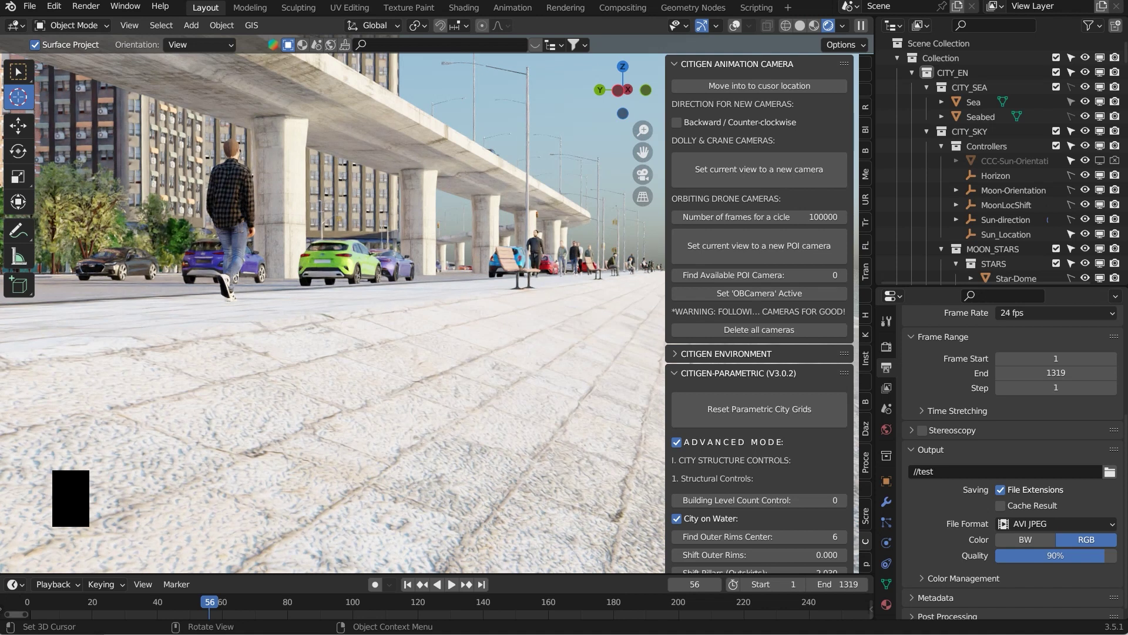
{"action": "middle_click_drag", "start_coordinate": [329, 294], "coordinate": [629, 294]}
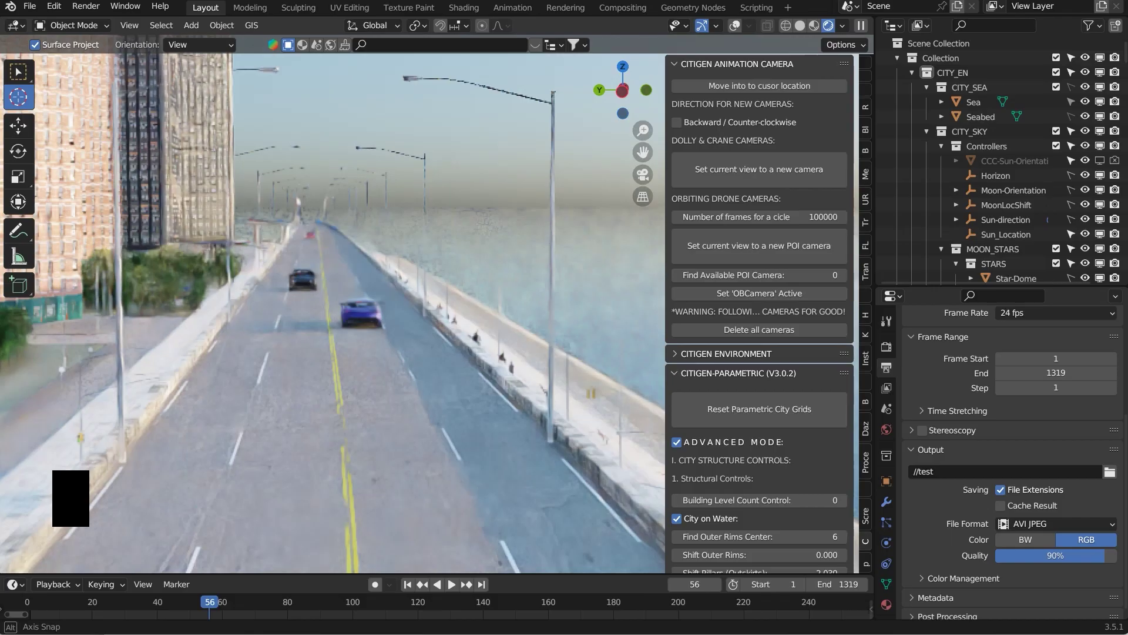
{"action": "middle_click_drag", "start_coordinate": [628, 294], "coordinate": [646, 294]}
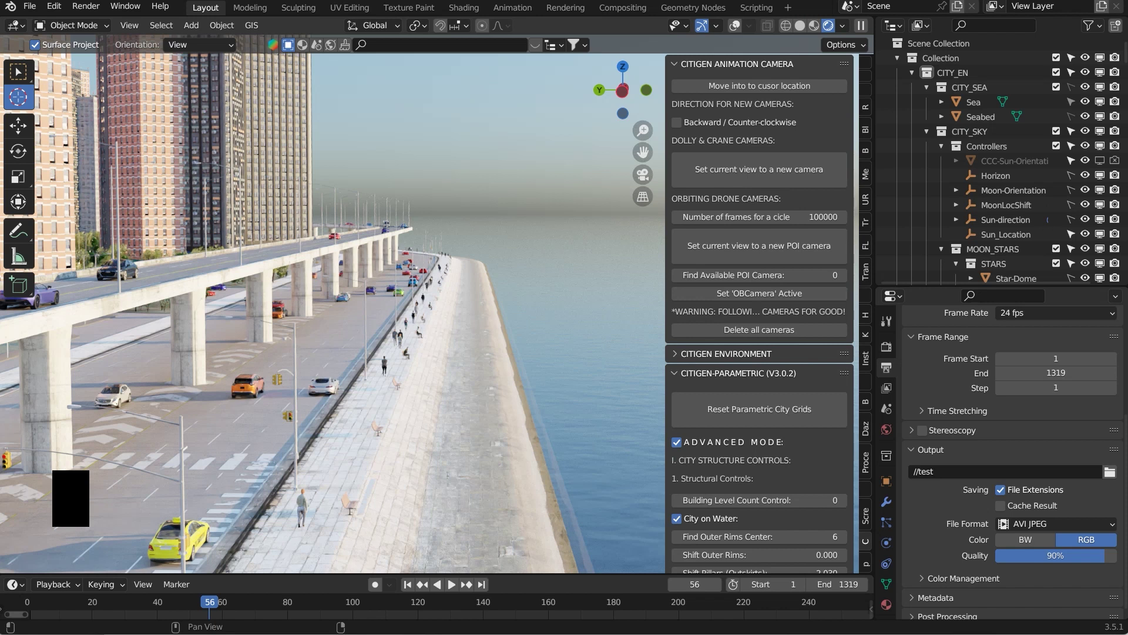
Save the current scene file under its existing name
{"action": "left_click", "coordinate": [29, 6]}
{"action": "mouse_move", "coordinate": [88, 82]}
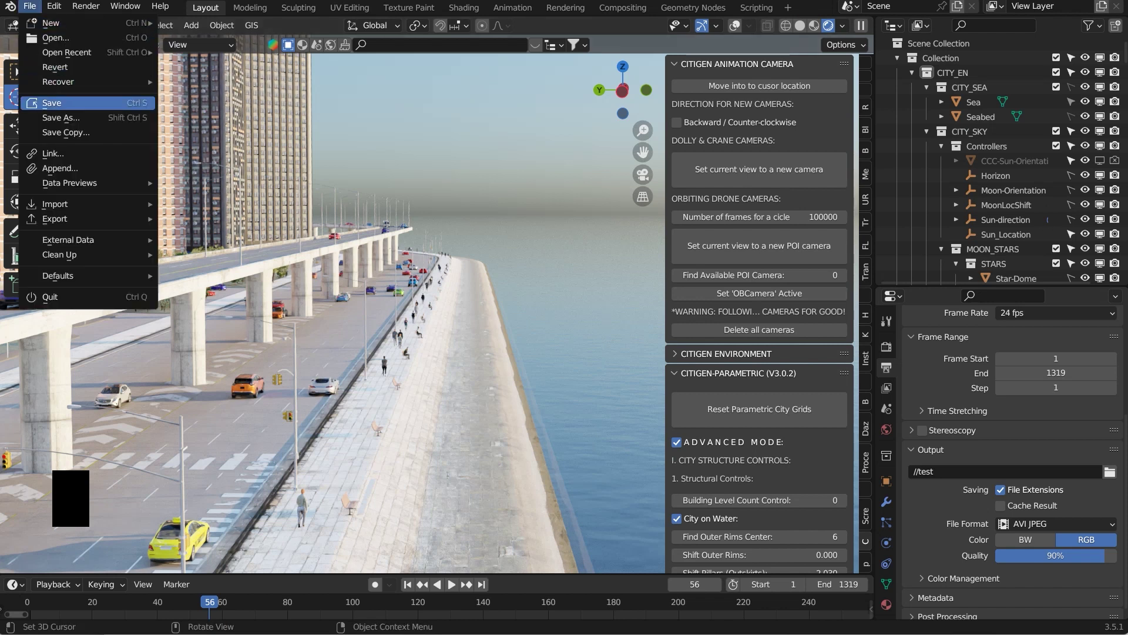
{"action": "left_click", "coordinate": [82, 102]}
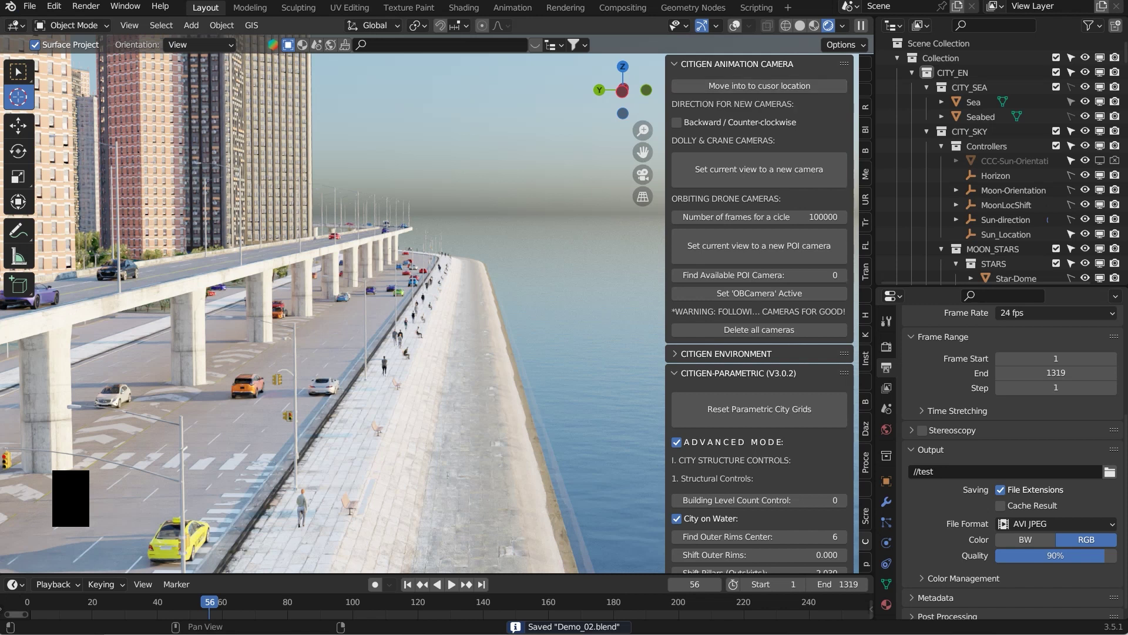
Collapse the Citigen camera and parametric settings, expand the environment settings, and apply the Morning sky preset
{"action": "left_click", "coordinate": [674, 64]}
{"action": "left_click", "coordinate": [675, 103]}
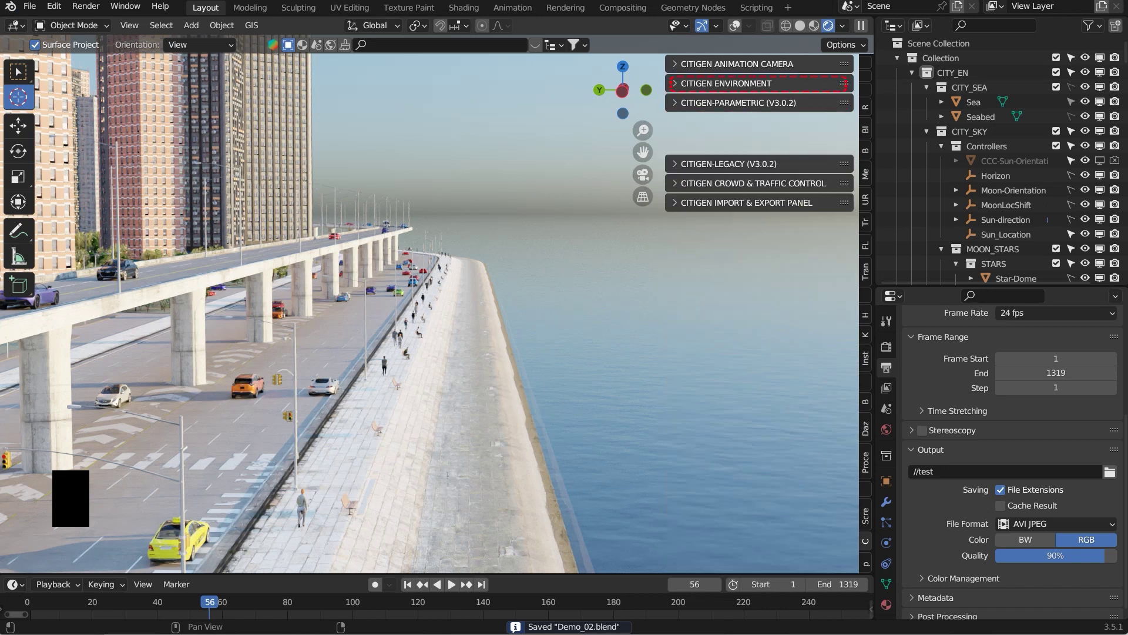
{"action": "left_click", "coordinate": [674, 83]}
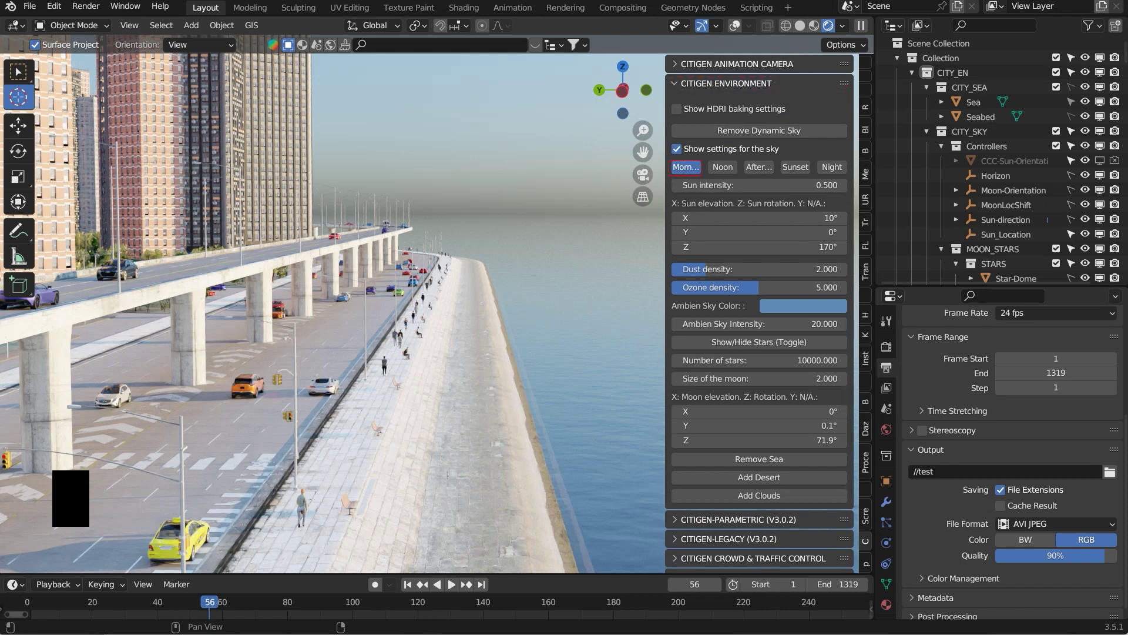
{"action": "left_click", "coordinate": [686, 167]}
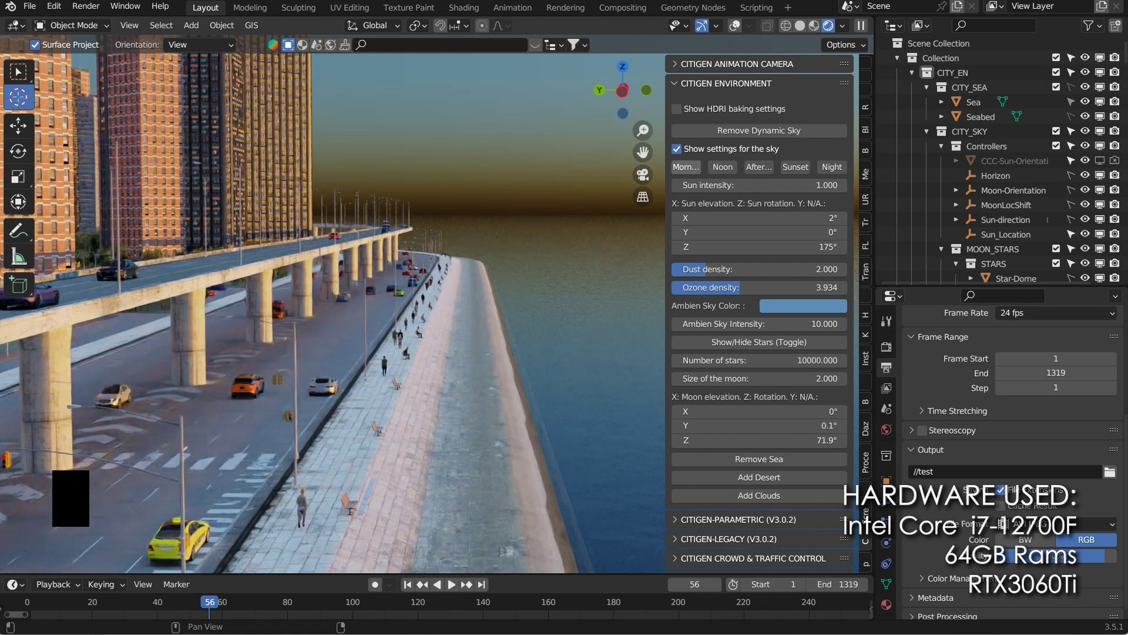
Expand the Citigen Crowd & Traffic Control settings and hide the pedestrian crowds
{"action": "scroll", "coordinate": [759, 310], "scroll_direction": "down", "scroll_amount": 1}
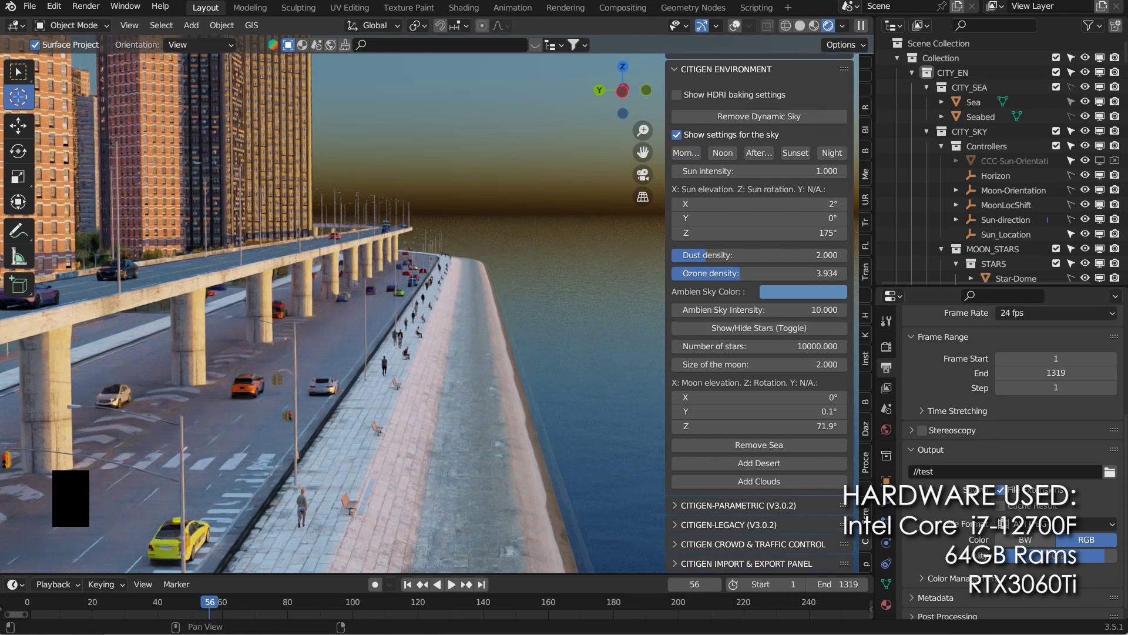
{"action": "left_click", "coordinate": [752, 544]}
{"action": "scroll", "coordinate": [758, 516], "scroll_direction": "down", "scroll_amount": 10}
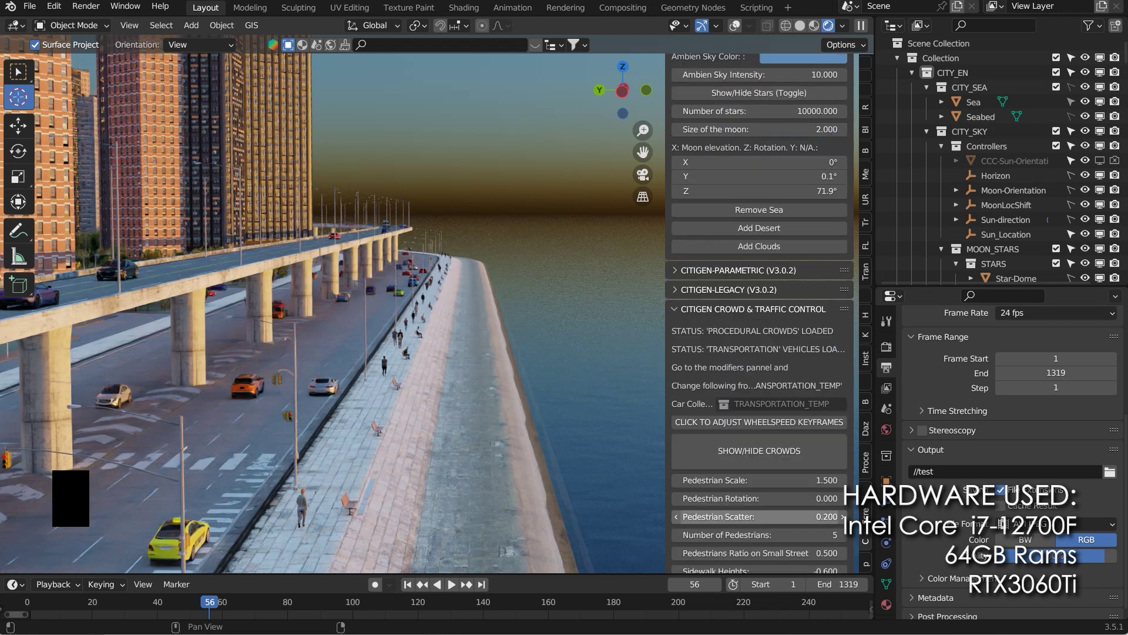
{"action": "left_click", "coordinate": [760, 450]}
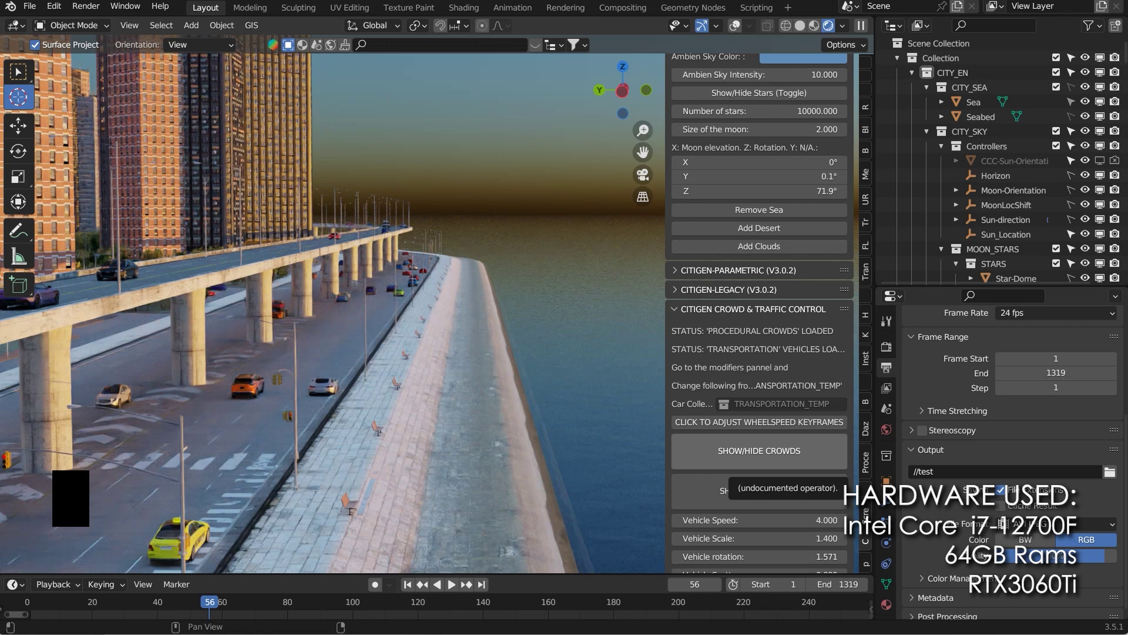
Set the Number of Vehicles in the traffic controls to 1
{"action": "scroll", "coordinate": [758, 488], "scroll_direction": "down", "scroll_amount": 4}
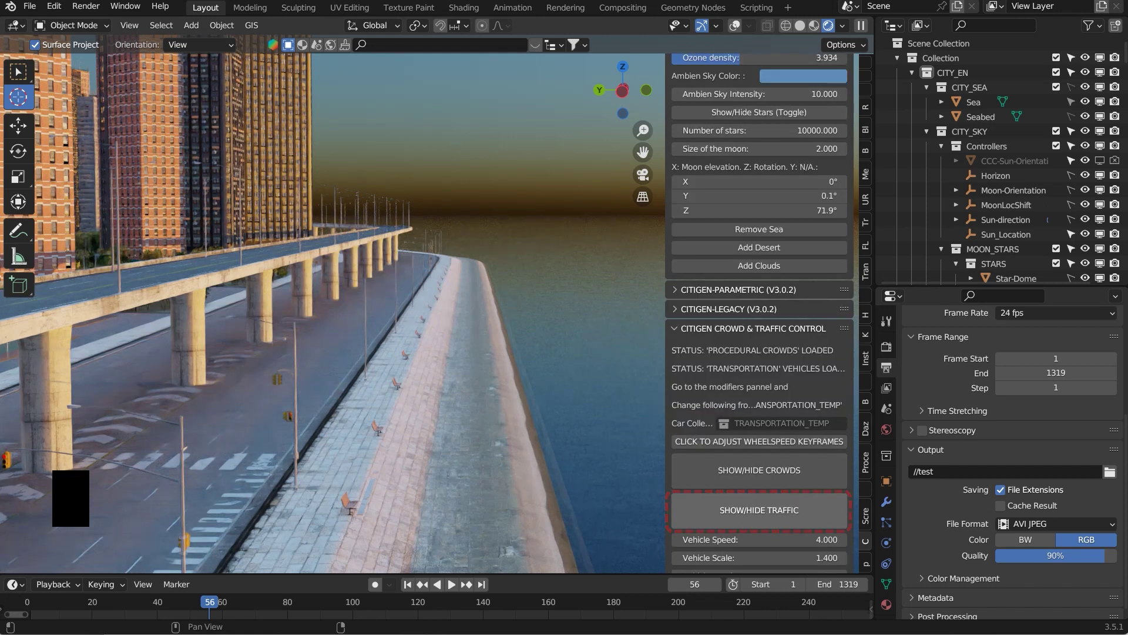
{"action": "scroll", "coordinate": [758, 507], "scroll_direction": "down", "scroll_amount": 6}
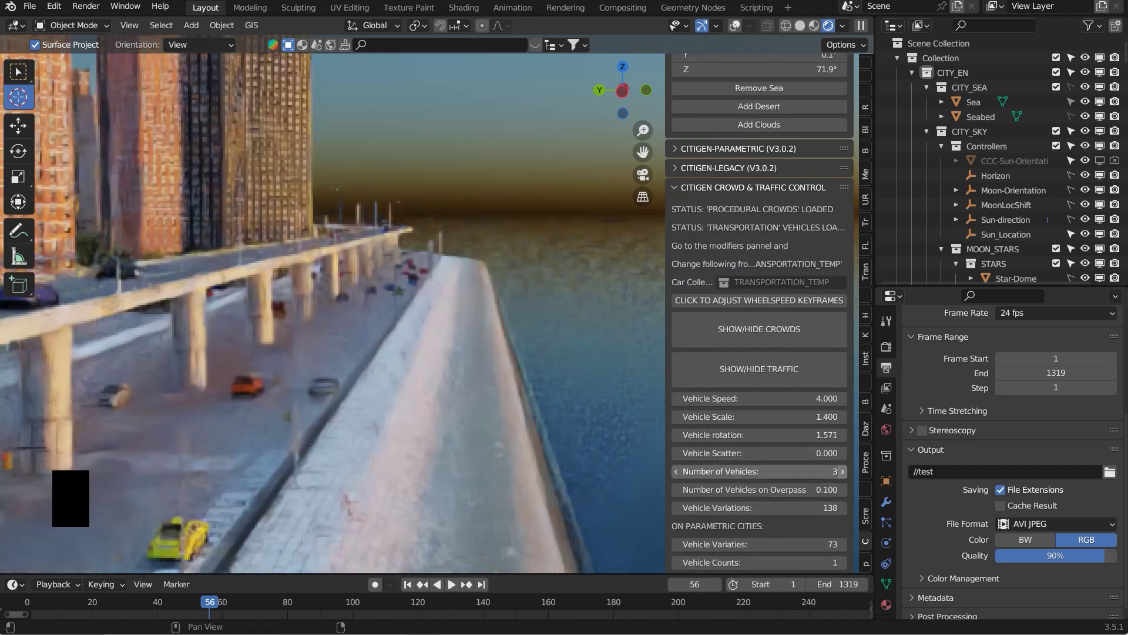
{"action": "left_click_drag", "start_coordinate": [829, 471], "coordinate": [833, 471]}
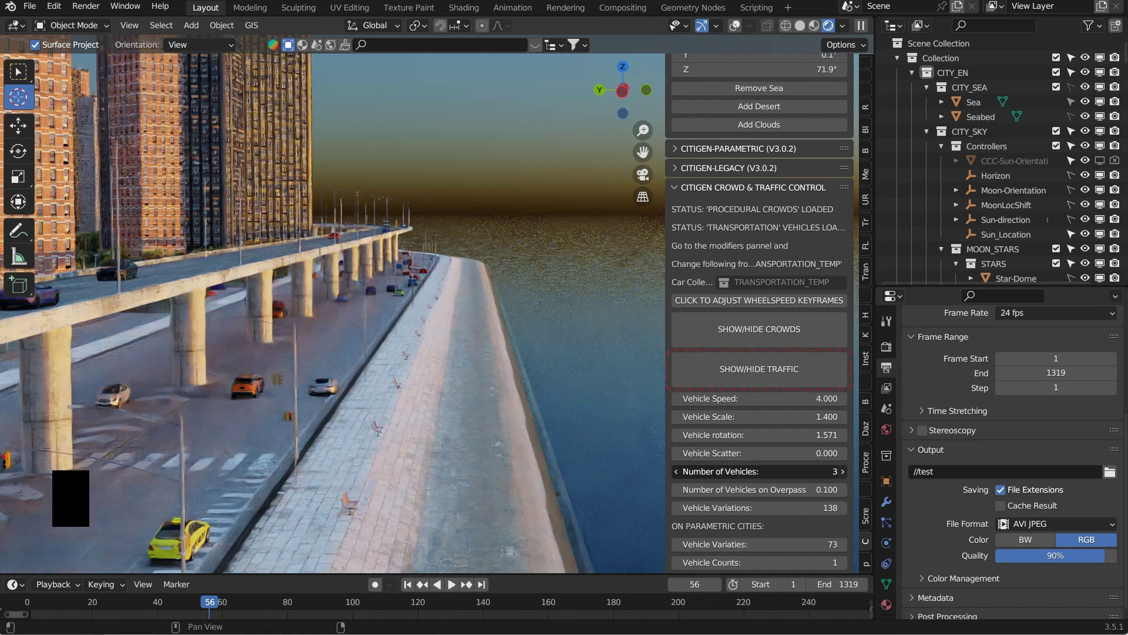
{"action": "double_click", "coordinate": [843, 472]}
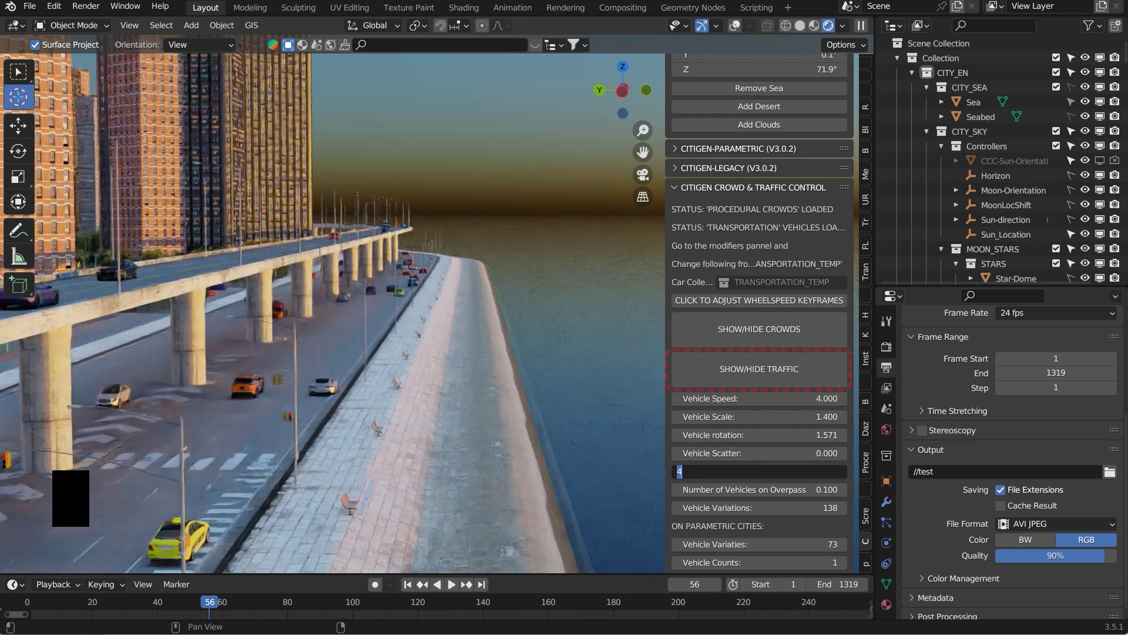
{"action": "type", "text": "1"}
{"action": "key", "text": "Return"}
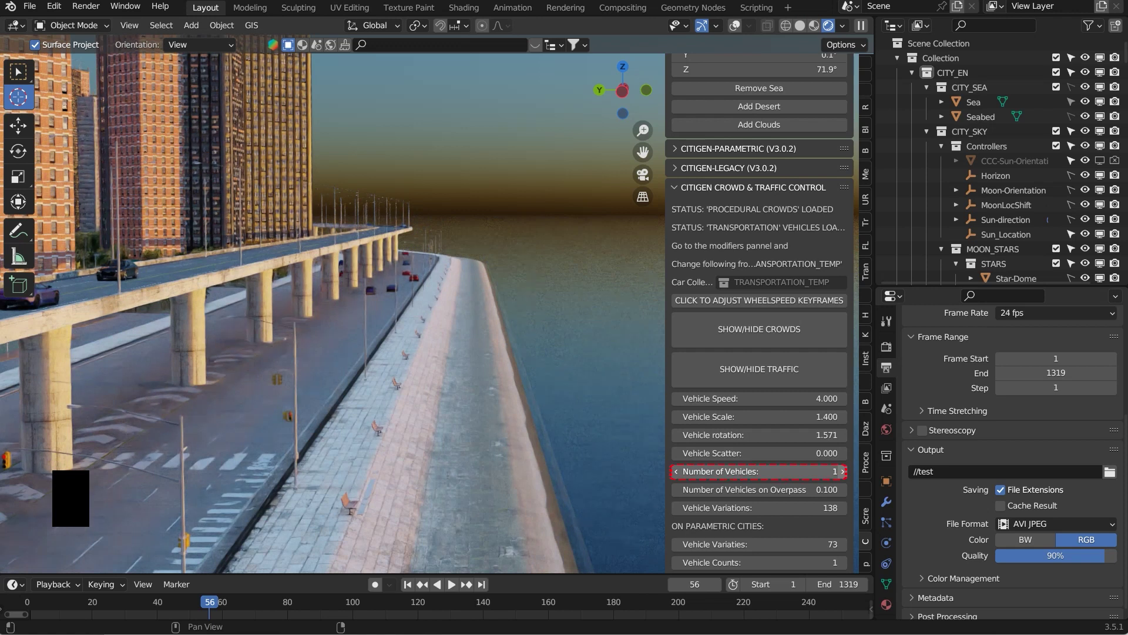
Apply the Sunset preset to the dynamic sky and show the pedestrian crowds again
{"action": "scroll", "coordinate": [758, 470], "scroll_direction": "up", "scroll_amount": 10}
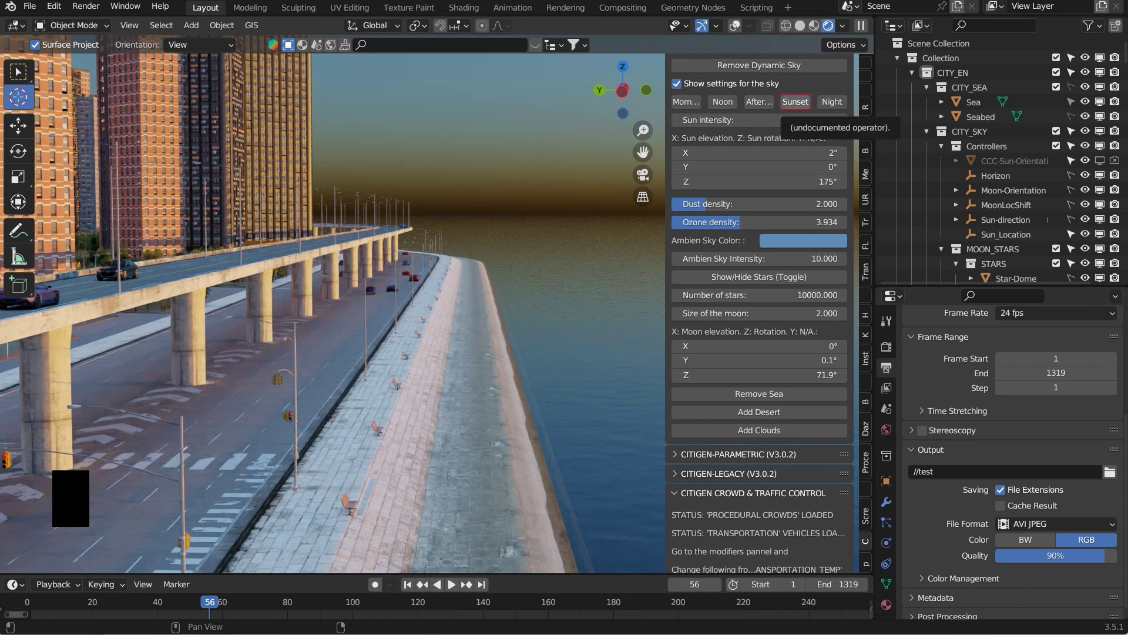
{"action": "left_click", "coordinate": [795, 101]}
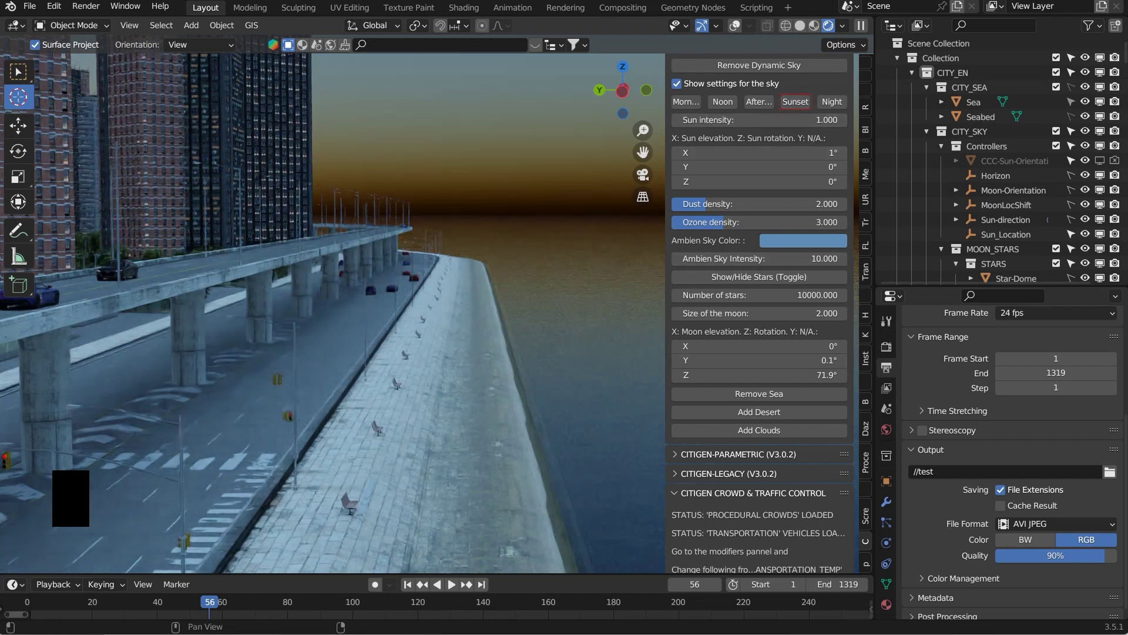
{"action": "scroll", "coordinate": [759, 376], "scroll_direction": "down", "scroll_amount": 8}
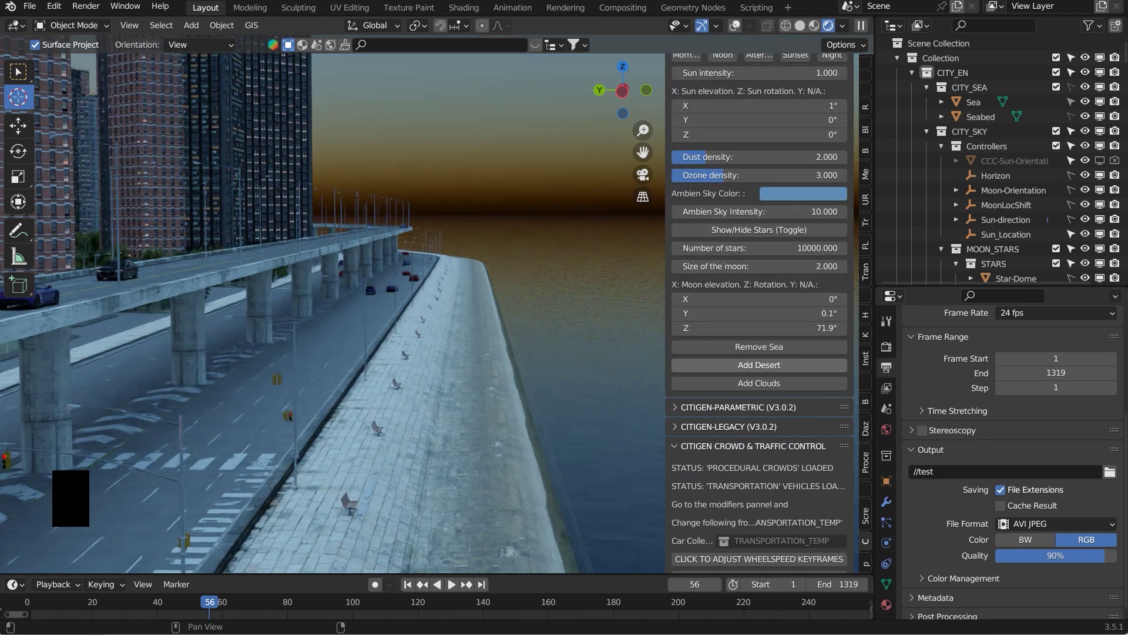
{"action": "left_click", "coordinate": [759, 446]}
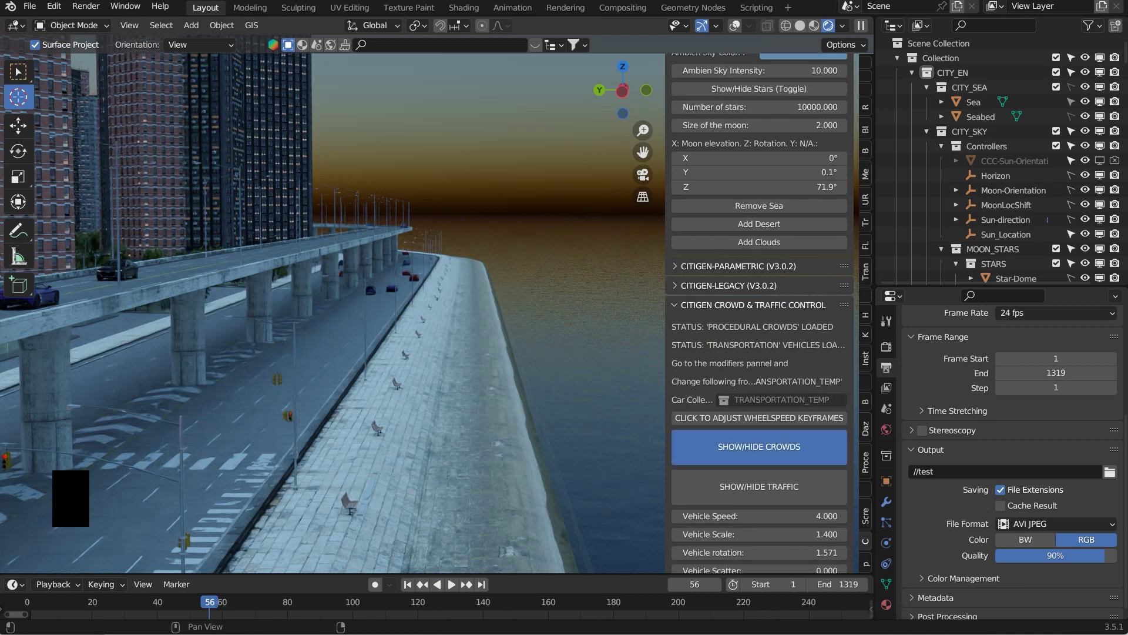
{"action": "left_click", "coordinate": [759, 447]}
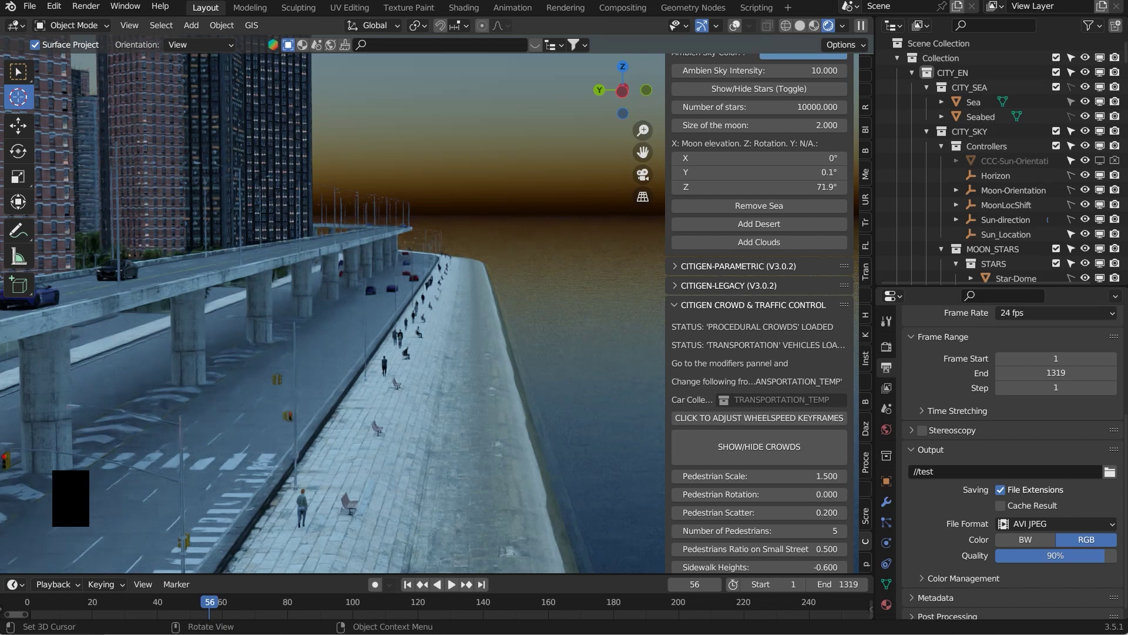
Survey the island city and its skyline under the sunset sky, ending at the bridge between two islands
{"action": "middle_click_drag", "start_coordinate": [506, 352], "coordinate": [218, 353]}
{"action": "scroll", "coordinate": [422, 353], "scroll_direction": "down", "scroll_amount": 2}
{"action": "scroll", "coordinate": [422, 352], "scroll_direction": "down", "scroll_amount": 2}
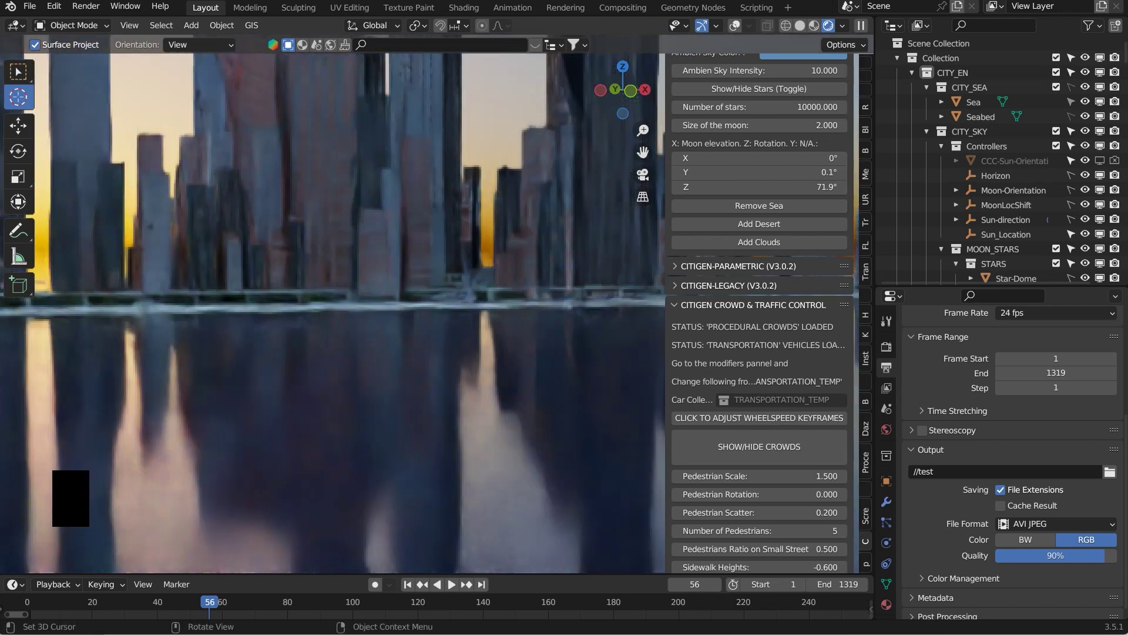
{"action": "scroll", "coordinate": [332, 311], "scroll_direction": "up", "scroll_amount": 2}
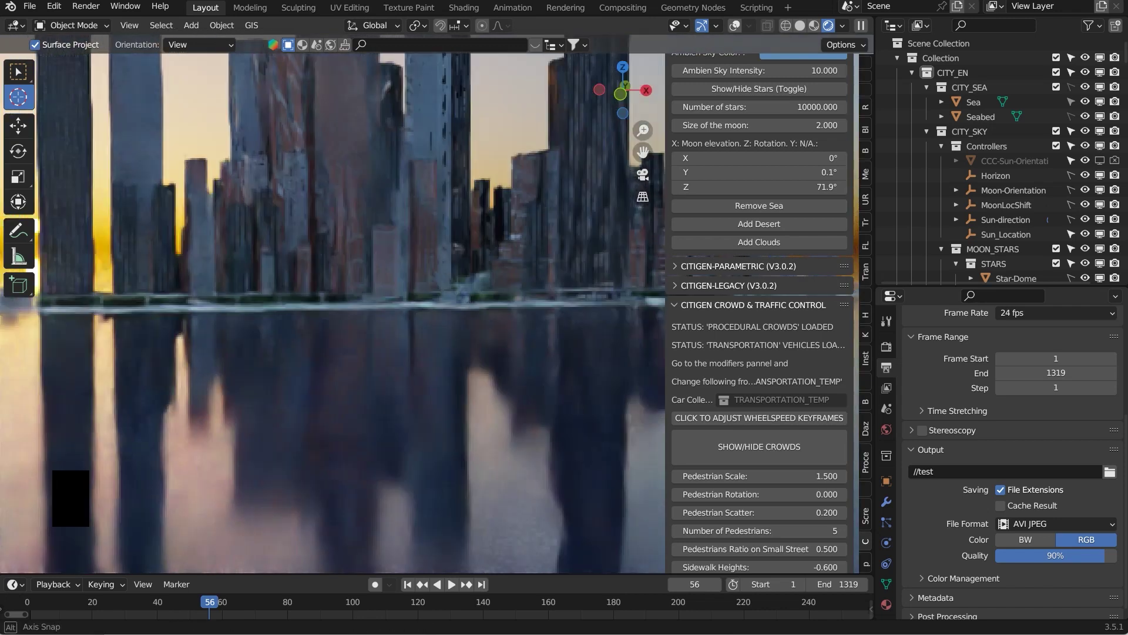
{"action": "middle_click_drag", "start_coordinate": [218, 353], "coordinate": [29, 302]}
{"action": "scroll", "coordinate": [235, 336], "scroll_direction": "down", "scroll_amount": 3}
{"action": "scroll", "coordinate": [332, 313], "scroll_direction": "up", "scroll_amount": 3}
{"action": "middle_click_drag", "start_coordinate": [333, 314], "coordinate": [397, 311]}
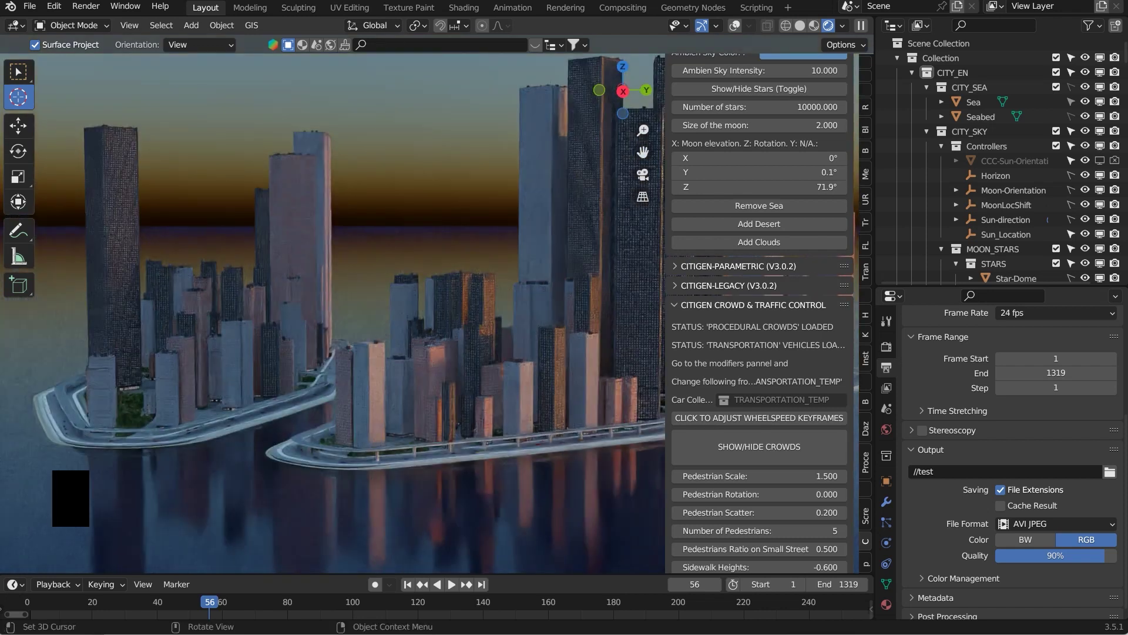
{"action": "middle_click_drag", "start_coordinate": [376, 311], "coordinate": [499, 182]}
{"action": "scroll", "coordinate": [429, 336], "scroll_direction": "up", "scroll_amount": 6}
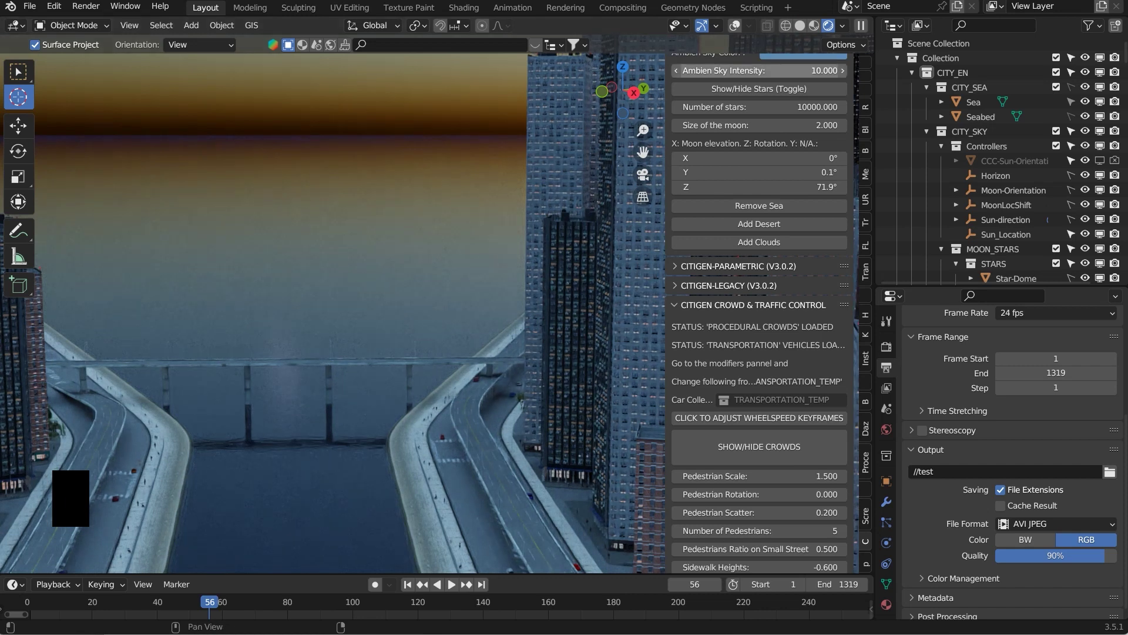
Turn on the viewport overlays and expand the Citigen Animation Camera settings
{"action": "scroll", "coordinate": [758, 312], "scroll_direction": "up", "scroll_amount": 8}
{"action": "scroll", "coordinate": [758, 312], "scroll_direction": "up", "scroll_amount": 2}
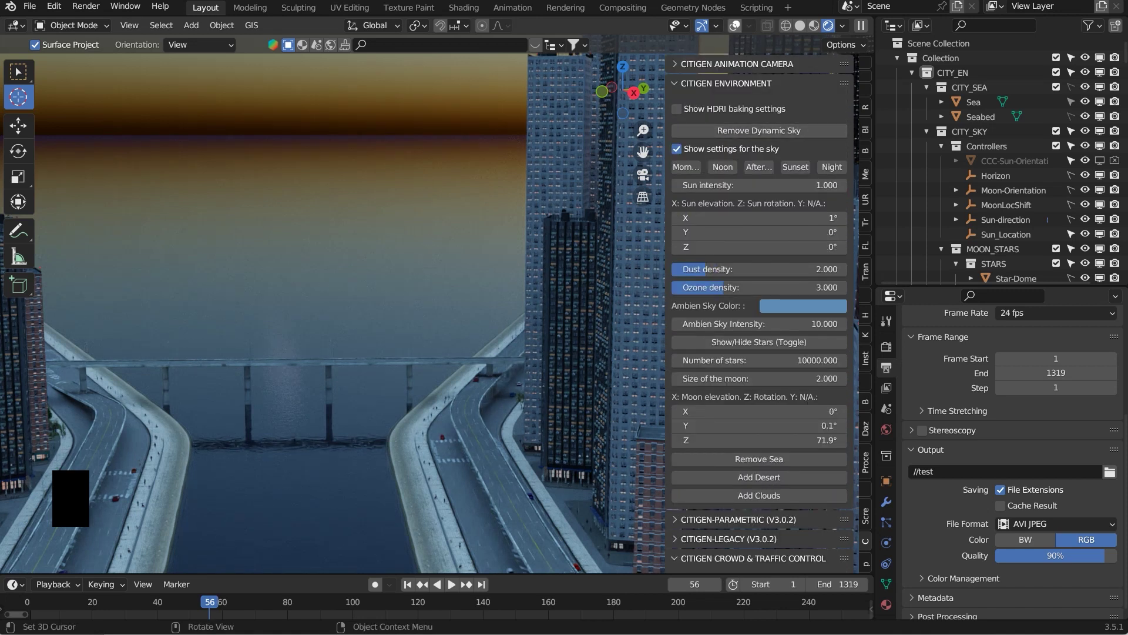
{"action": "key", "text": "shift+alt+z"}
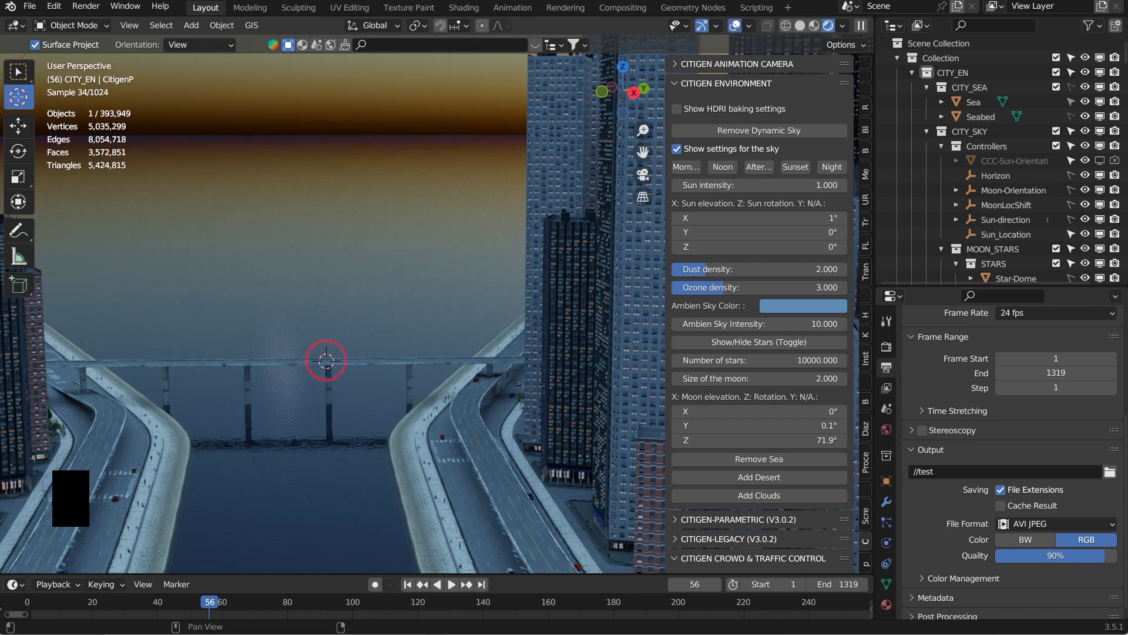
{"action": "left_click", "coordinate": [736, 64]}
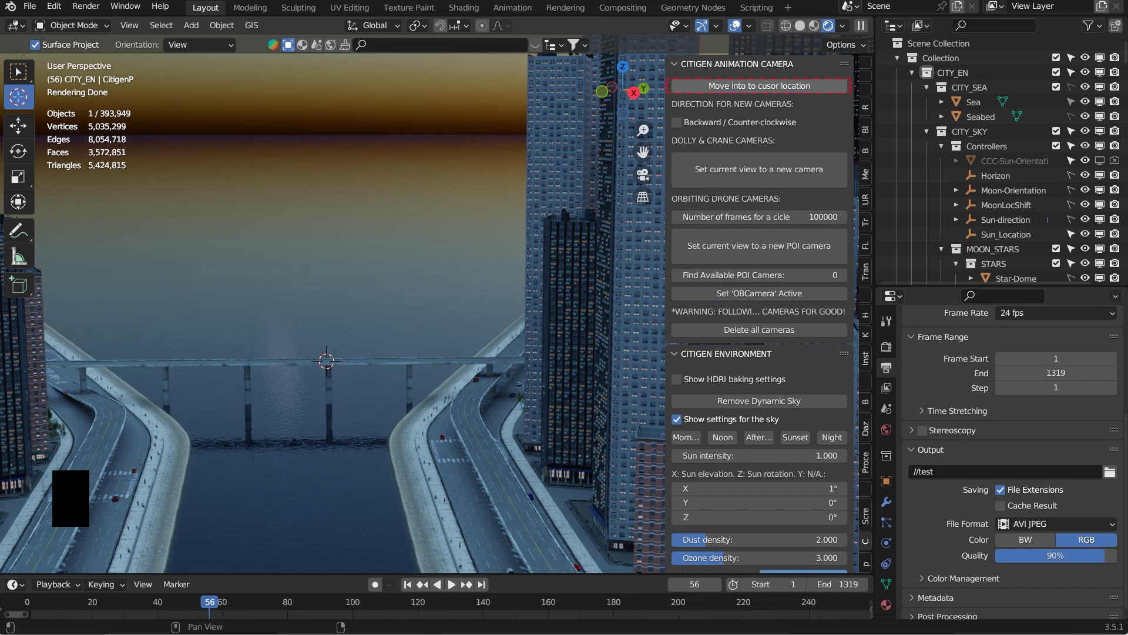
Place the 3D cursor on the bridge, move the view to it, and frame the bridge and towers against the sunset sky
{"action": "left_click", "coordinate": [436, 303]}
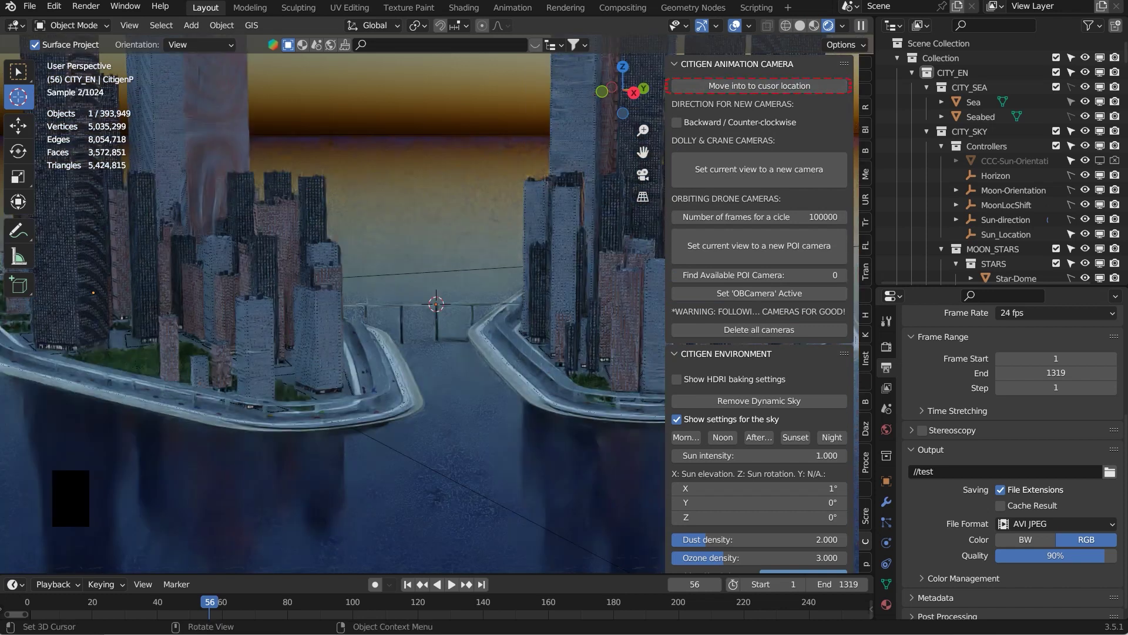
{"action": "key", "text": "KP_Decimal"}
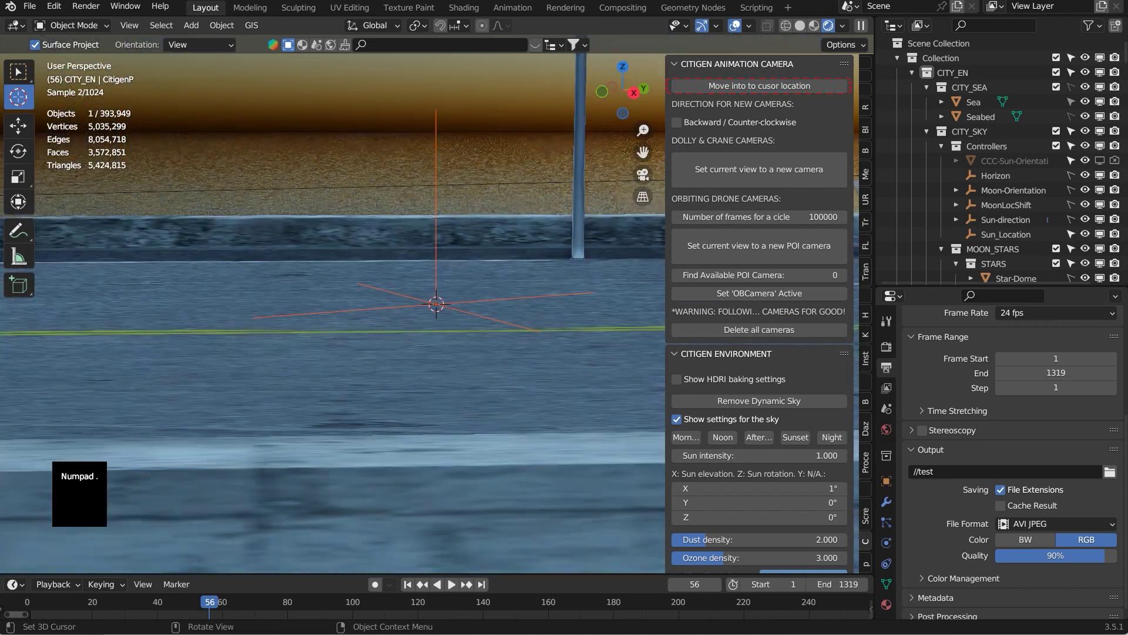
{"action": "middle_click_drag", "start_coordinate": [436, 304], "coordinate": [599, 299]}
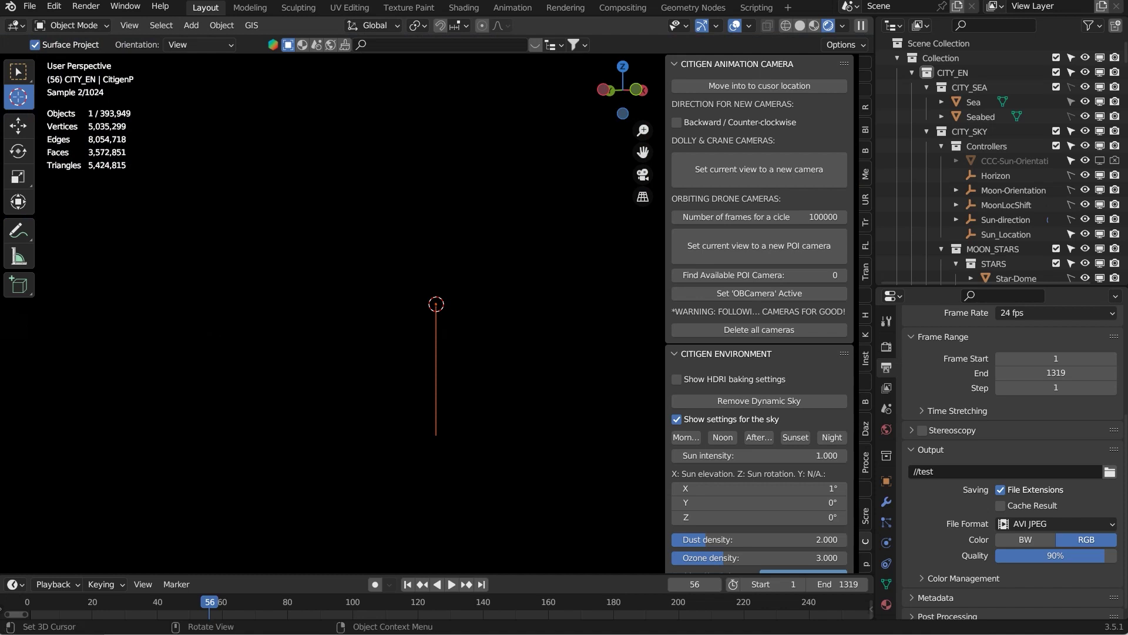
{"action": "middle_click_drag", "start_coordinate": [436, 303], "coordinate": [410, 298]}
{"action": "scroll", "coordinate": [436, 304], "scroll_direction": "down", "scroll_amount": 2}
{"action": "scroll", "coordinate": [410, 298], "scroll_direction": "down", "scroll_amount": 3}
{"action": "scroll", "coordinate": [436, 304], "scroll_direction": "down", "scroll_amount": 3}
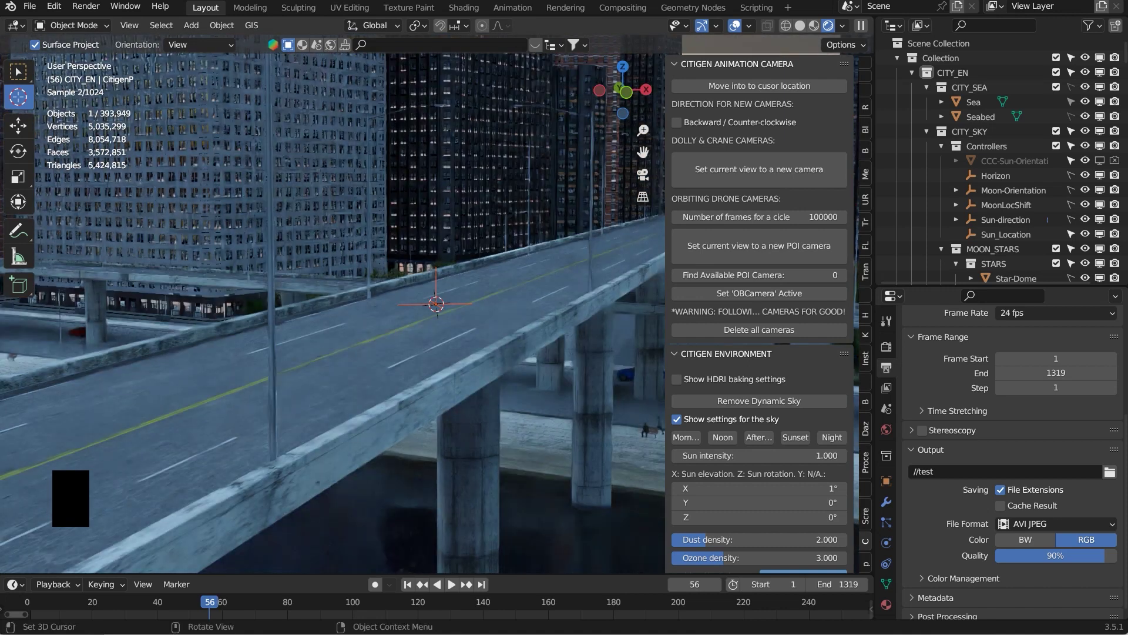
{"action": "scroll", "coordinate": [436, 304], "scroll_direction": "up", "scroll_amount": 3}
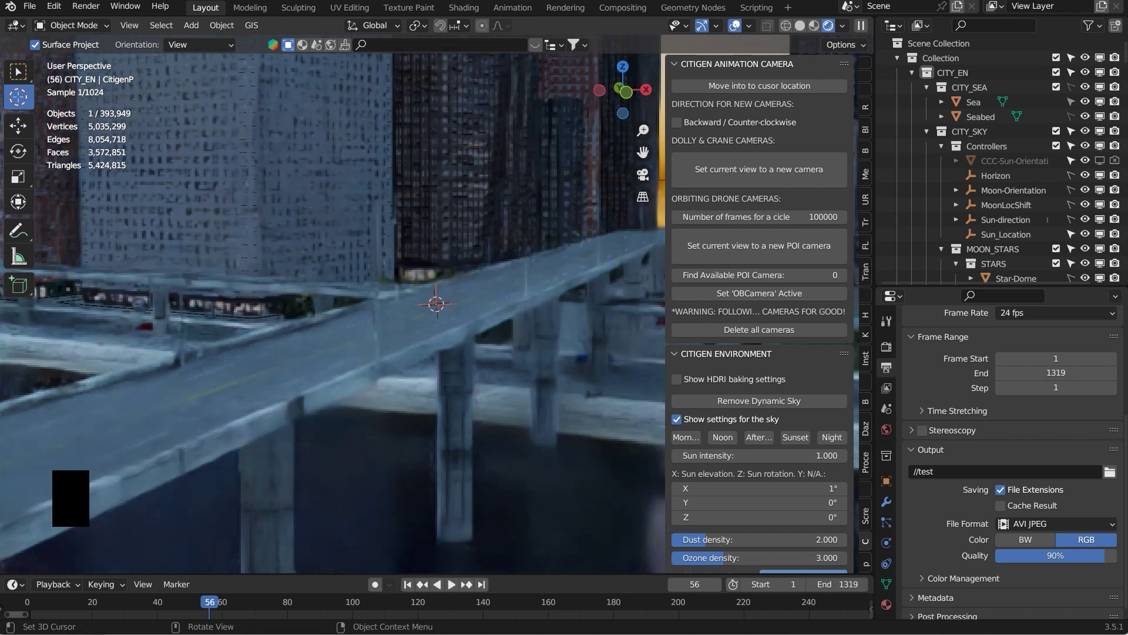
{"action": "middle_click_drag", "start_coordinate": [436, 304], "coordinate": [436, 304]}
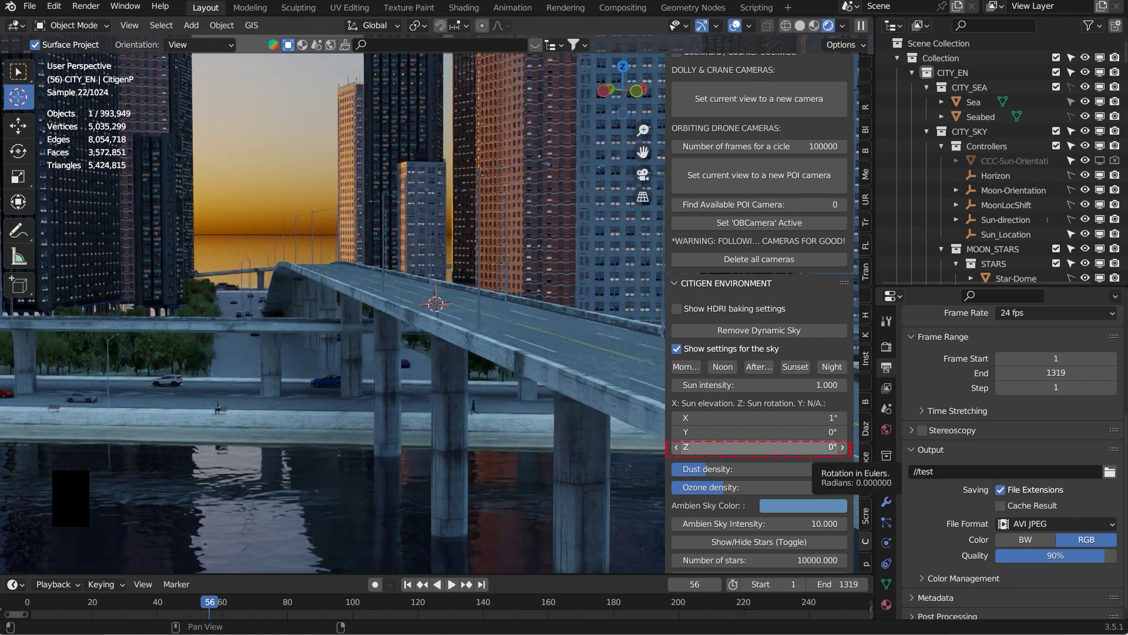
Set the sun's Z rotation in the sky settings to 20°
{"action": "left_click", "coordinate": [758, 447]}
{"action": "type", "text": "20"}
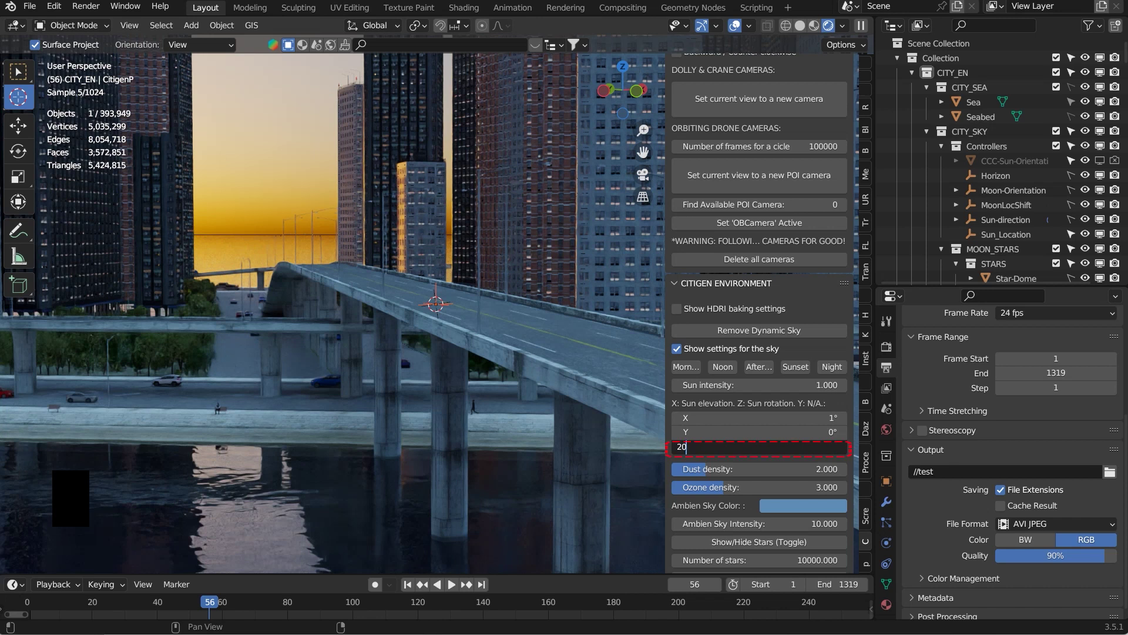
{"action": "key", "text": "Return"}
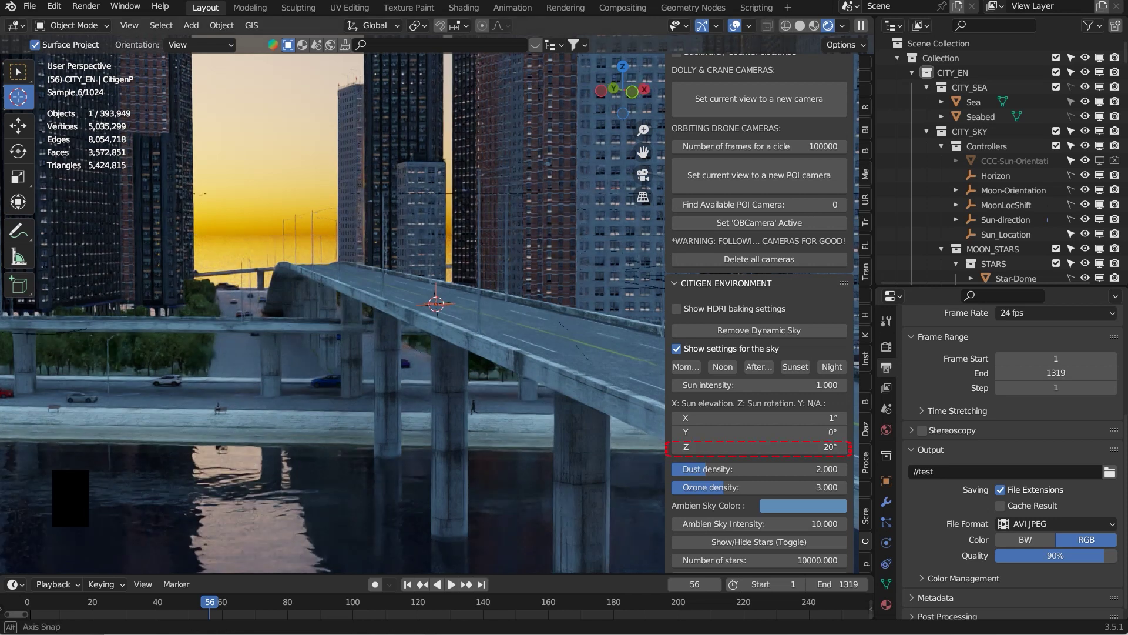
Set the sun's Z rotation to 25° and frame the sun between the towers beside the bridge
{"action": "left_click_drag", "start_coordinate": [634, 92], "coordinate": [523, 109]}
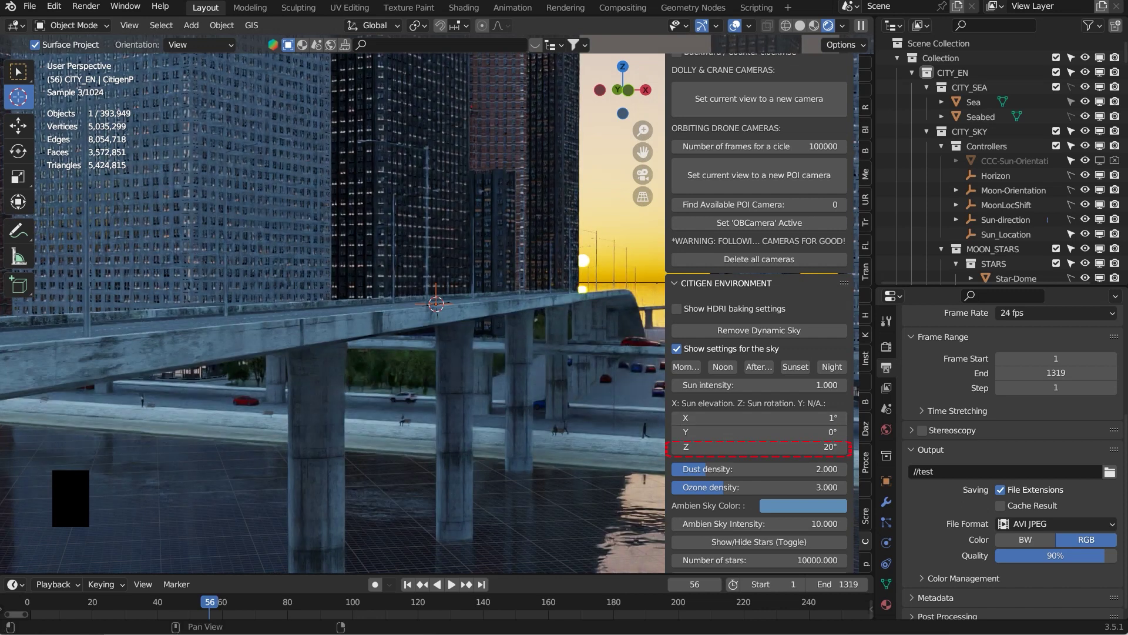
{"action": "left_click", "coordinate": [758, 446]}
{"action": "type", "text": "25"}
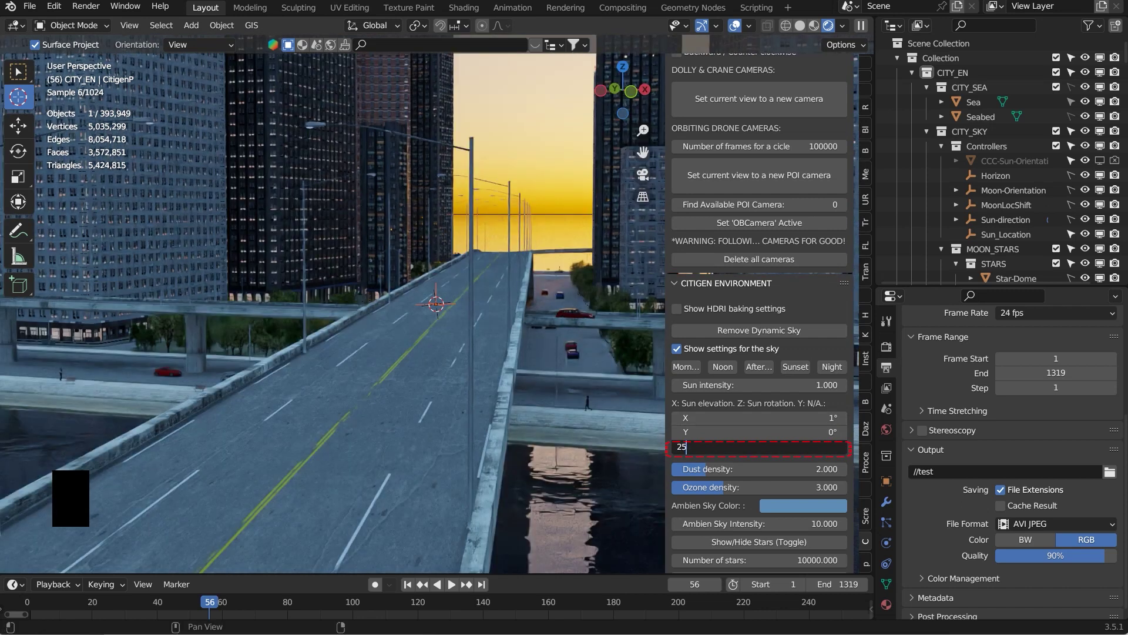
{"action": "key", "text": "Return"}
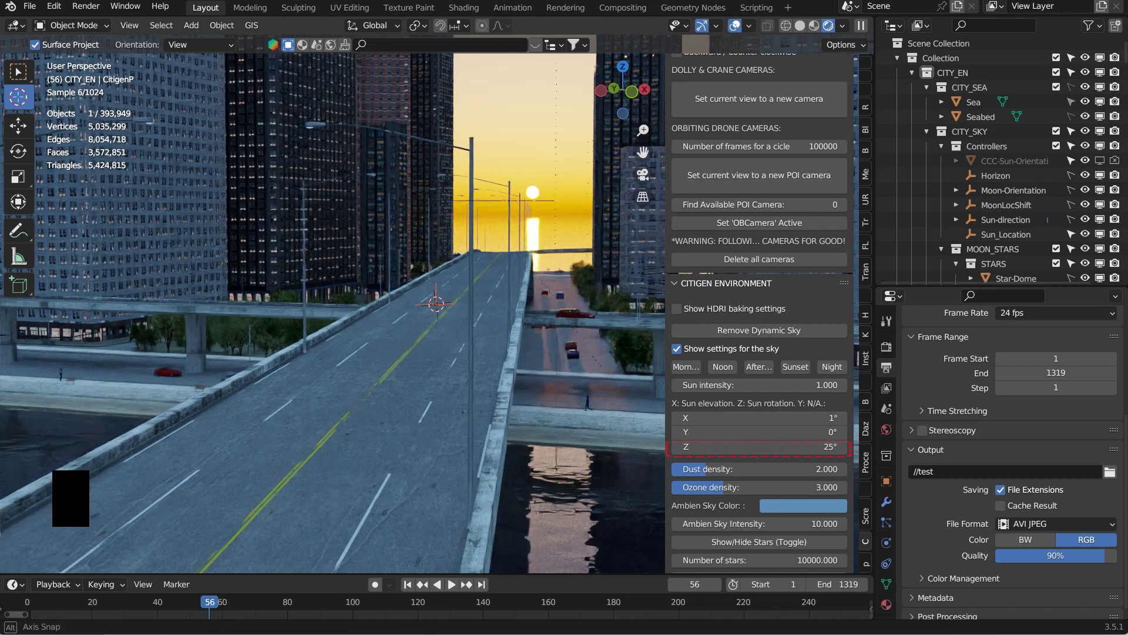
{"action": "middle_click_drag", "start_coordinate": [435, 305], "coordinate": [482, 317]}
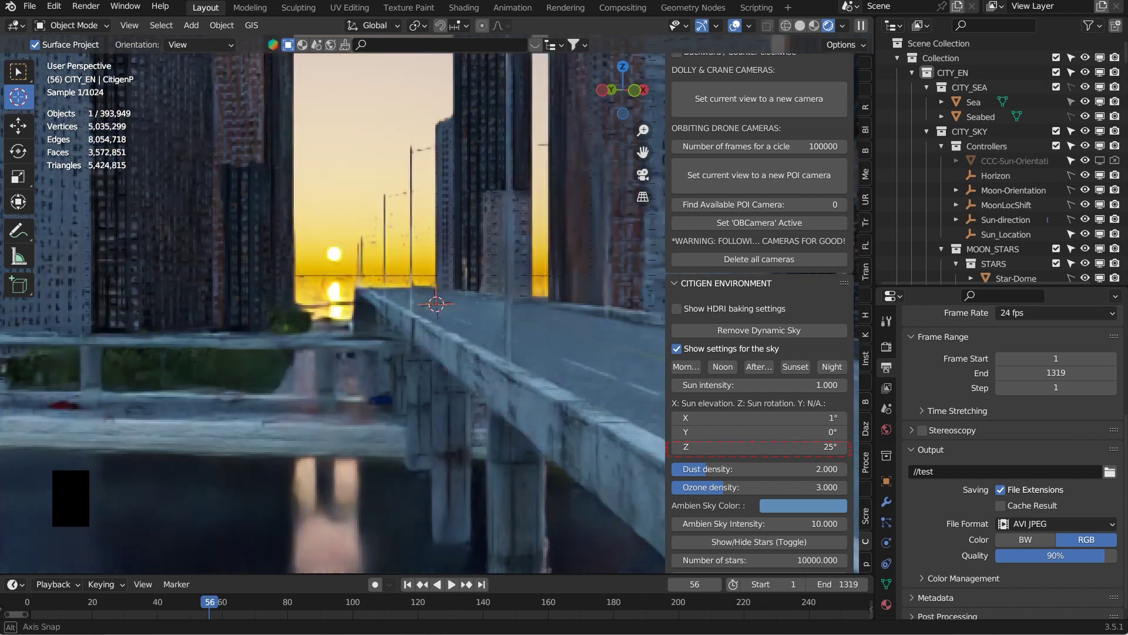
Set the number adjustment for cars on bridges to 1 in the parametric city traffic controls
{"action": "scroll", "coordinate": [758, 293], "scroll_direction": "down", "scroll_amount": 10}
{"action": "scroll", "coordinate": [764, 454], "scroll_direction": "down", "scroll_amount": 8}
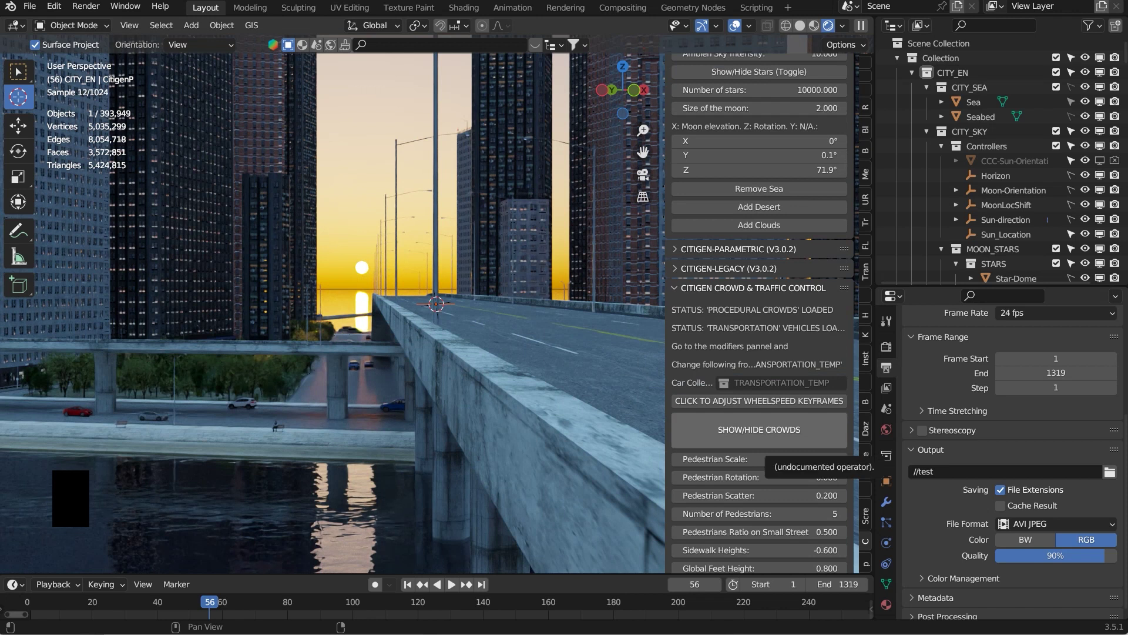
{"action": "scroll", "coordinate": [764, 453], "scroll_direction": "down", "scroll_amount": 3}
{"action": "scroll", "coordinate": [764, 454], "scroll_direction": "down", "scroll_amount": 2}
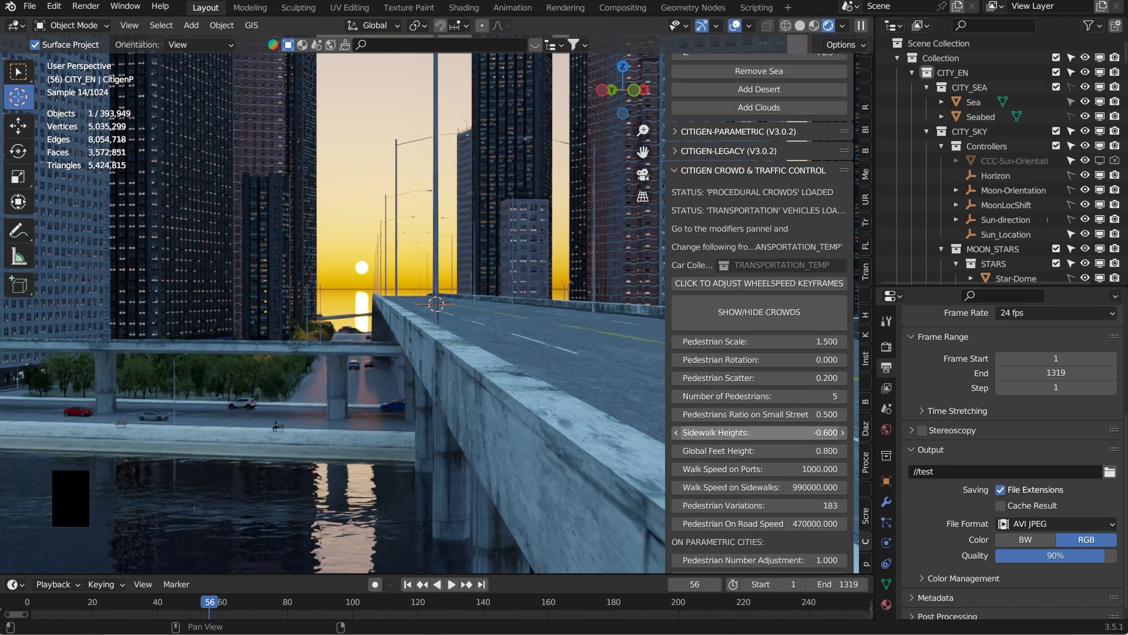
{"action": "scroll", "coordinate": [759, 311], "scroll_direction": "down", "scroll_amount": 6}
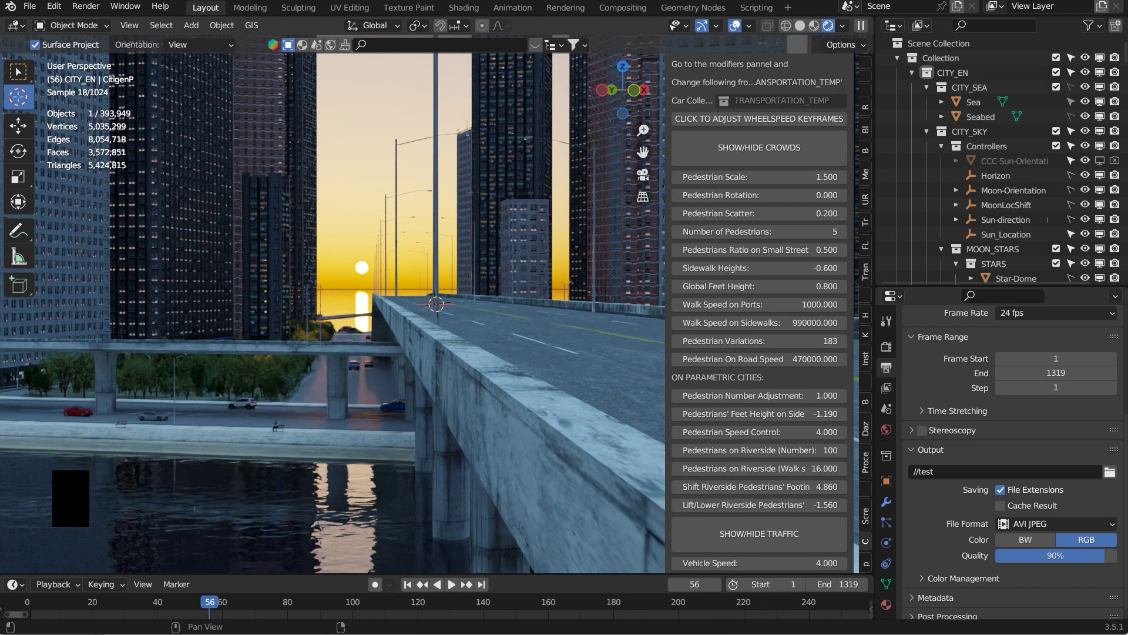
{"action": "scroll", "coordinate": [759, 312], "scroll_direction": "down", "scroll_amount": 3}
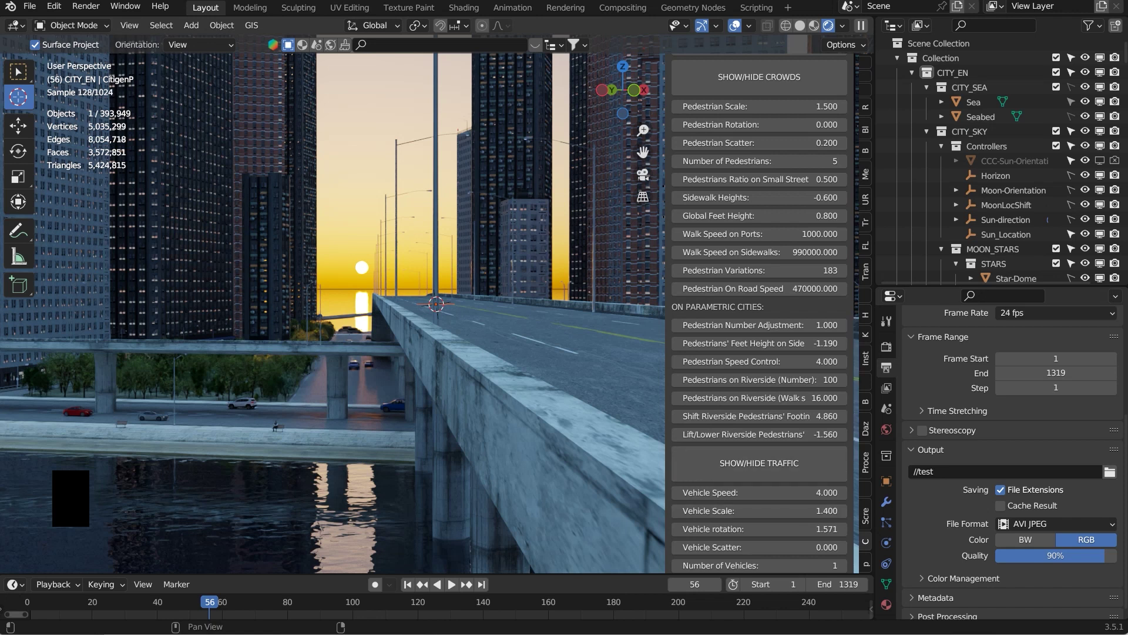
{"action": "scroll", "coordinate": [759, 311], "scroll_direction": "down", "scroll_amount": 2}
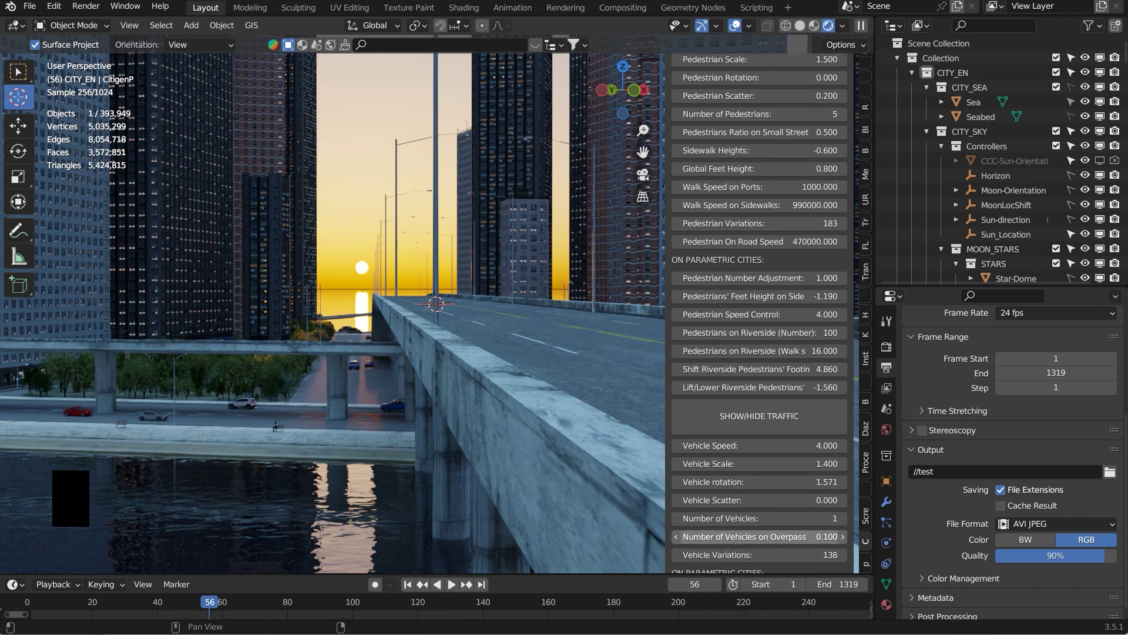
{"action": "scroll", "coordinate": [759, 537], "scroll_direction": "down", "scroll_amount": 8}
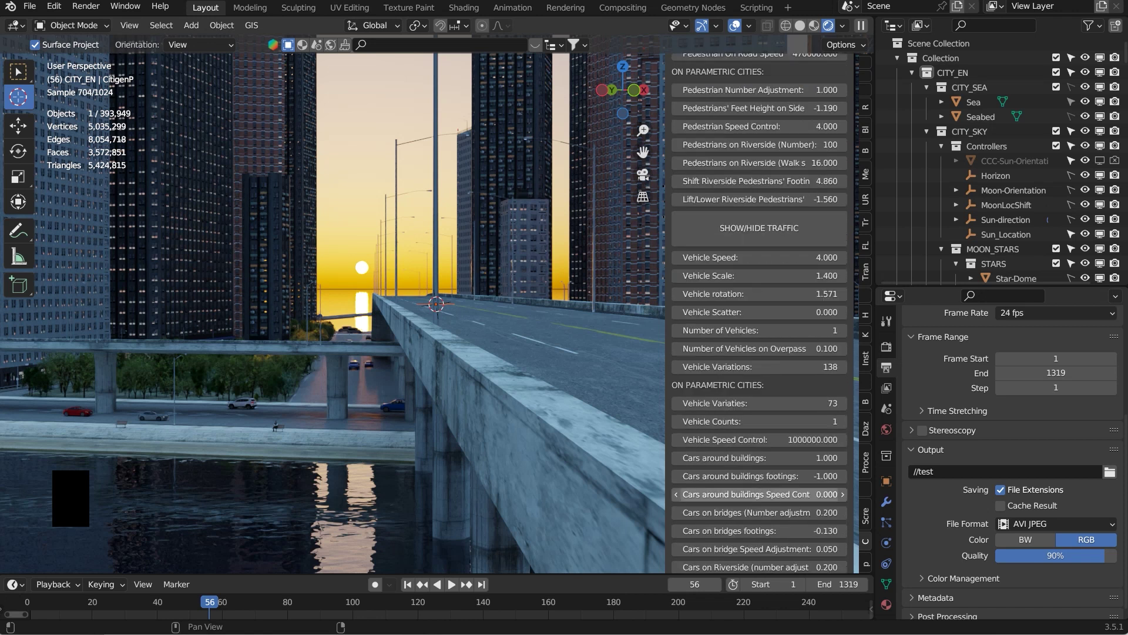
{"action": "scroll", "coordinate": [759, 494], "scroll_direction": "down", "scroll_amount": 1}
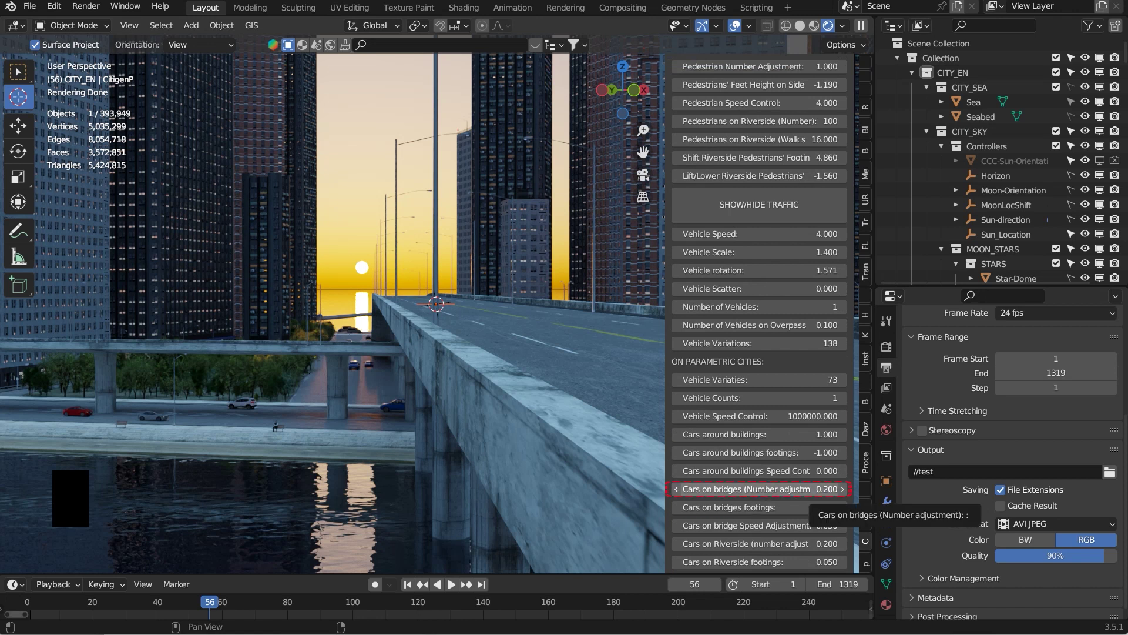
{"action": "left_click", "coordinate": [817, 489]}
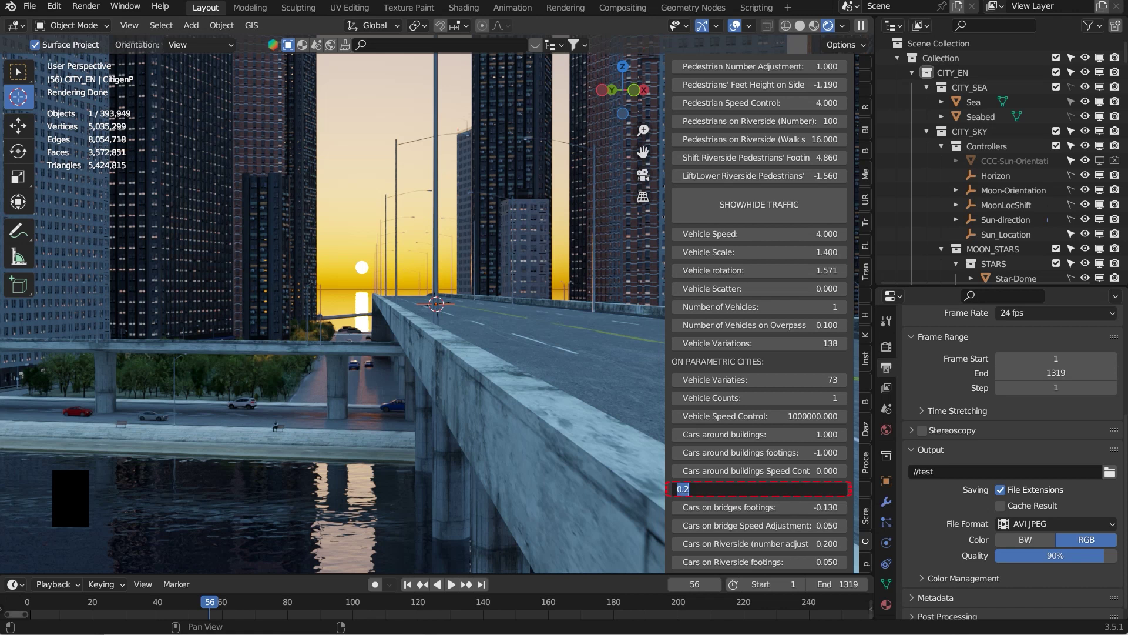
{"action": "type", "text": "1"}
{"action": "key", "text": "Return"}
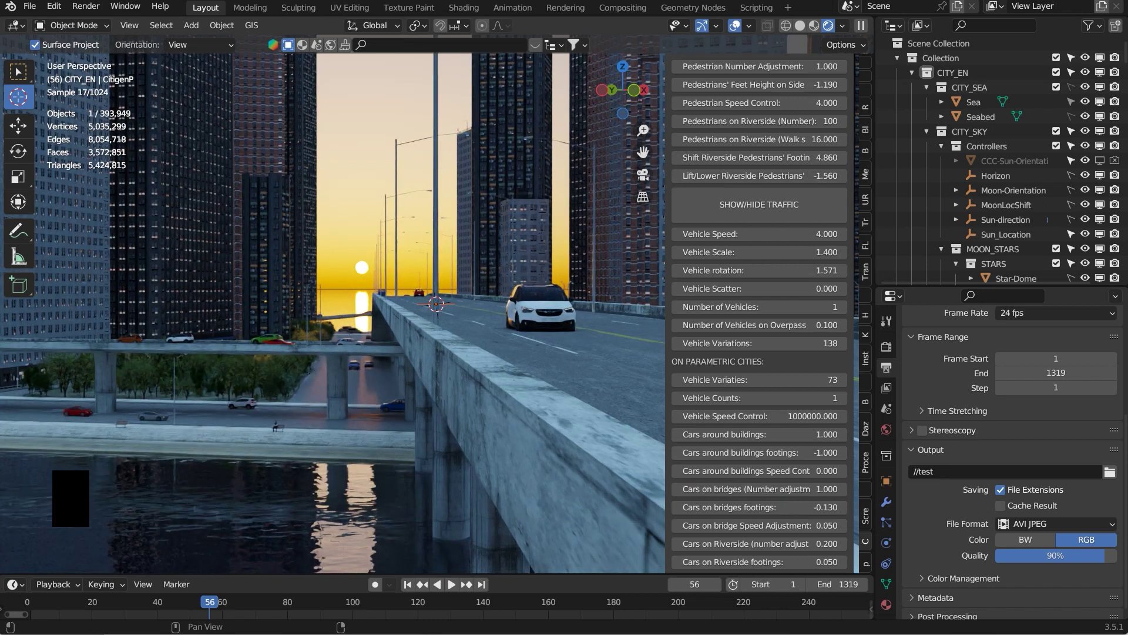
Add clouds to the Citigen environment
{"action": "scroll", "coordinate": [758, 446], "scroll_direction": "up", "scroll_amount": 8}
{"action": "scroll", "coordinate": [758, 446], "scroll_direction": "up", "scroll_amount": 13}
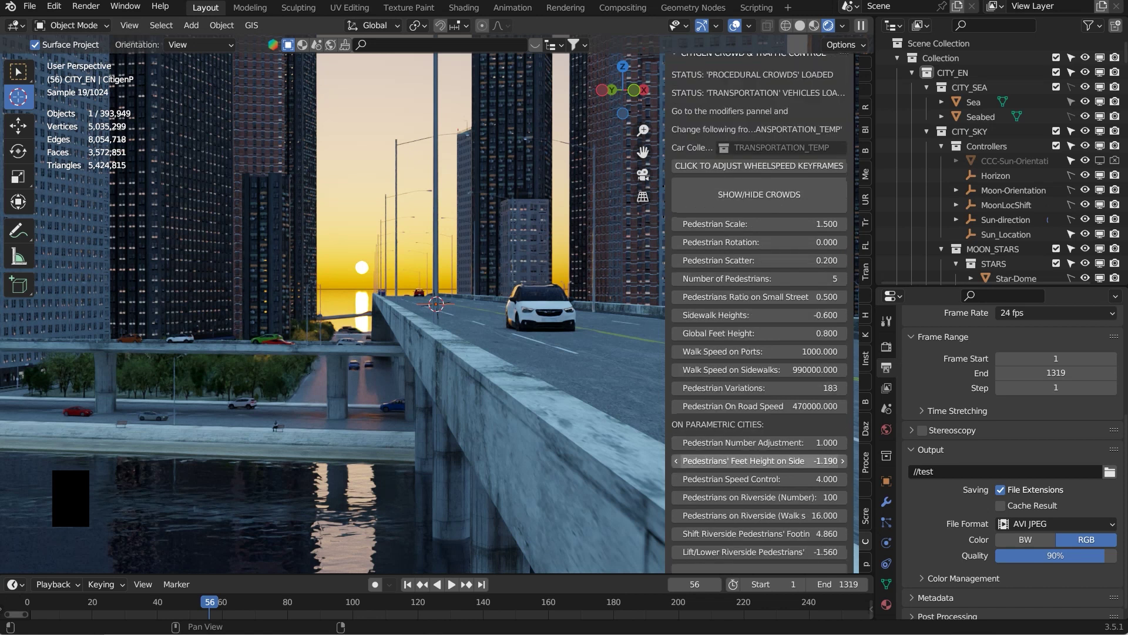
{"action": "scroll", "coordinate": [760, 313], "scroll_direction": "up", "scroll_amount": 11}
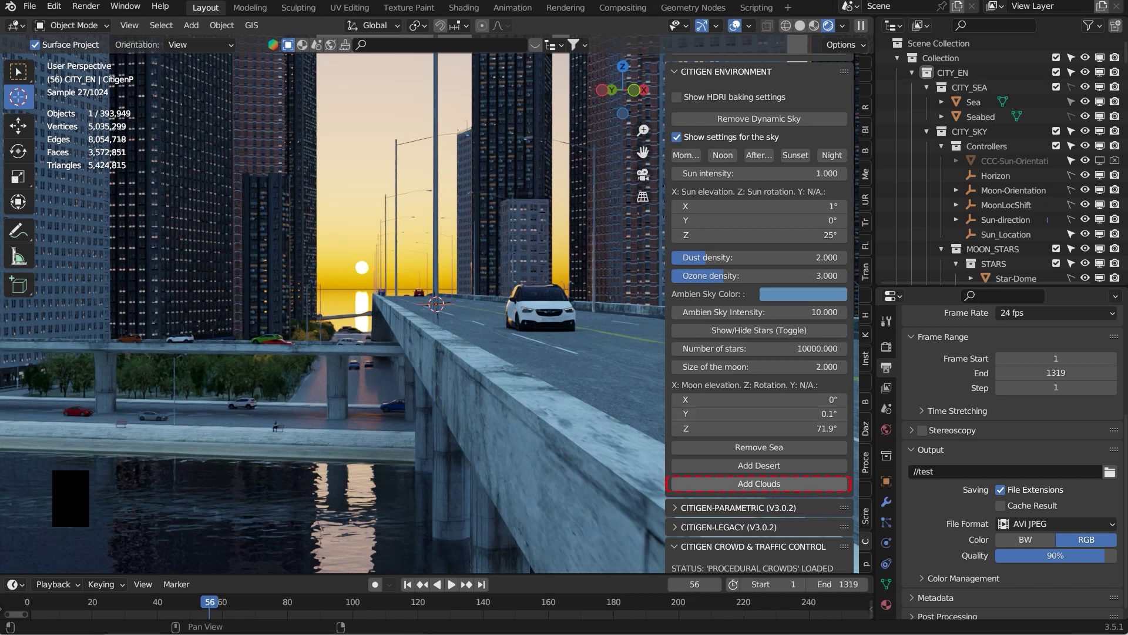
{"action": "left_click", "coordinate": [759, 483]}
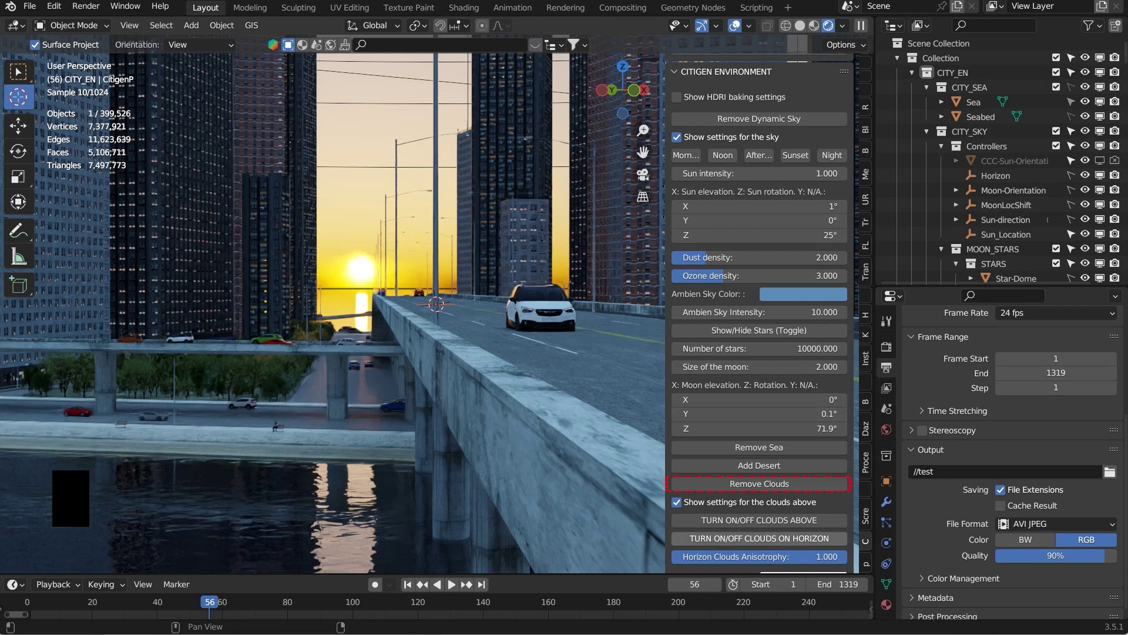
Darken the horizon cloud color to an HSV Value of 0.551
{"action": "scroll", "coordinate": [759, 311], "scroll_direction": "down", "scroll_amount": 4}
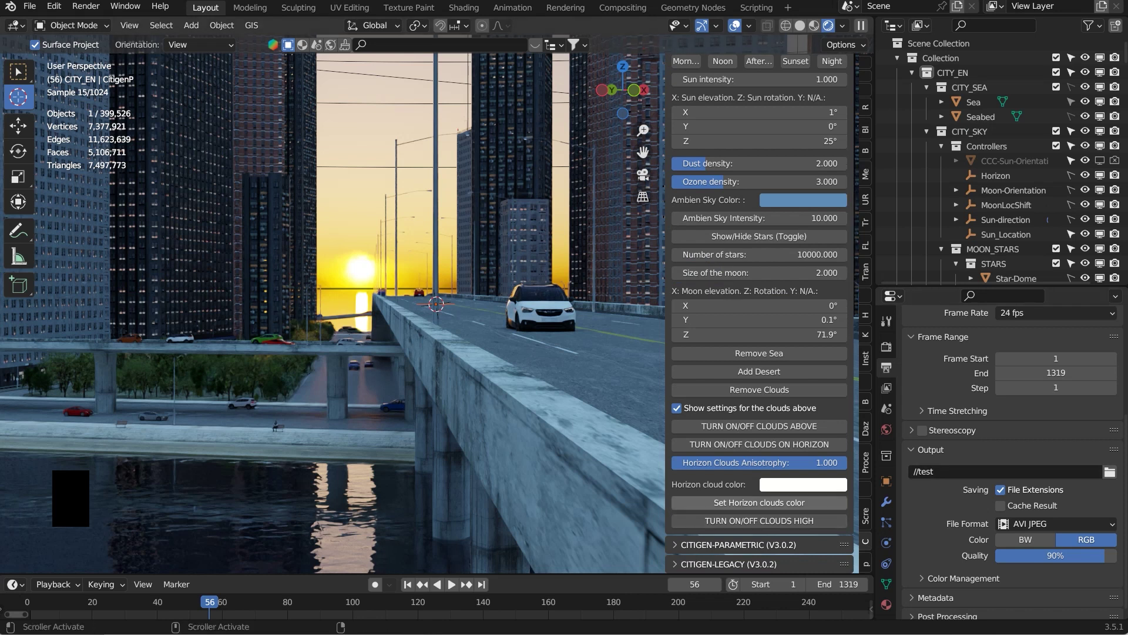
{"action": "scroll", "coordinate": [759, 500], "scroll_direction": "down", "scroll_amount": 4}
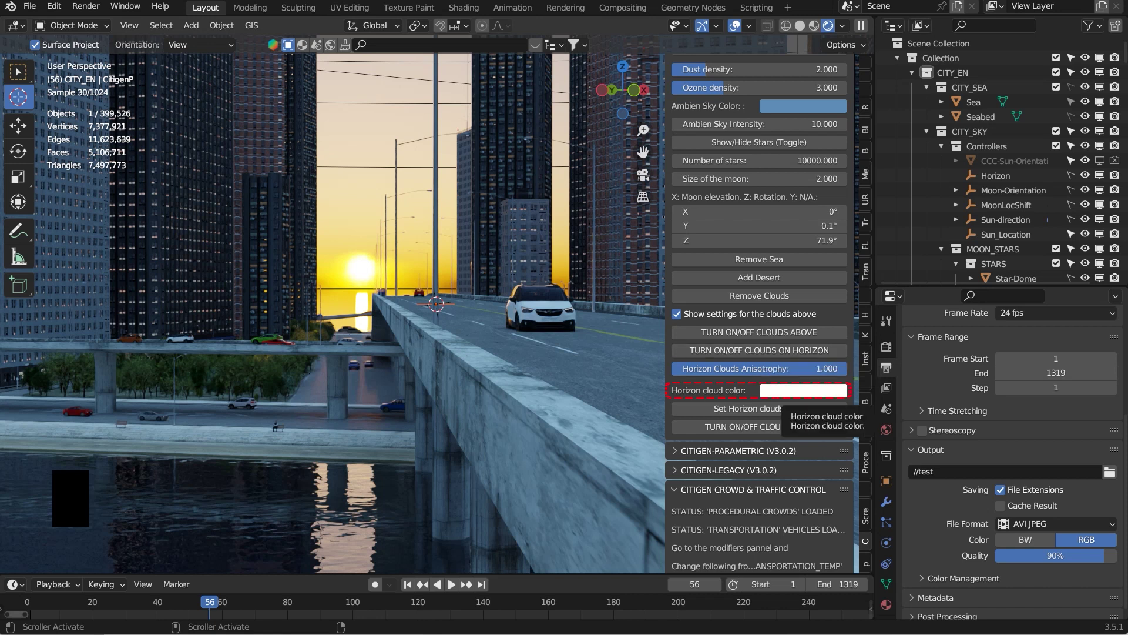
{"action": "left_click", "coordinate": [802, 390]}
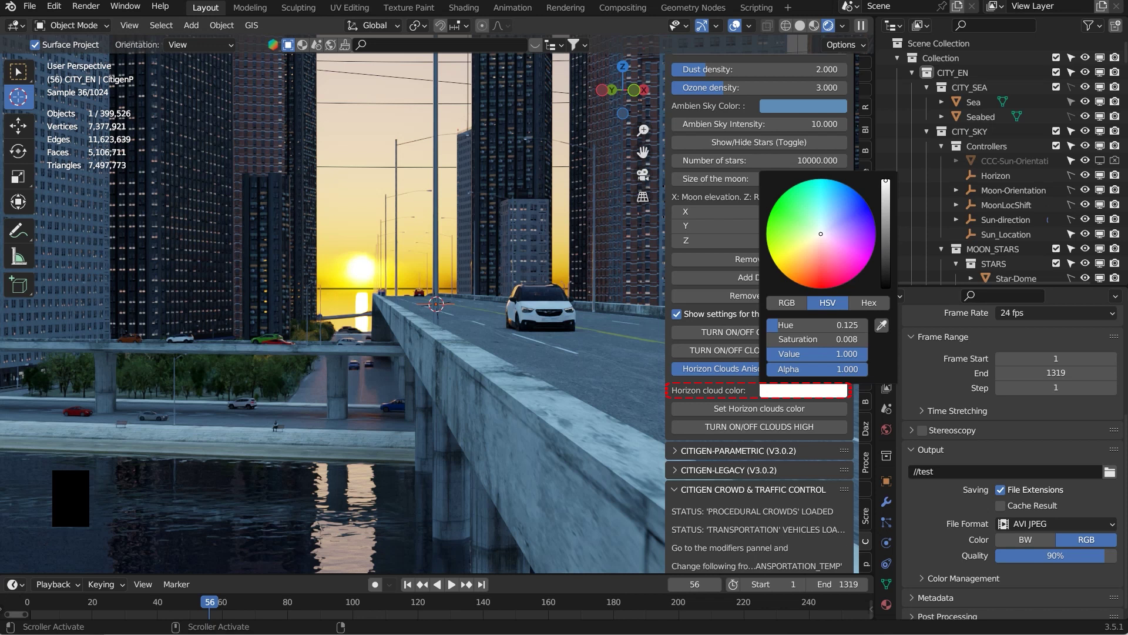
{"action": "left_click_drag", "start_coordinate": [847, 354], "coordinate": [811, 354]}
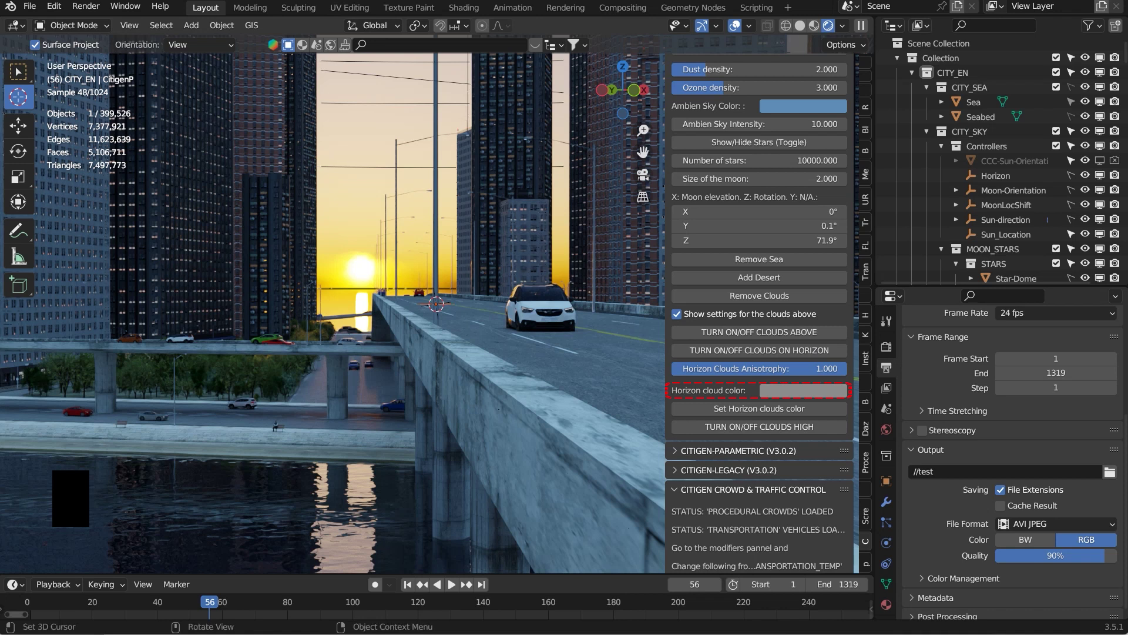
Darken the horizon cloud color to an HSV Value of 0.203
{"action": "scroll", "coordinate": [353, 303], "scroll_direction": "up", "scroll_amount": 3}
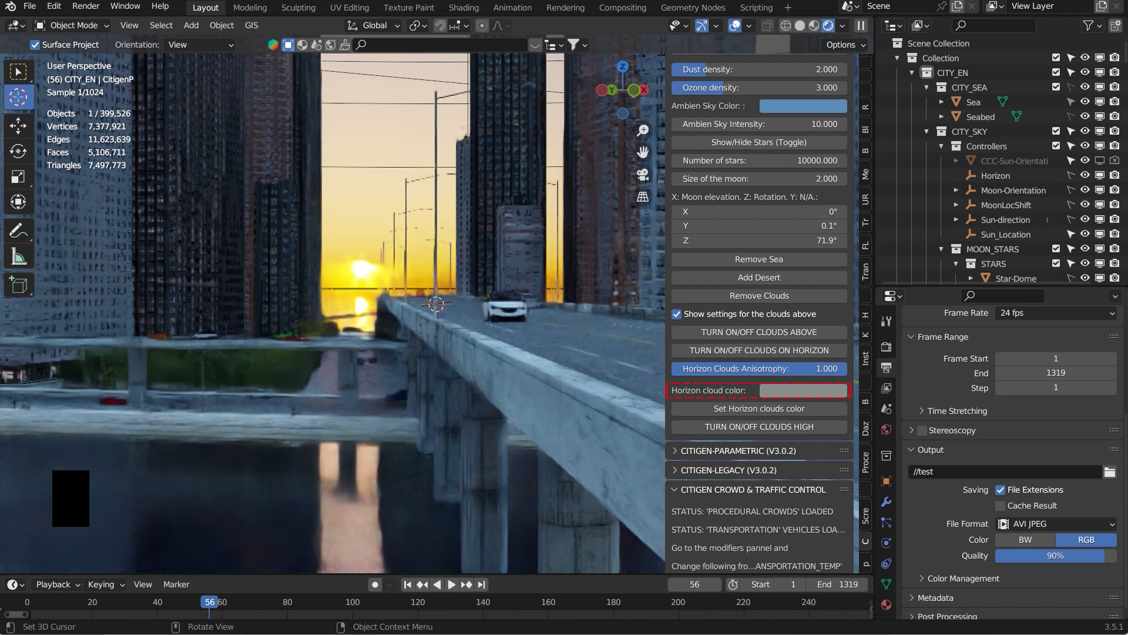
{"action": "scroll", "coordinate": [353, 303], "scroll_direction": "up", "scroll_amount": 3}
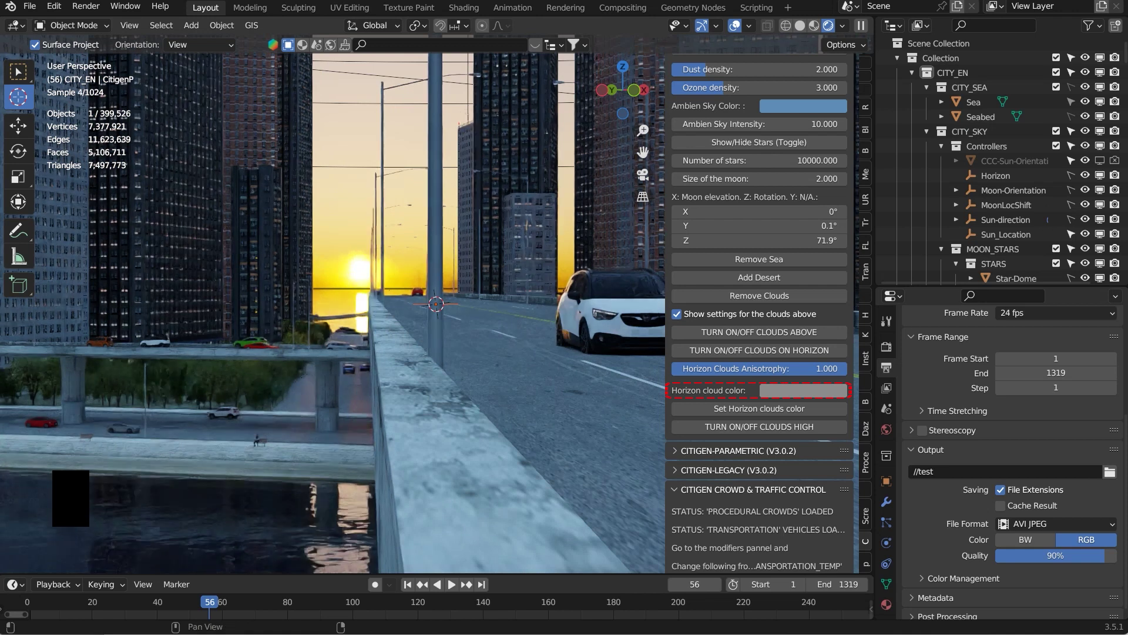
{"action": "left_click", "coordinate": [803, 391]}
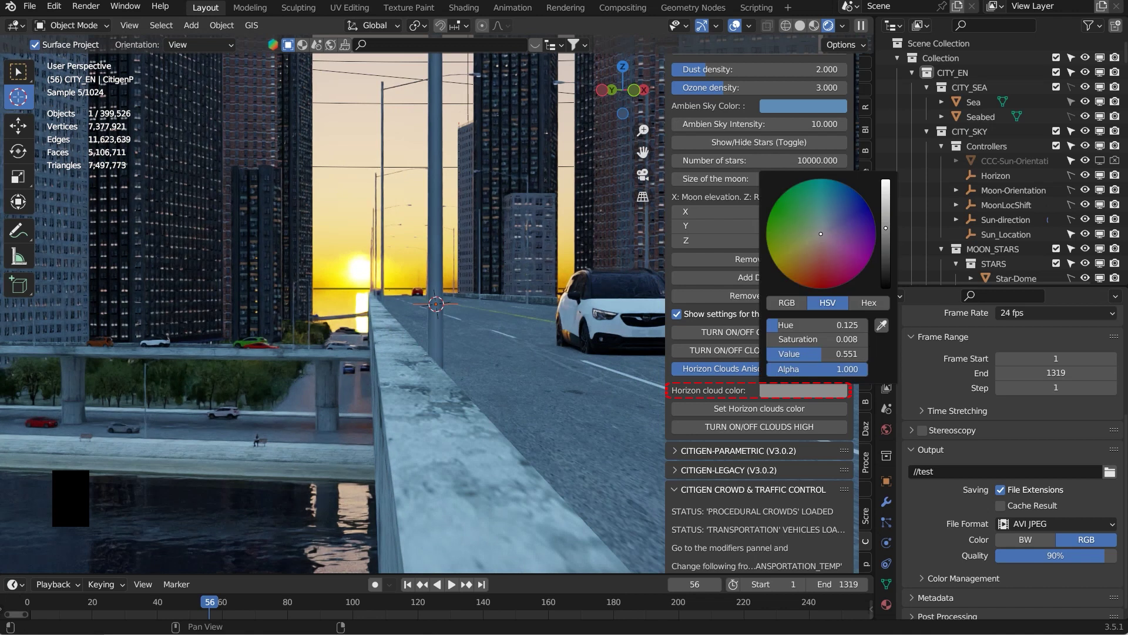
{"action": "left_click_drag", "start_coordinate": [886, 228], "coordinate": [885, 266]}
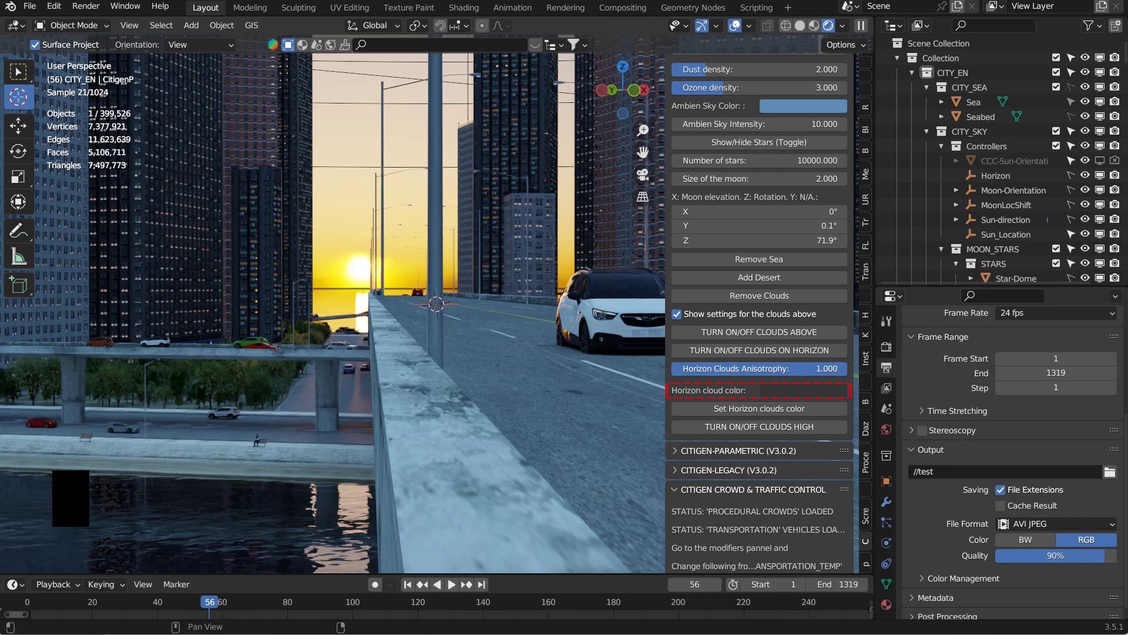
Set the Horizon Clouds Anisotropy to 0.1
{"action": "left_click", "coordinate": [759, 369]}
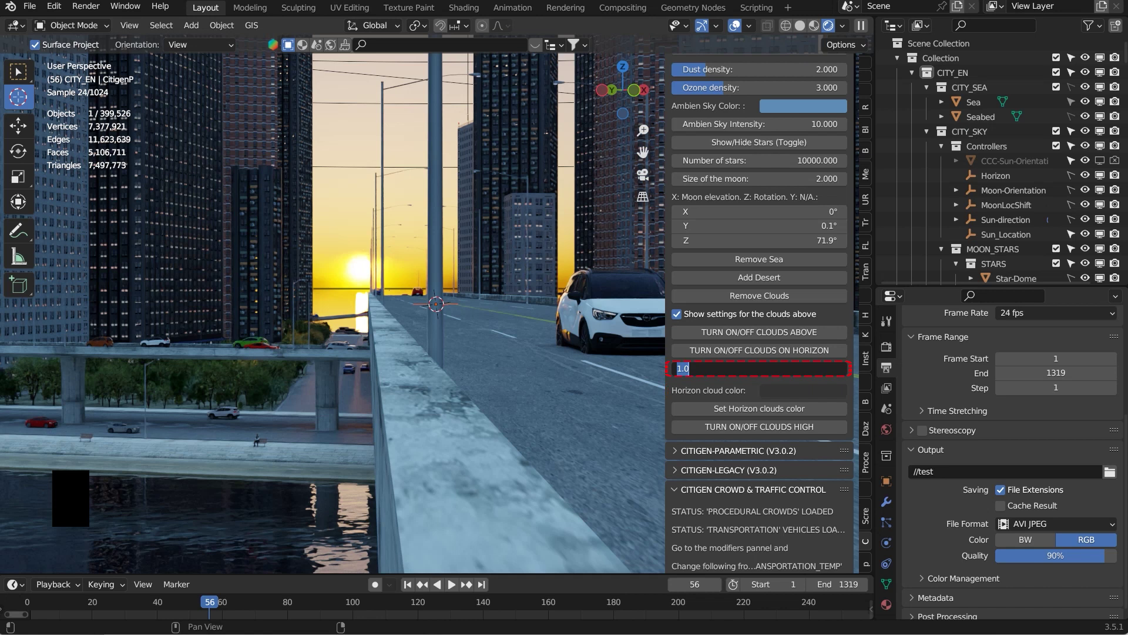
{"action": "type", "text": "0.1"}
{"action": "key", "text": "Return"}
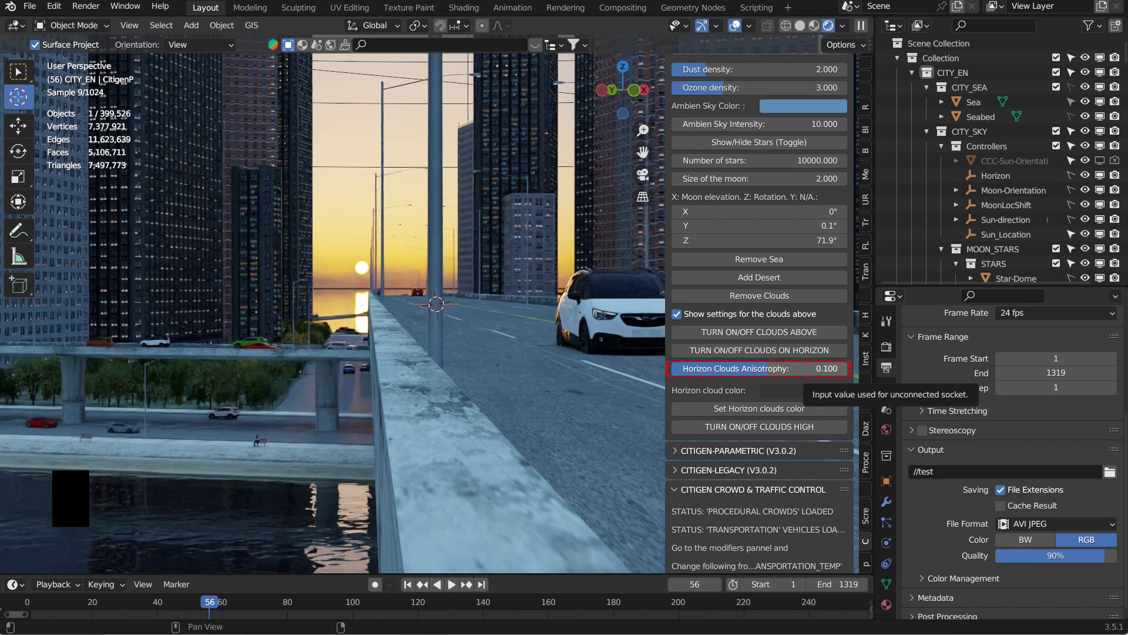
Brighten the horizon cloud color to an HSV Value of 1.000 and set the Horizon Clouds Anisotropy to 0
{"action": "left_click", "coordinate": [803, 390]}
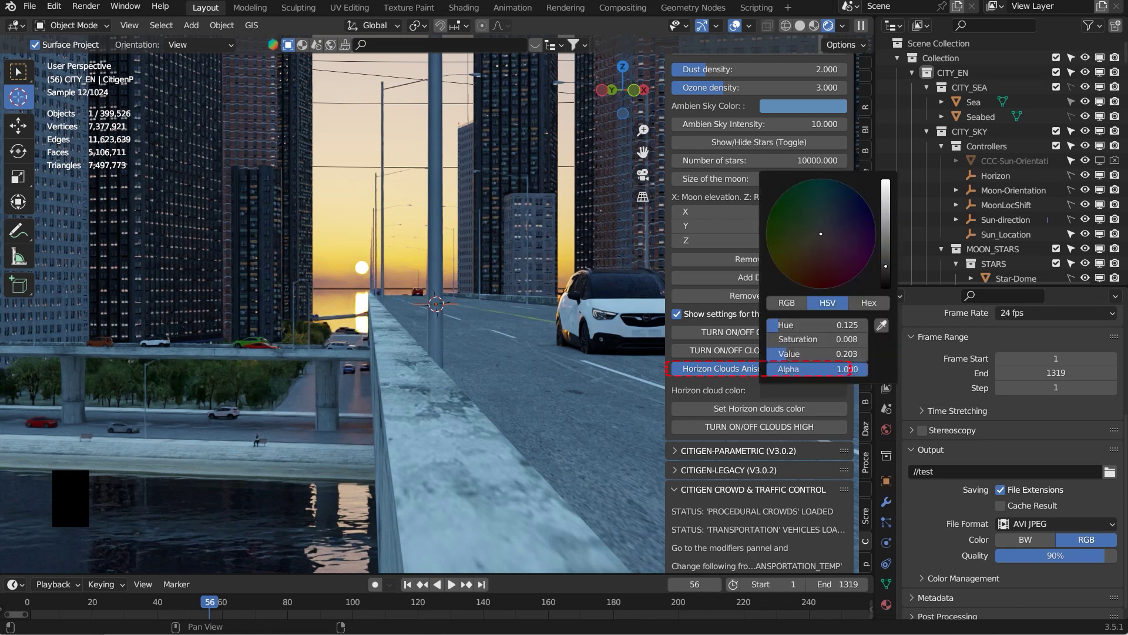
{"action": "left_click_drag", "start_coordinate": [885, 267], "coordinate": [886, 231]}
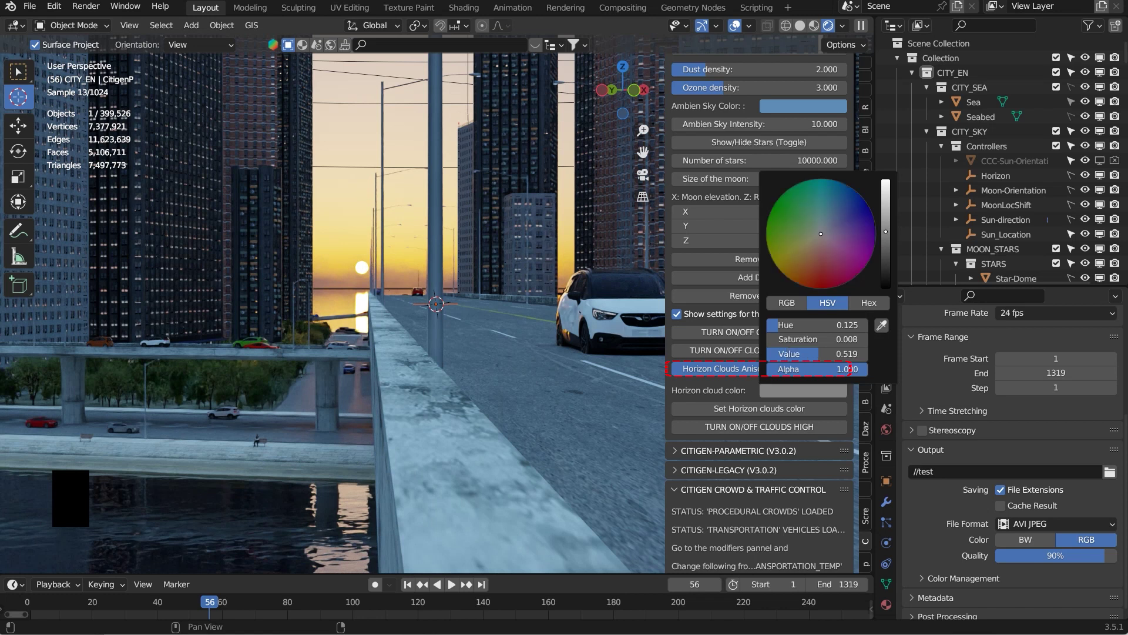
{"action": "left_click_drag", "start_coordinate": [886, 231], "coordinate": [886, 181]}
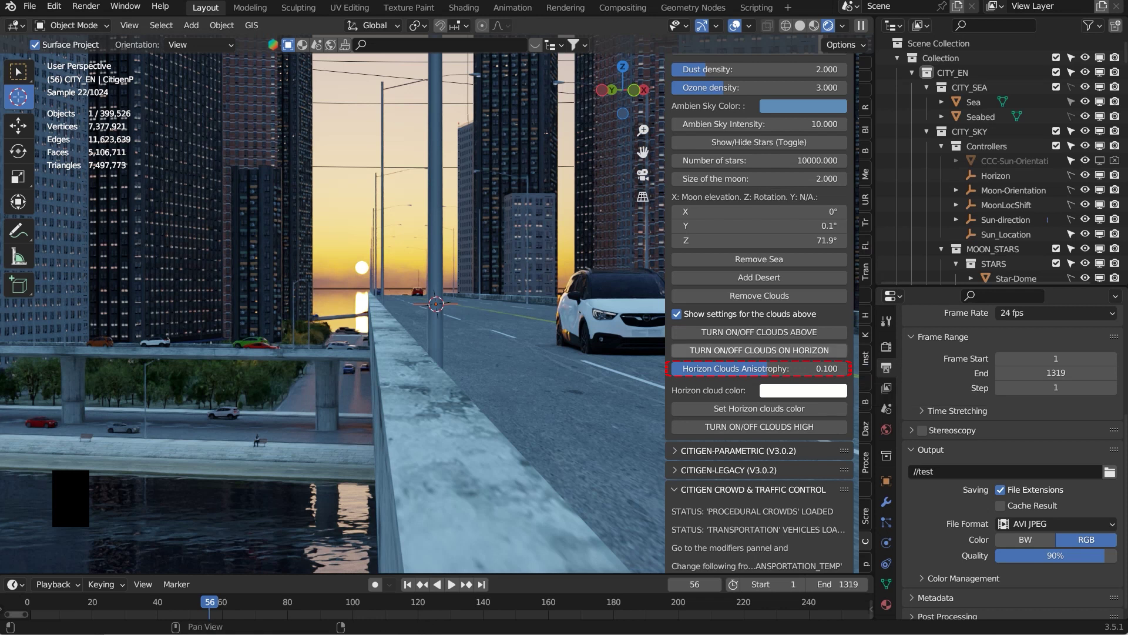
{"action": "left_click", "coordinate": [758, 368]}
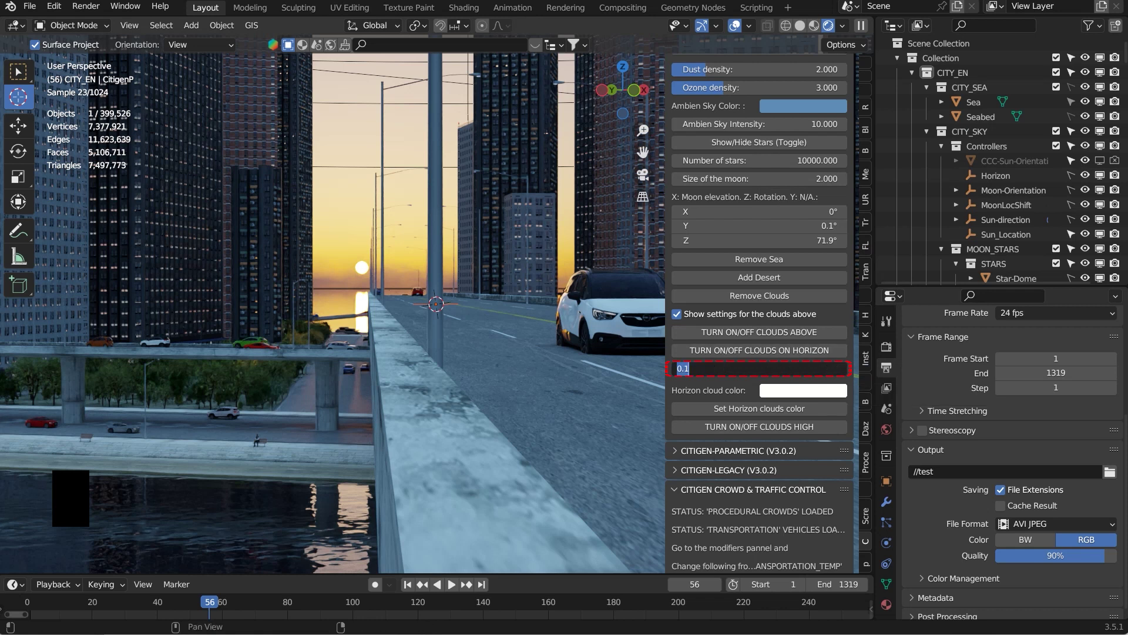
{"action": "type", "text": "0"}
{"action": "key", "text": "Return"}
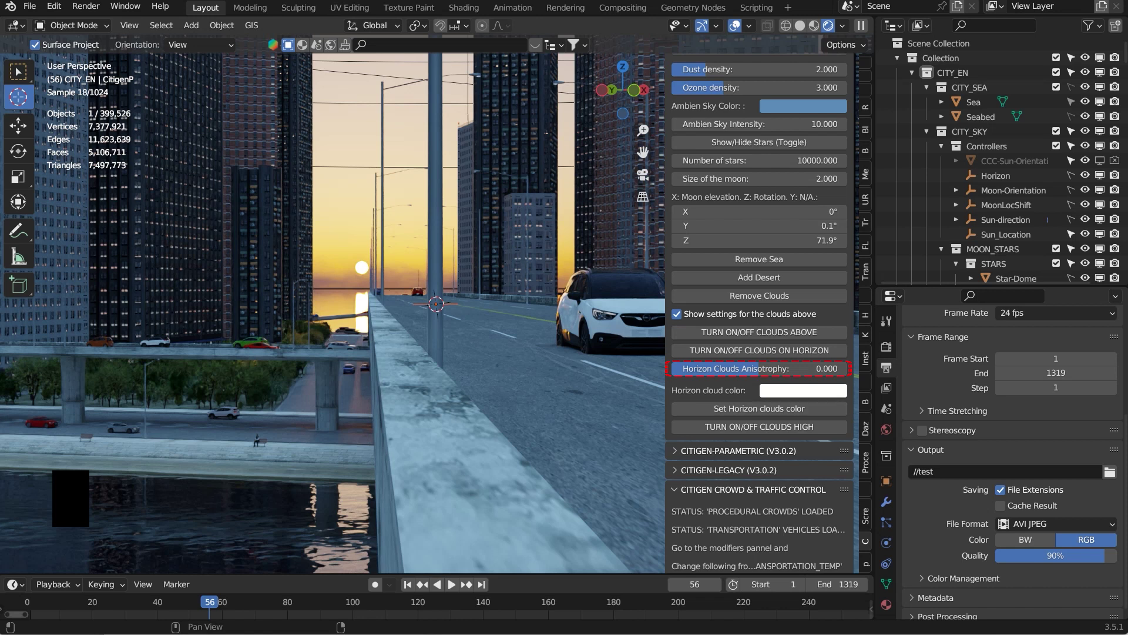
Darken the horizon cloud color to an HSV Value of 0.257 and apply it to the horizon clouds
{"action": "left_click", "coordinate": [803, 391]}
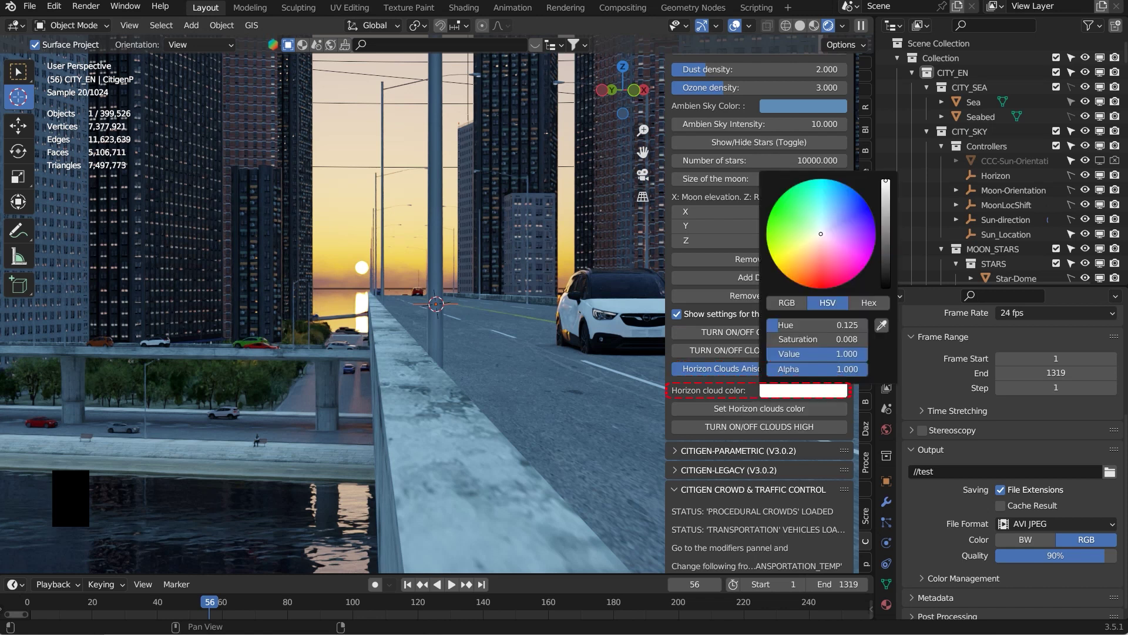
{"action": "left_click_drag", "start_coordinate": [886, 181], "coordinate": [886, 261]}
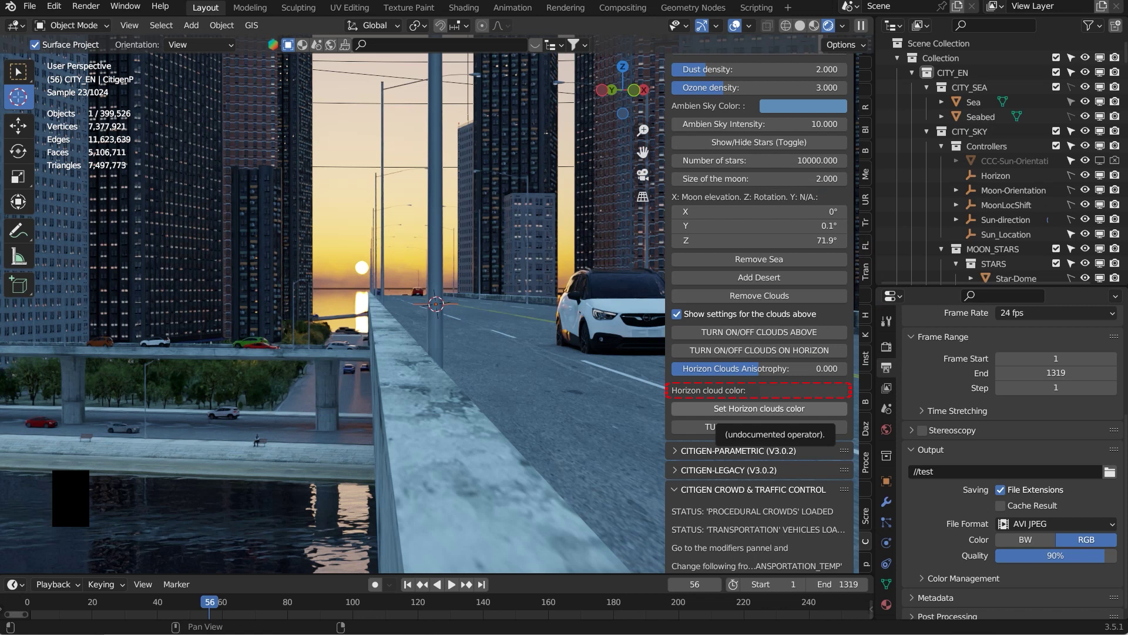
{"action": "left_click", "coordinate": [726, 409]}
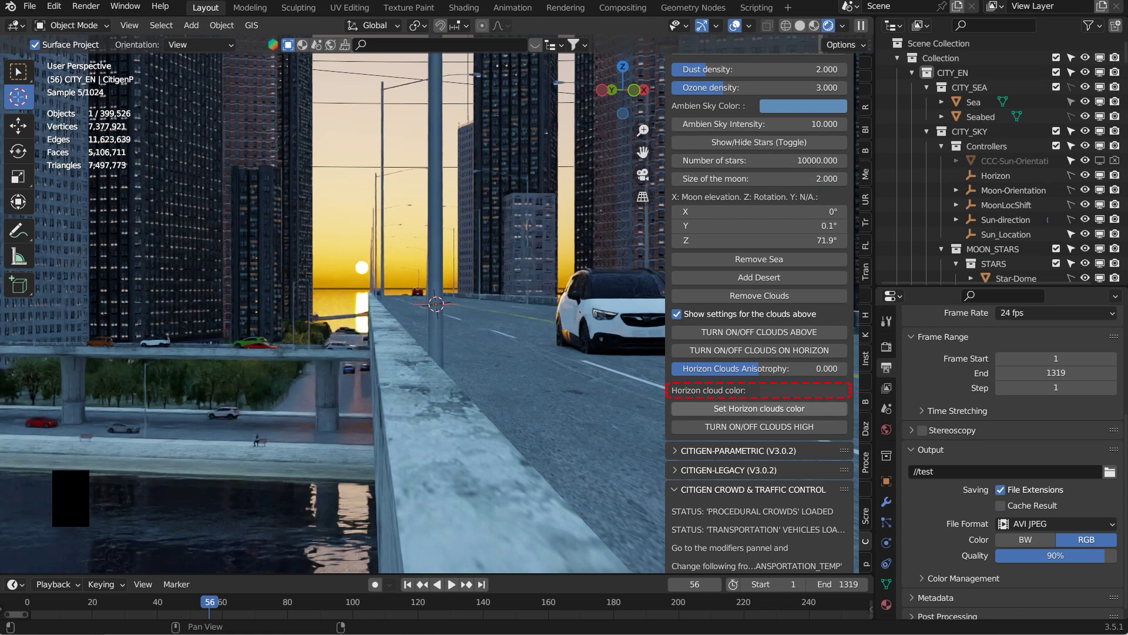
Brighten the horizon cloud color back to white and apply it to the horizon clouds
{"action": "left_click", "coordinate": [804, 390]}
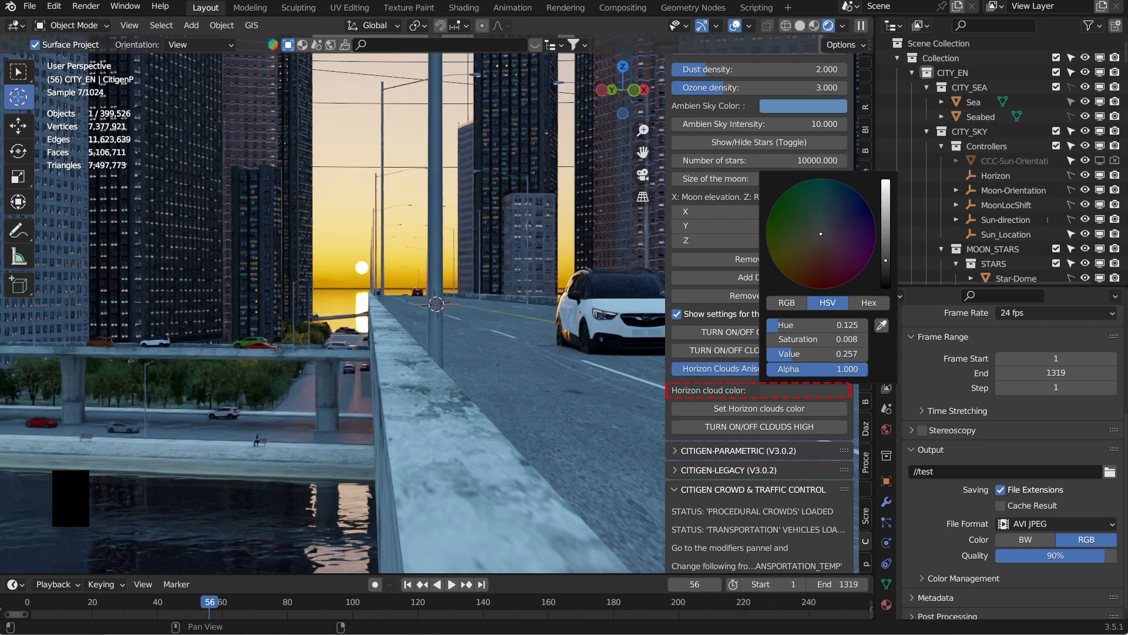
{"action": "left_click_drag", "start_coordinate": [885, 261], "coordinate": [886, 181]}
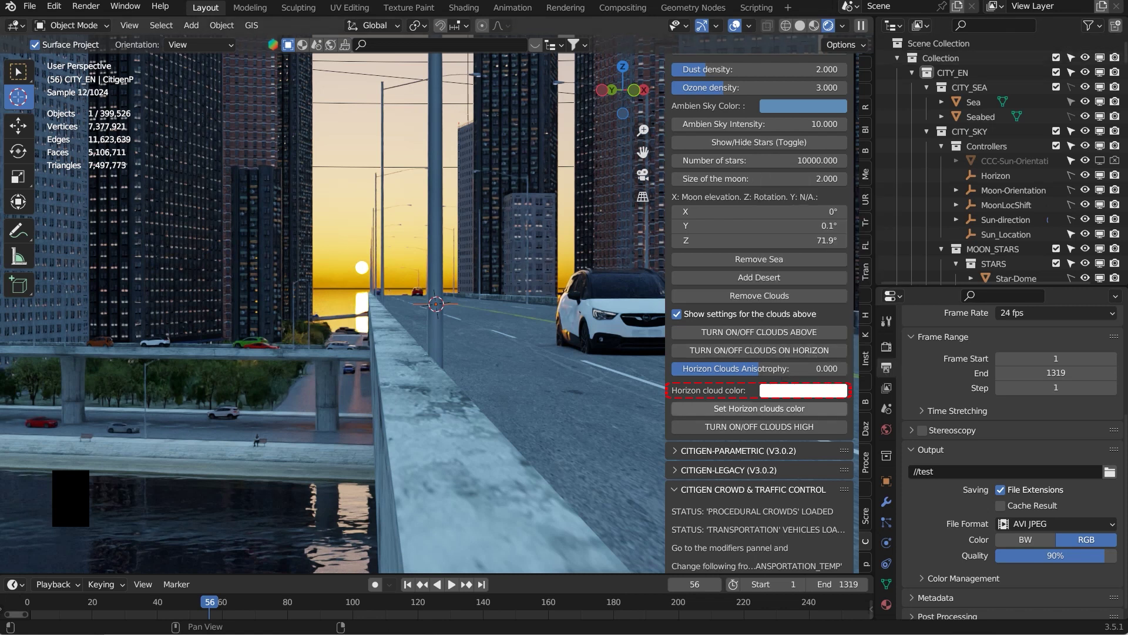
{"action": "left_click", "coordinate": [760, 408]}
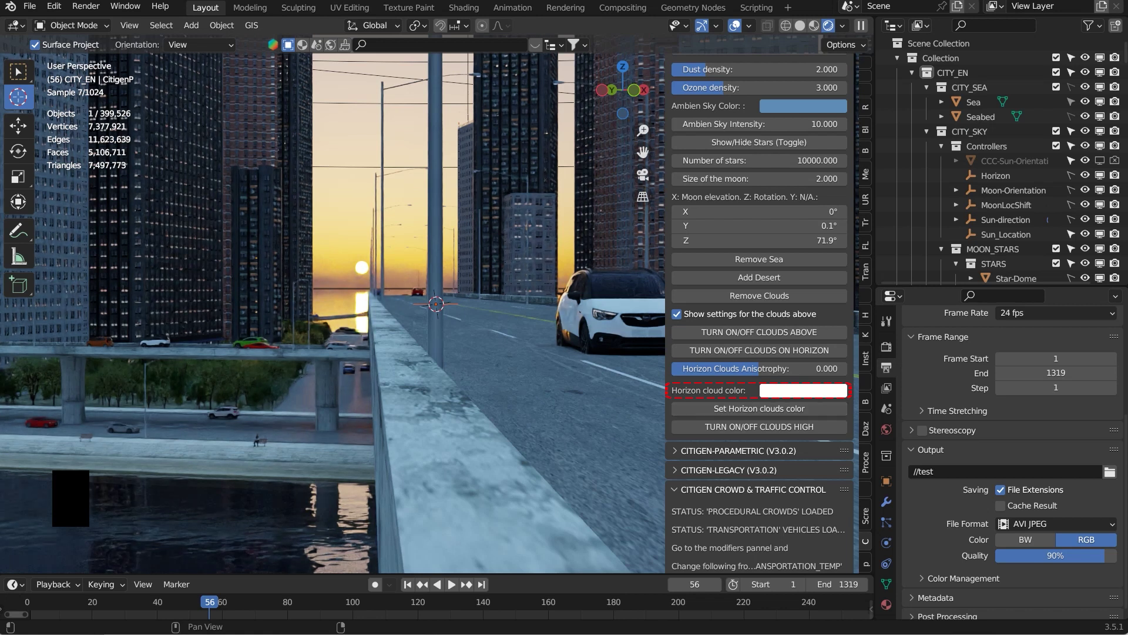
Set the Horizon Clouds Anisotropy to 0.01
{"action": "left_click", "coordinate": [760, 368]}
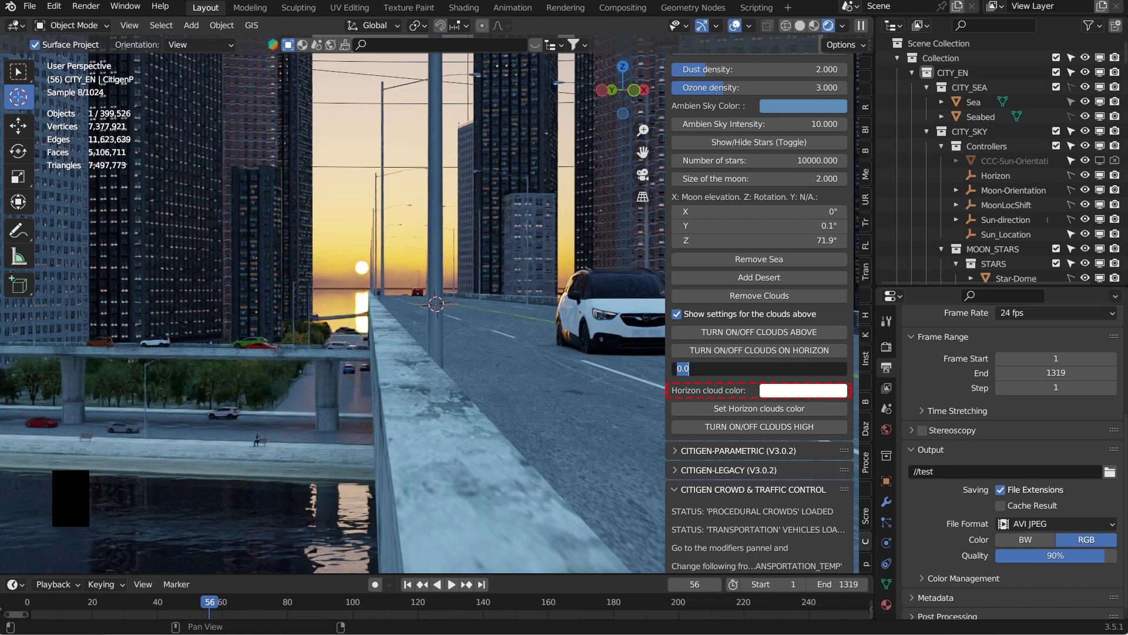
{"action": "type", "text": "0.01"}
{"action": "key", "text": "Return"}
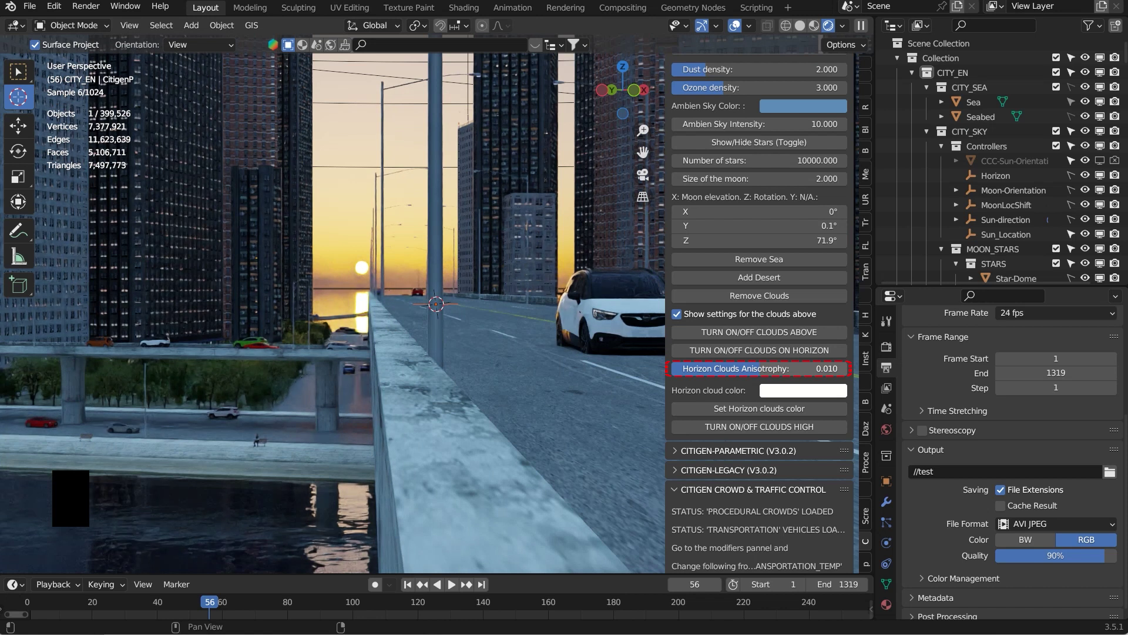
Set the Horizon Clouds Anisotropy to 1
{"action": "left_click", "coordinate": [760, 368]}
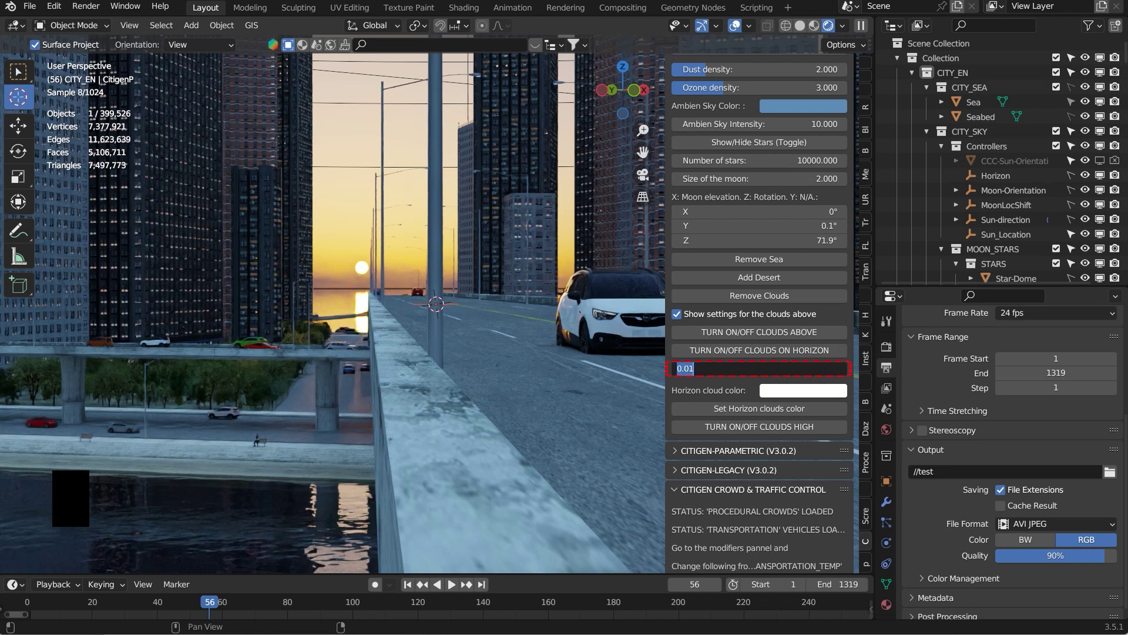
{"action": "type", "text": "1"}
{"action": "key", "text": "Return"}
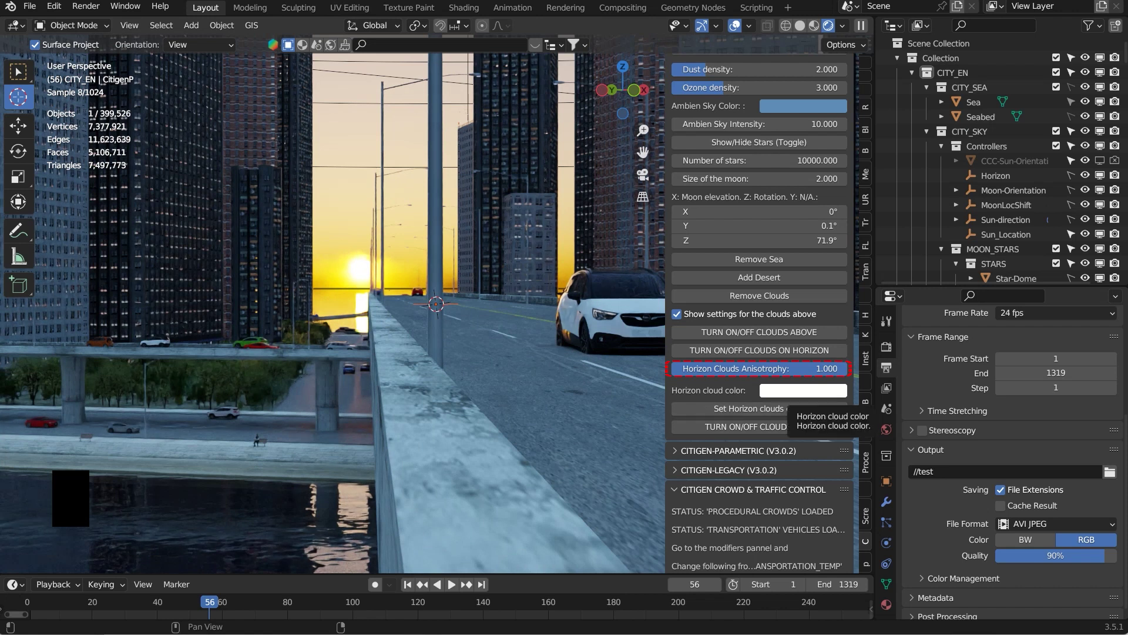
Darken the horizon cloud color to an HSV Value of 0.021 and apply the near-black color to the horizon clouds
{"action": "left_click", "coordinate": [802, 391]}
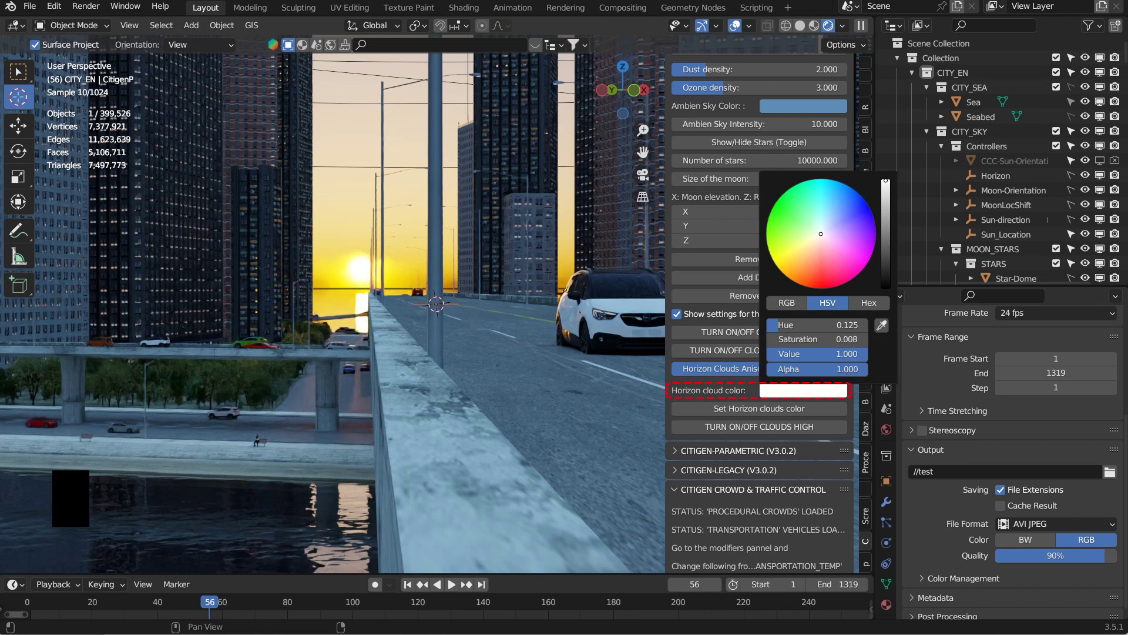
{"action": "left_click", "coordinate": [886, 287]}
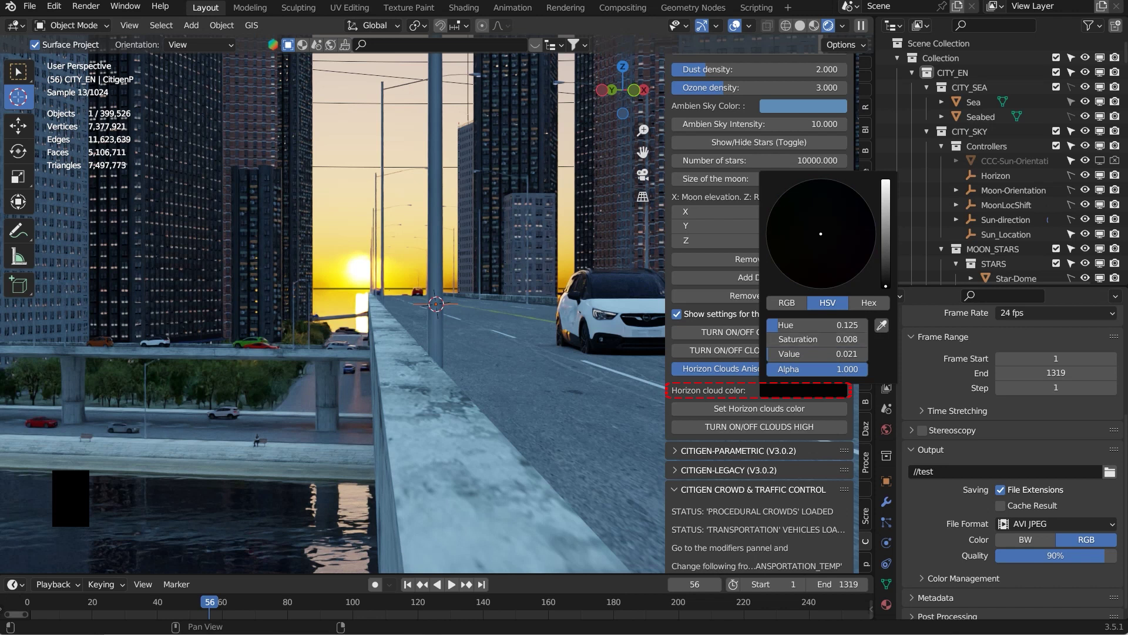
{"action": "left_click", "coordinate": [759, 408]}
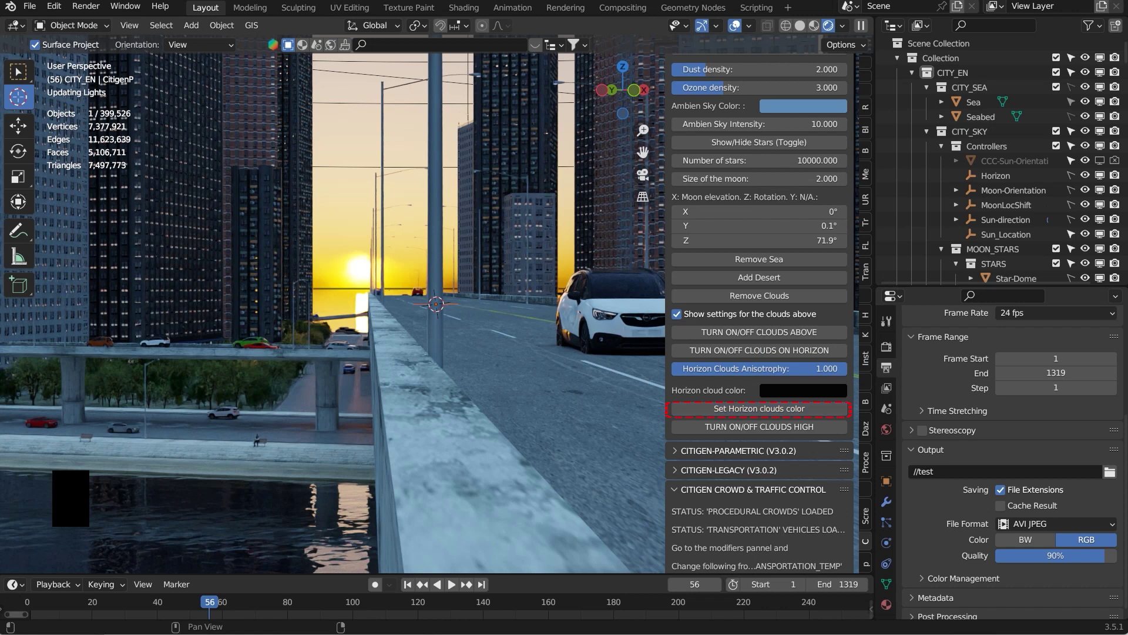
{"action": "left_click", "coordinate": [759, 409]}
{"action": "left_click", "coordinate": [759, 409]}
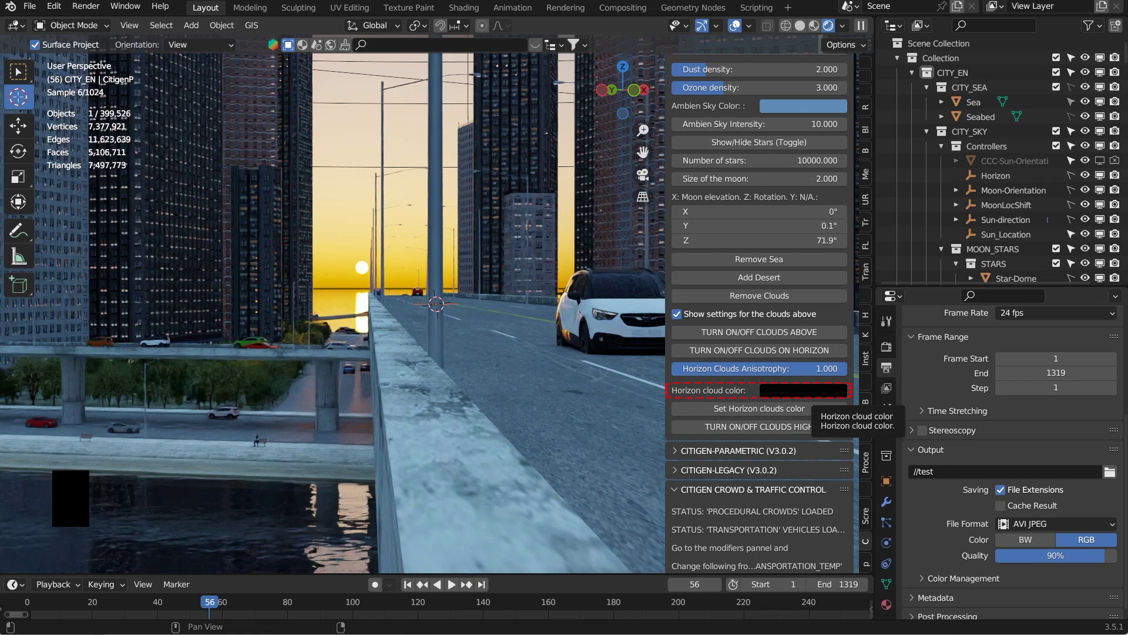
Raise the horizon cloud color's brightness to full white and apply the color to the horizon clouds
{"action": "left_click", "coordinate": [811, 390]}
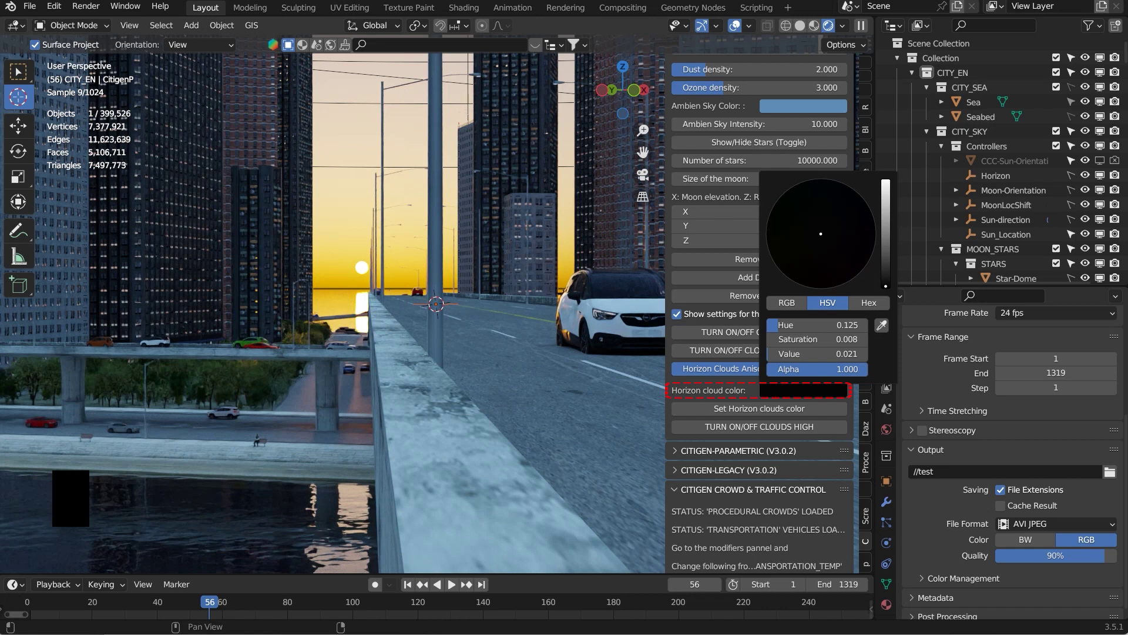
{"action": "left_click_drag", "start_coordinate": [885, 286], "coordinate": [885, 247]}
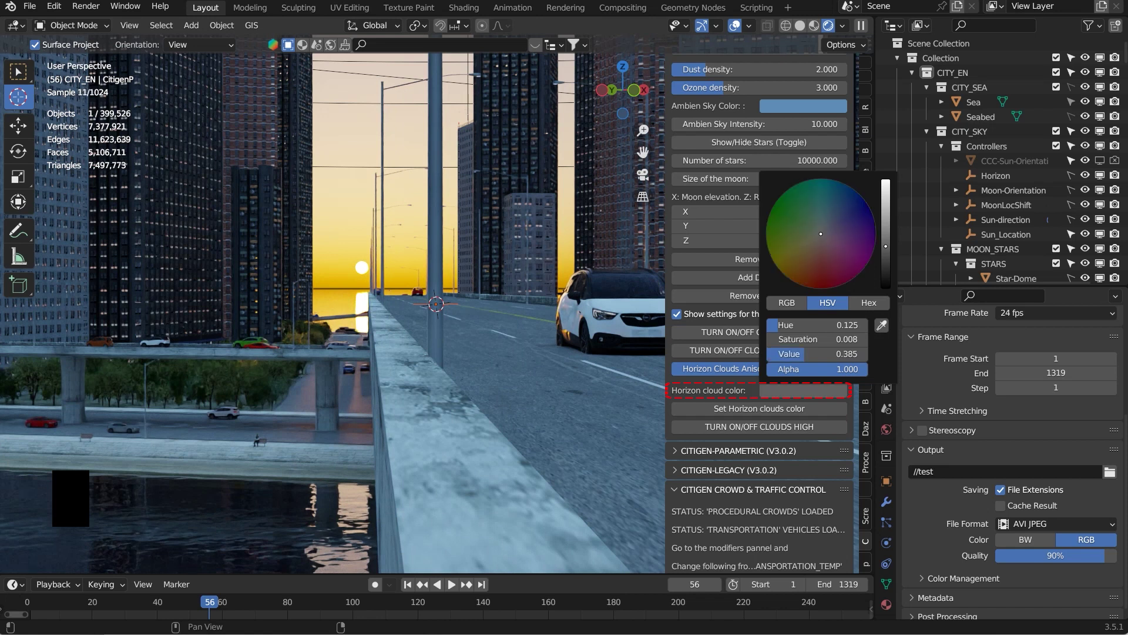
{"action": "left_click_drag", "start_coordinate": [886, 246], "coordinate": [886, 180]}
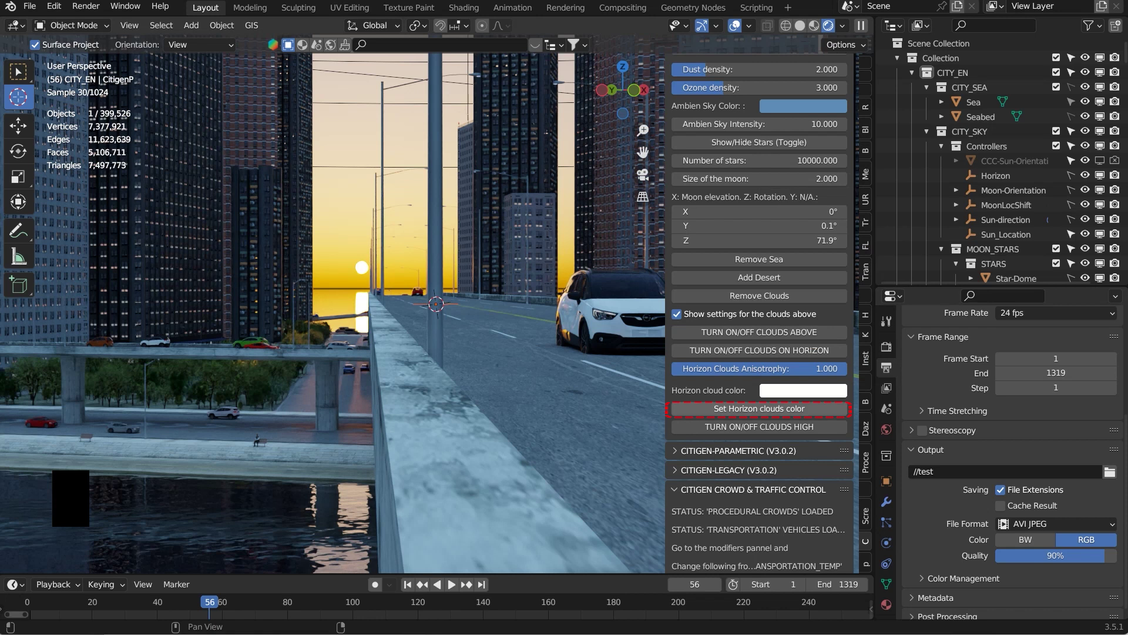
{"action": "left_click", "coordinate": [760, 409]}
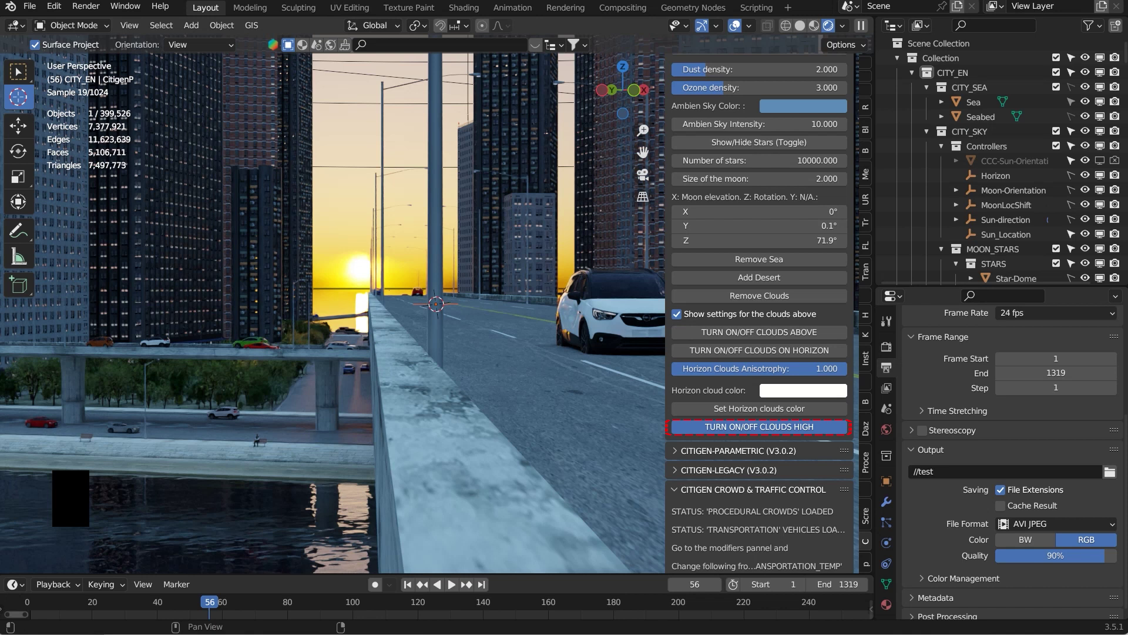
Turn on the high clouds and set the Distant Clouds Anisotropy to 1
{"action": "left_click", "coordinate": [759, 427]}
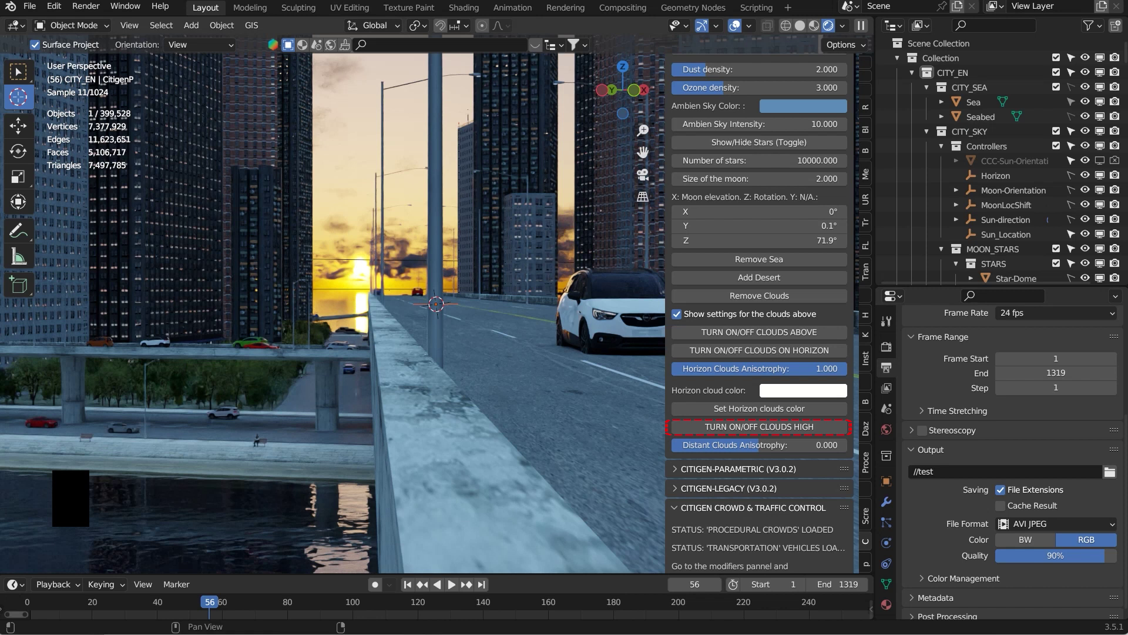
{"action": "double_click", "coordinate": [759, 445]}
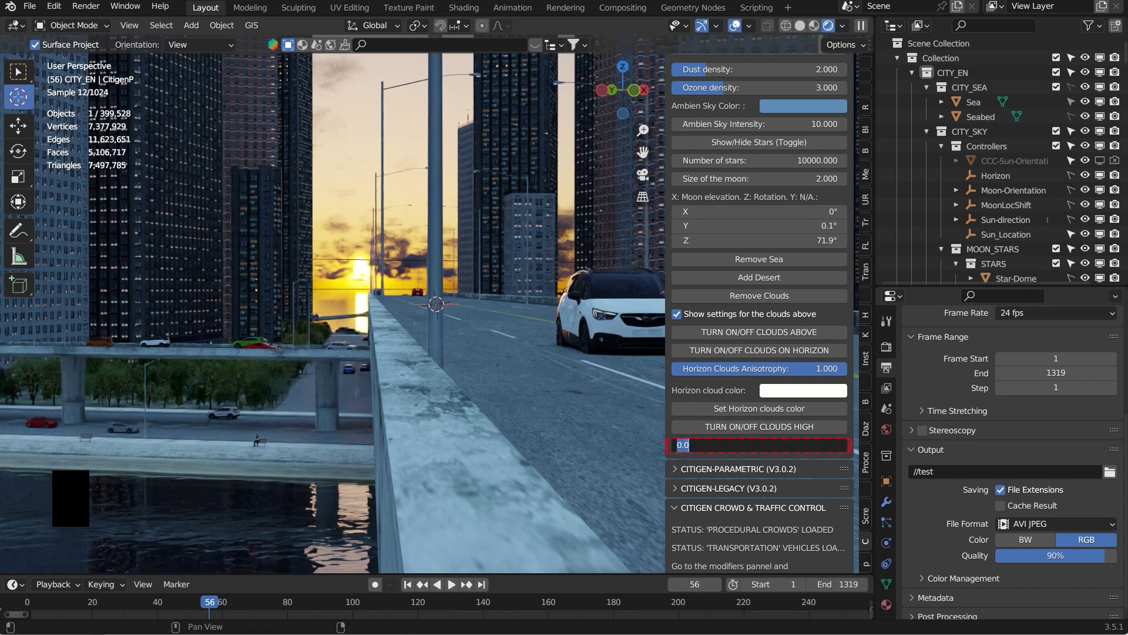
{"action": "type", "text": "1"}
{"action": "key", "text": "Return"}
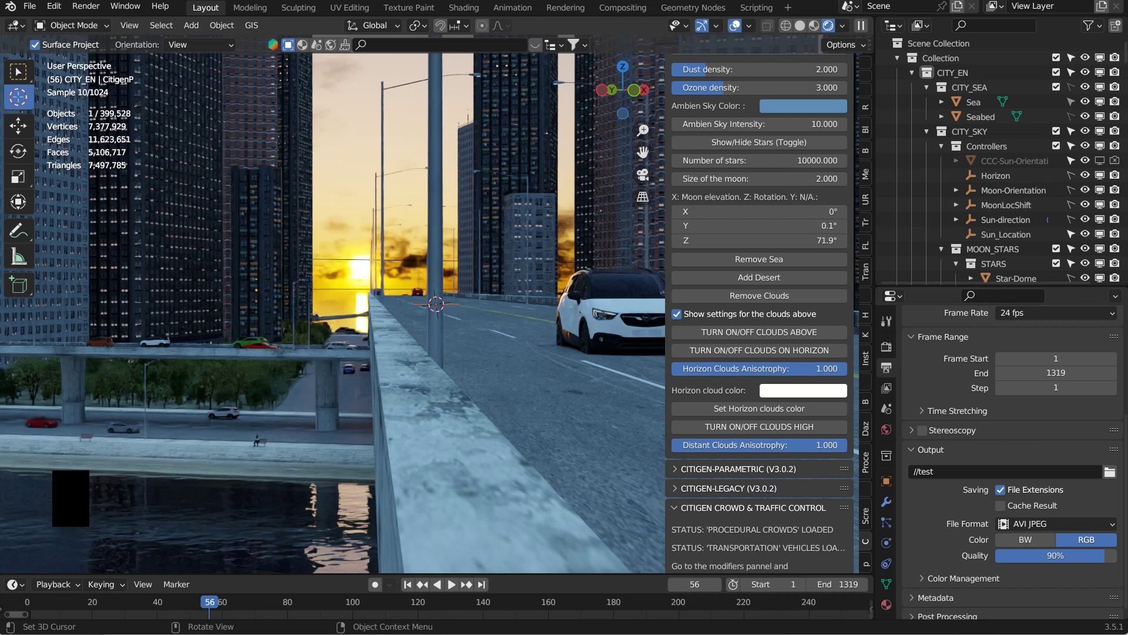
Switch the viewport from the rendered preview to Solid shading
{"action": "scroll", "coordinate": [760, 312], "scroll_direction": "down", "scroll_amount": 6}
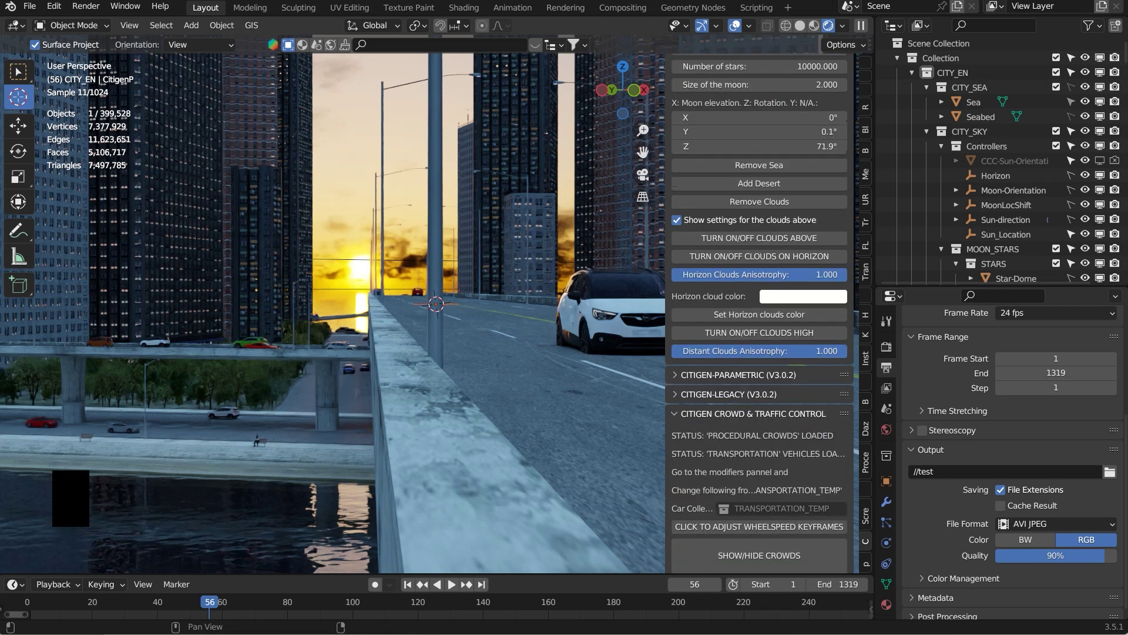
{"action": "scroll", "coordinate": [759, 312], "scroll_direction": "down", "scroll_amount": 6}
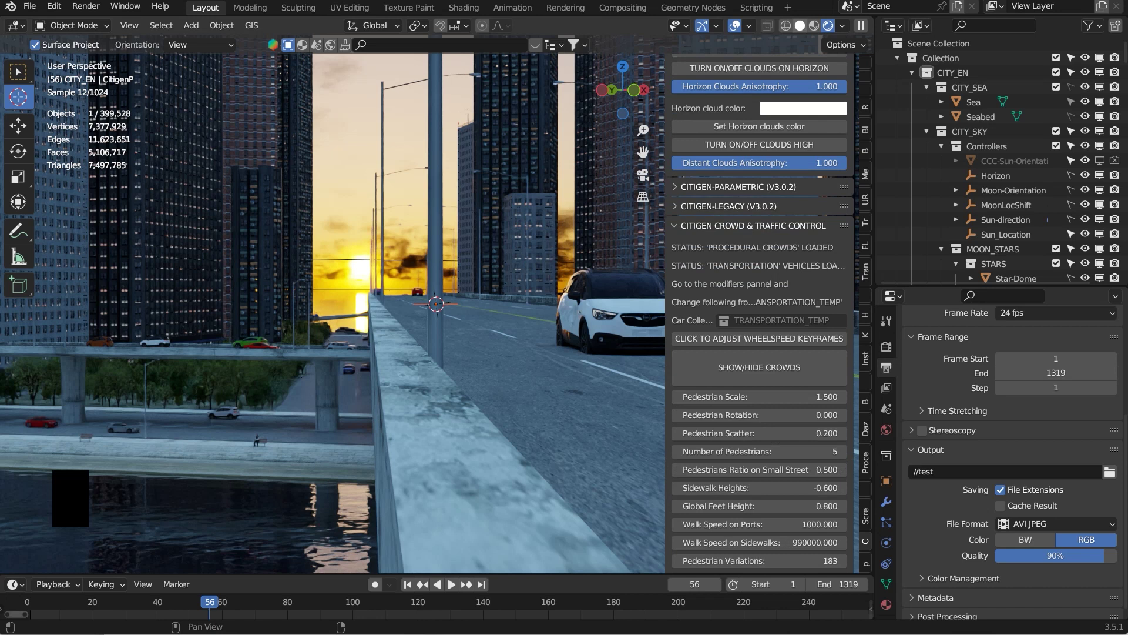
{"action": "left_click", "coordinate": [800, 25]}
Set the Cars on bridges footings to 0 in the parametric-city traffic settings
{"action": "scroll", "coordinate": [760, 472], "scroll_direction": "down", "scroll_amount": 3}
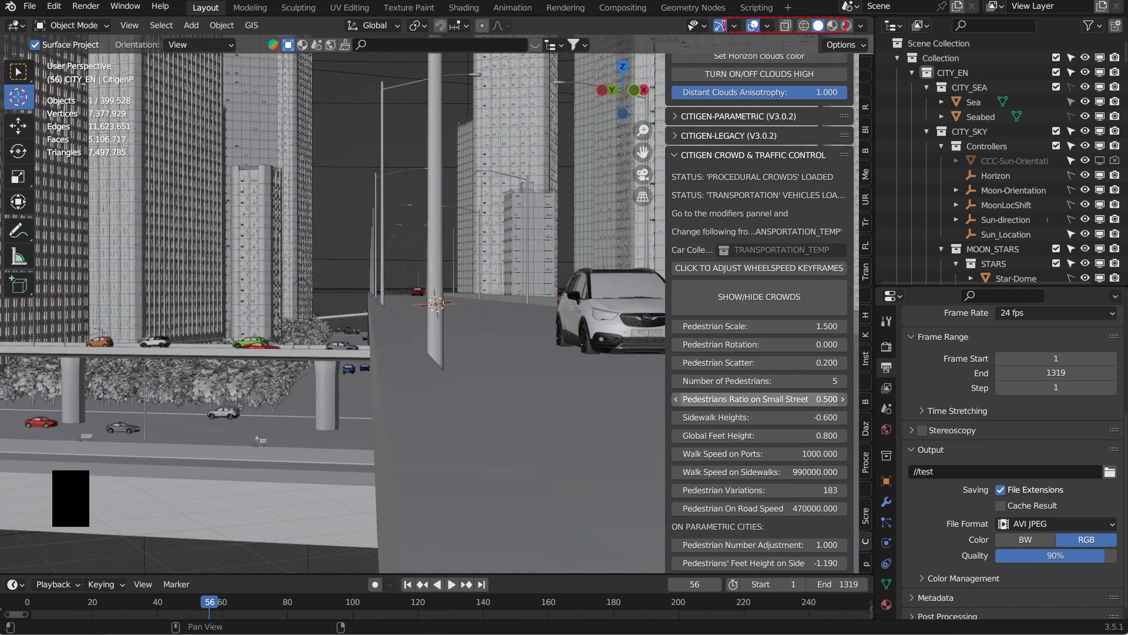
{"action": "scroll", "coordinate": [760, 472], "scroll_direction": "down", "scroll_amount": 6}
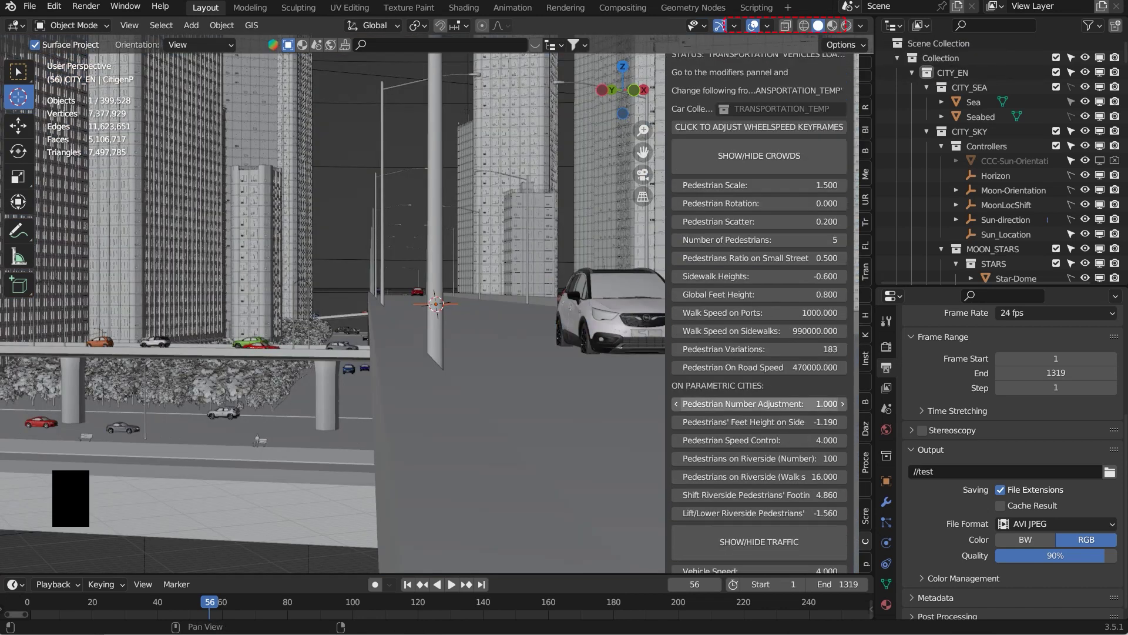
{"action": "scroll", "coordinate": [760, 476], "scroll_direction": "down", "scroll_amount": 4}
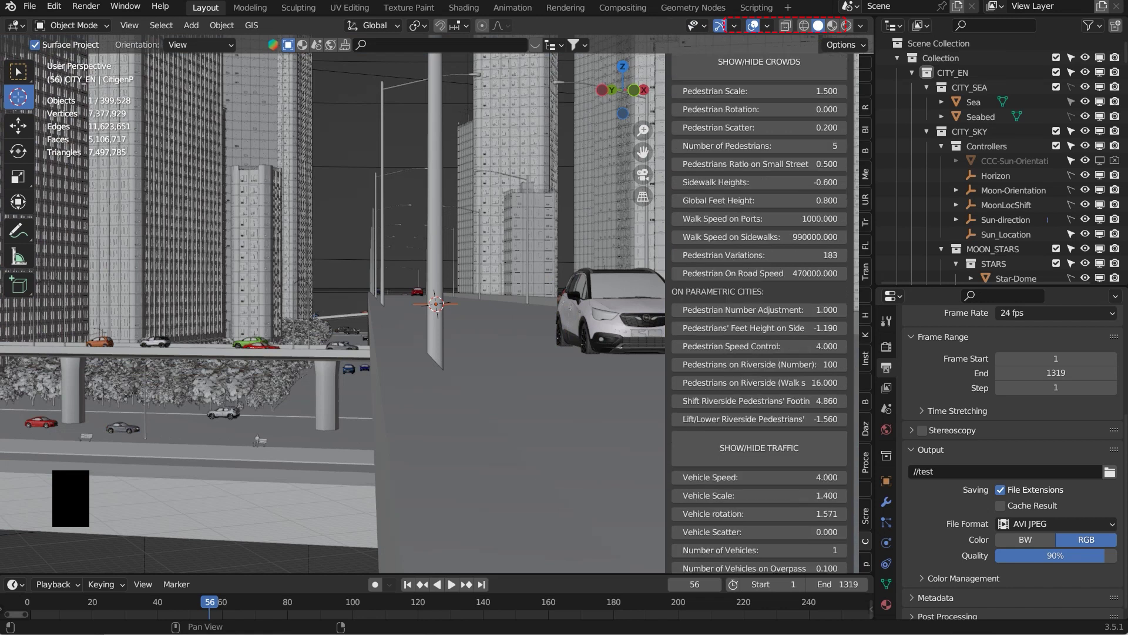
{"action": "scroll", "coordinate": [759, 476], "scroll_direction": "down", "scroll_amount": 3}
{"action": "scroll", "coordinate": [759, 471], "scroll_direction": "down", "scroll_amount": 2}
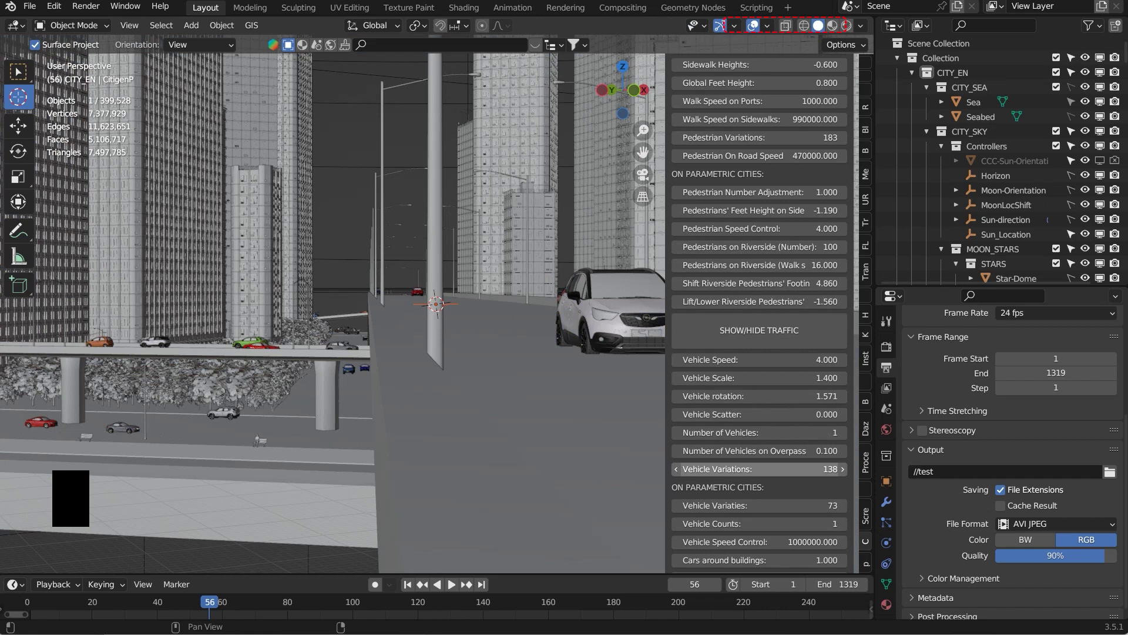
{"action": "scroll", "coordinate": [759, 470], "scroll_direction": "down", "scroll_amount": 3}
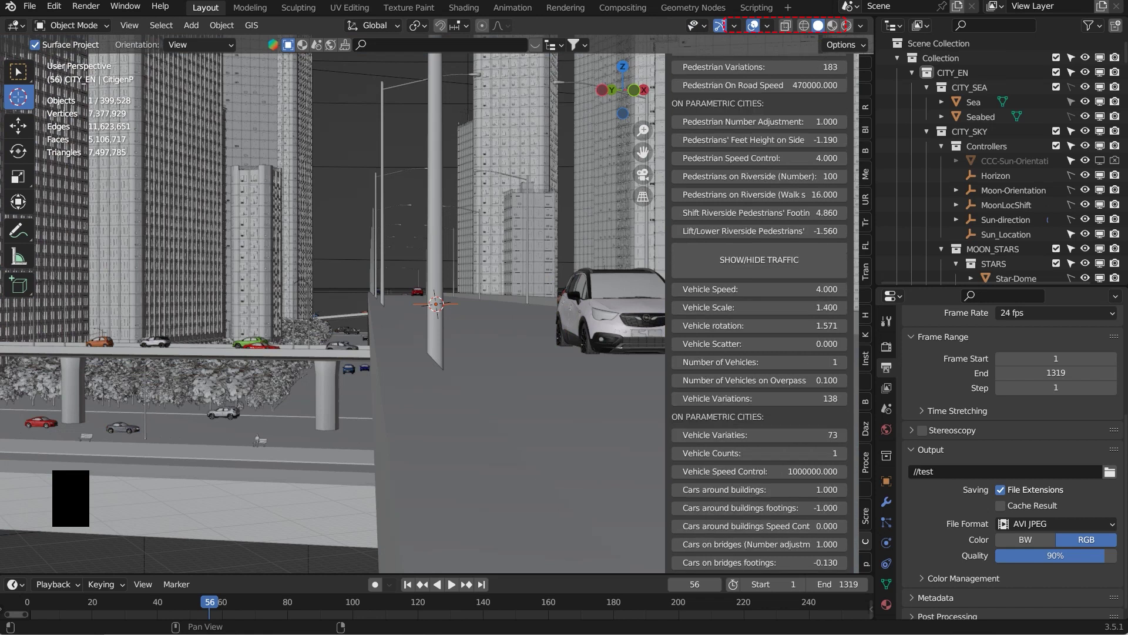
{"action": "scroll", "coordinate": [760, 473], "scroll_direction": "down", "scroll_amount": 3}
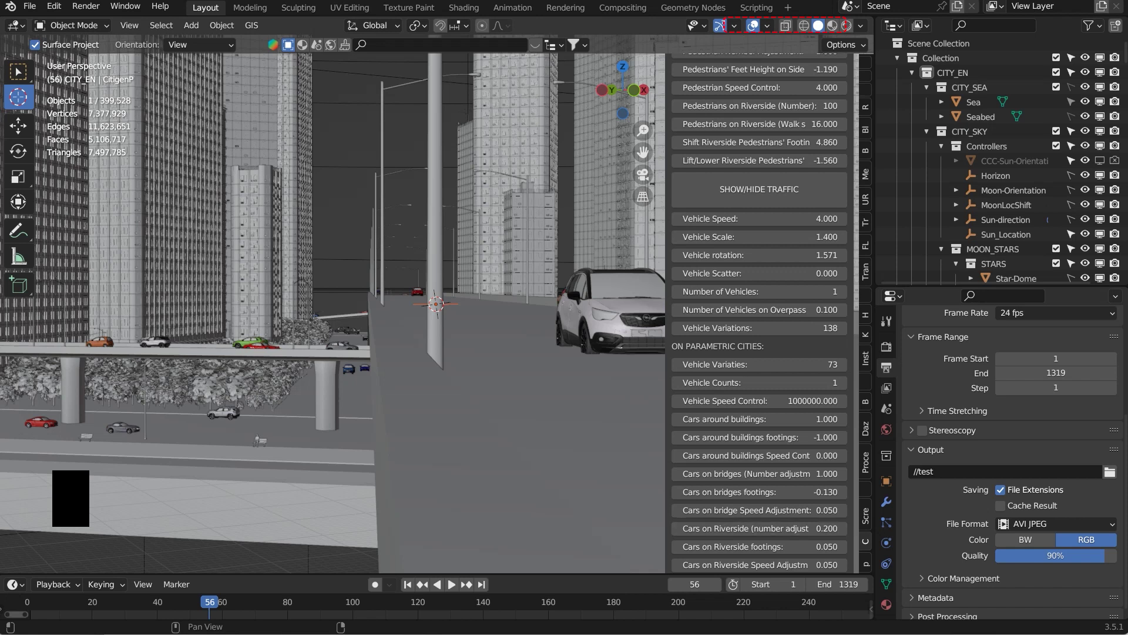
{"action": "left_click", "coordinate": [758, 492]}
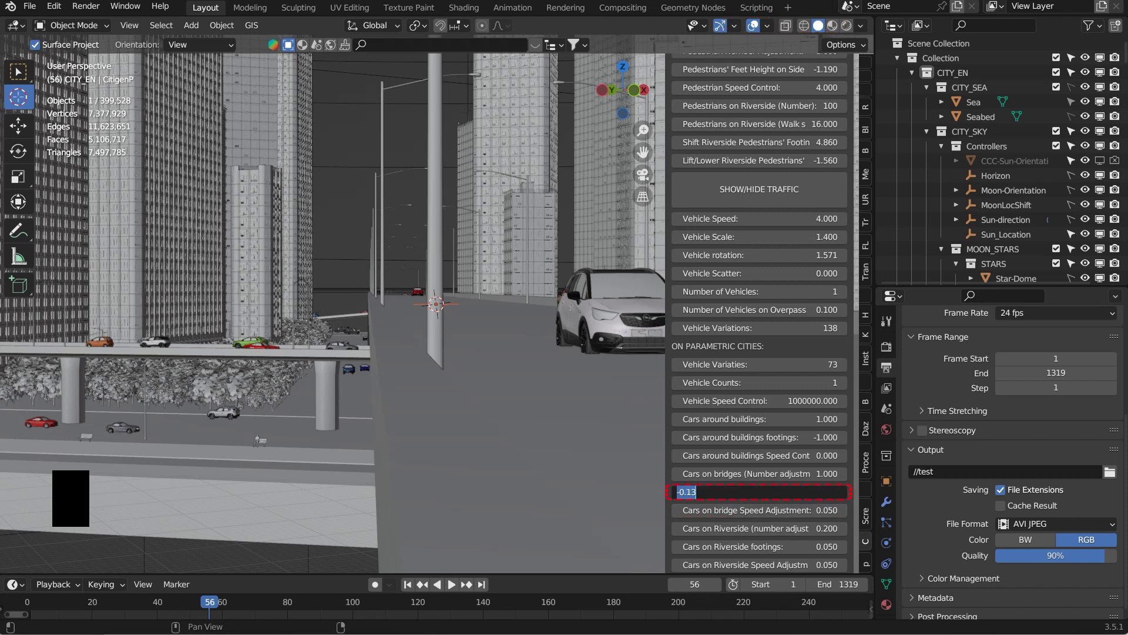
{"action": "type", "text": "0"}
{"action": "key", "text": "Return"}
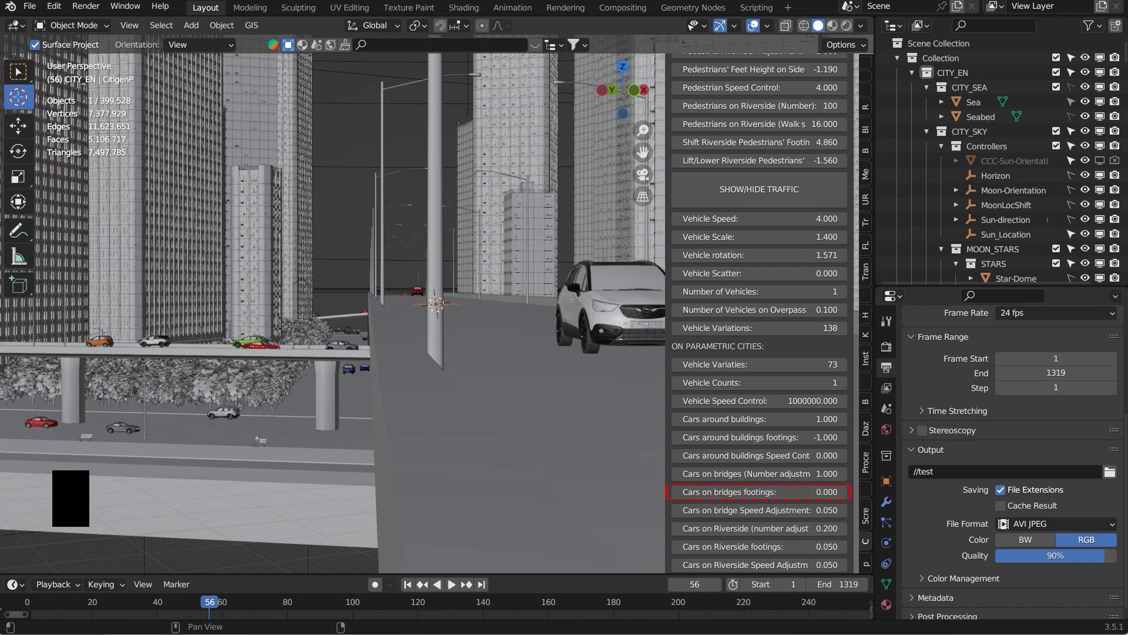
Try a Cars on bridges footings value of -0.010, and set it back to 0
{"action": "left_click", "coordinate": [758, 492]}
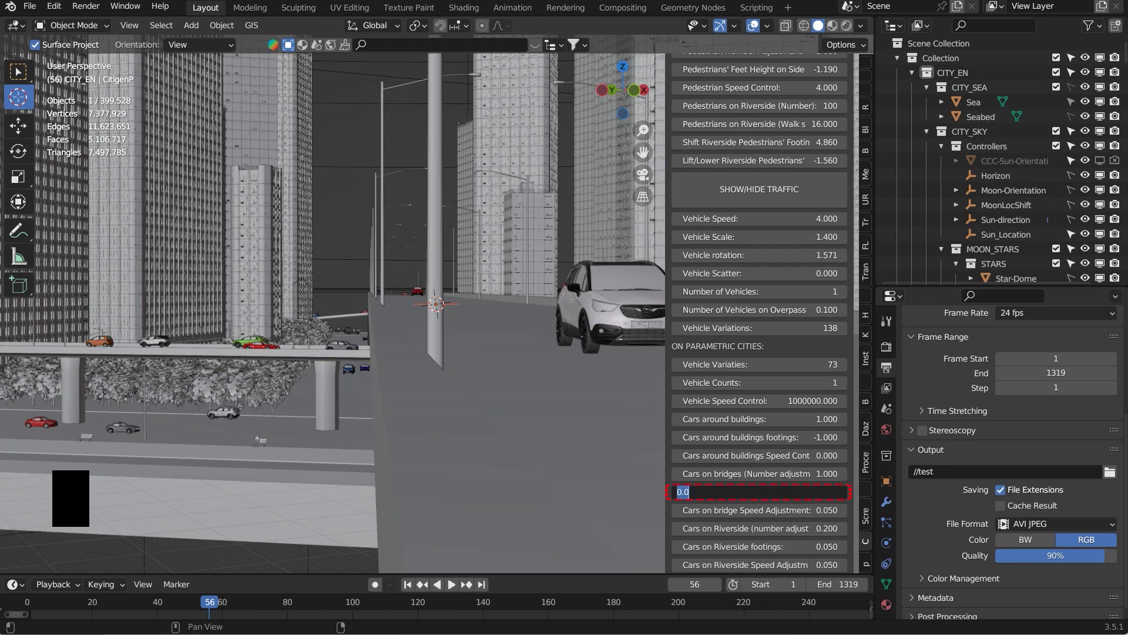
{"action": "type", "text": "-0.010"}
{"action": "key", "text": "Return"}
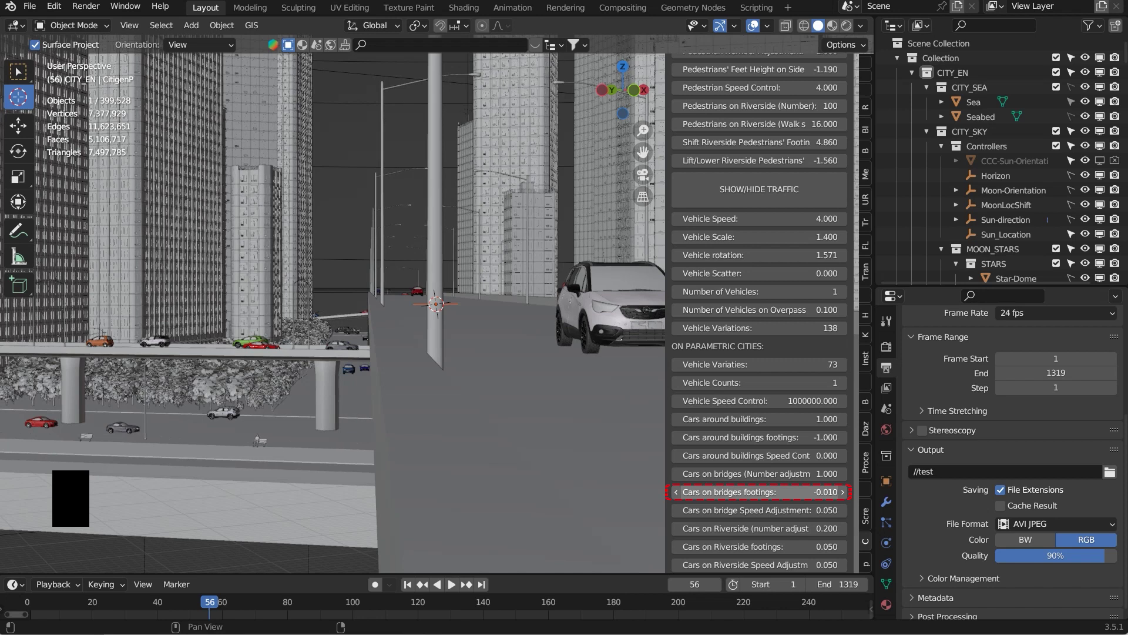
{"action": "key", "text": "Return"}
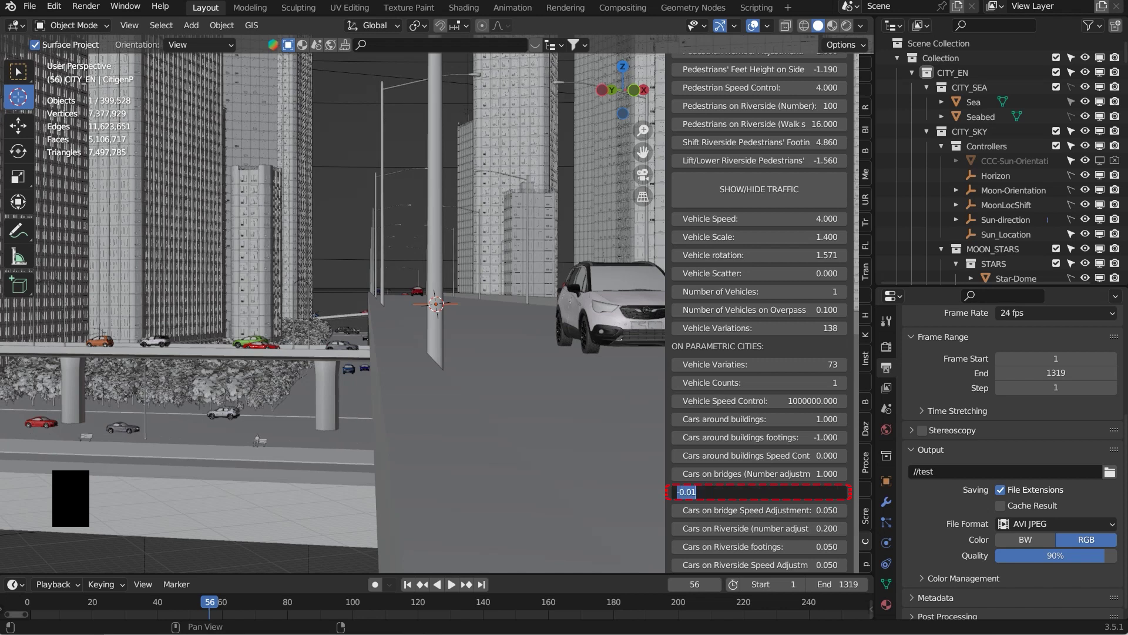
{"action": "type", "text": "0"}
{"action": "key", "text": "Return"}
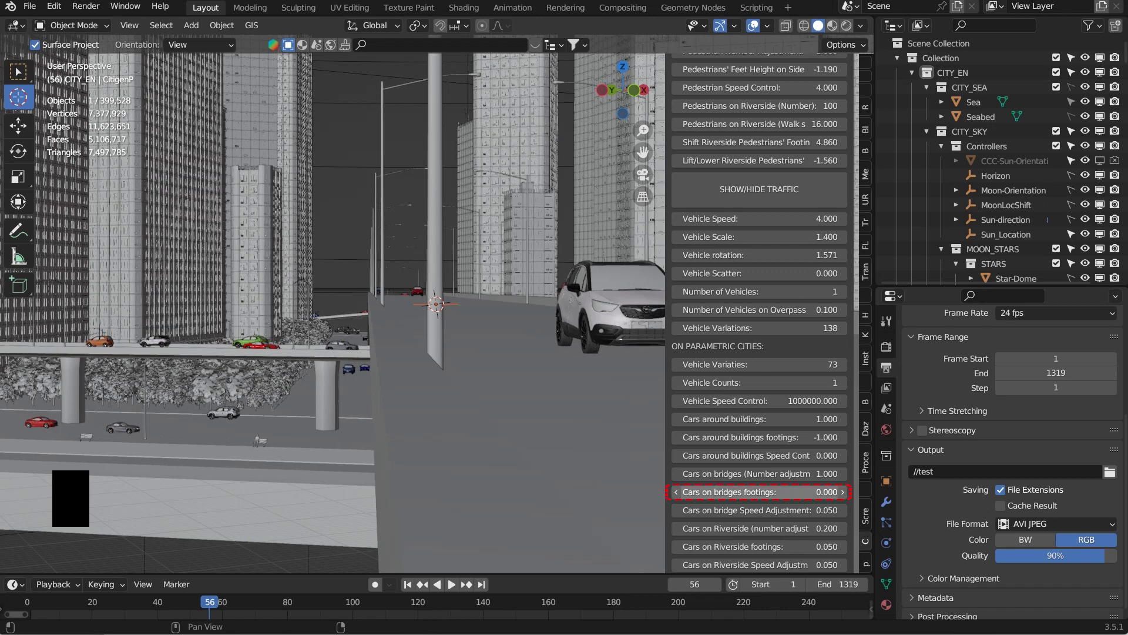
Switch the viewport to the rendered preview and turn on all outdoor lights in the parametric city
{"action": "left_click", "coordinate": [829, 25]}
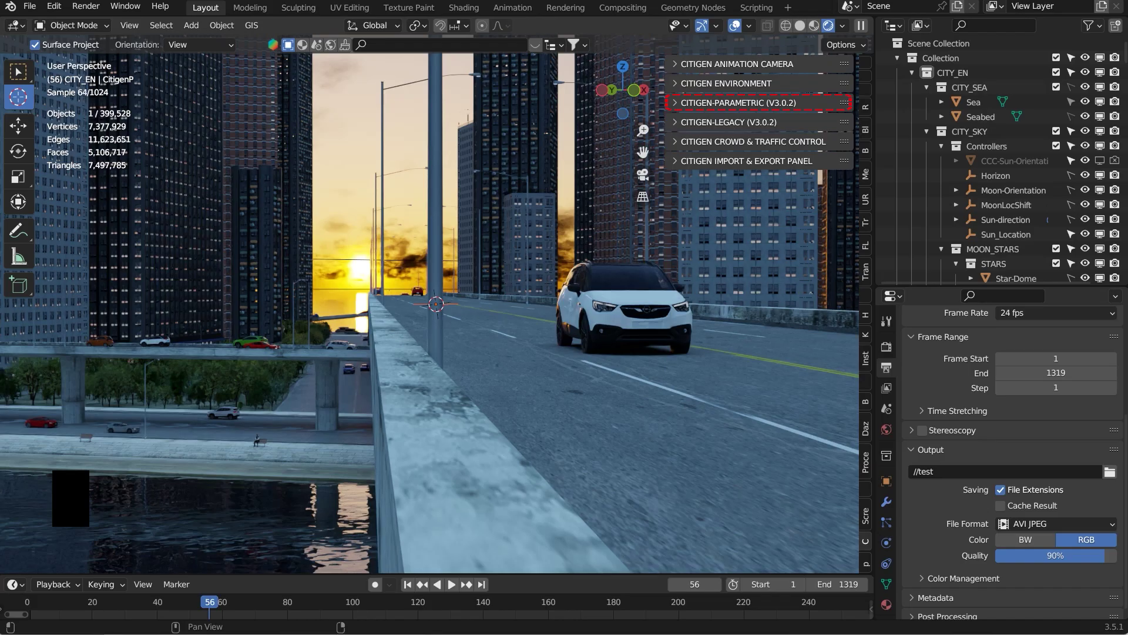
{"action": "left_click", "coordinate": [739, 102]}
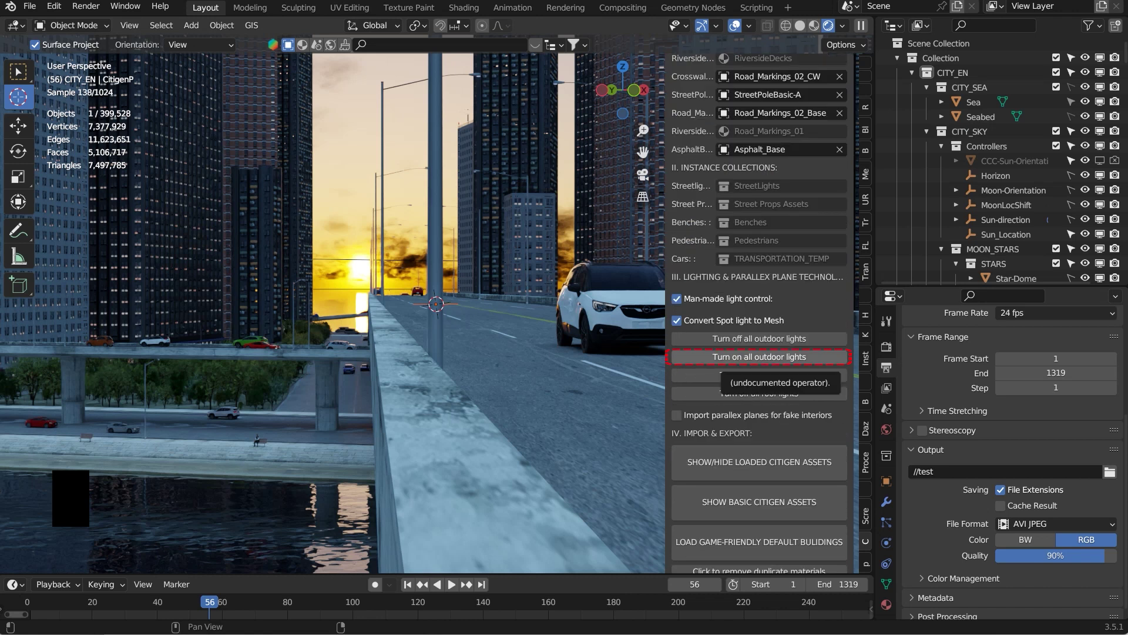
{"action": "left_click", "coordinate": [764, 356]}
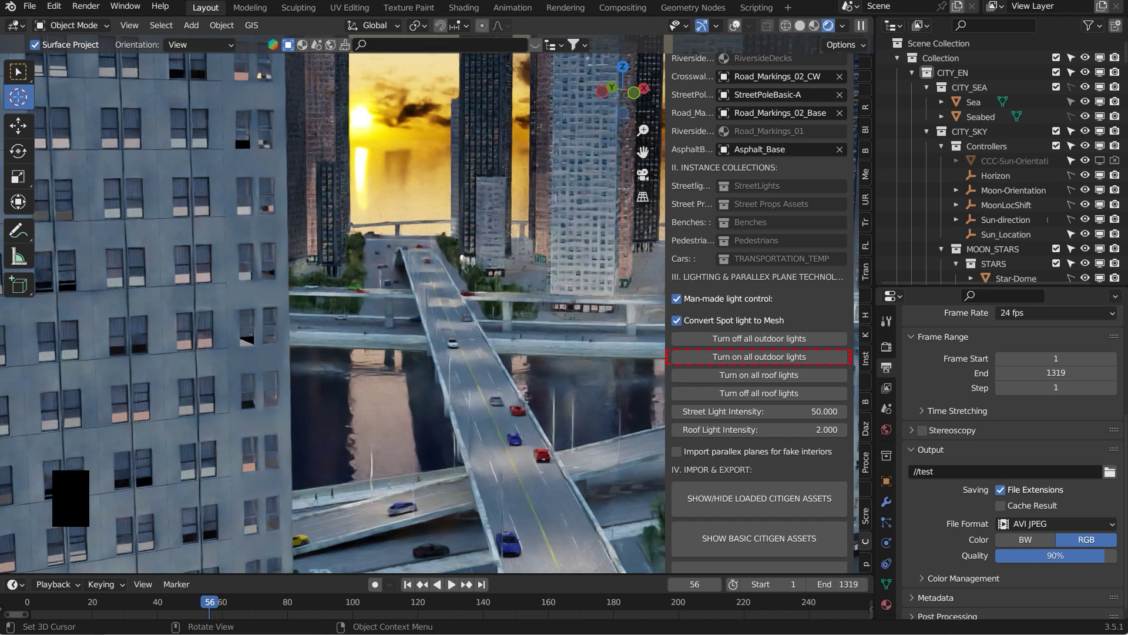
{"action": "middle_click_drag", "start_coordinate": [376, 305], "coordinate": [344, 306]}
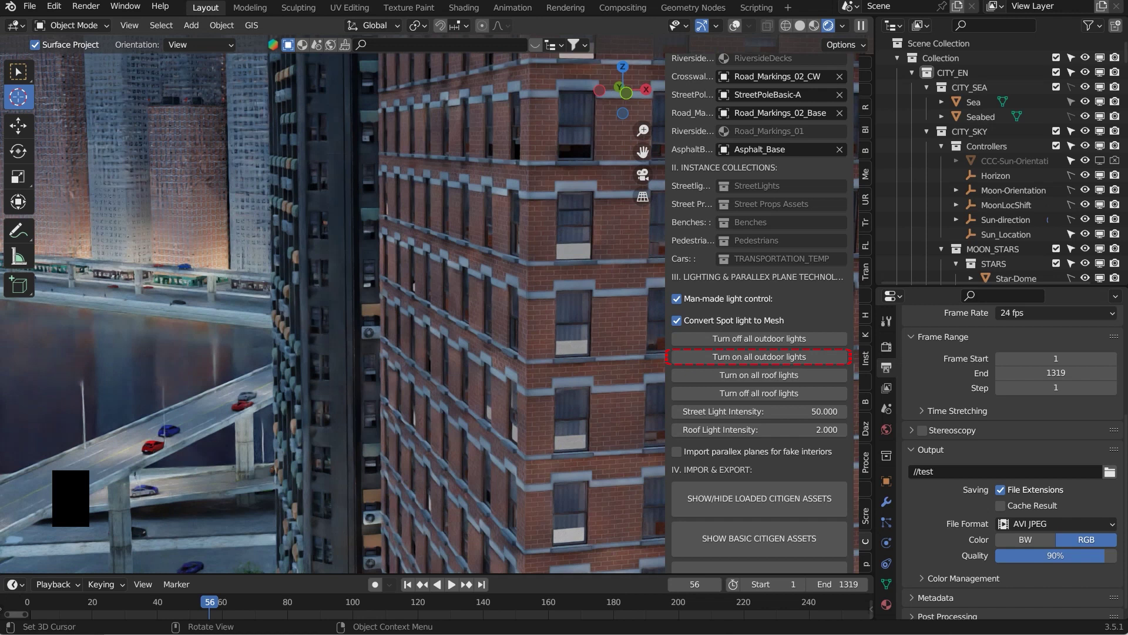
{"action": "middle_click_drag", "start_coordinate": [344, 306], "coordinate": [300, 322]}
{"action": "scroll", "coordinate": [320, 304], "scroll_direction": "up", "scroll_amount": 1}
{"action": "scroll", "coordinate": [304, 296], "scroll_direction": "down", "scroll_amount": 6}
{"action": "scroll", "coordinate": [333, 303], "scroll_direction": "up", "scroll_amount": 6}
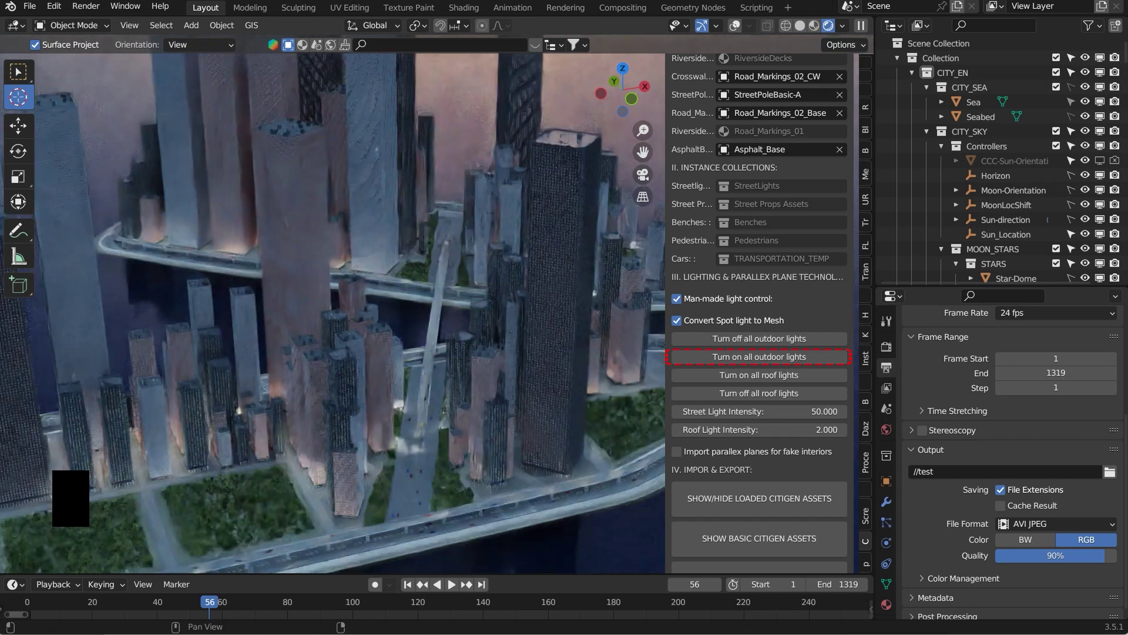
Apply the Night sky preset to the environment and remove the clouds
{"action": "scroll", "coordinate": [758, 312], "scroll_direction": "up", "scroll_amount": 3}
{"action": "scroll", "coordinate": [759, 312], "scroll_direction": "up", "scroll_amount": 15}
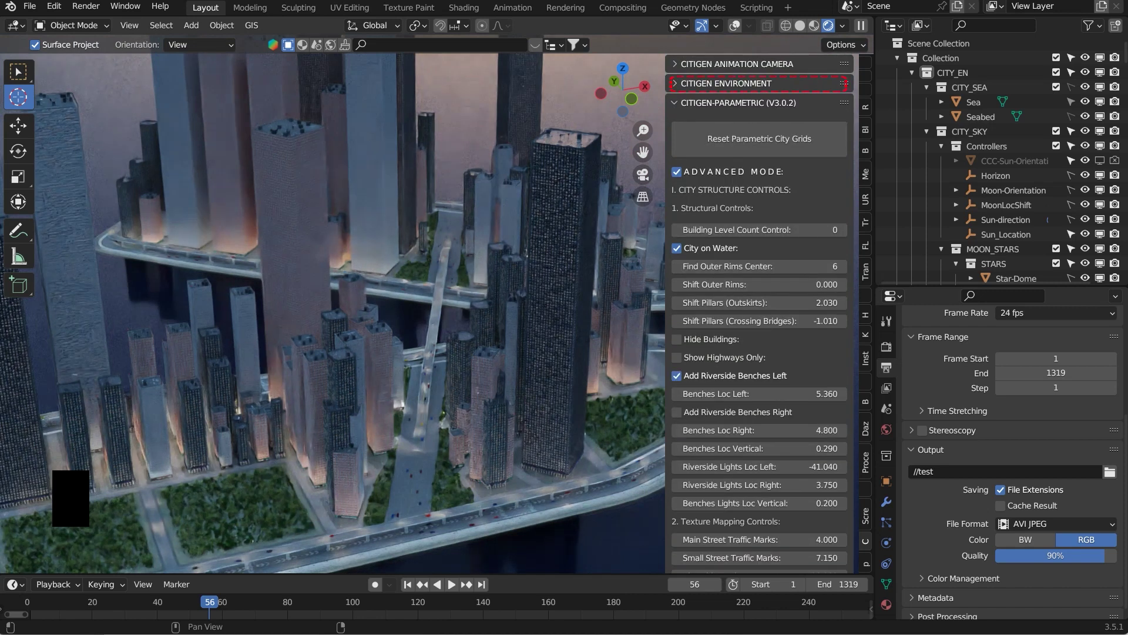
{"action": "left_click", "coordinate": [738, 103]}
{"action": "left_click", "coordinate": [726, 84]}
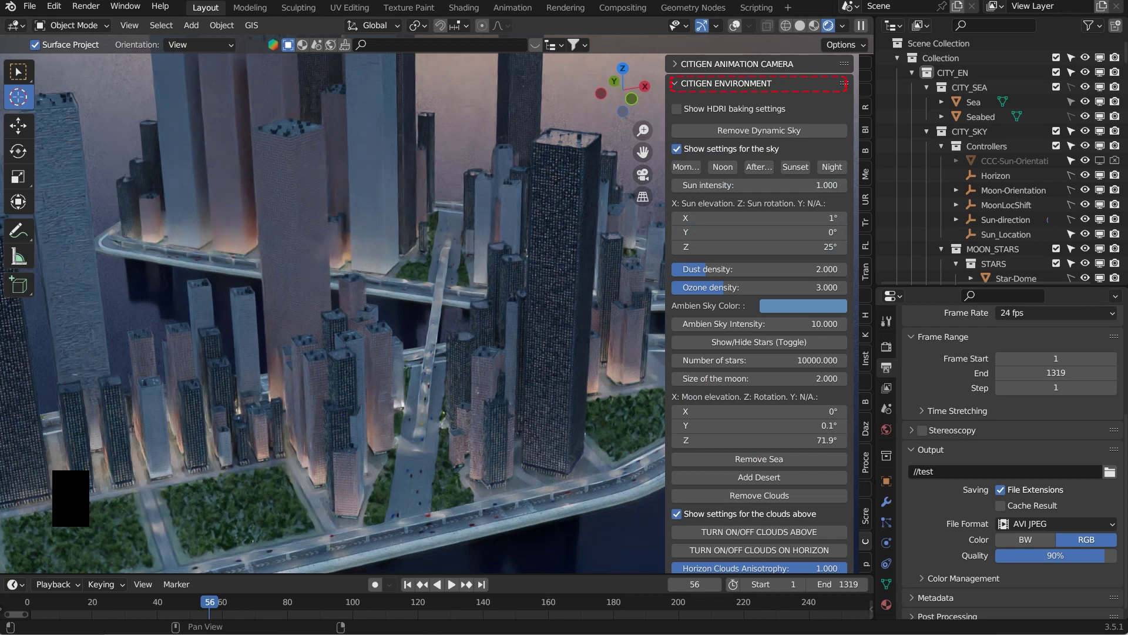
{"action": "left_click", "coordinate": [832, 167]}
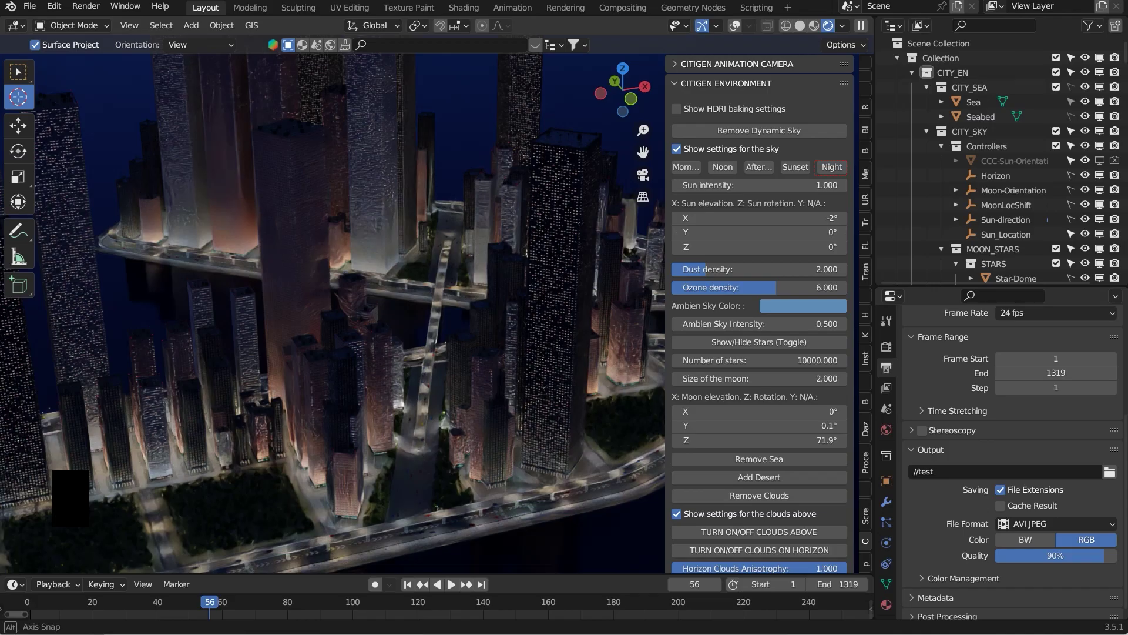
{"action": "middle_click_drag", "start_coordinate": [329, 294], "coordinate": [344, 289]}
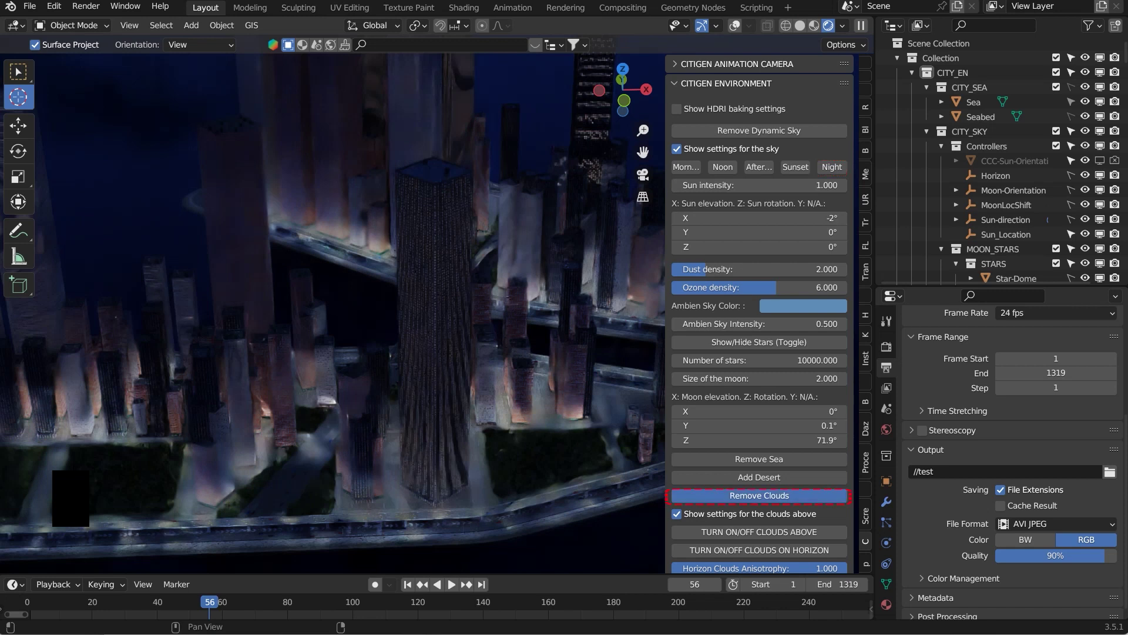
{"action": "left_click", "coordinate": [759, 496]}
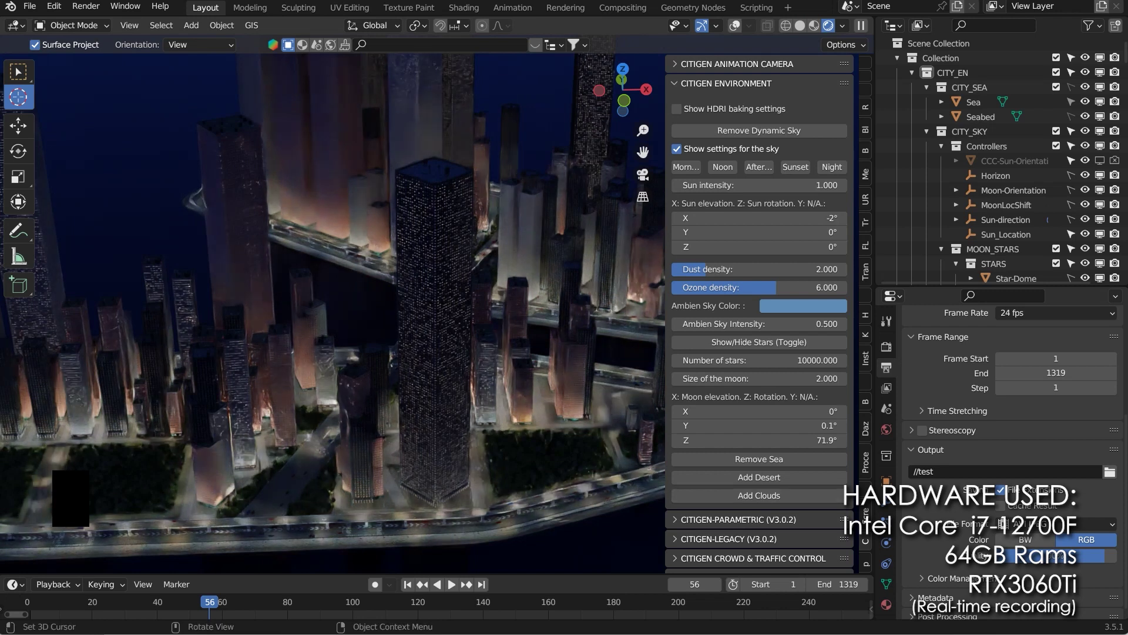
{"action": "middle_click_drag", "start_coordinate": [353, 323], "coordinate": [429, 294]}
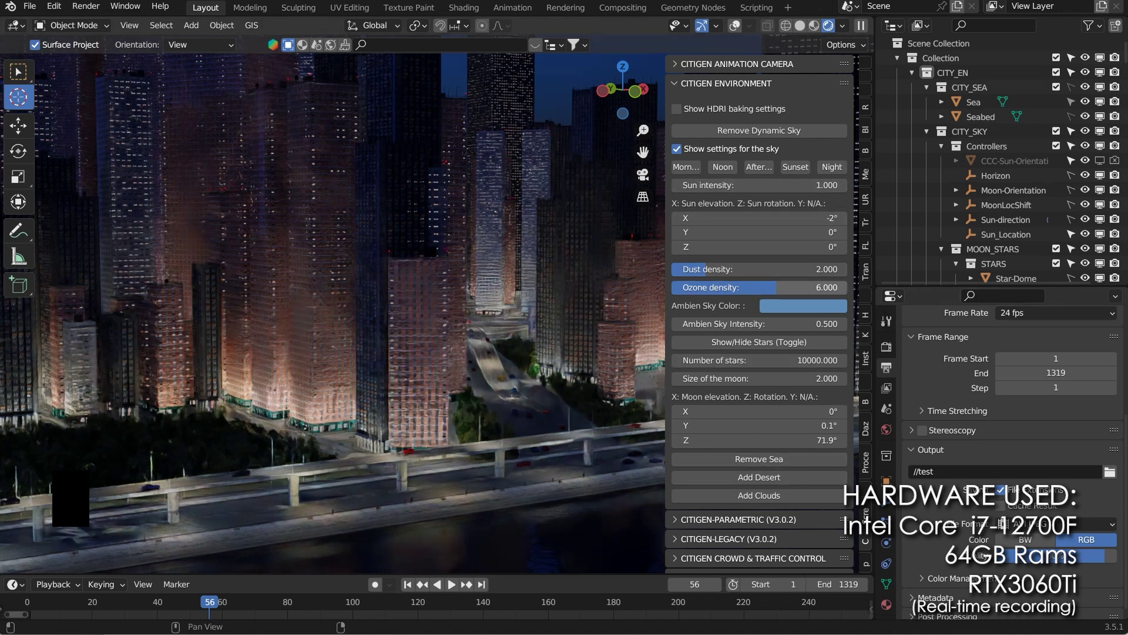
Switch the environment's sky to the Afternoon preset
{"action": "scroll", "coordinate": [758, 363], "scroll_direction": "down", "scroll_amount": 1}
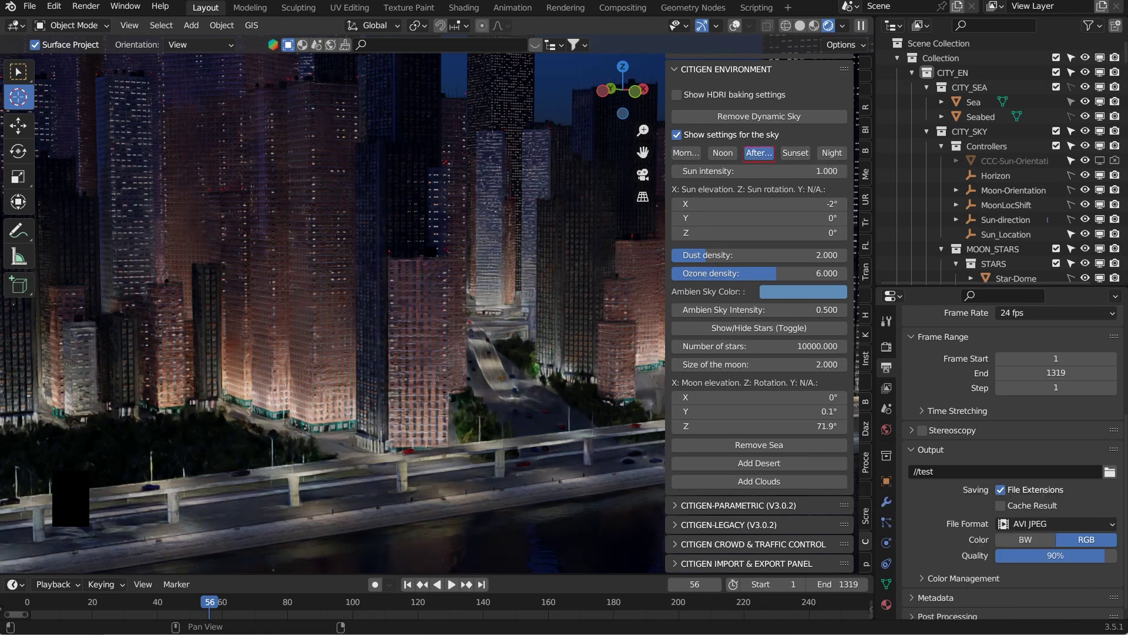
{"action": "left_click", "coordinate": [759, 153]}
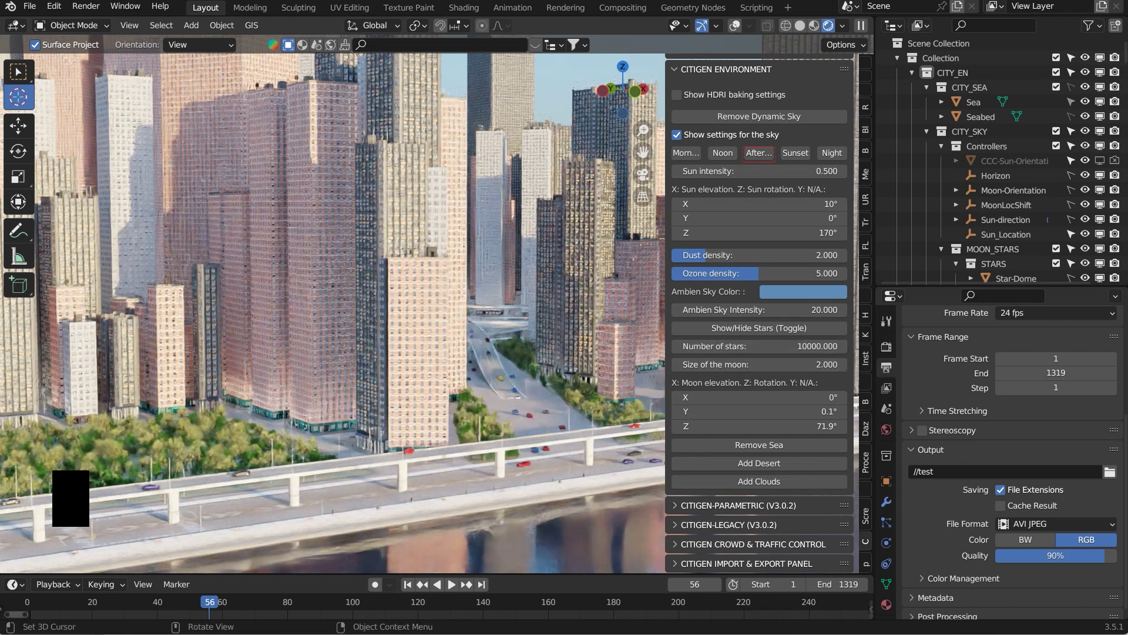
{"action": "middle_click_drag", "start_coordinate": [376, 294], "coordinate": [363, 329]}
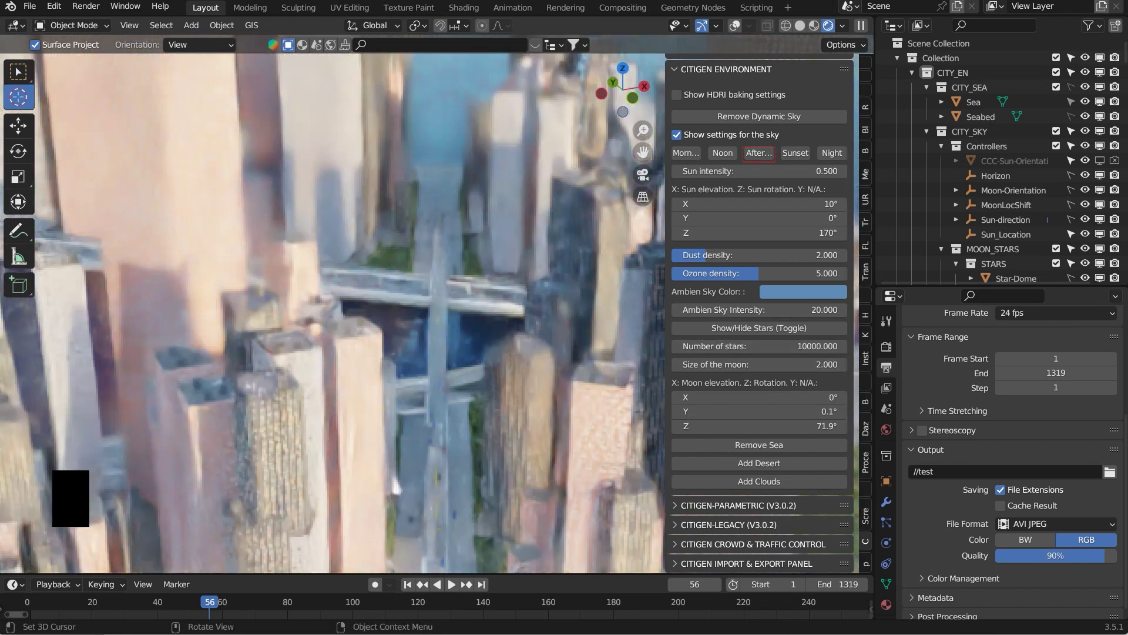
{"action": "scroll", "coordinate": [332, 312], "scroll_direction": "down", "scroll_amount": 3}
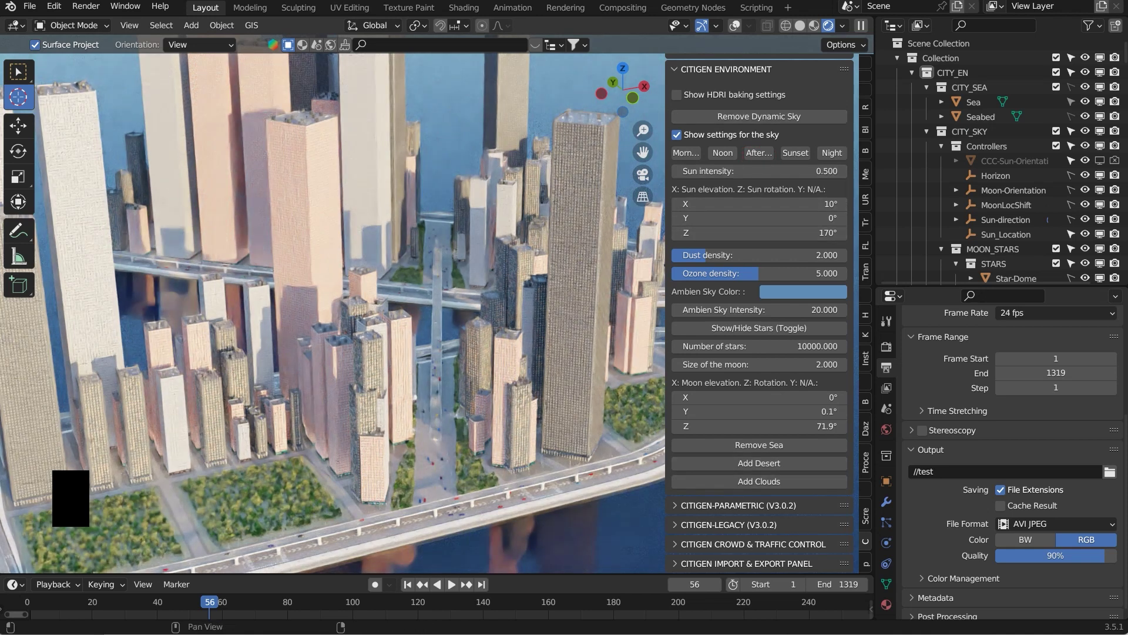
Switch the viewport to Solid shading and raise the parametric city's Buildings Variations to 69
{"action": "left_click", "coordinate": [726, 69]}
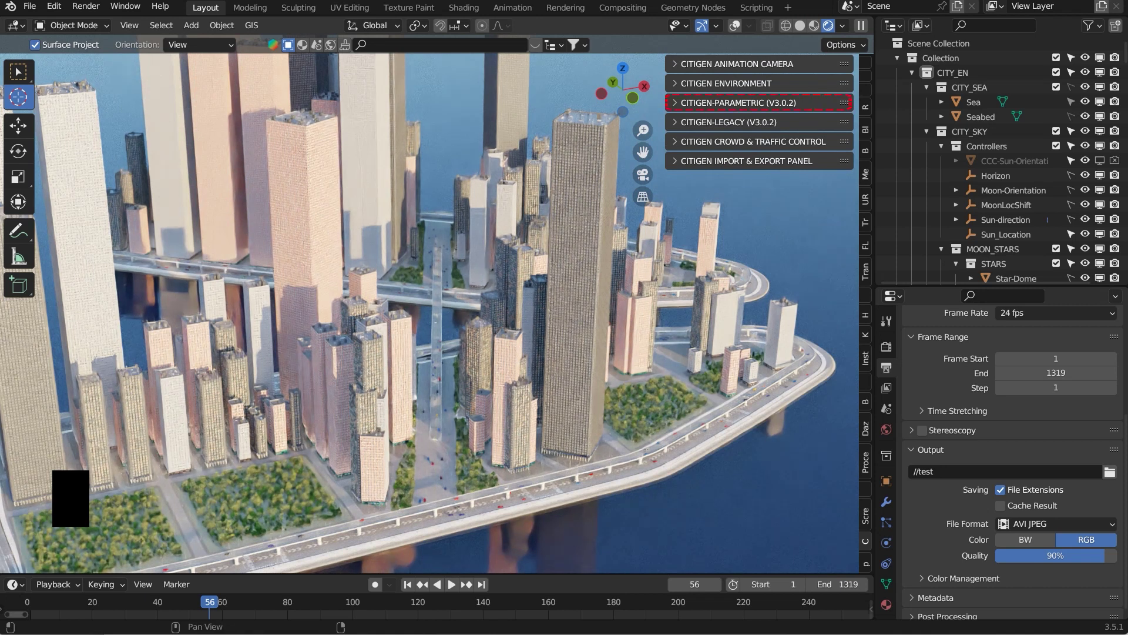
{"action": "left_click", "coordinate": [738, 102]}
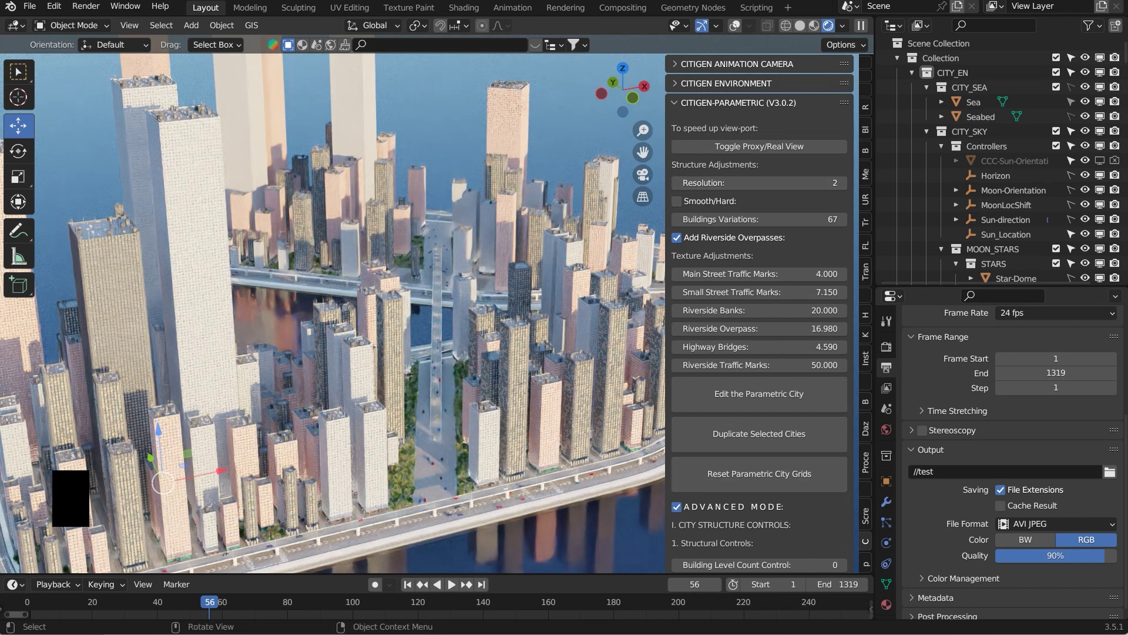
{"action": "middle_click_drag", "start_coordinate": [376, 305], "coordinate": [303, 309]}
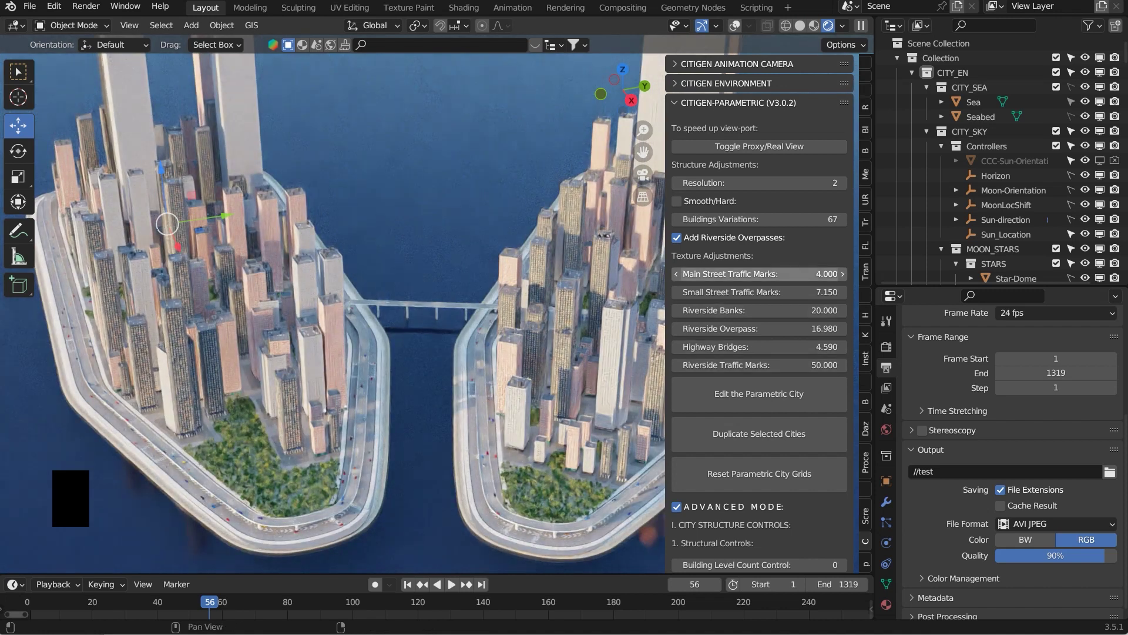
{"action": "middle_click_drag", "start_coordinate": [400, 353], "coordinate": [573, 353]}
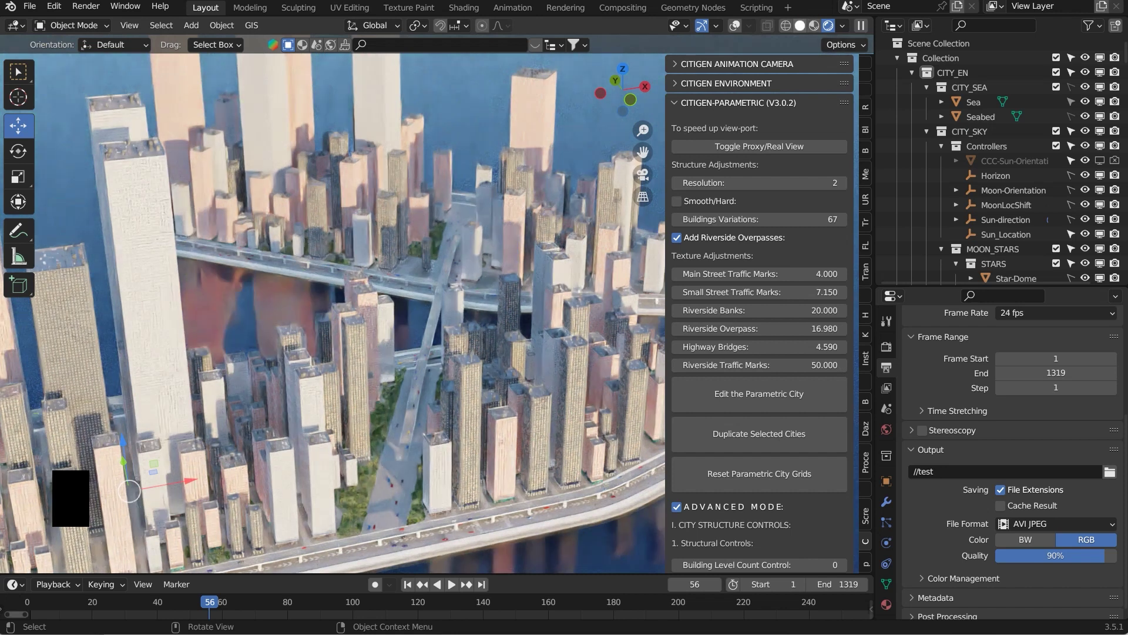
{"action": "left_click", "coordinate": [799, 26]}
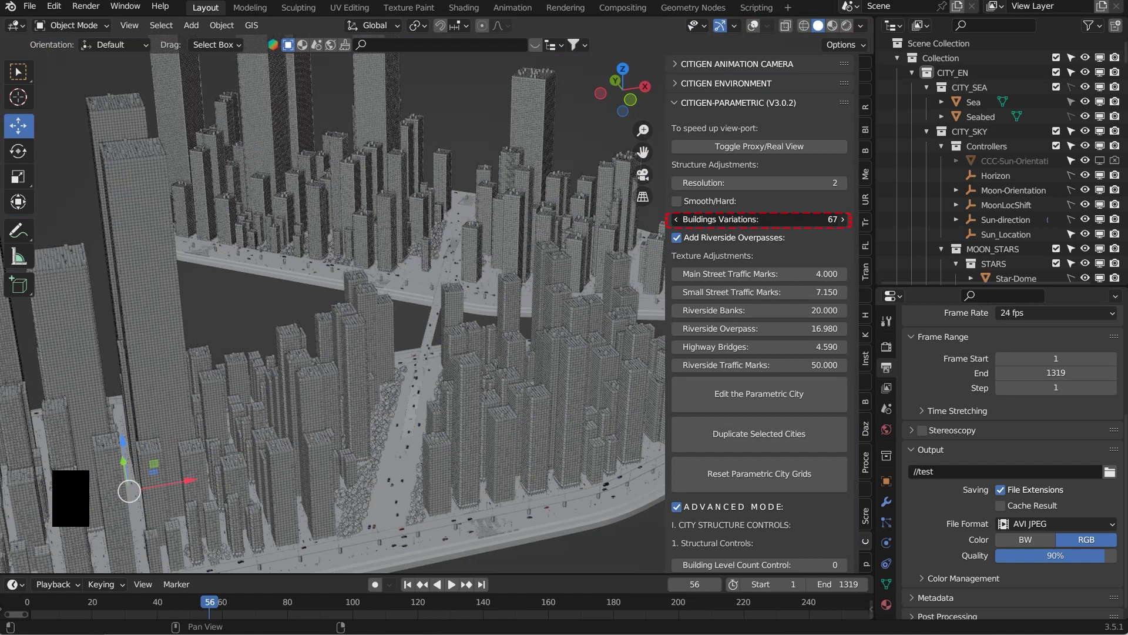
{"action": "left_click", "coordinate": [843, 219]}
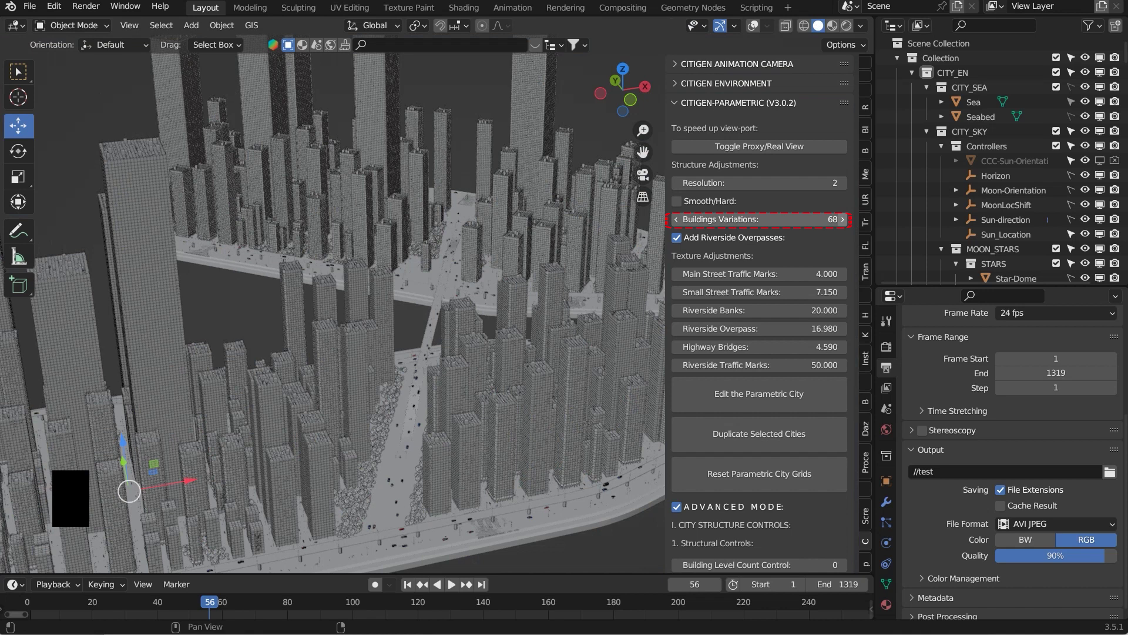
{"action": "left_click", "coordinate": [843, 219]}
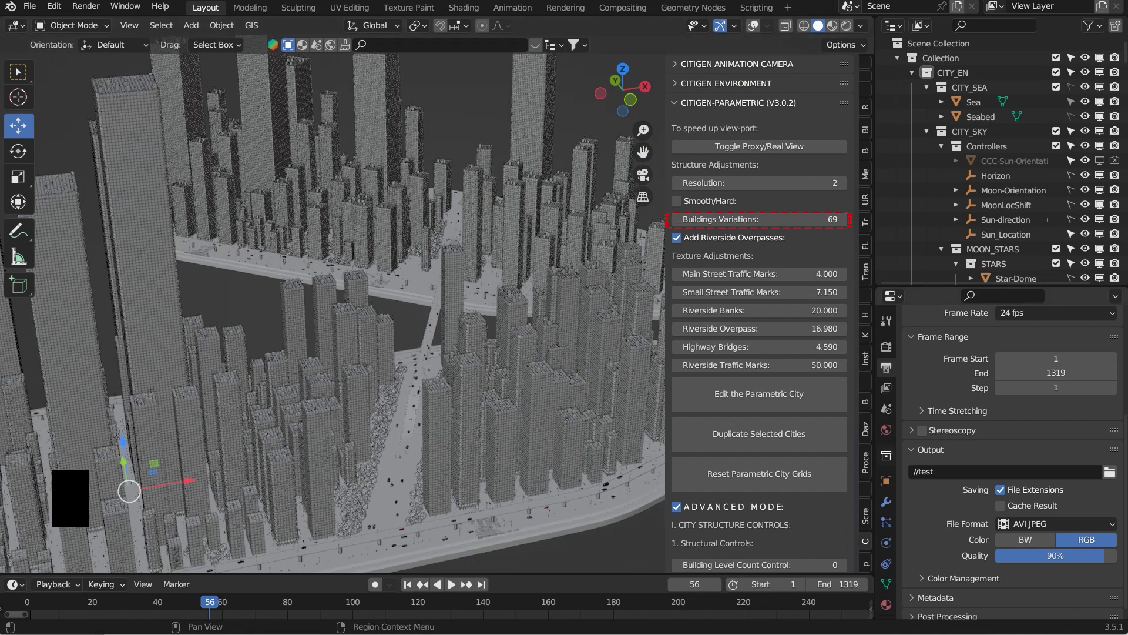
Raise the first Block Division Seed of the CitigenP GeometryNodes modifier to 11
{"action": "left_click", "coordinate": [886, 501]}
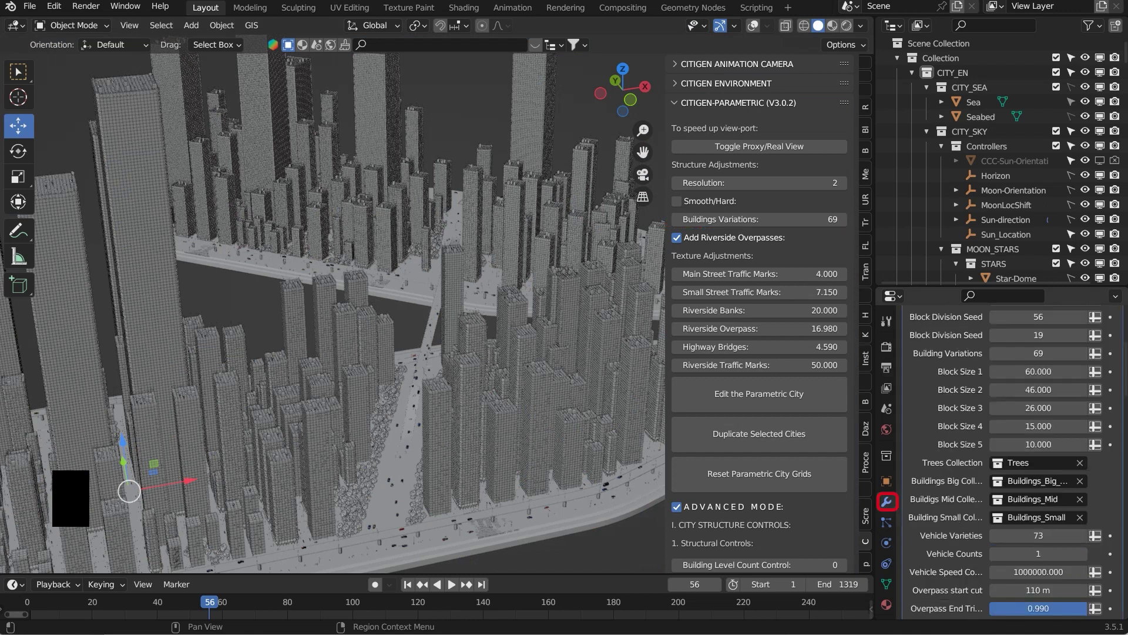
{"action": "scroll", "coordinate": [1011, 400], "scroll_direction": "up", "scroll_amount": 5}
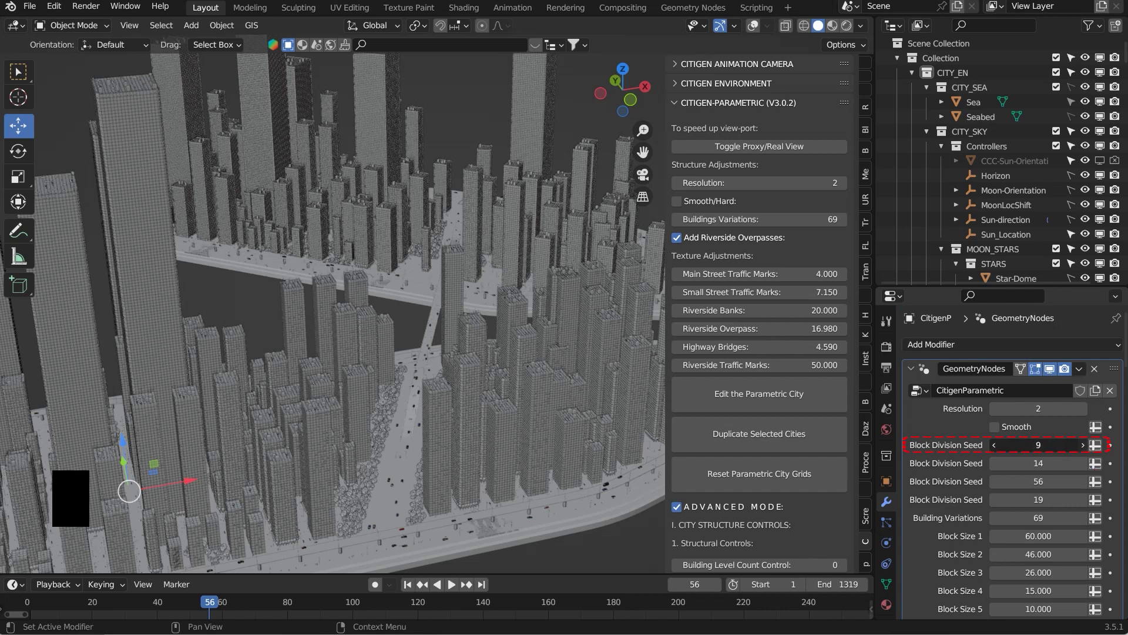
{"action": "left_click", "coordinate": [1083, 445]}
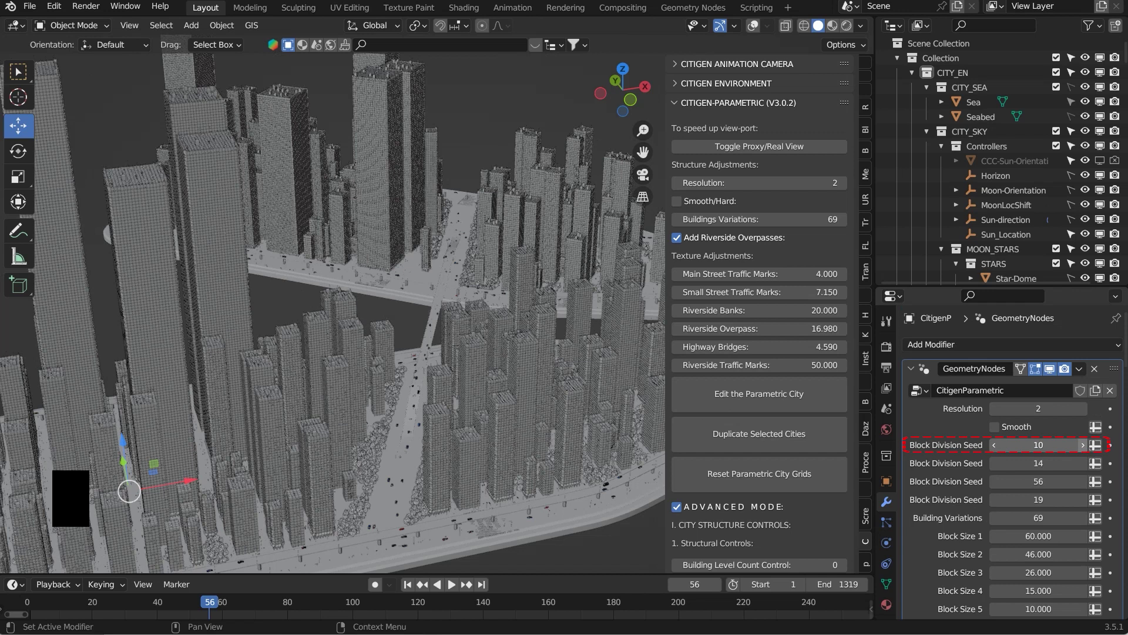
{"action": "left_click", "coordinate": [1083, 445]}
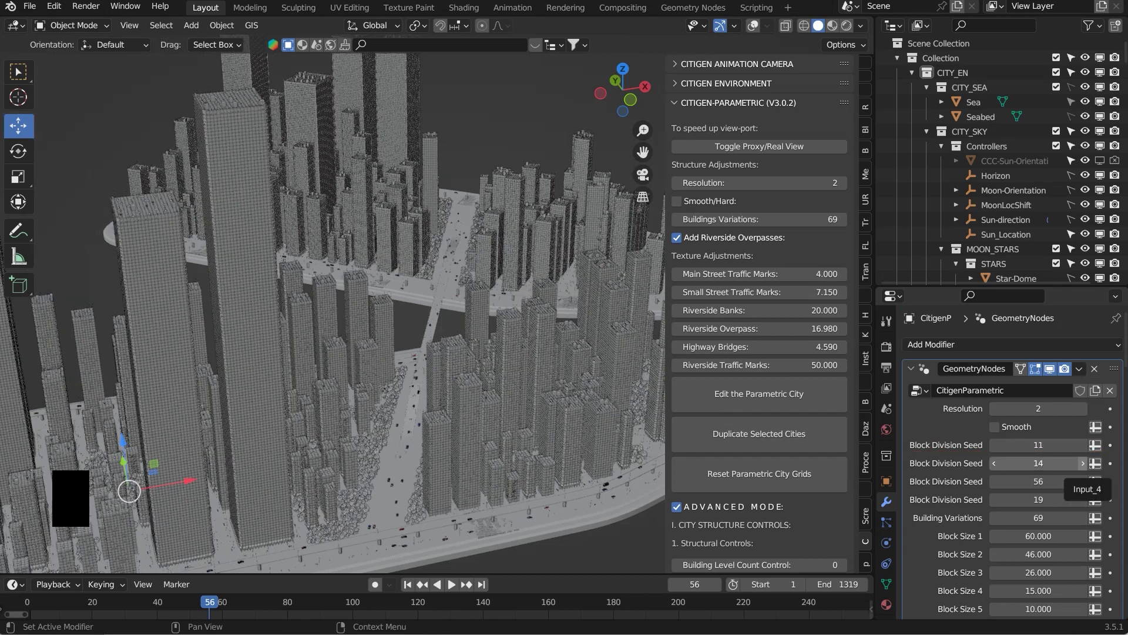
Raise the second Block Division Seed of the parametric city to 16
{"action": "left_click", "coordinate": [1052, 463]}
{"action": "left_click", "coordinate": [1083, 463]}
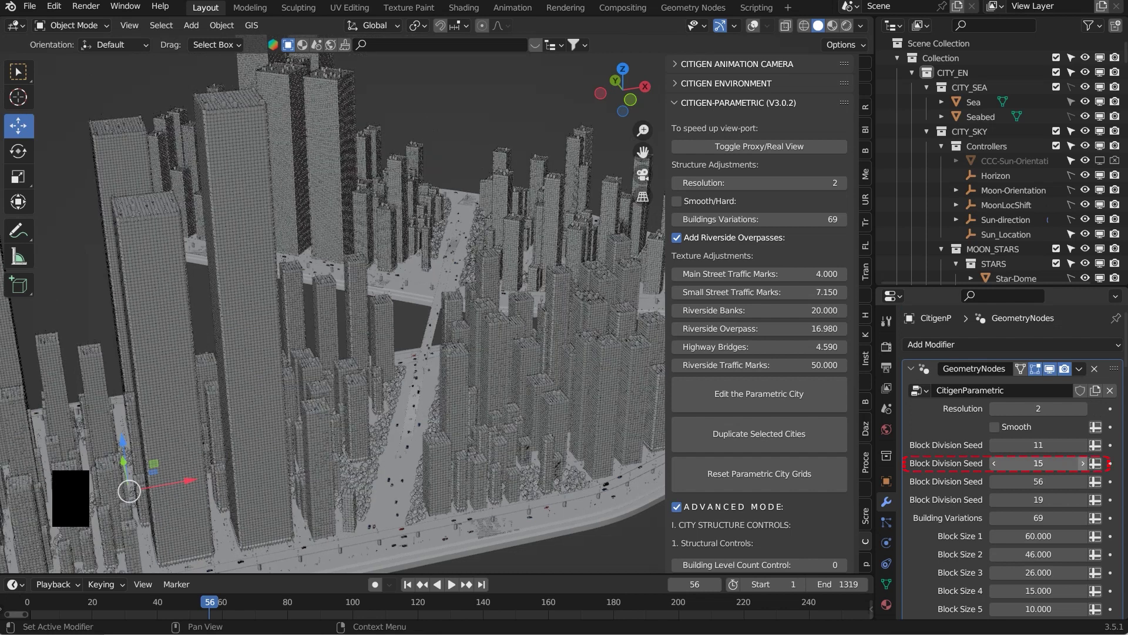
{"action": "left_click", "coordinate": [1083, 463]}
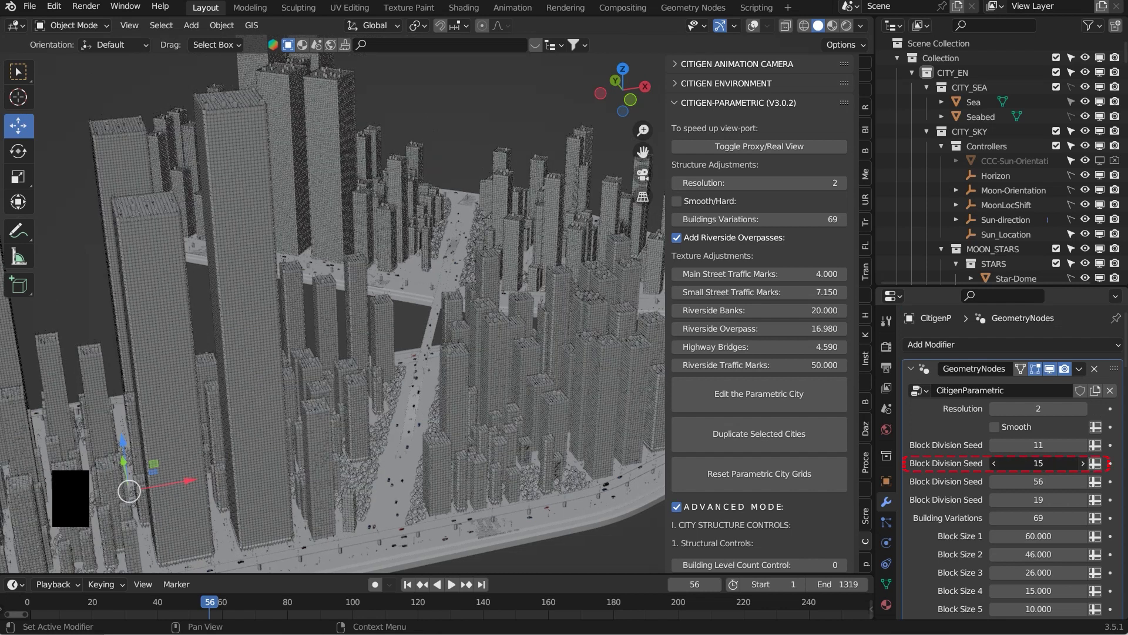
{"action": "left_click", "coordinate": [1083, 463]}
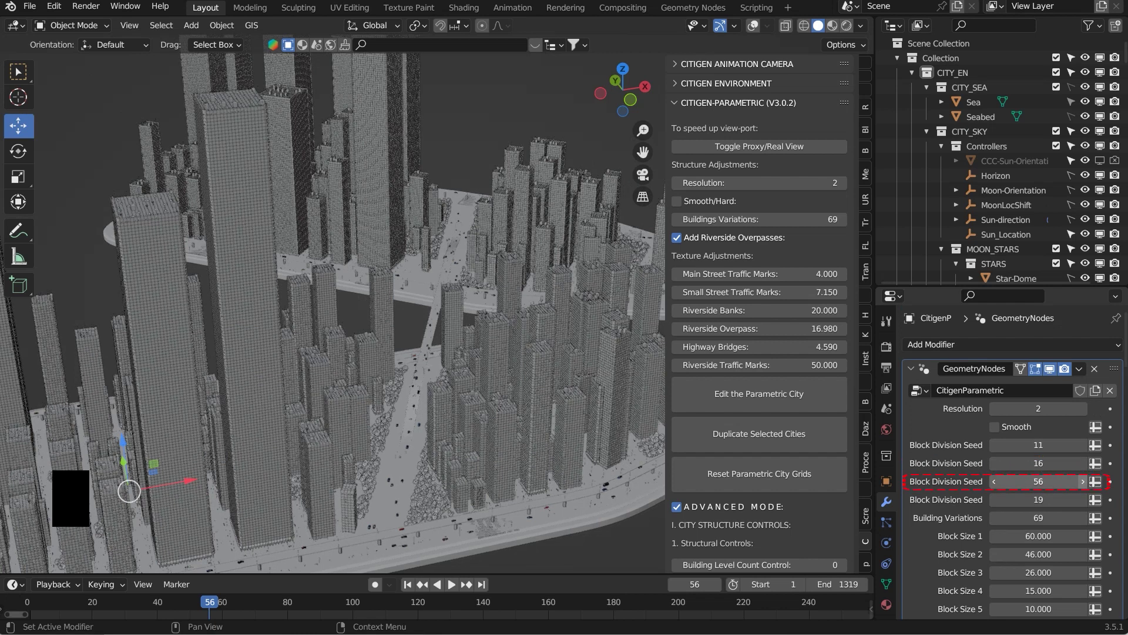
Set the parametric city's third Block Division Seed to 57 and the fourth to 20
{"action": "left_click", "coordinate": [1083, 482]}
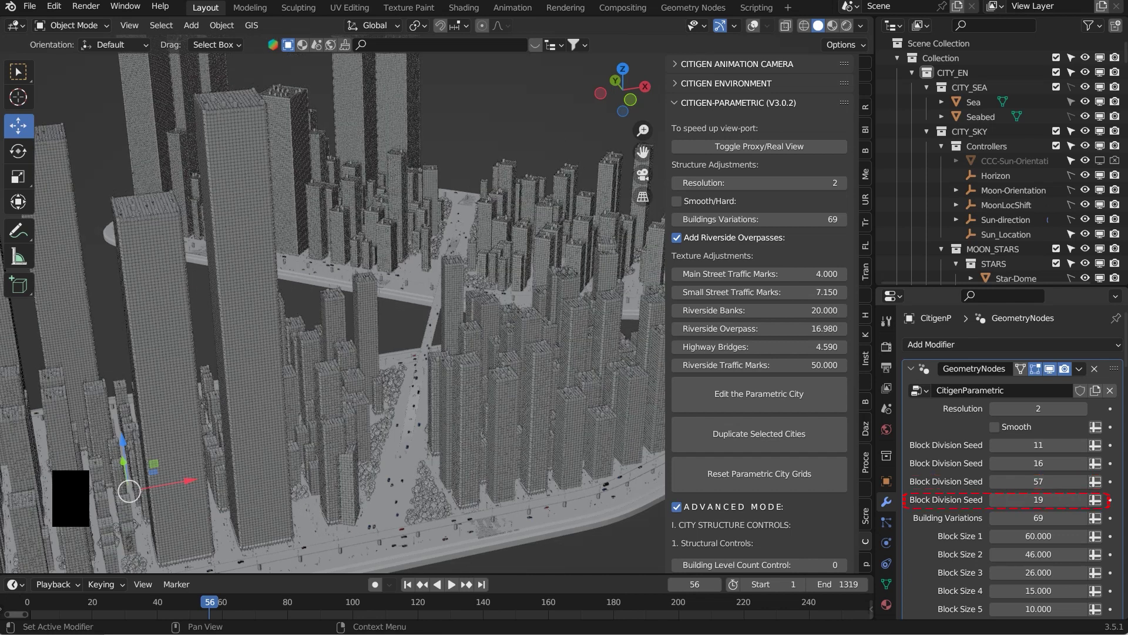
{"action": "left_click", "coordinate": [1083, 500]}
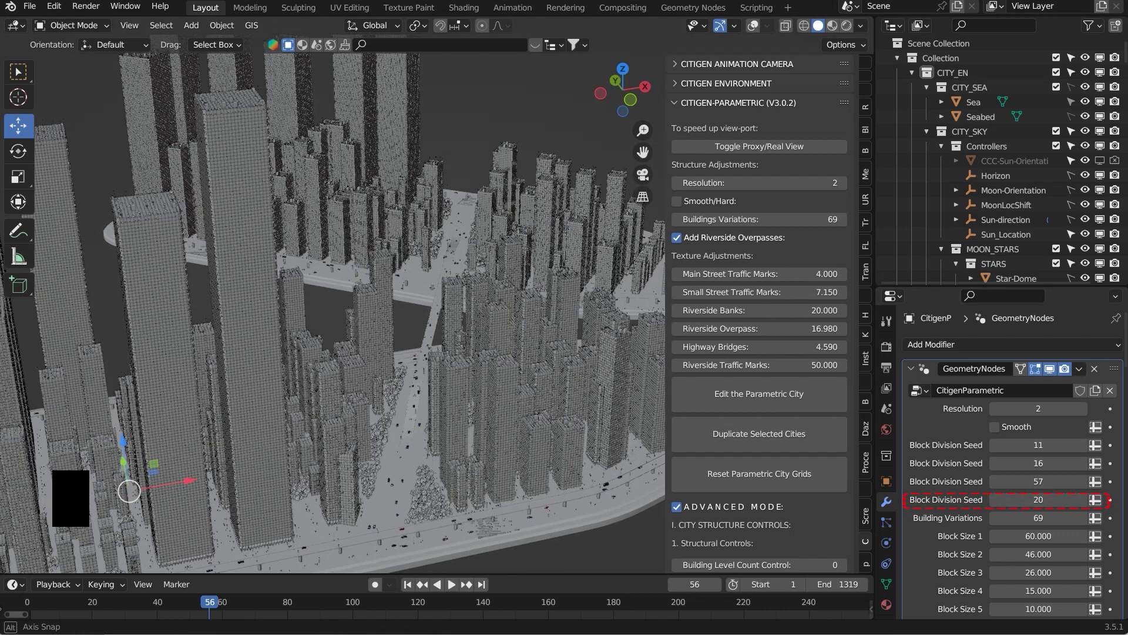
{"action": "middle_click_drag", "start_coordinate": [376, 305], "coordinate": [470, 255]}
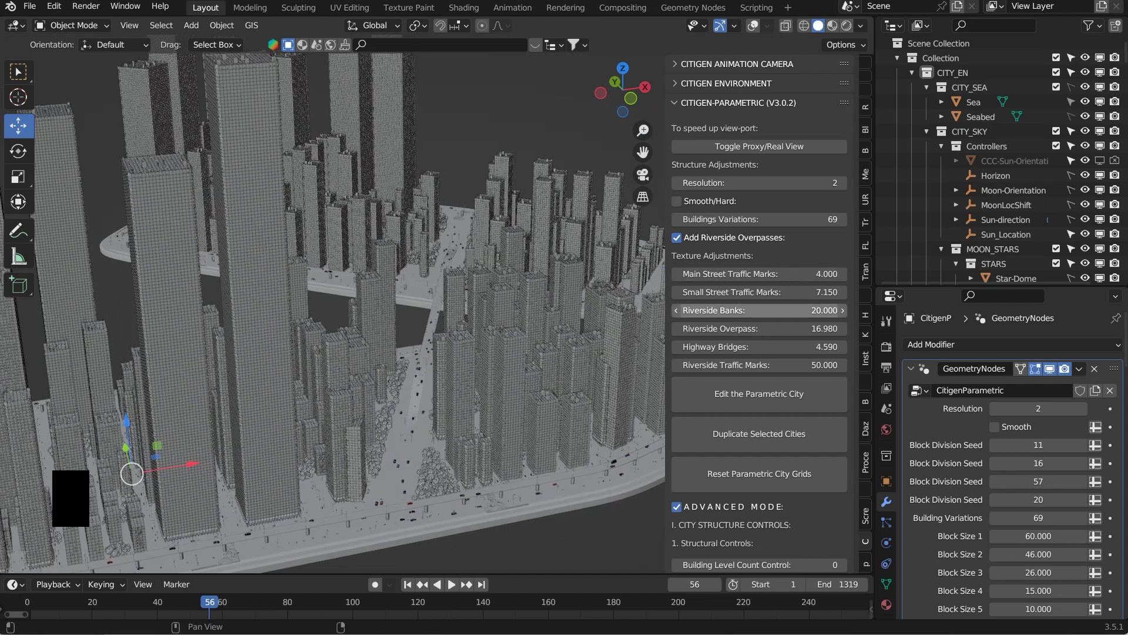
Set the parametric city's Building Level Count Control to -30 in the advanced structural controls
{"action": "scroll", "coordinate": [758, 546], "scroll_direction": "down", "scroll_amount": 3}
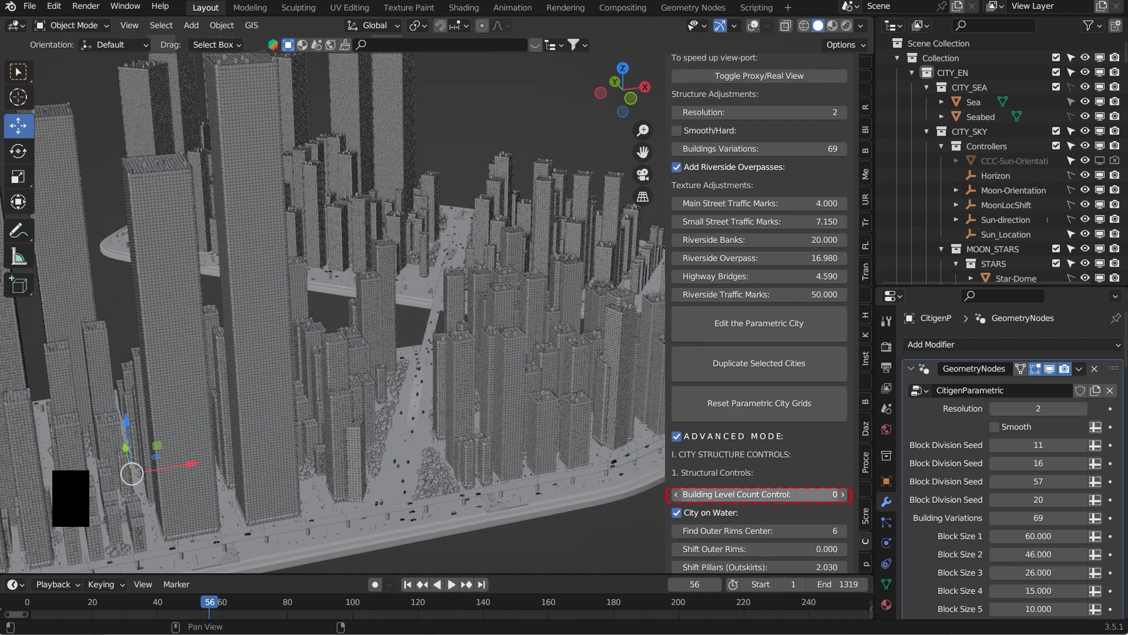
{"action": "left_click", "coordinate": [758, 494]}
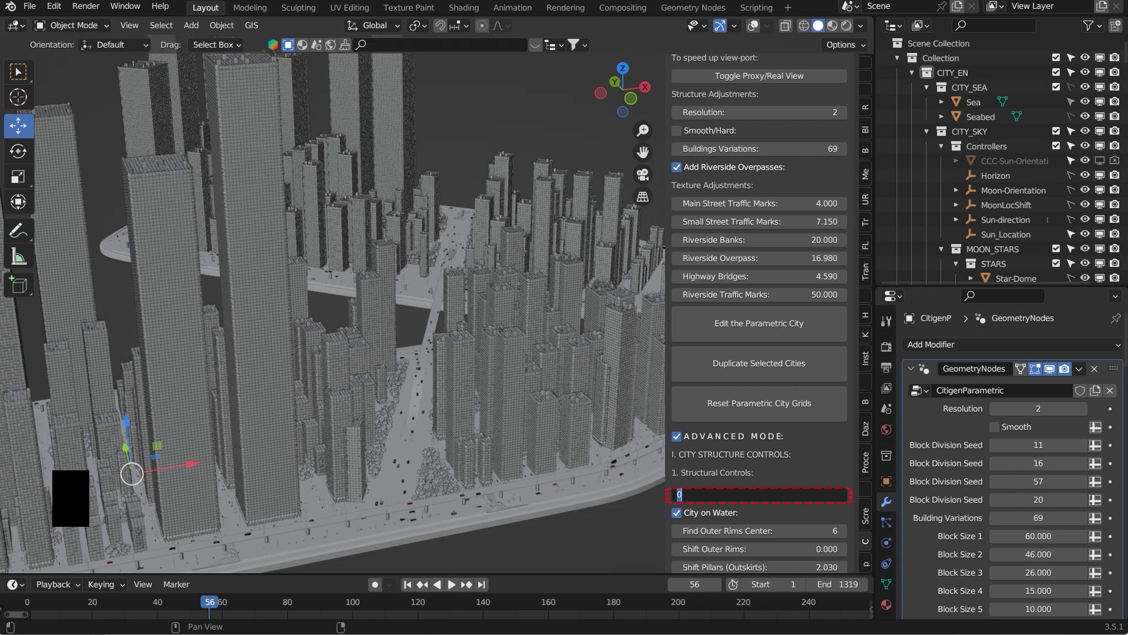
{"action": "key", "text": "BackSpace"}
{"action": "type", "text": "-30"}
{"action": "key", "text": "Return"}
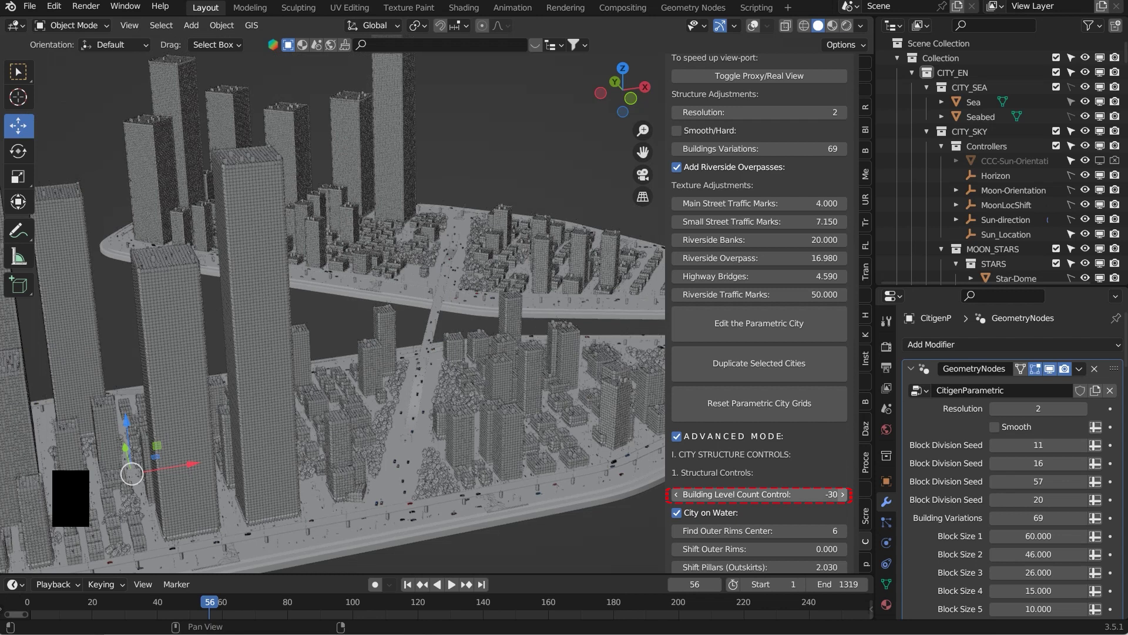
Lower the Building Level Count Control to -100
{"action": "left_click", "coordinate": [760, 494]}
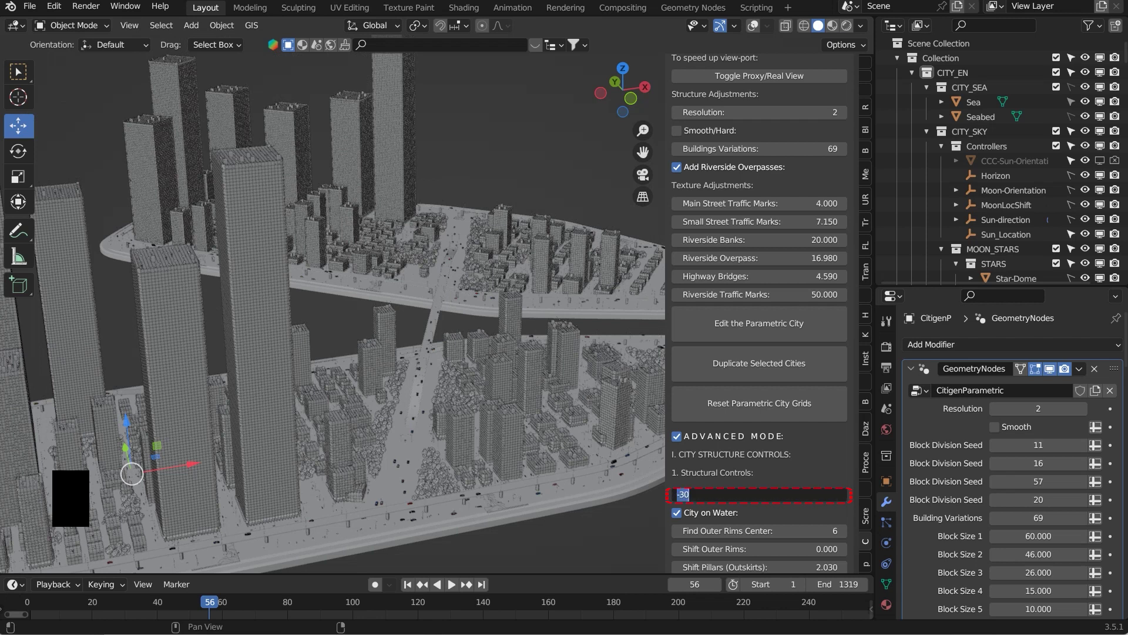
{"action": "type", "text": "-100"}
{"action": "key", "text": "Return"}
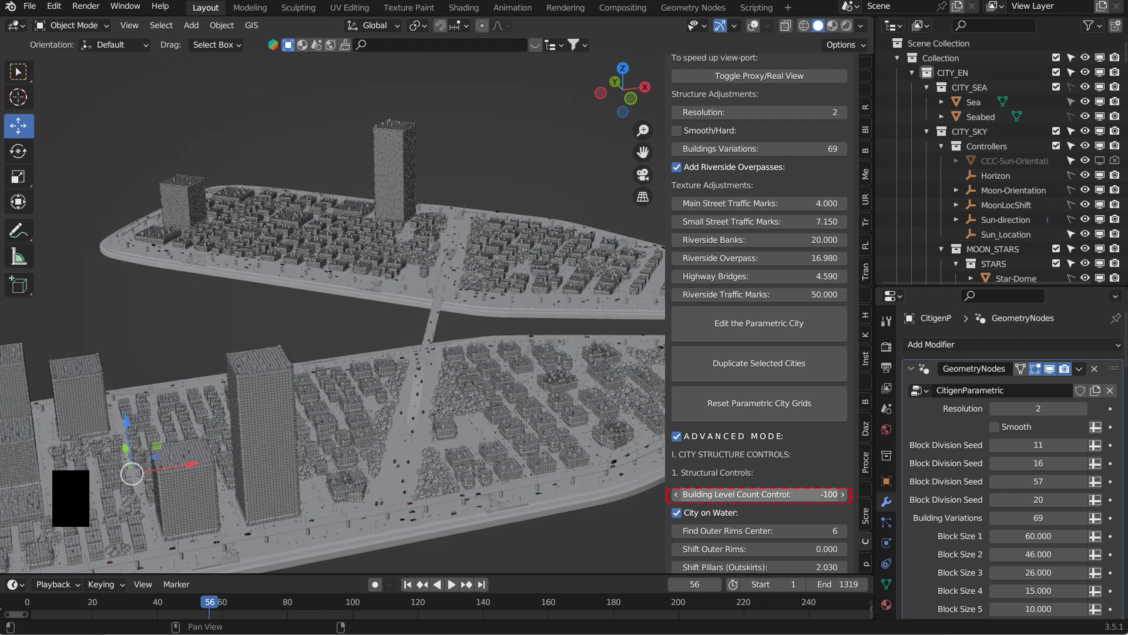
Set the Building Level Count Control to 100 and frame the whole city
{"action": "left_click", "coordinate": [759, 495]}
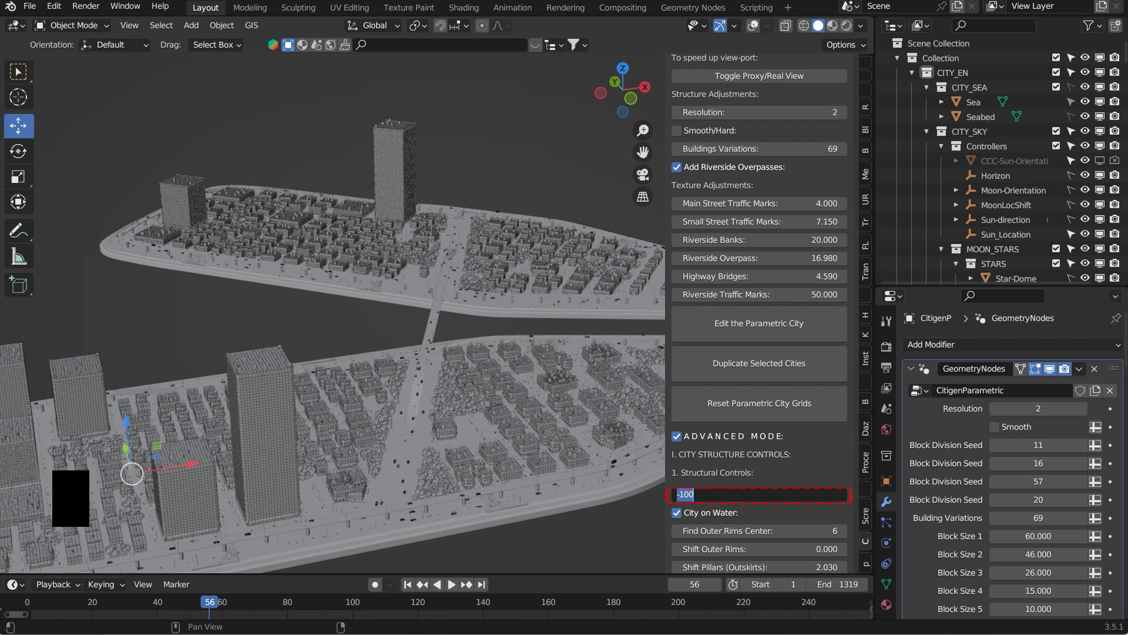
{"action": "type", "text": "100"}
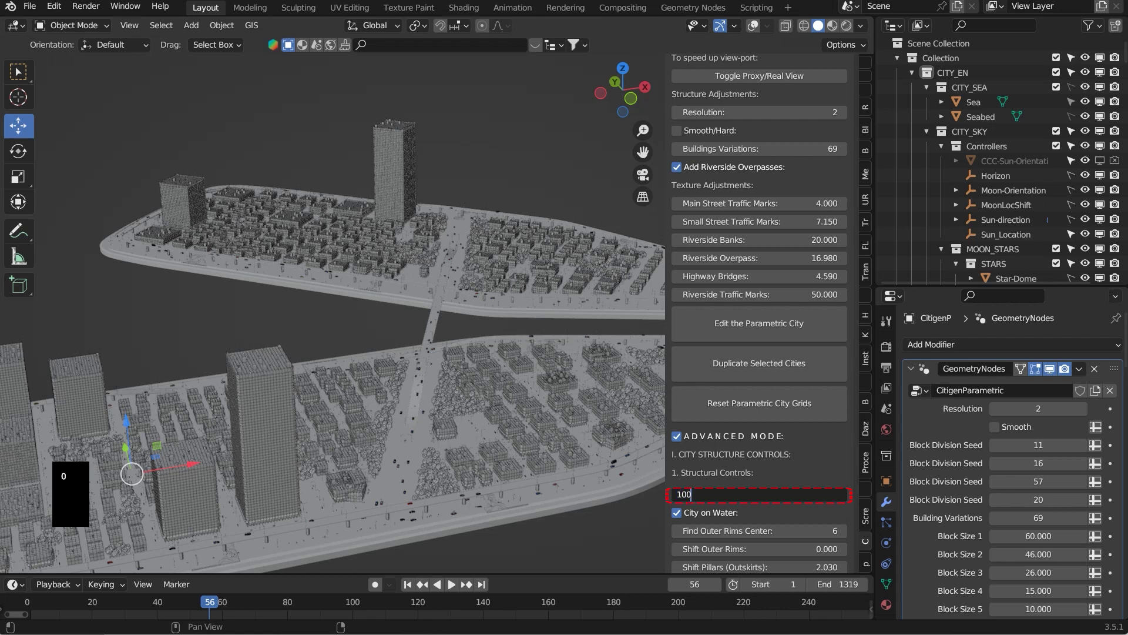
{"action": "key", "text": "Return"}
{"action": "key", "text": "KP_Decimal"}
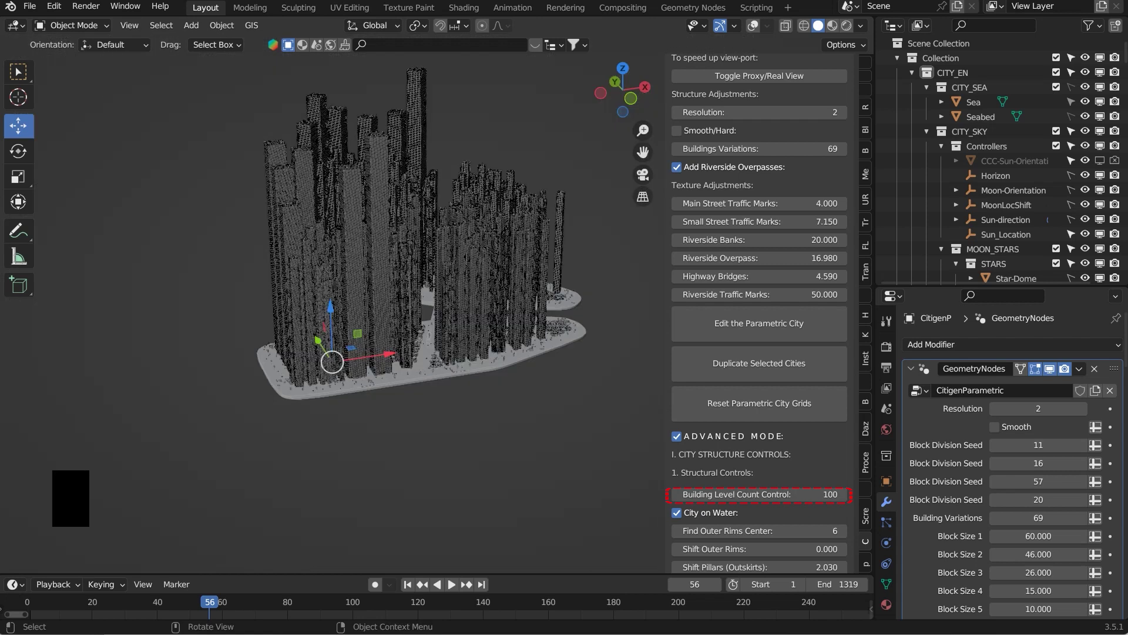
{"action": "scroll", "coordinate": [421, 235], "scroll_direction": "down", "scroll_amount": 3}
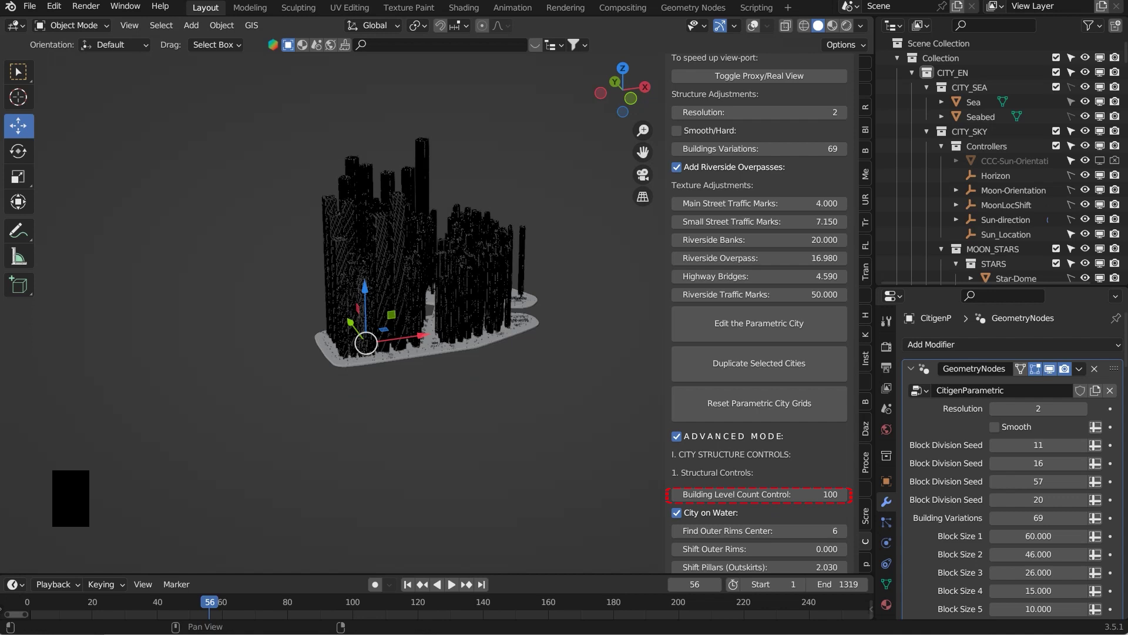
Reduce the Building Level Count Control to 10
{"action": "double_click", "coordinate": [759, 494]}
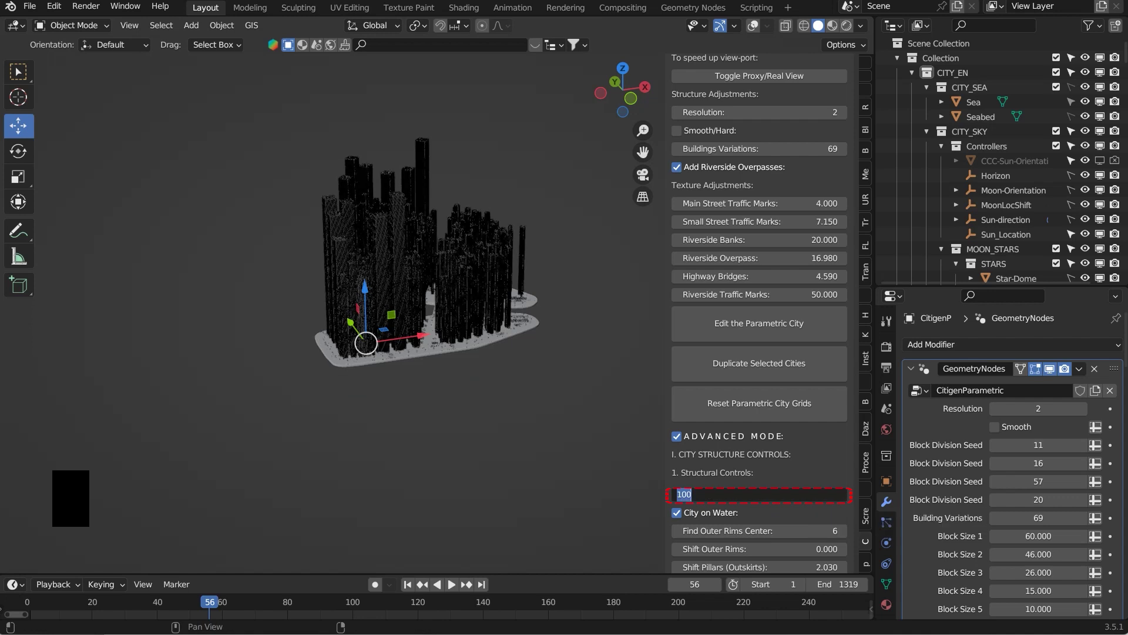
{"action": "type", "text": "10"}
{"action": "key", "text": "Return"}
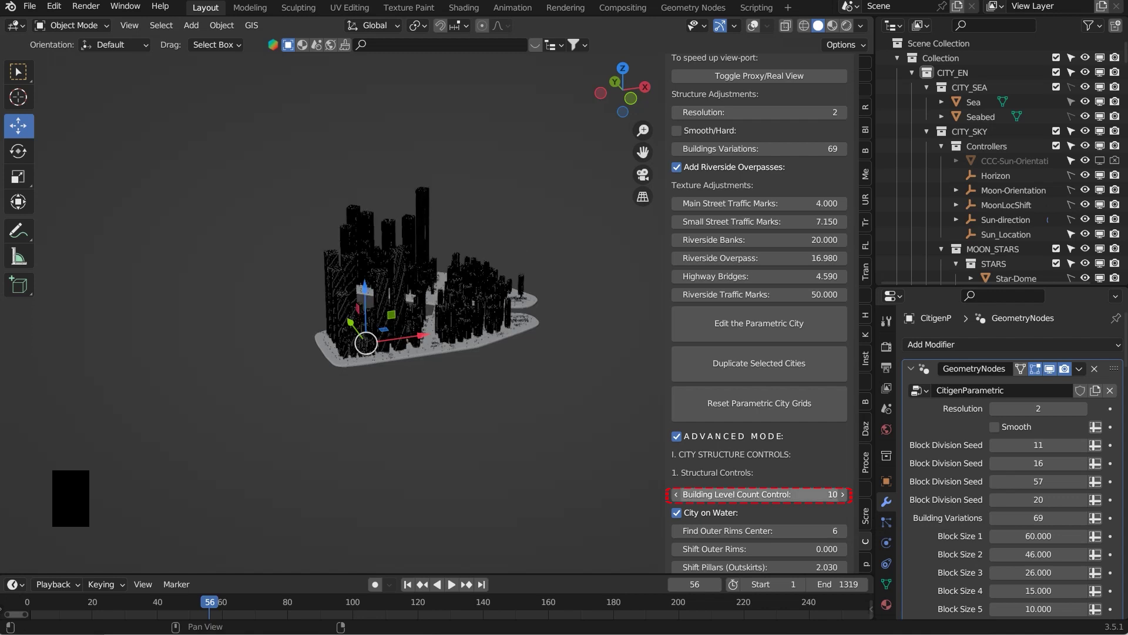
Set the Building Level Count Control to -20 and raise the fourth Block Division Seed to 21
{"action": "scroll", "coordinate": [438, 302], "scroll_direction": "up", "scroll_amount": 4}
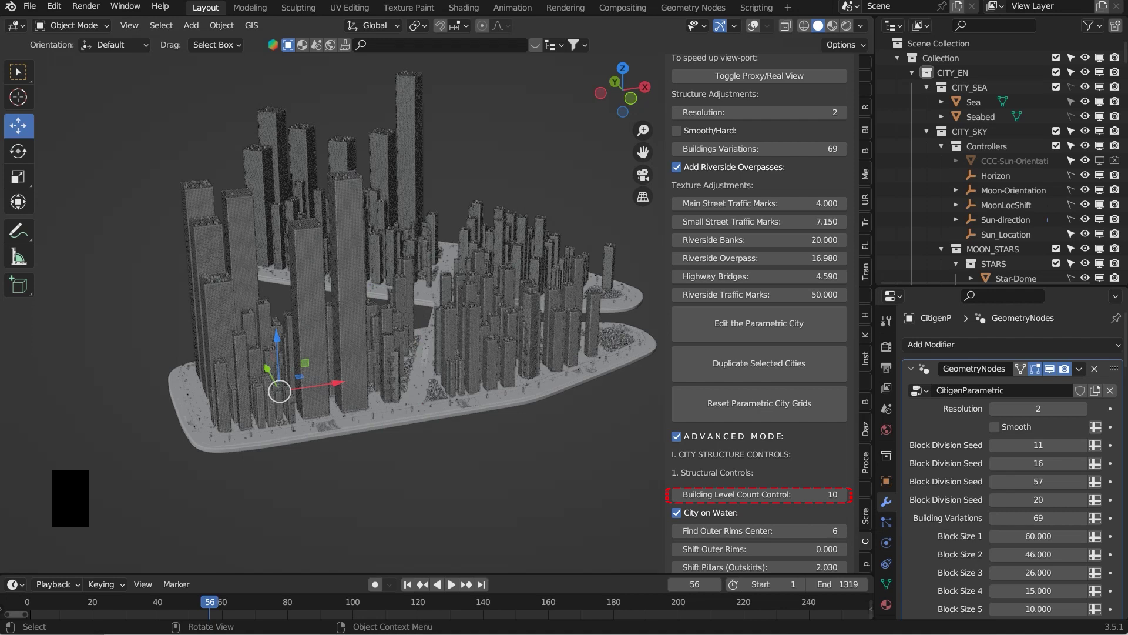
{"action": "left_click", "coordinate": [759, 495]}
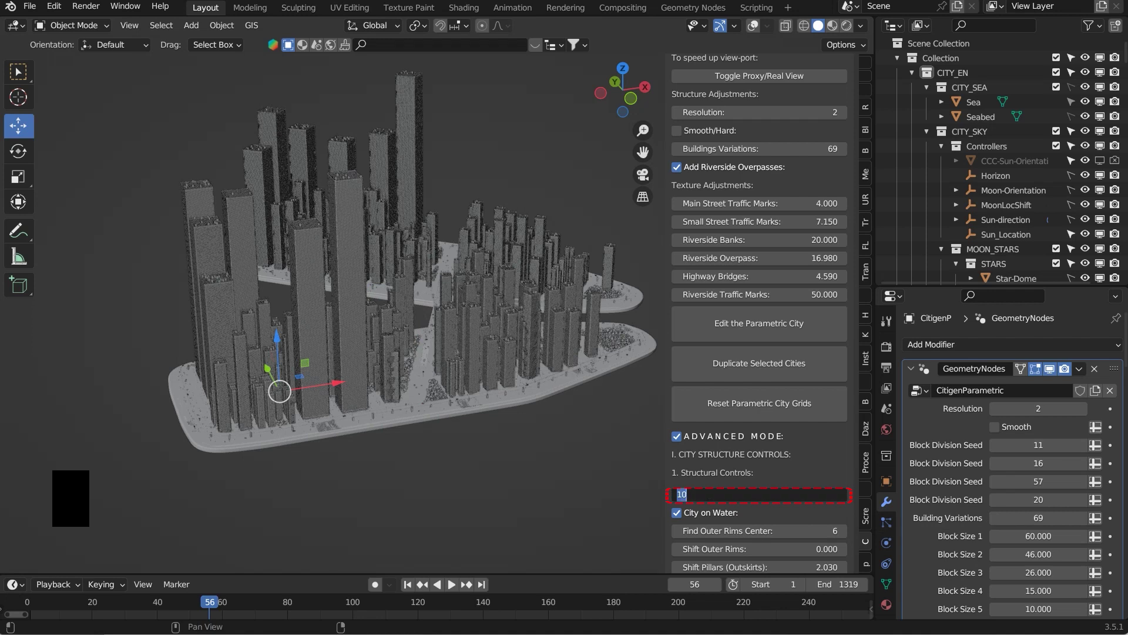
{"action": "type", "text": "-20"}
{"action": "key", "text": "Return"}
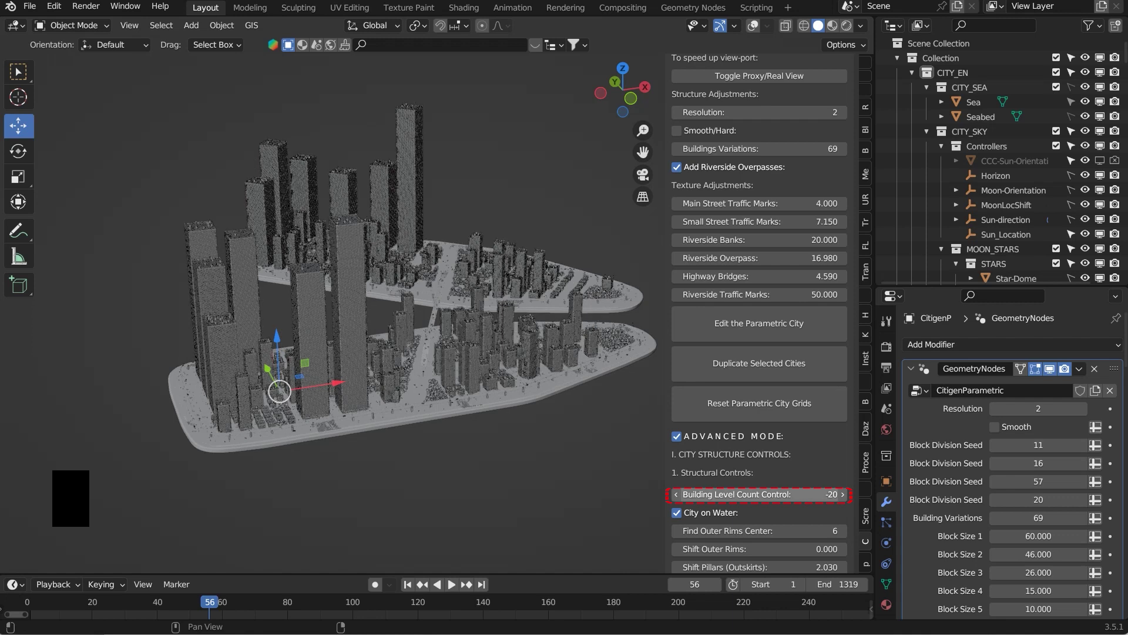
{"action": "scroll", "coordinate": [759, 312], "scroll_direction": "up", "scroll_amount": 3}
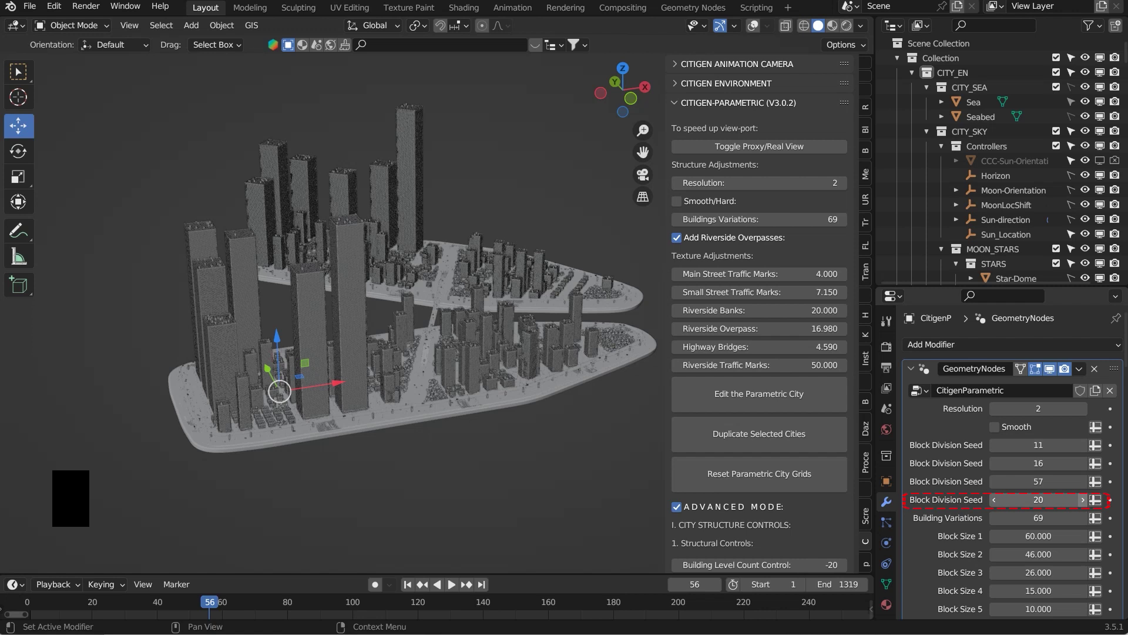
{"action": "left_click", "coordinate": [1084, 500]}
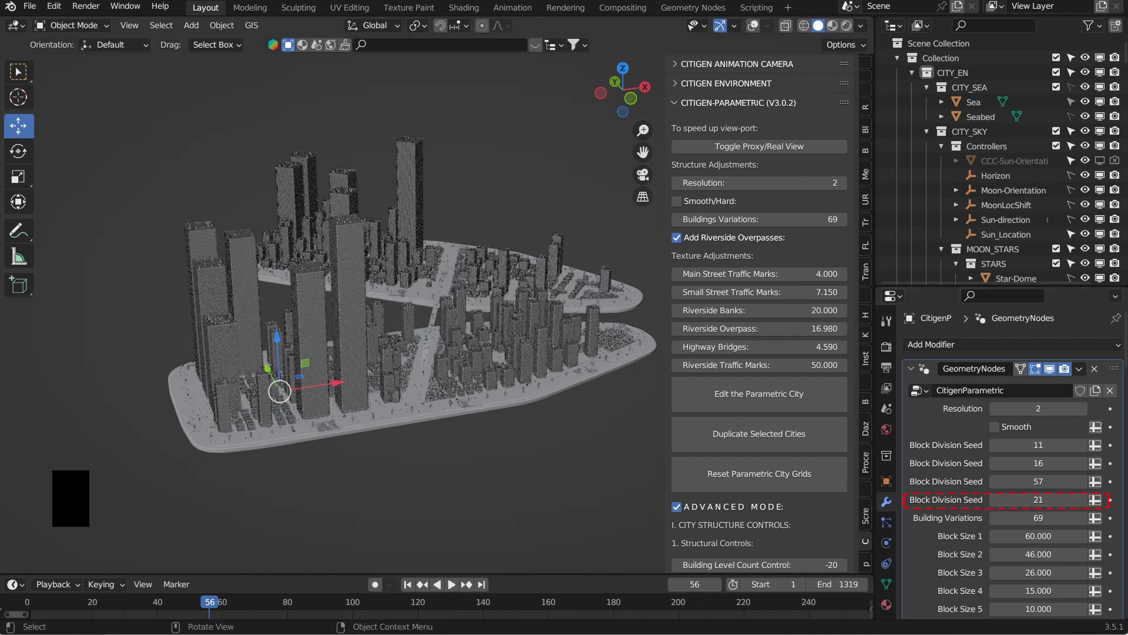
Examine the regenerated buildings, riverside overpasses and vehicles up close, and look through the parametric city's structure and texture settings
{"action": "middle_click_drag", "start_coordinate": [500, 353], "coordinate": [335, 354]}
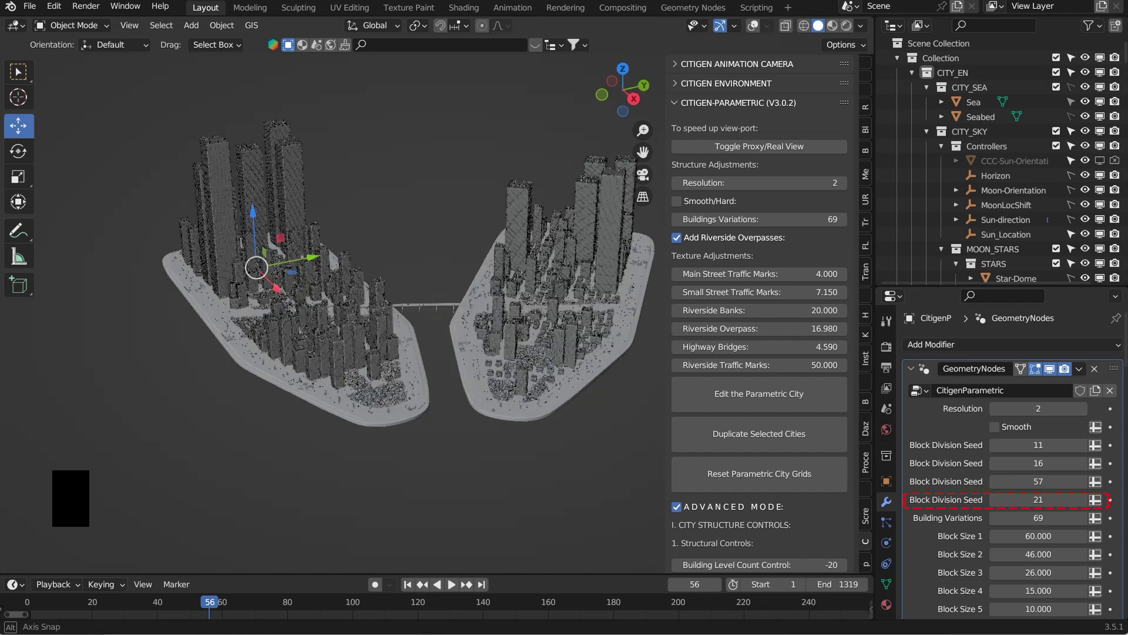
{"action": "scroll", "coordinate": [353, 353], "scroll_direction": "up", "scroll_amount": 6}
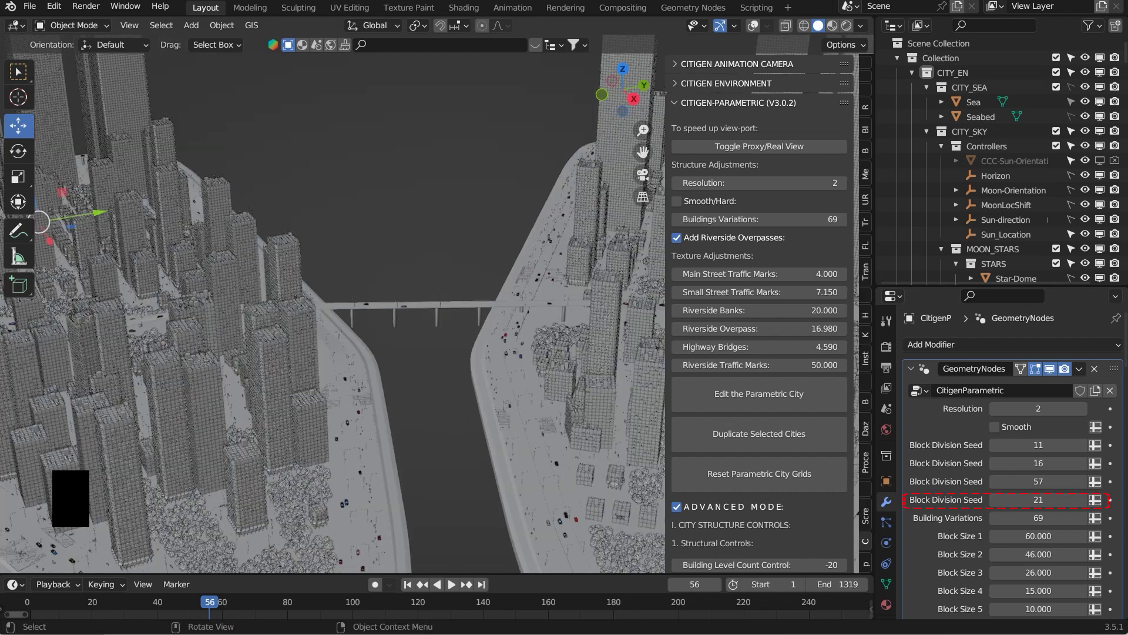
{"action": "middle_click_drag", "start_coordinate": [353, 354], "coordinate": [329, 285]}
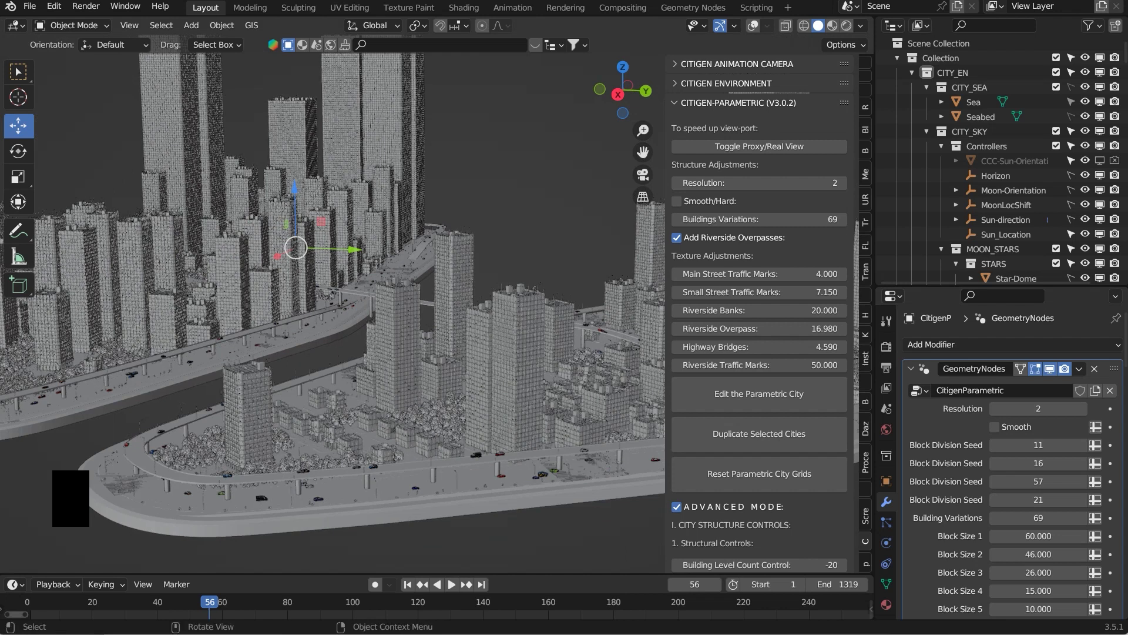
{"action": "scroll", "coordinate": [329, 285], "scroll_direction": "up", "scroll_amount": 3}
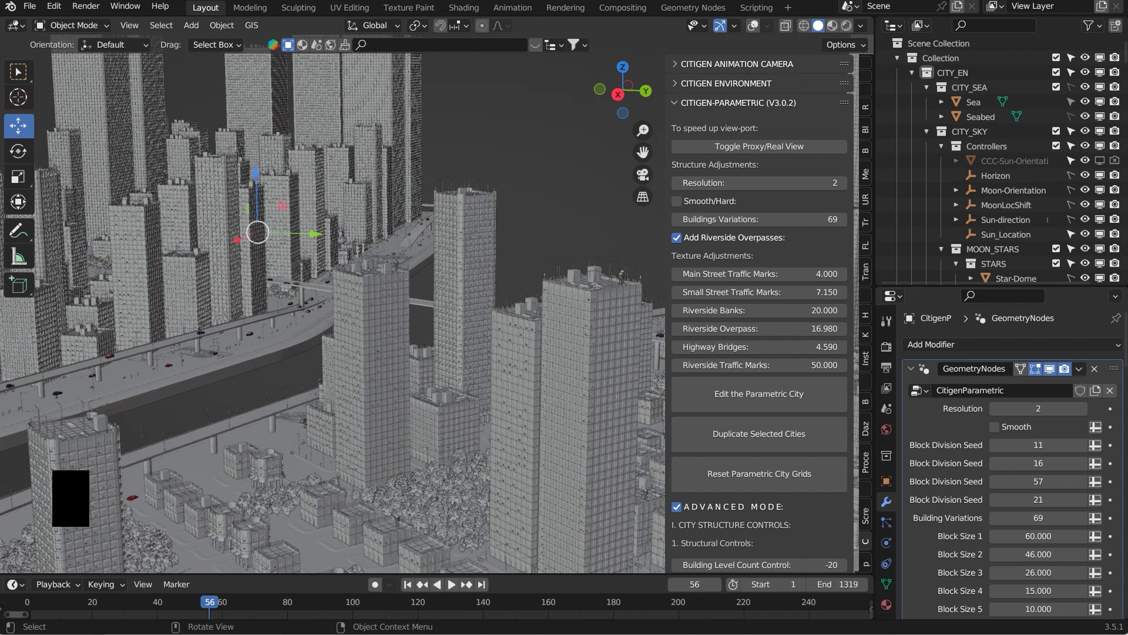
{"action": "middle_click_drag", "start_coordinate": [329, 285], "coordinate": [335, 229], "text": "shift"}
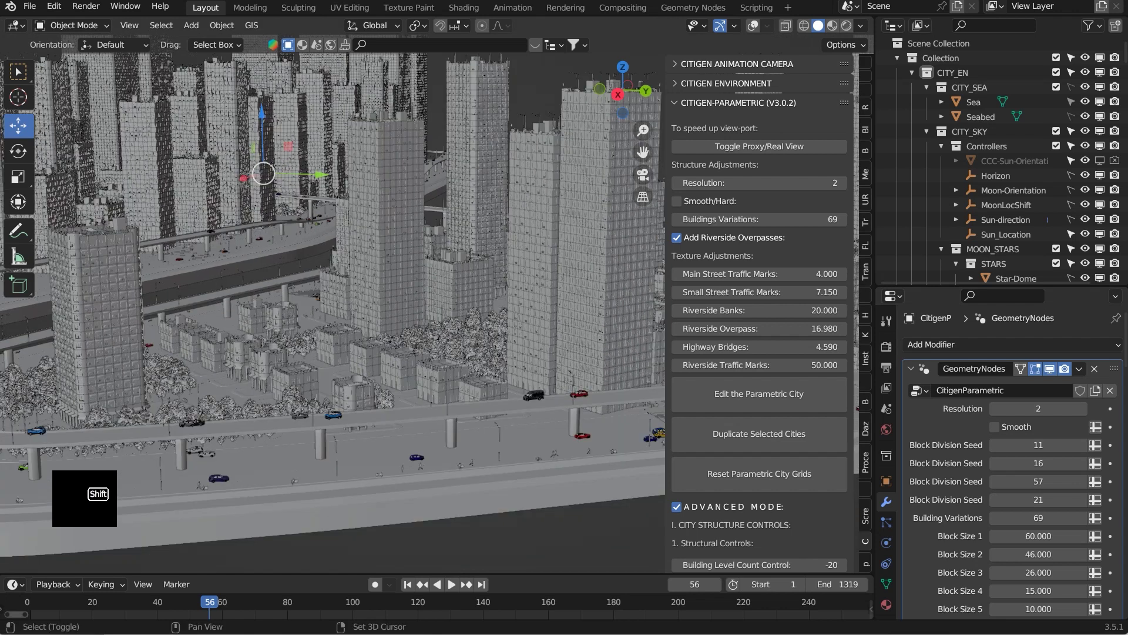
{"action": "key", "text": "shift"}
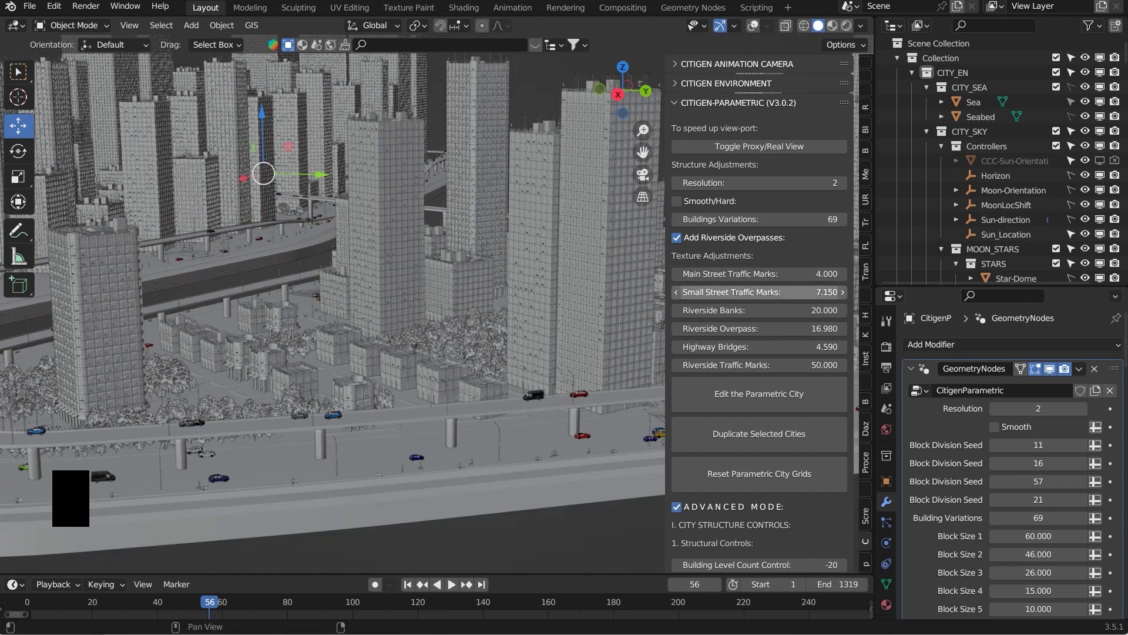
{"action": "scroll", "coordinate": [758, 292], "scroll_direction": "down", "scroll_amount": 3}
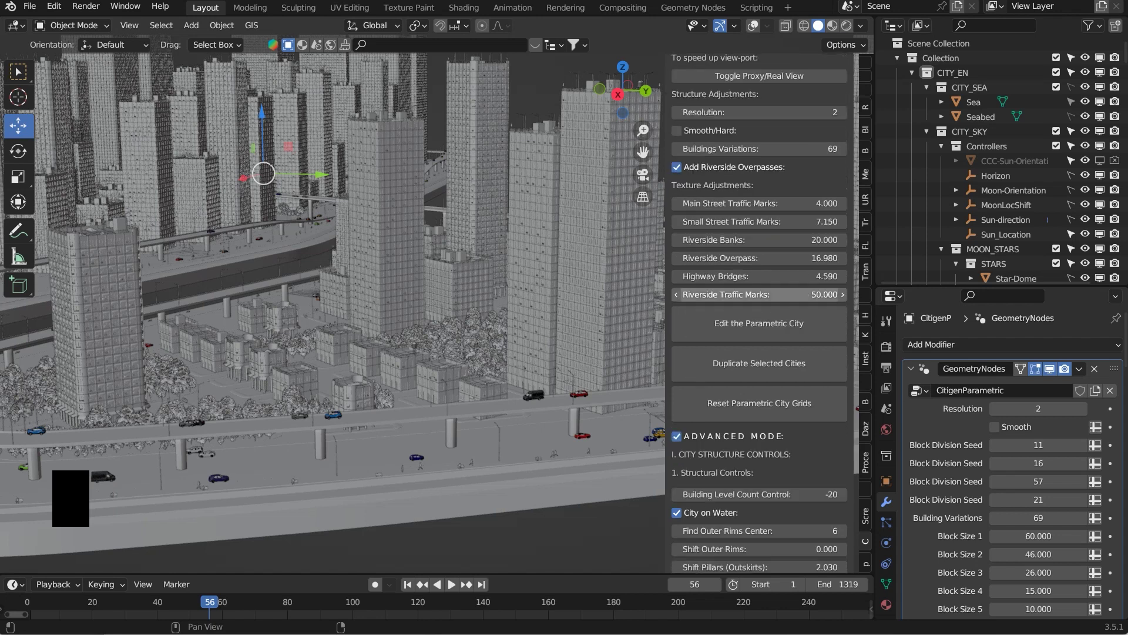
{"action": "scroll", "coordinate": [758, 292], "scroll_direction": "up", "scroll_amount": 3}
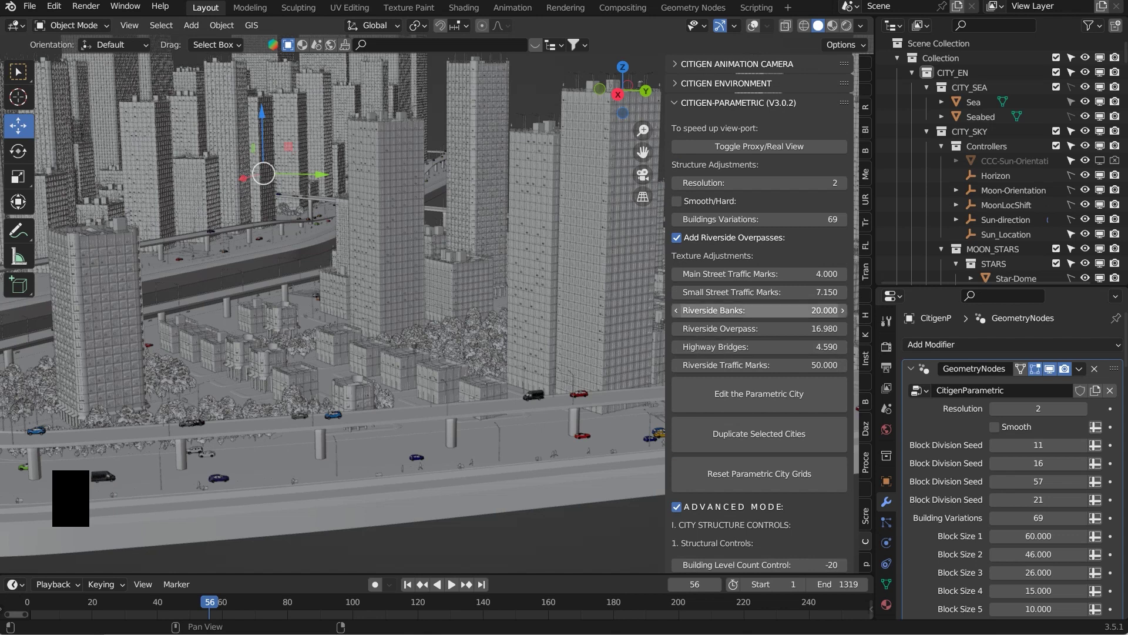
{"action": "scroll", "coordinate": [758, 311], "scroll_direction": "down", "scroll_amount": 4}
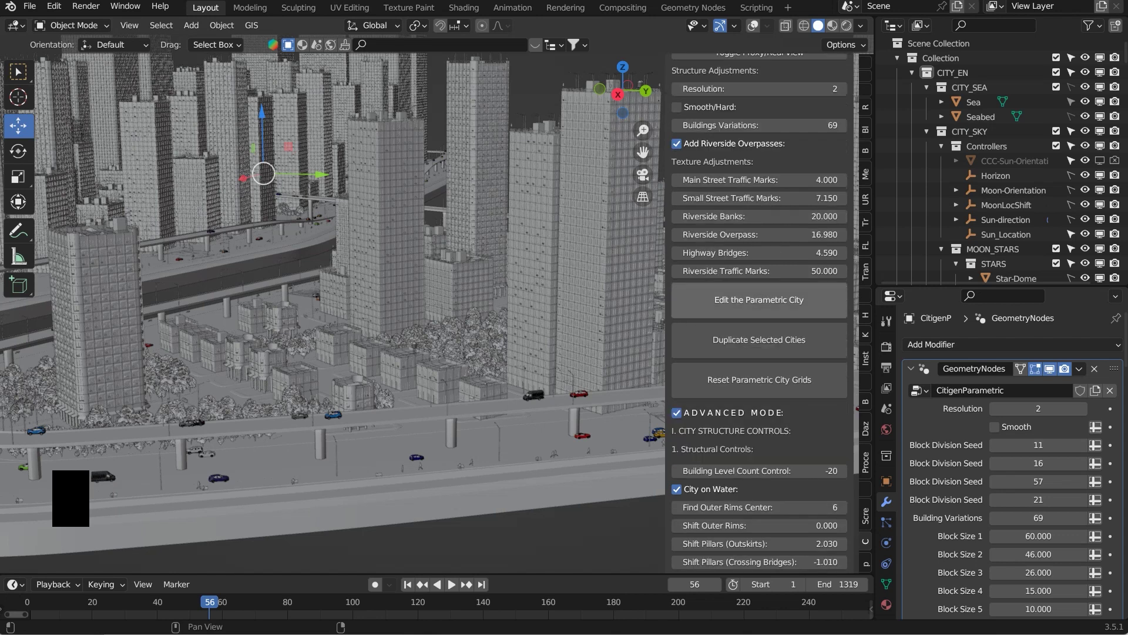
Set the Building Level Count Control to -10
{"action": "left_click", "coordinate": [758, 470]}
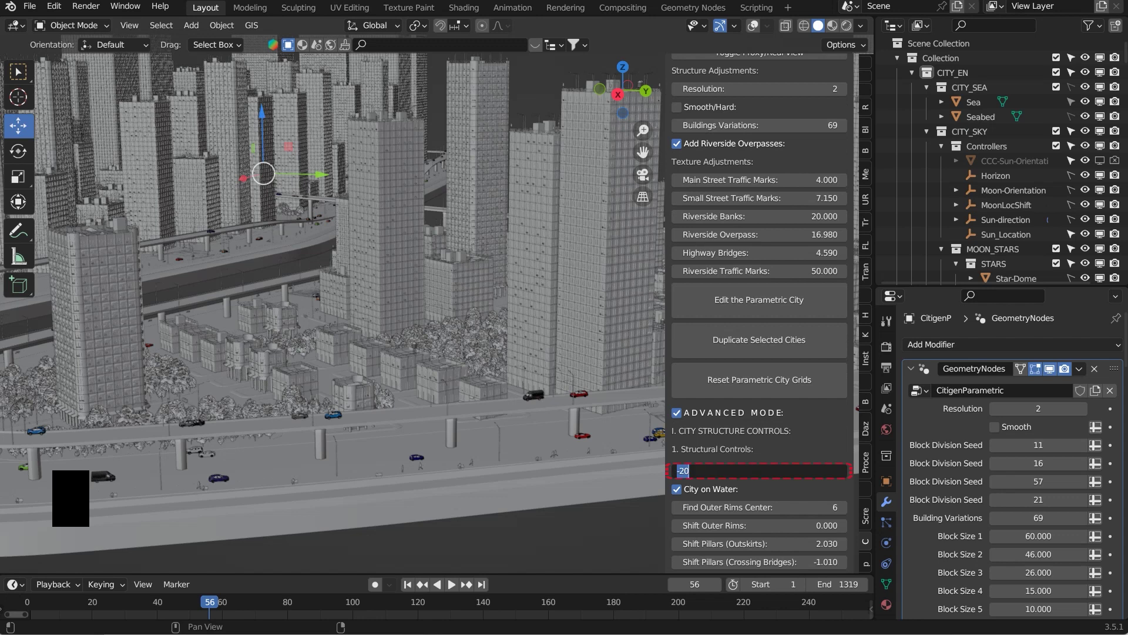
{"action": "type", "text": "-10"}
{"action": "key", "text": "Return"}
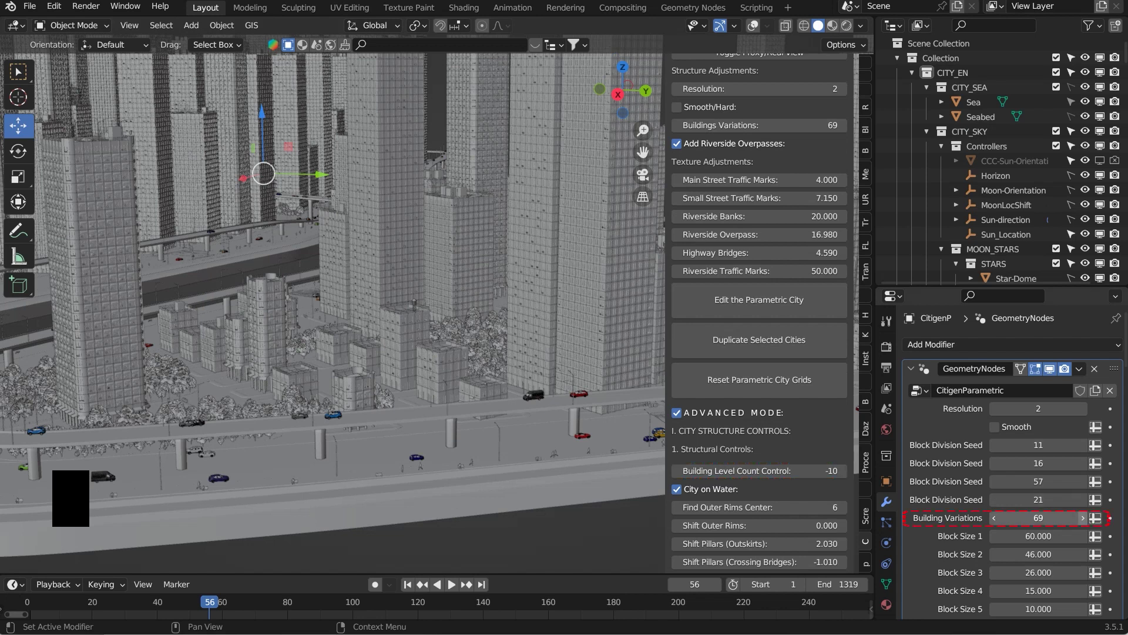
Raise the Building Variations to 70 and the fourth Block Division Seed to 22
{"action": "left_click", "coordinate": [1083, 517]}
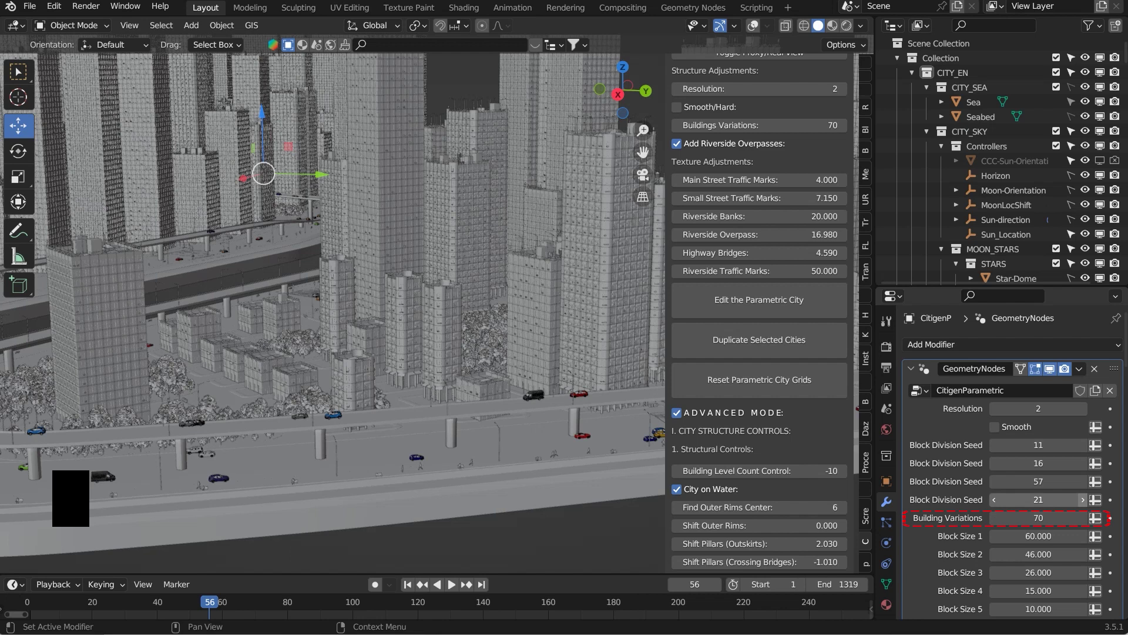
{"action": "left_click", "coordinate": [1083, 500]}
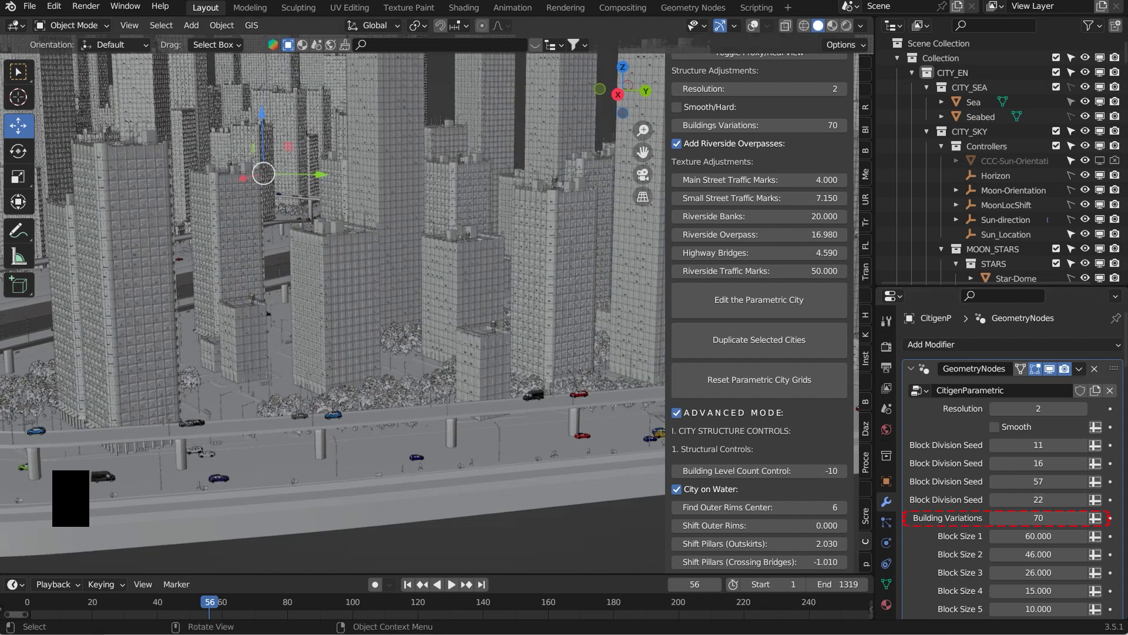
{"action": "middle_click_drag", "start_coordinate": [352, 294], "coordinate": [482, 247]}
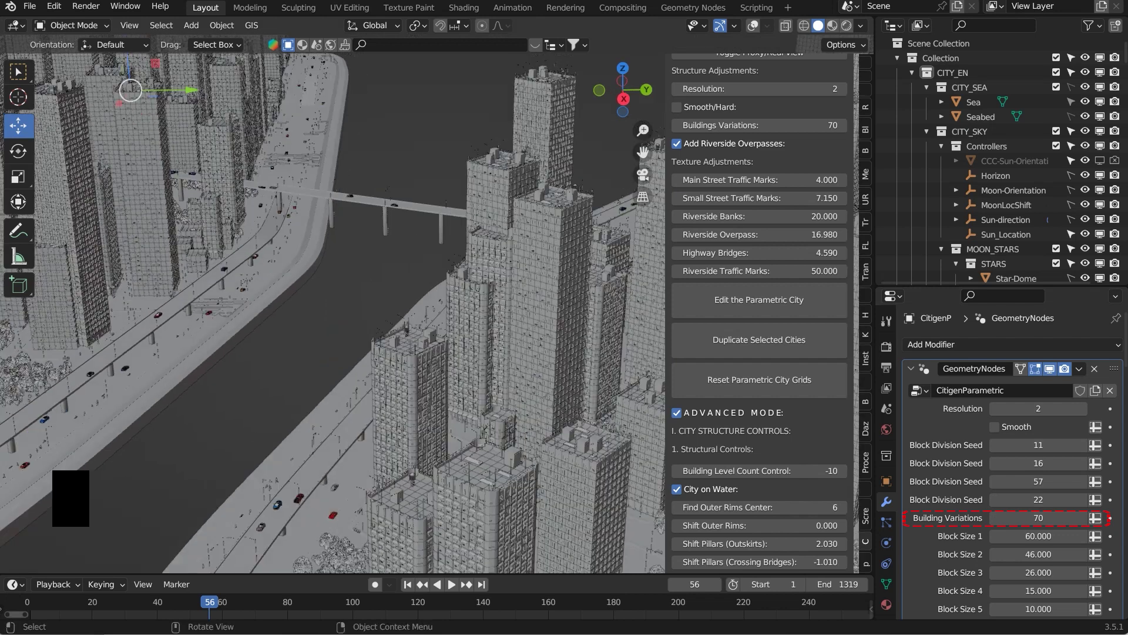
{"action": "scroll", "coordinate": [437, 304], "scroll_direction": "down", "scroll_amount": 1}
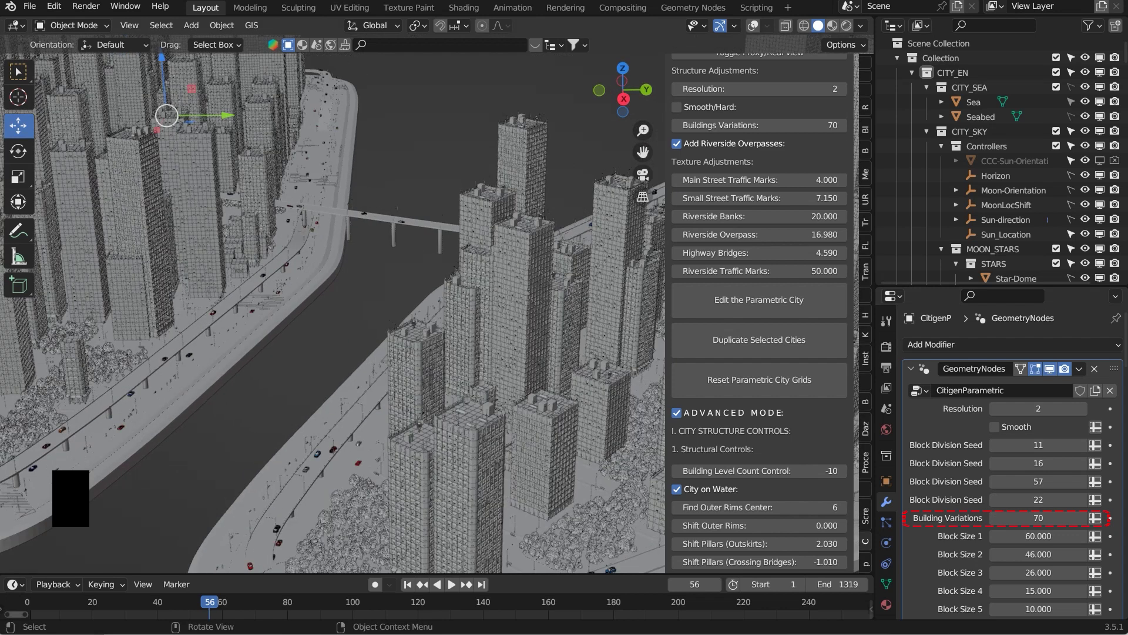
{"action": "middle_click_drag", "start_coordinate": [438, 303], "coordinate": [465, 259]}
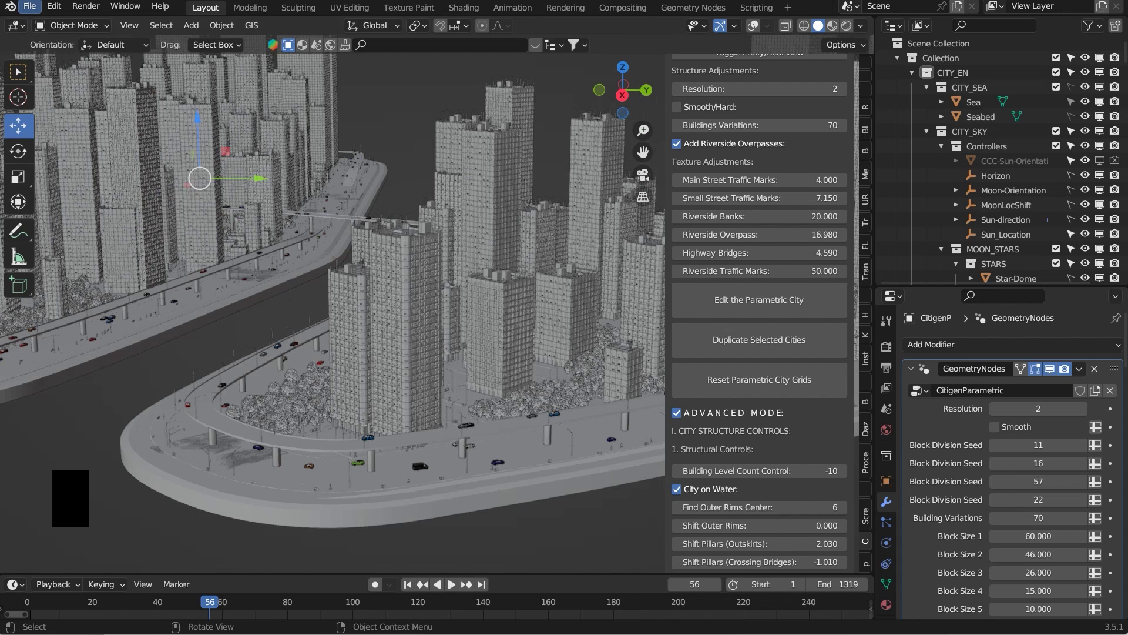
Save the Demo_02.blend scene with the new building layout
{"action": "left_click", "coordinate": [30, 6]}
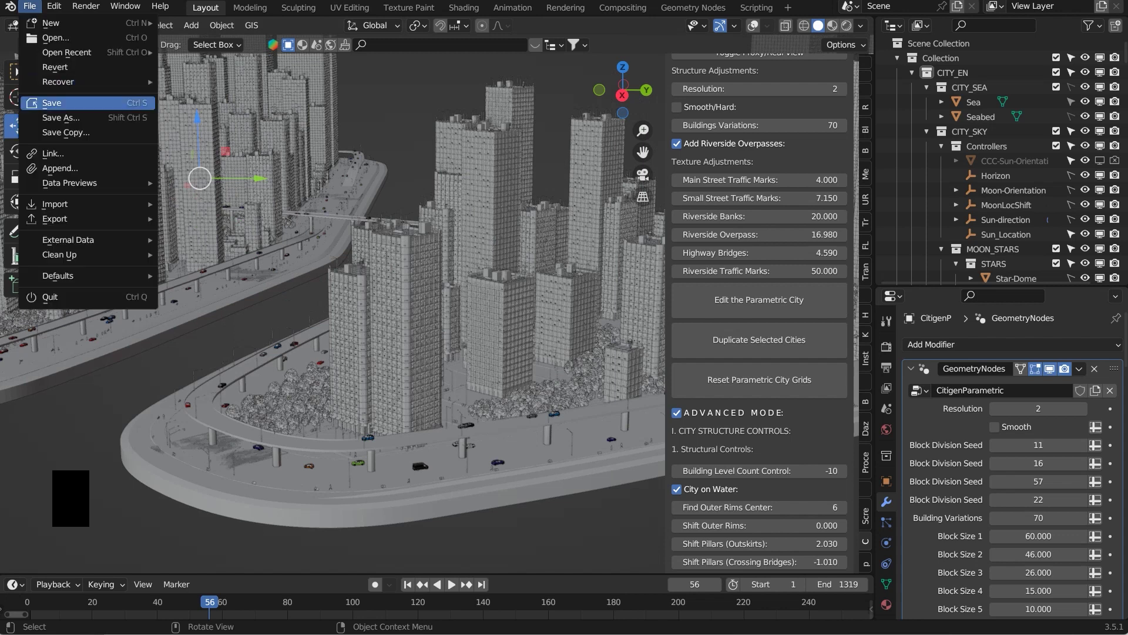
{"action": "left_click", "coordinate": [82, 103]}
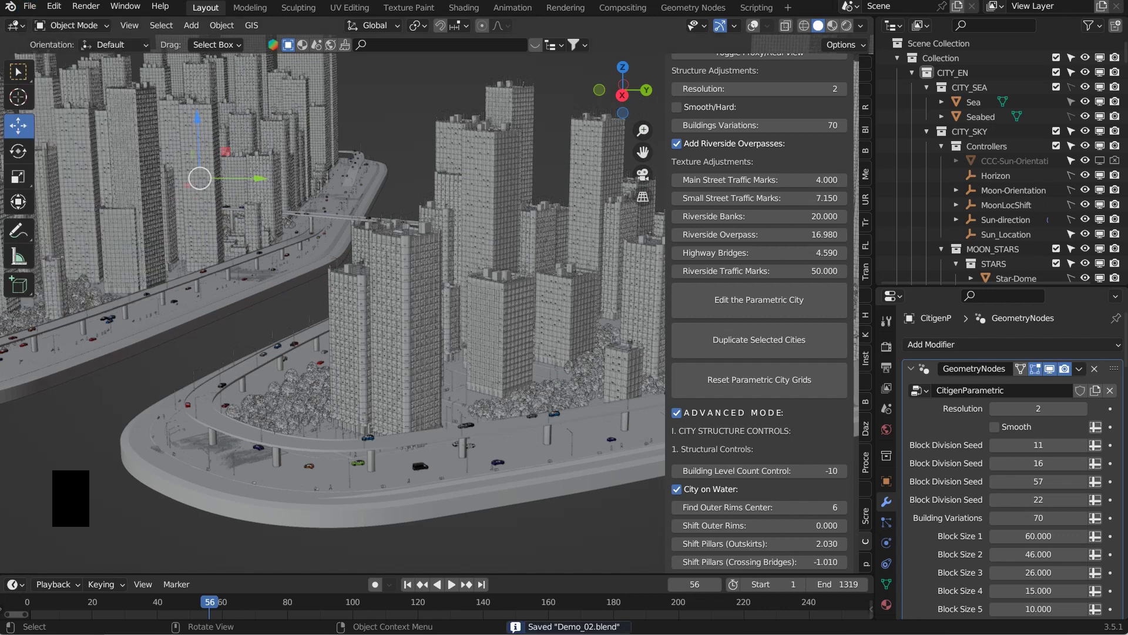
Lower the Building Variations to 69 to compare the buildings beside the river, and set the value back to 70
{"action": "middle_click_drag", "start_coordinate": [329, 305], "coordinate": [366, 318]}
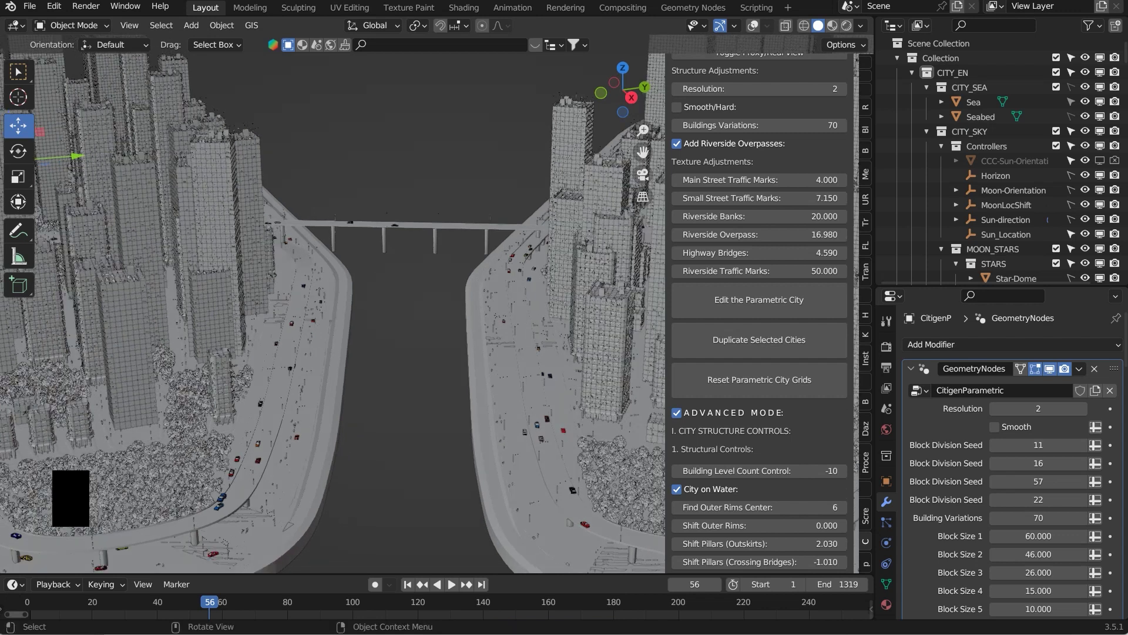
{"action": "scroll", "coordinate": [333, 304], "scroll_direction": "up", "scroll_amount": 3}
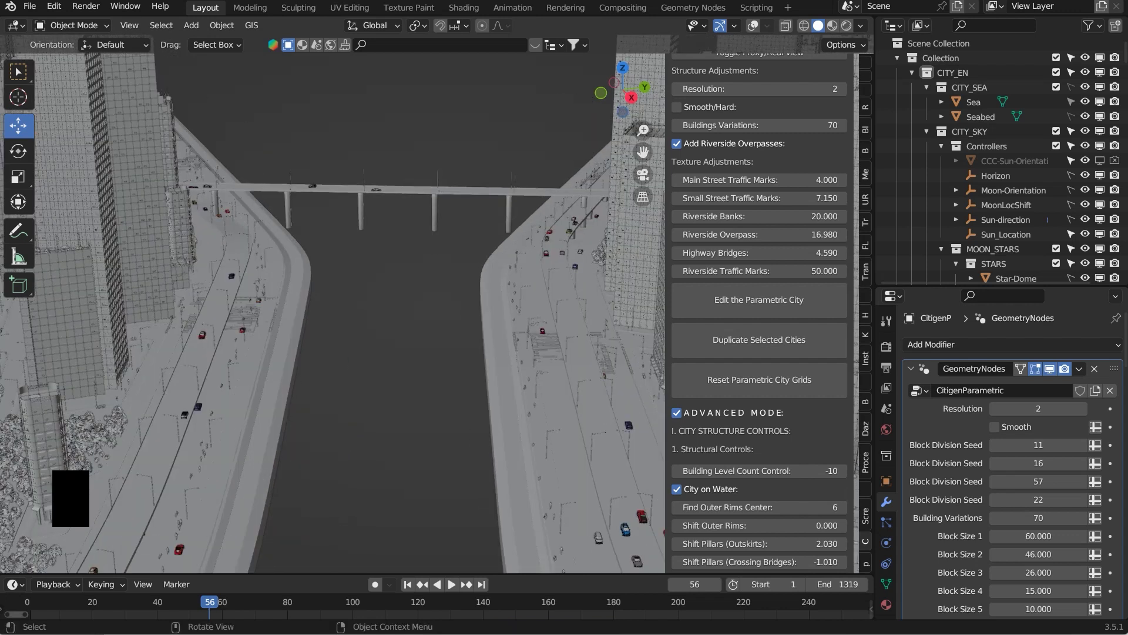
{"action": "scroll", "coordinate": [334, 303], "scroll_direction": "up", "scroll_amount": 4}
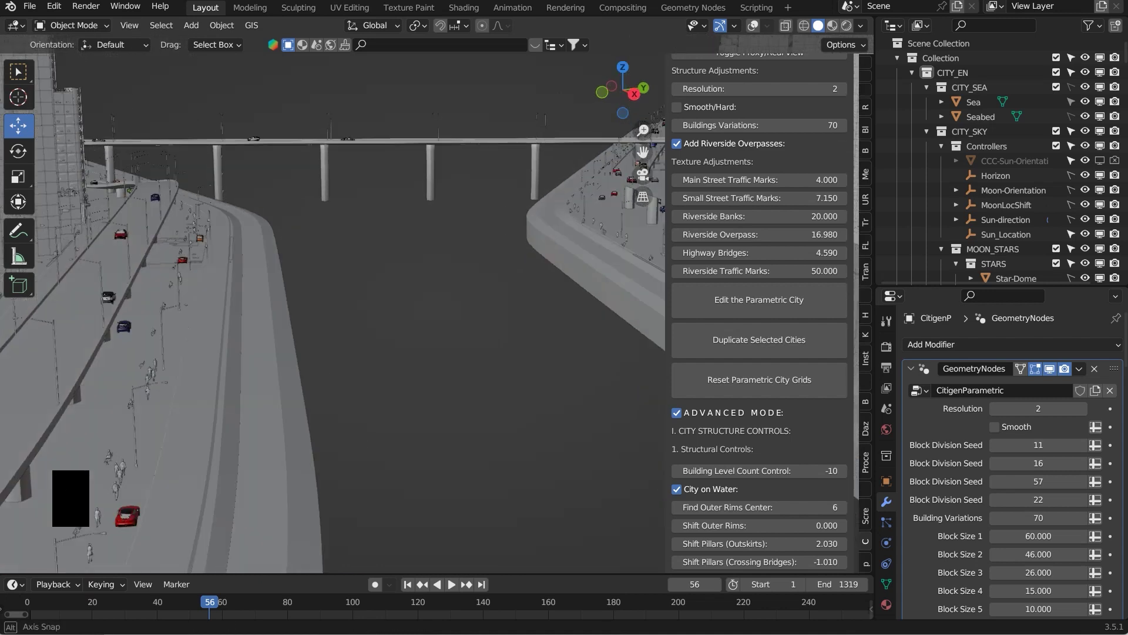
{"action": "middle_click_drag", "start_coordinate": [333, 303], "coordinate": [309, 264]}
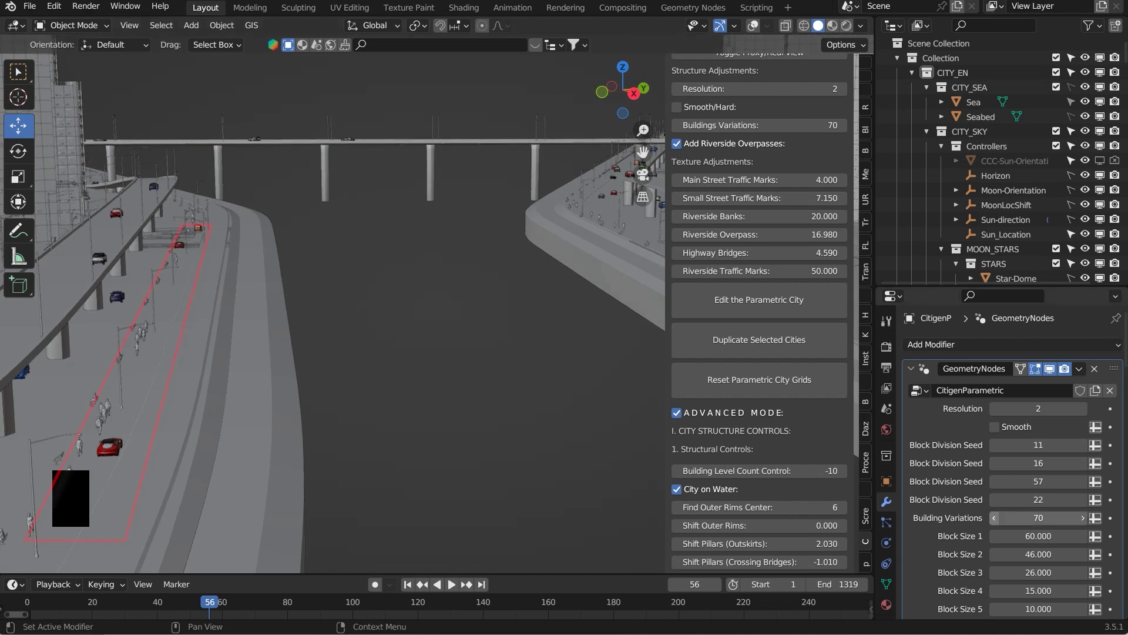
{"action": "left_click", "coordinate": [994, 518]}
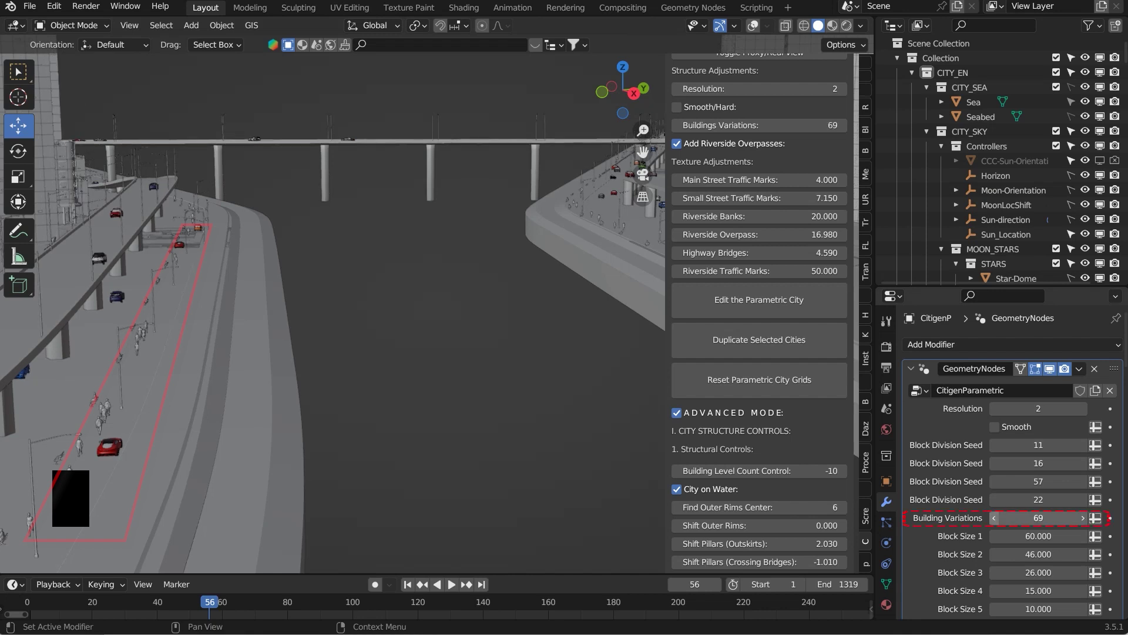
{"action": "left_click", "coordinate": [1083, 518]}
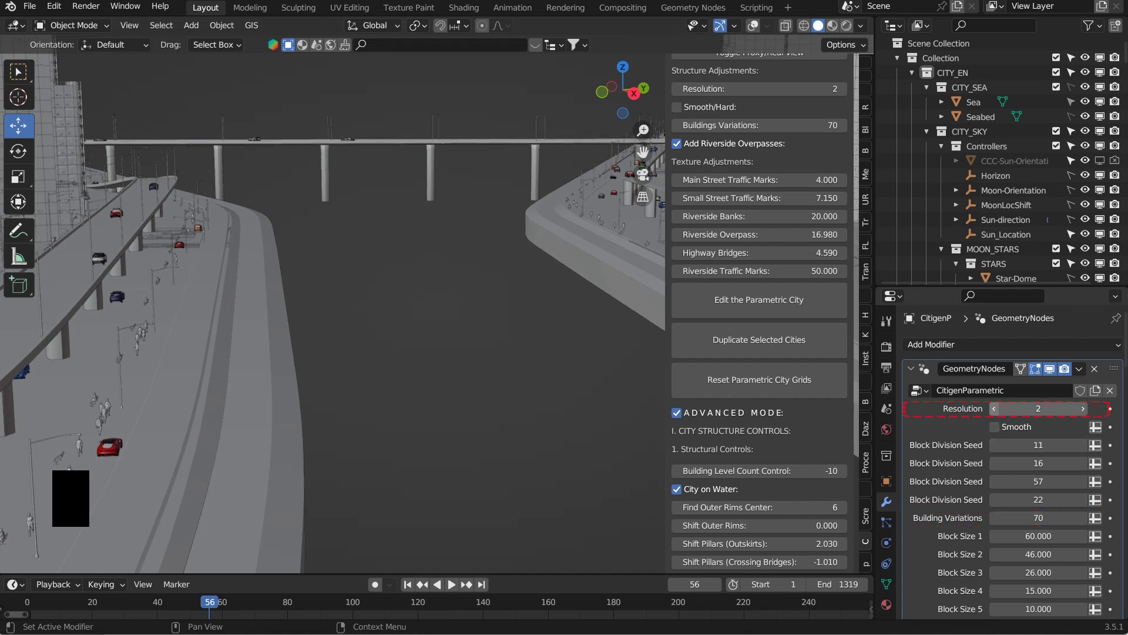
Reduce the parametric city's Resolution to 1
{"action": "left_click", "coordinate": [993, 408]}
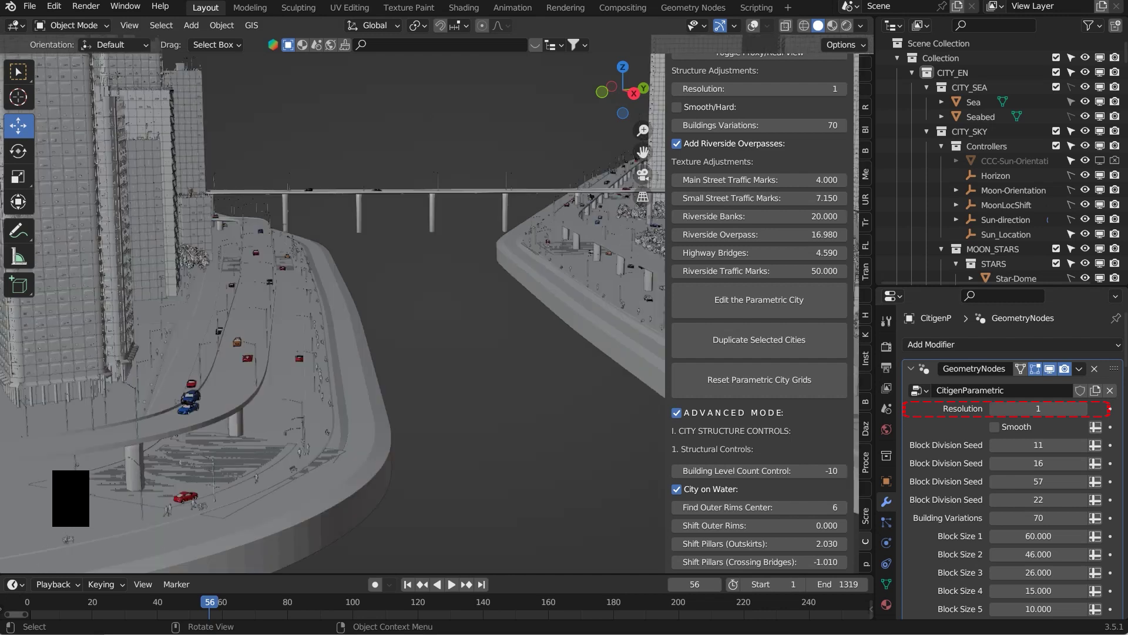
{"action": "middle_click_drag", "start_coordinate": [352, 305], "coordinate": [386, 314]}
{"action": "scroll", "coordinate": [386, 314], "scroll_direction": "down", "scroll_amount": 5}
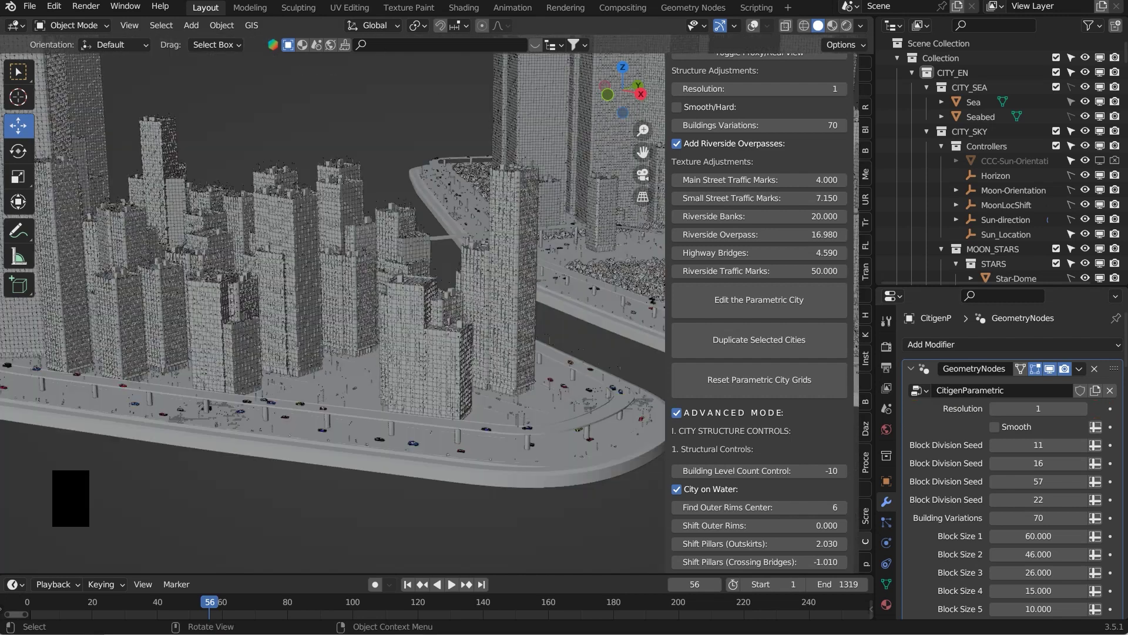
{"action": "scroll", "coordinate": [386, 314], "scroll_direction": "down", "scroll_amount": 2}
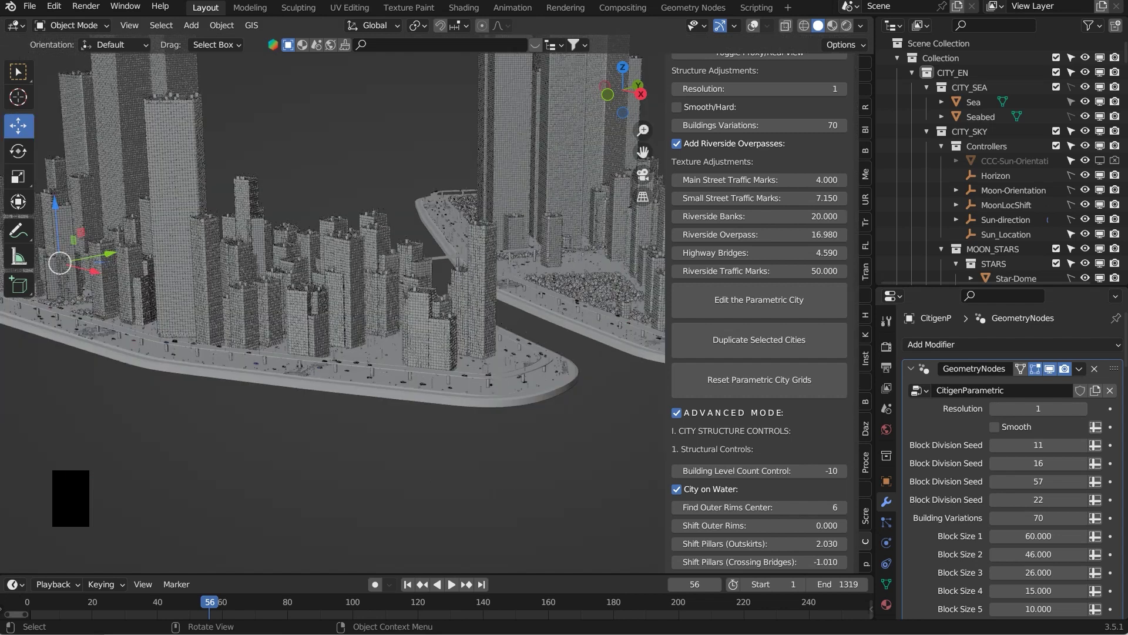
{"action": "middle_click_drag", "start_coordinate": [387, 314], "coordinate": [349, 314]}
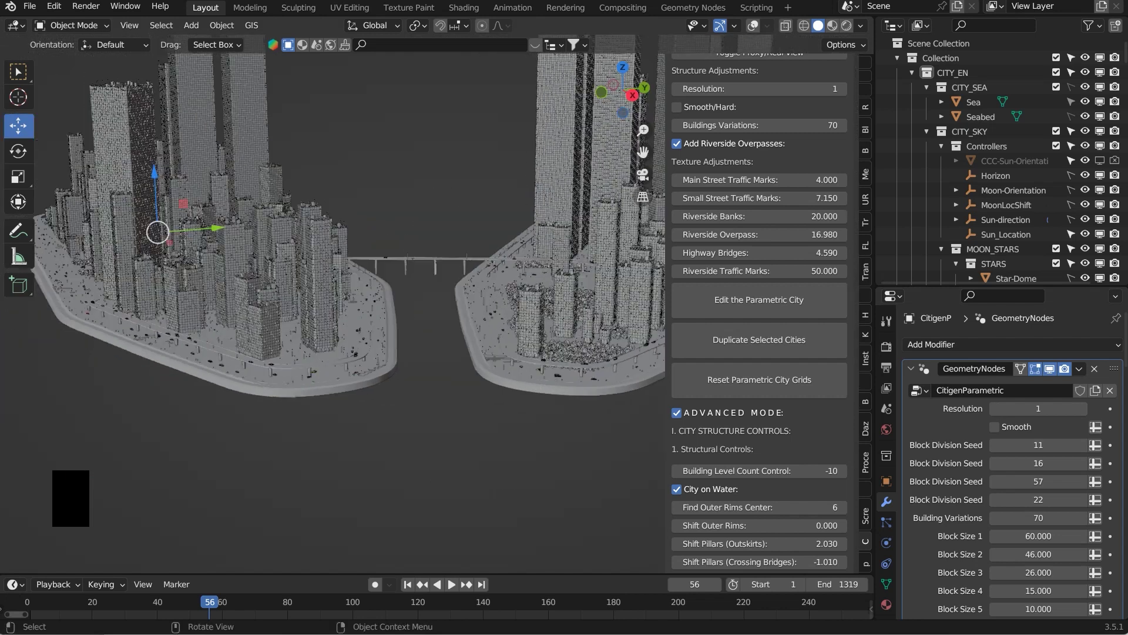
Turn Add Riverside Benches Left off and on again while viewing the riverbank and crossing bridge up close
{"action": "scroll", "coordinate": [332, 306], "scroll_direction": "up", "scroll_amount": 4}
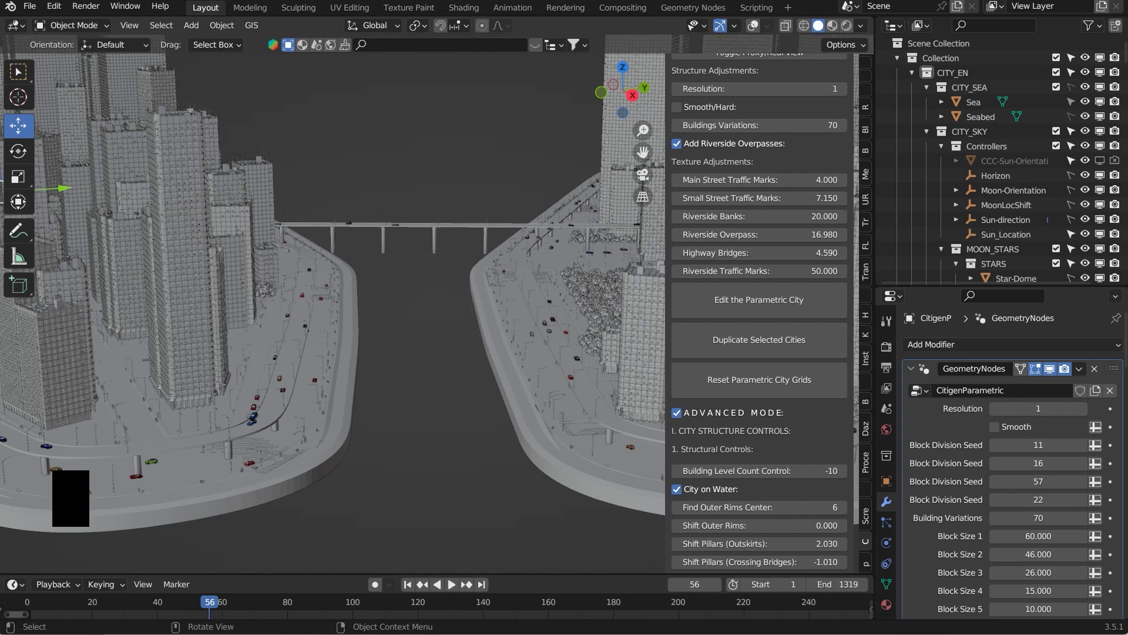
{"action": "scroll", "coordinate": [332, 306], "scroll_direction": "up", "scroll_amount": 2}
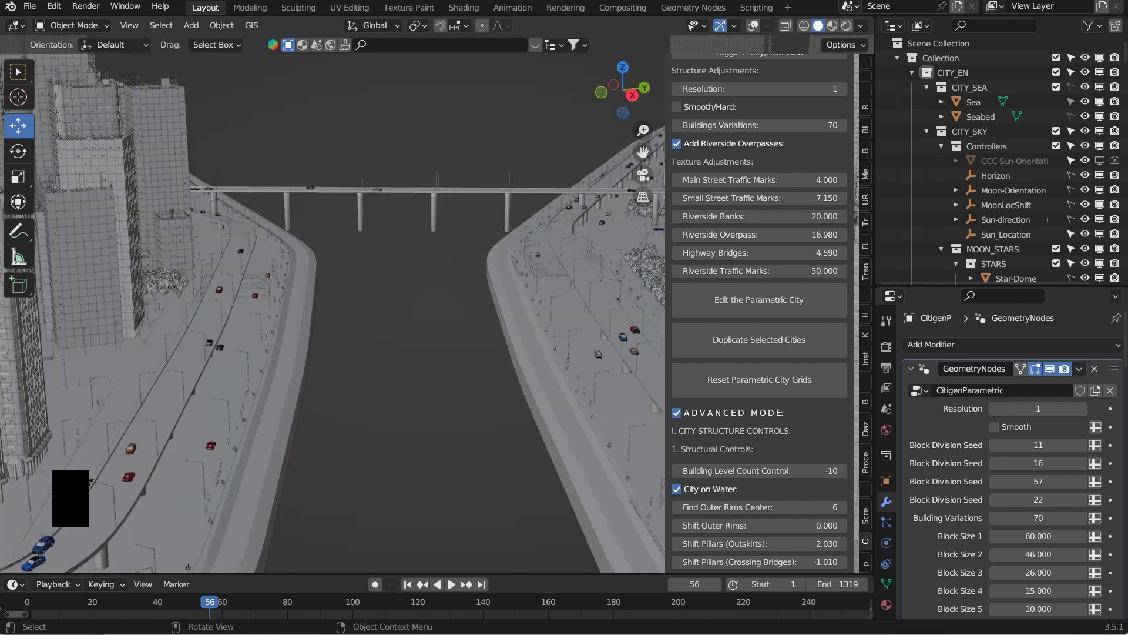
{"action": "scroll", "coordinate": [332, 305], "scroll_direction": "up", "scroll_amount": 3}
{"action": "middle_click_drag", "start_coordinate": [332, 305], "coordinate": [353, 306]}
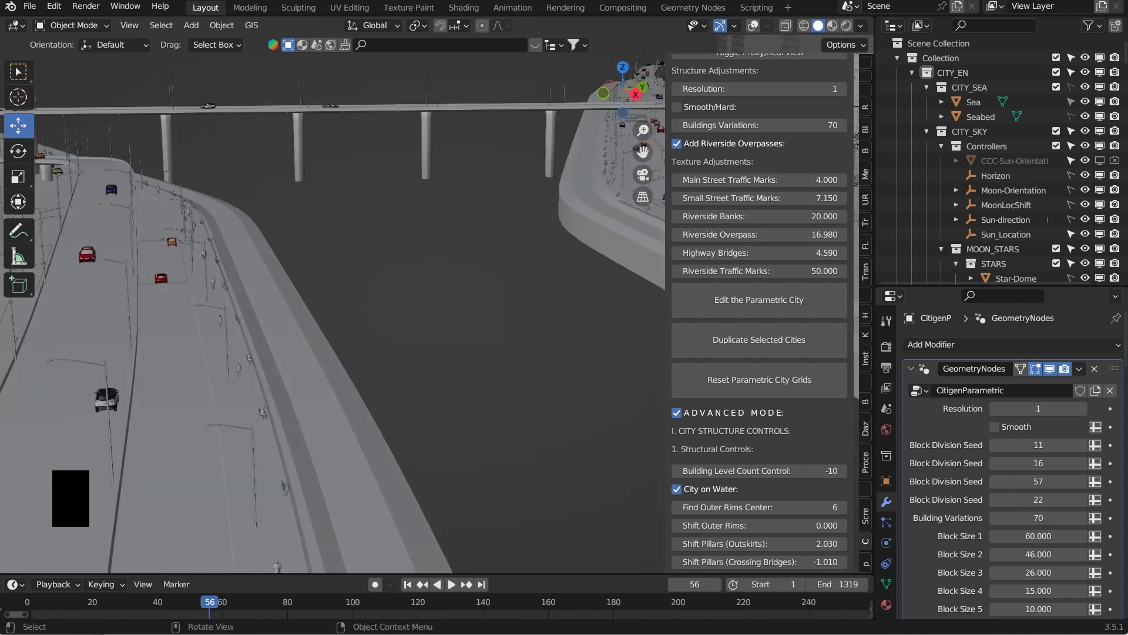
{"action": "scroll", "coordinate": [760, 312], "scroll_direction": "down", "scroll_amount": 8}
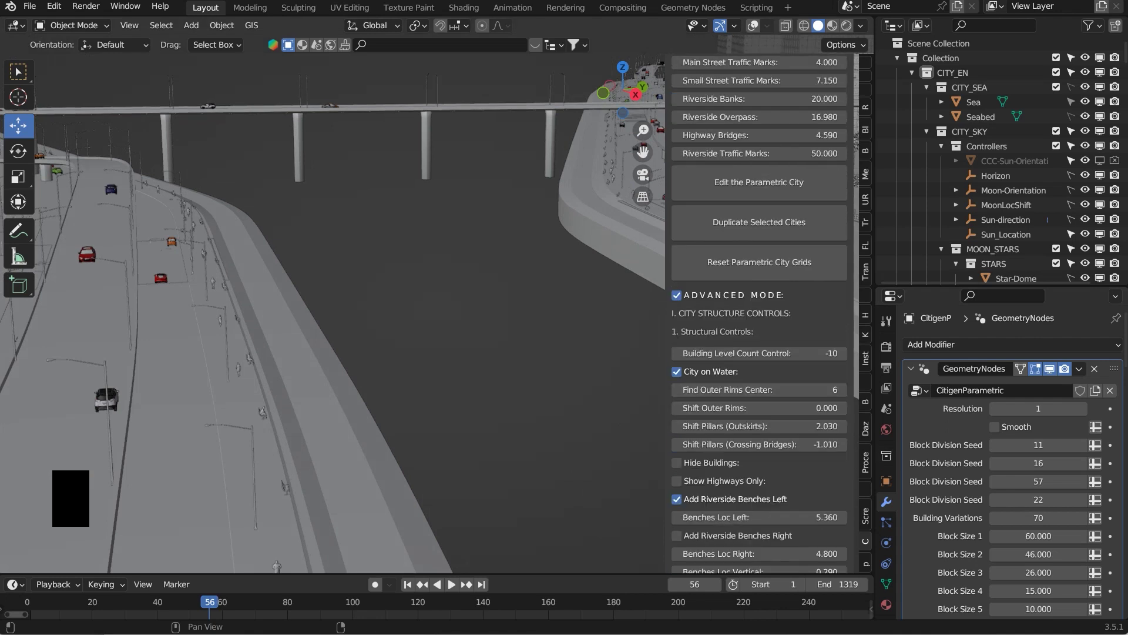
{"action": "scroll", "coordinate": [759, 311], "scroll_direction": "down", "scroll_amount": 1}
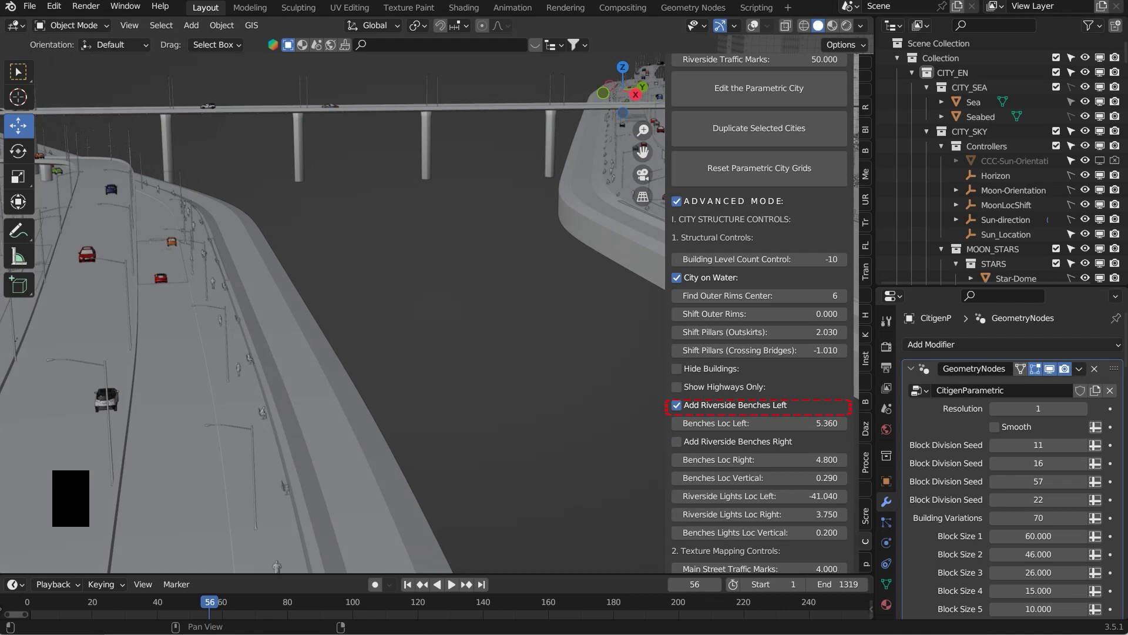
{"action": "left_click", "coordinate": [677, 405]}
{"action": "left_click", "coordinate": [677, 406]}
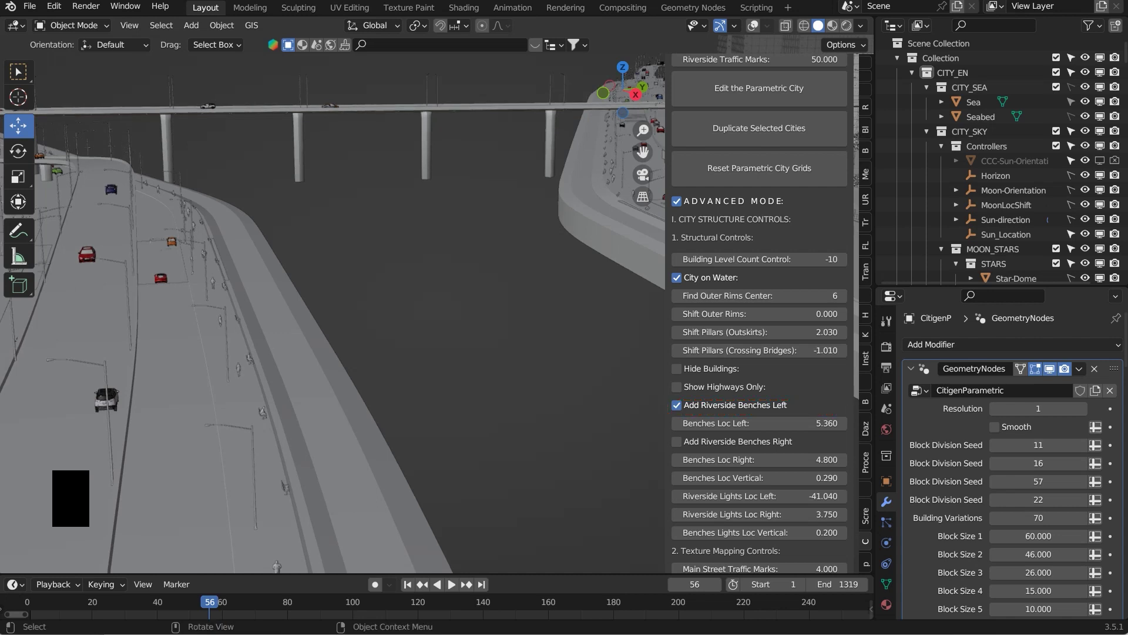
Examine the towers, riverbanks, crossing bridge and inner-city streets from several sides
{"action": "scroll", "coordinate": [376, 318], "scroll_direction": "down", "scroll_amount": 3}
{"action": "middle_click_drag", "start_coordinate": [376, 317], "coordinate": [338, 376]}
{"action": "middle_click_drag", "start_coordinate": [353, 293], "coordinate": [141, 244]}
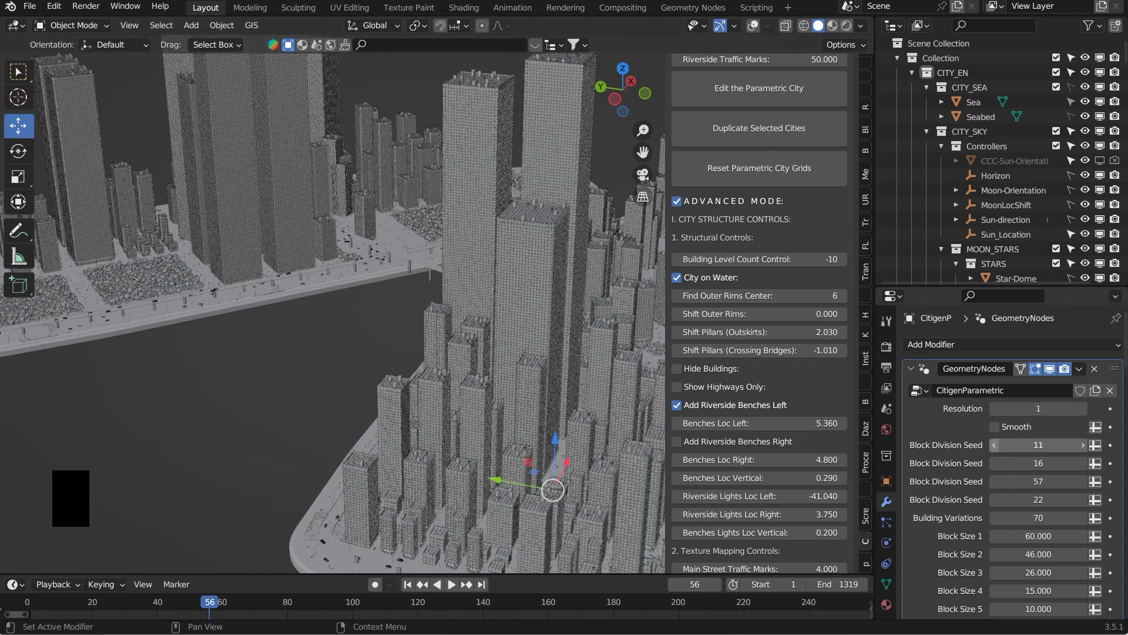
{"action": "scroll", "coordinate": [333, 303], "scroll_direction": "up", "scroll_amount": 5}
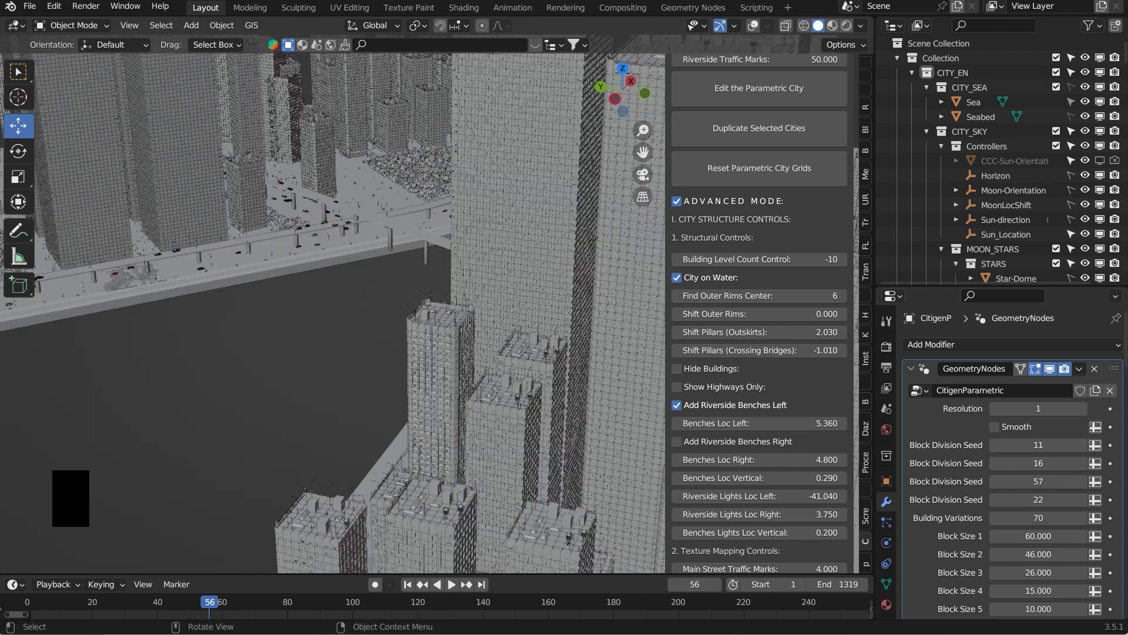
{"action": "scroll", "coordinate": [332, 303], "scroll_direction": "down", "scroll_amount": 6}
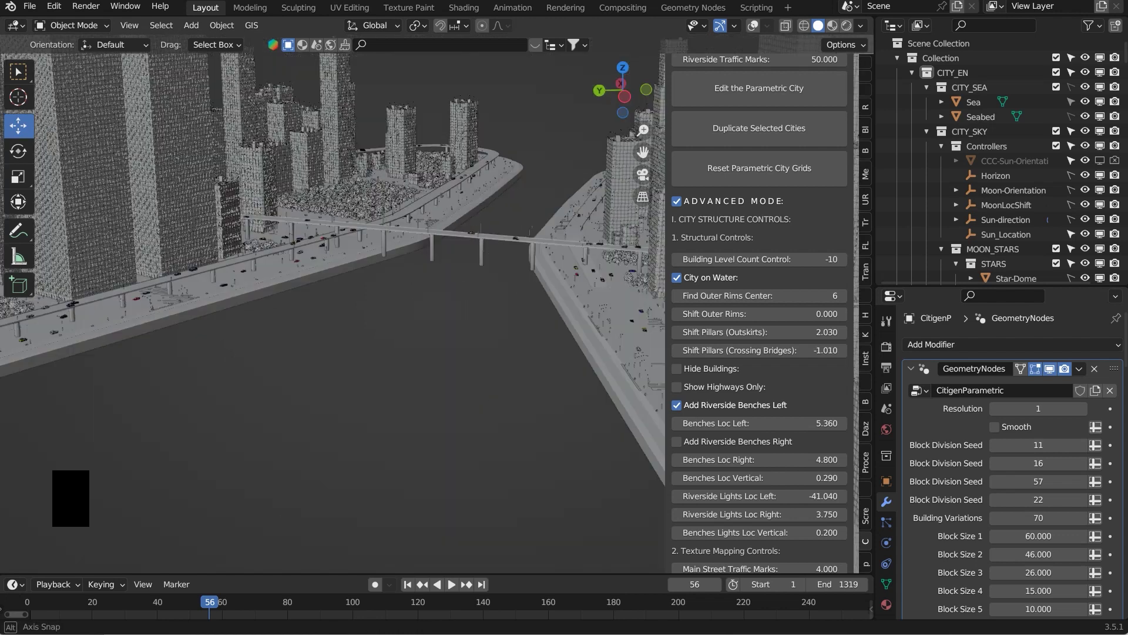
{"action": "middle_click_drag", "start_coordinate": [332, 303], "coordinate": [306, 308]}
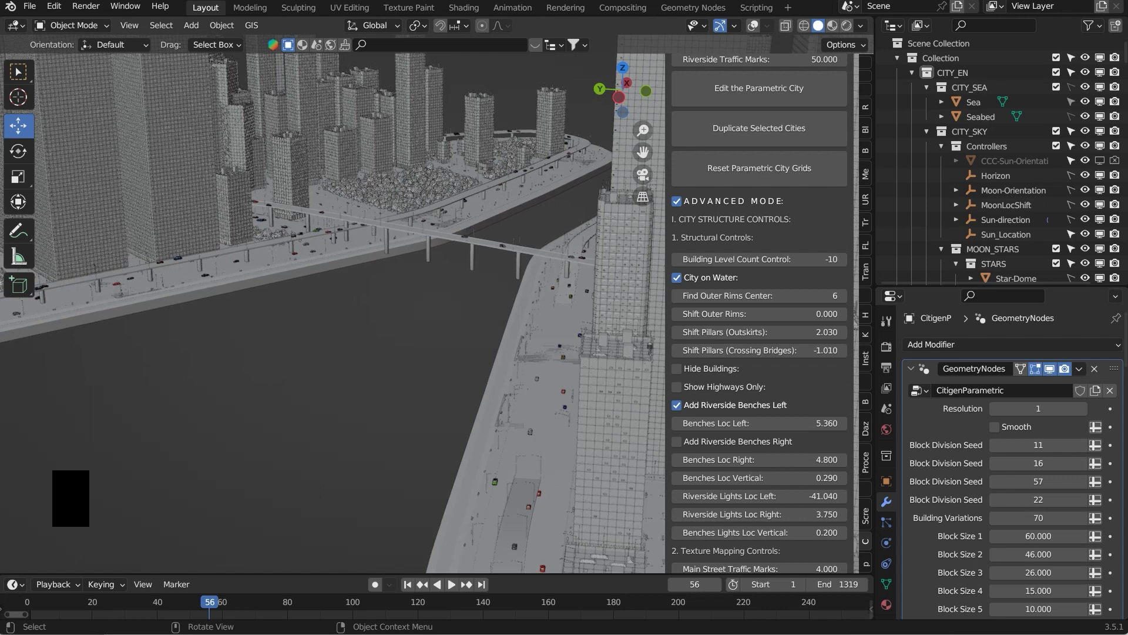
{"action": "middle_click_drag", "start_coordinate": [307, 308], "coordinate": [234, 297]}
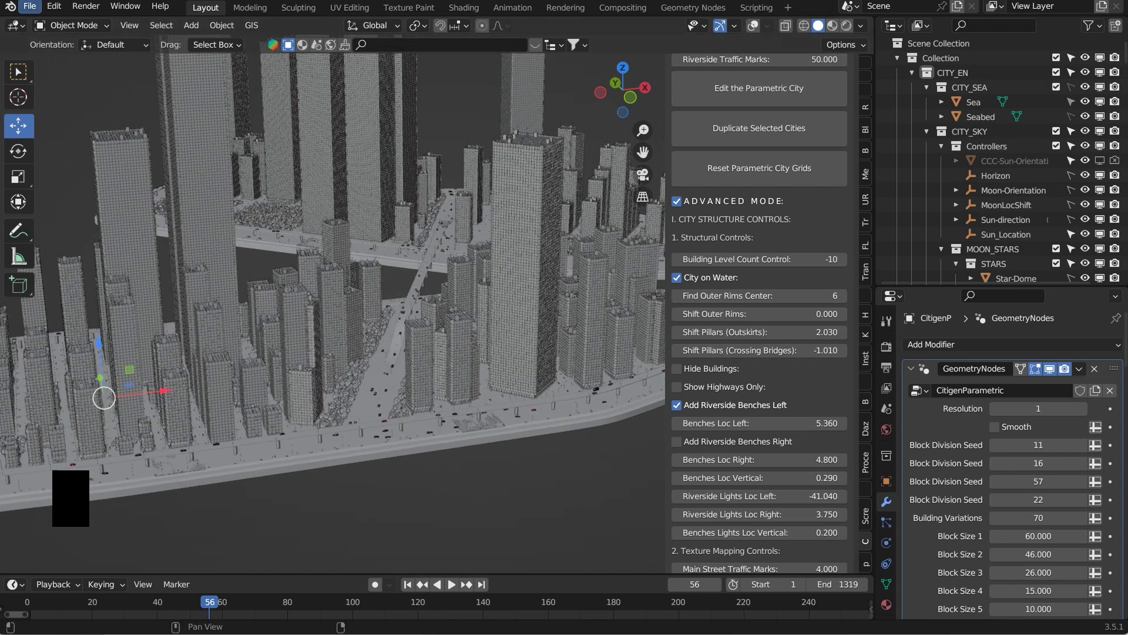
Save Demo_02.blend again with the Resolution 1 city
{"action": "left_click", "coordinate": [29, 6]}
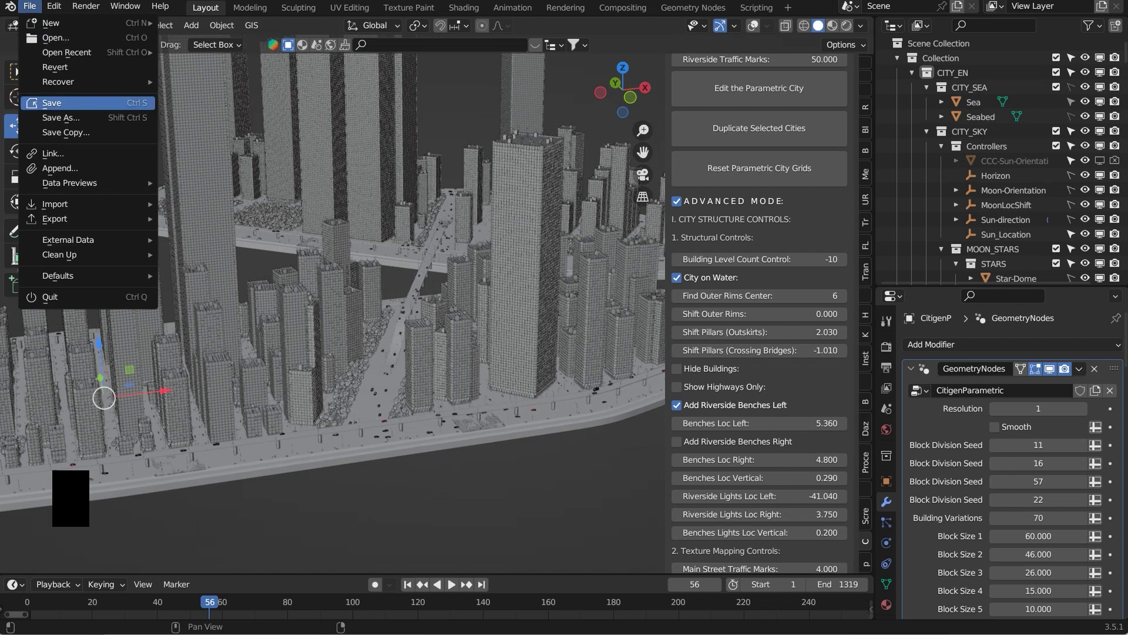
{"action": "left_click", "coordinate": [59, 103]}
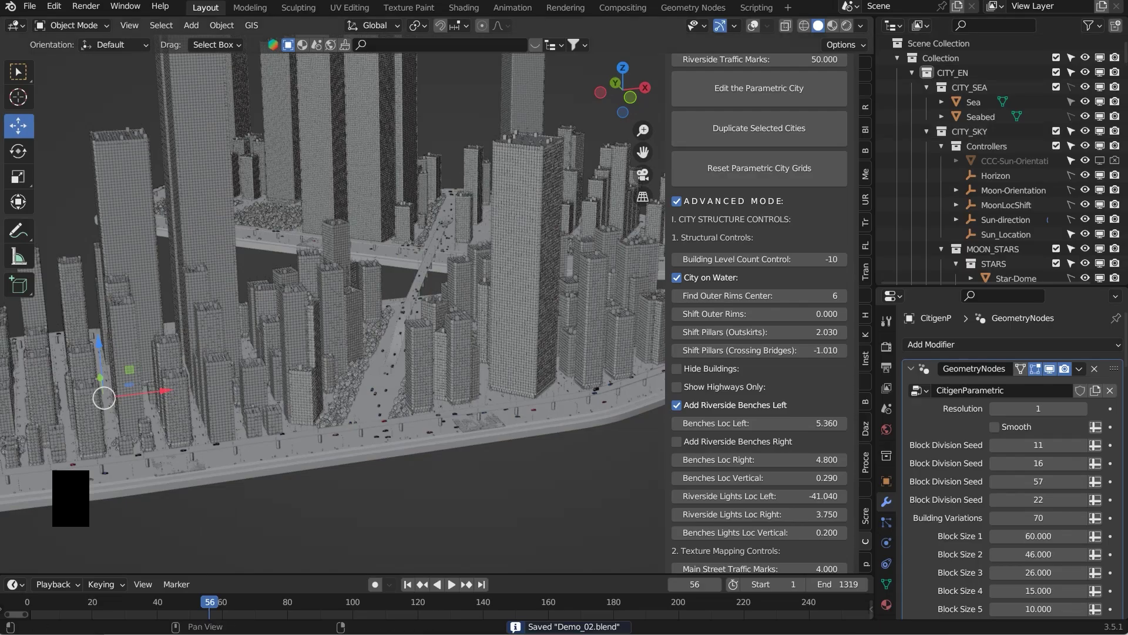
Look through the parametric city's bench, texture mapping and component controls, and return to the start of the Citigen-Parametric settings
{"action": "scroll", "coordinate": [759, 311], "scroll_direction": "down", "scroll_amount": 9}
{"action": "scroll", "coordinate": [759, 312], "scroll_direction": "down", "scroll_amount": 13}
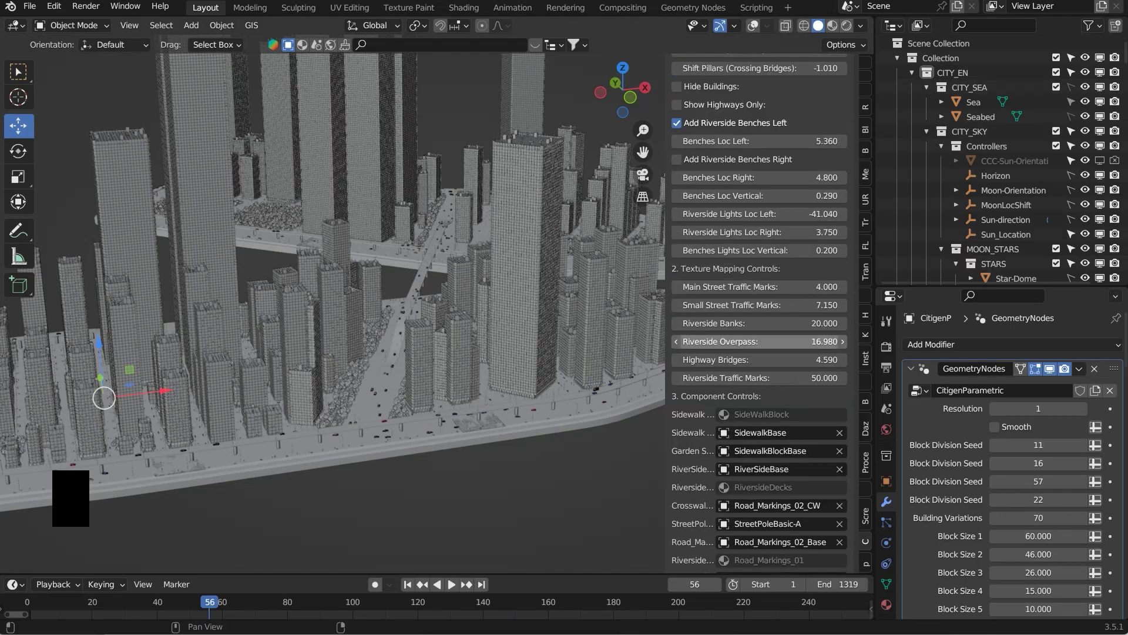
{"action": "scroll", "coordinate": [760, 311], "scroll_direction": "up", "scroll_amount": 8}
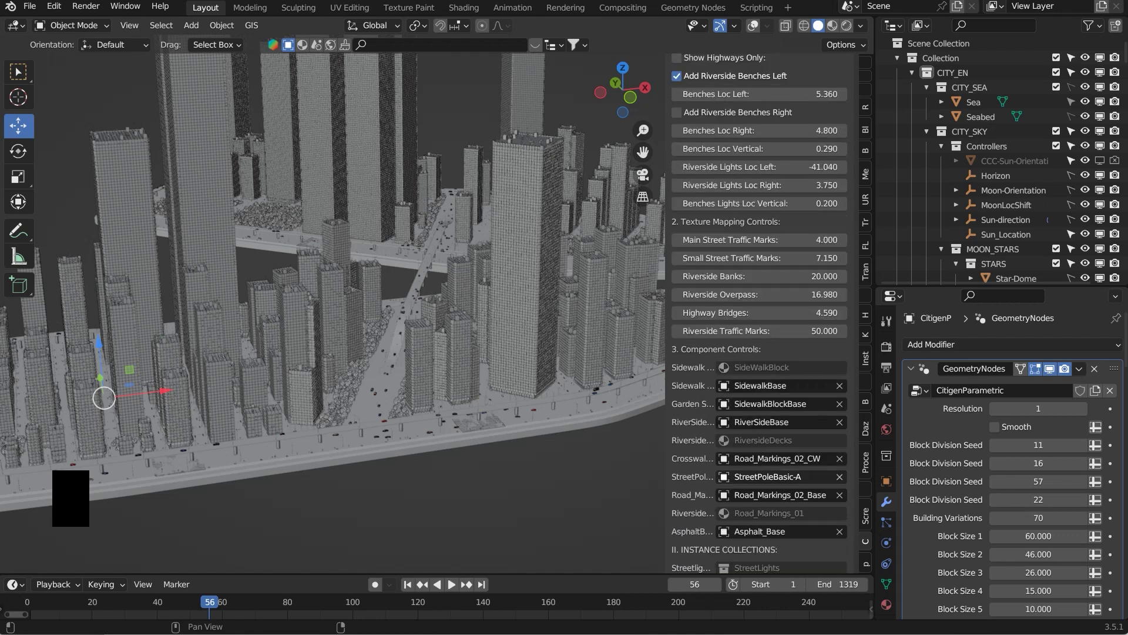
{"action": "scroll", "coordinate": [760, 312], "scroll_direction": "up", "scroll_amount": 20}
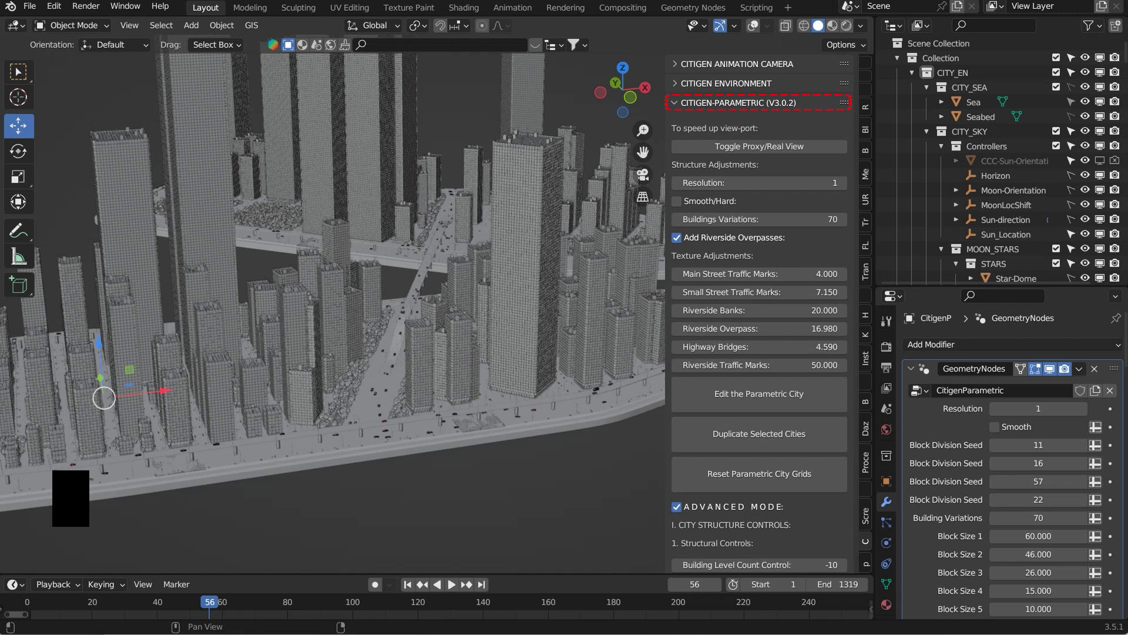
Prepare the CitigenP city for mesh export with Citigen's import and export tools
{"action": "left_click", "coordinate": [738, 102]}
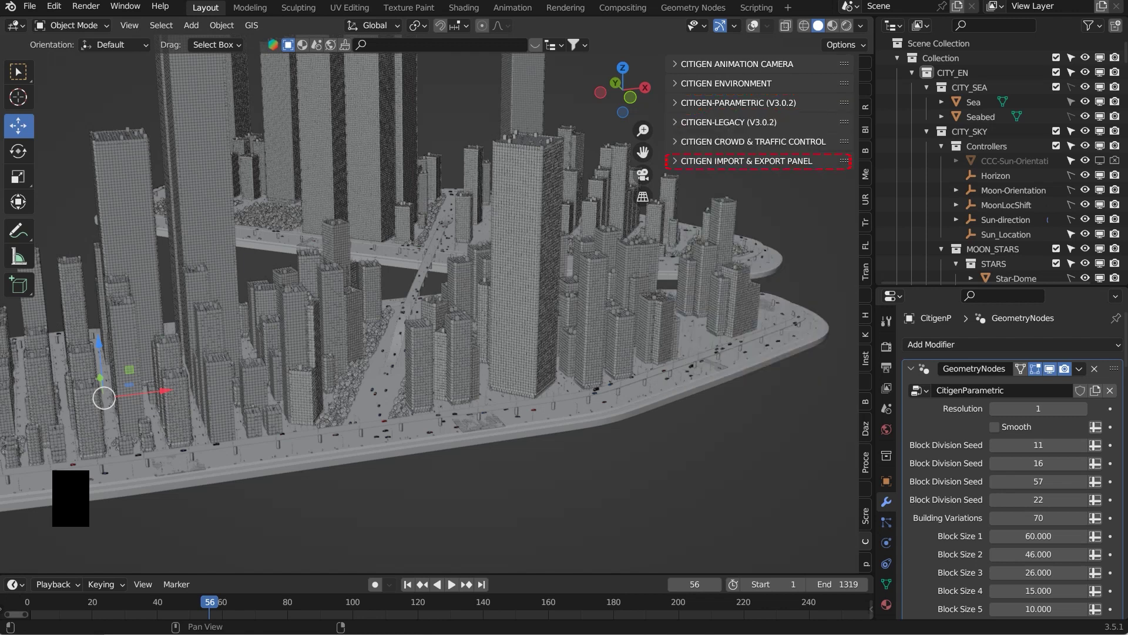
{"action": "left_click", "coordinate": [746, 161]}
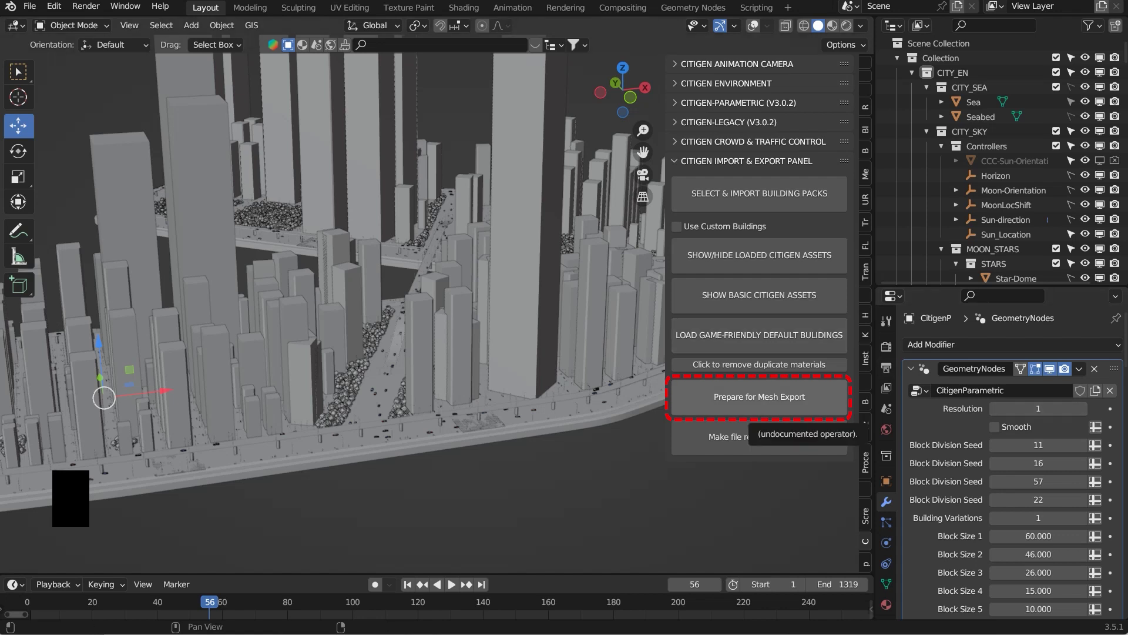
{"action": "left_click", "coordinate": [759, 397]}
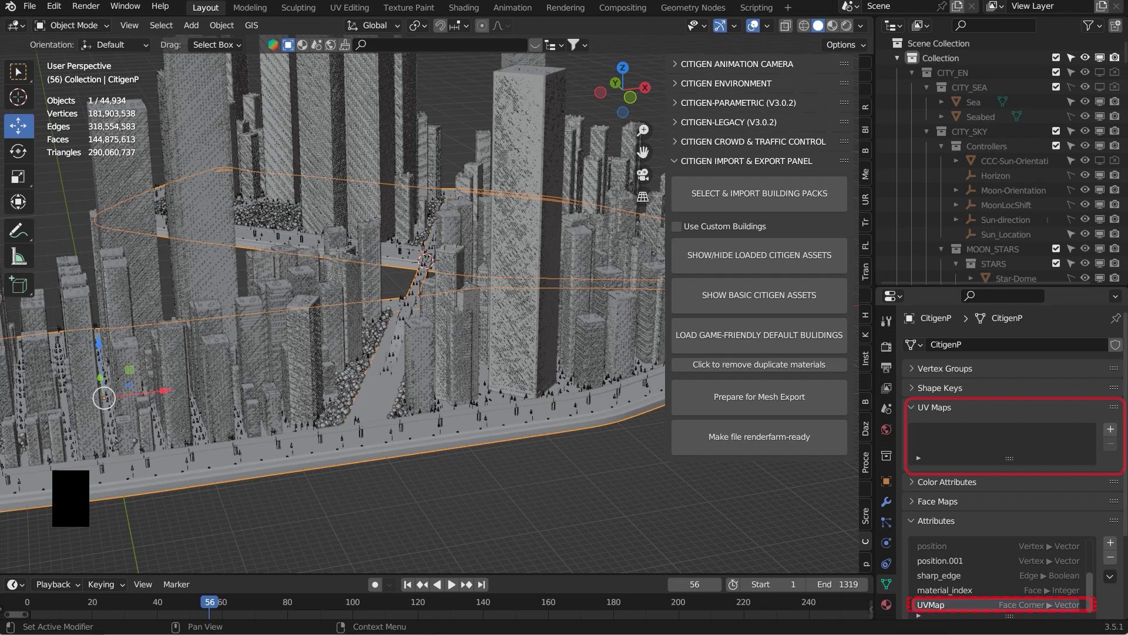
Convert the CitigenP mesh's UVMap attribute to the 2D Vector data type, keeping the Generic mode and Face Corner domain
{"action": "left_click", "coordinate": [1110, 576]}
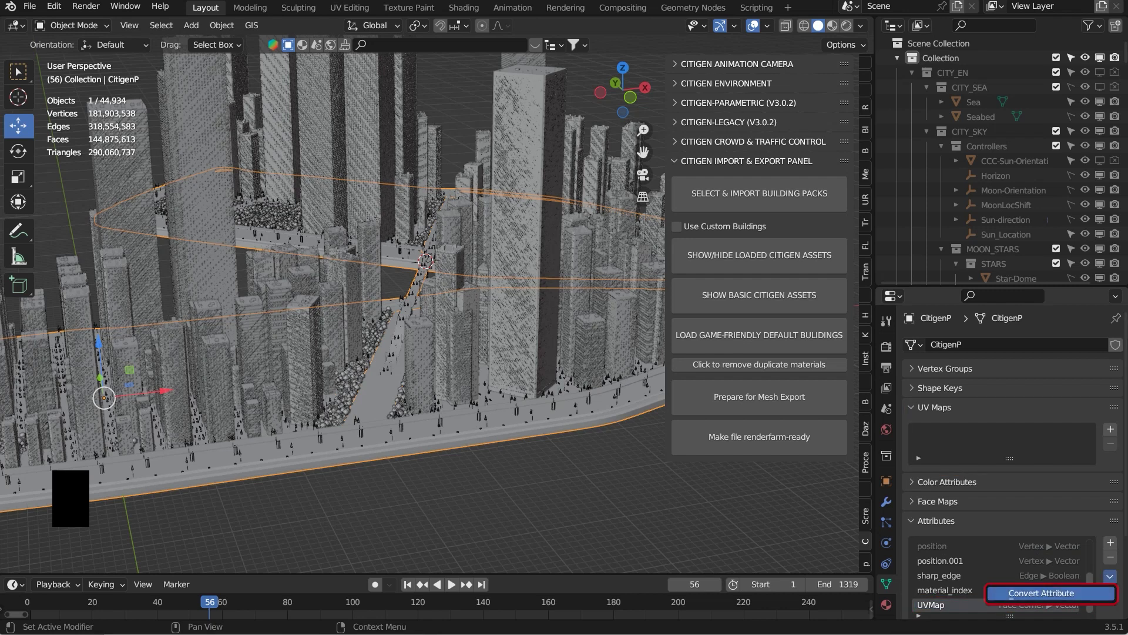
{"action": "left_click", "coordinate": [1041, 593]}
{"action": "left_click", "coordinate": [1055, 598]}
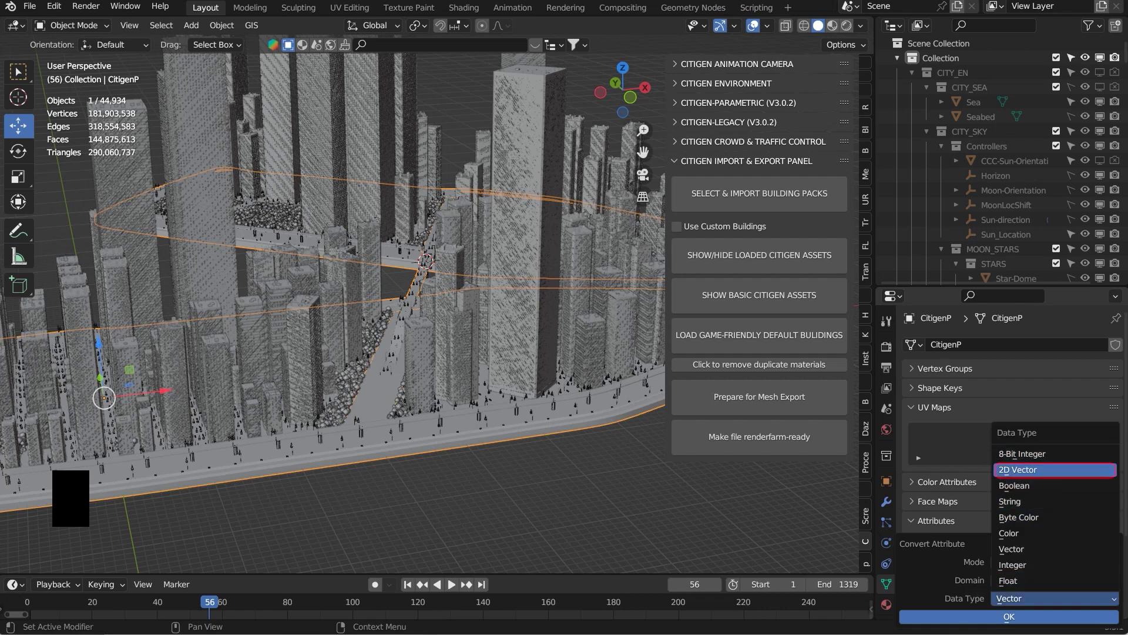
{"action": "left_click", "coordinate": [1055, 470]}
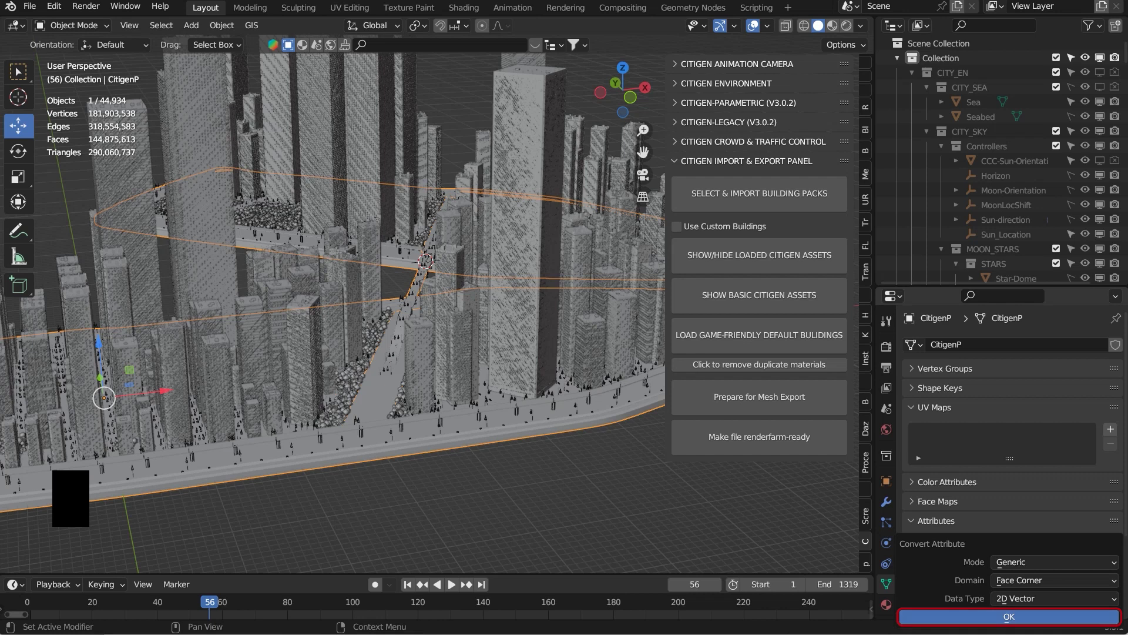
{"action": "left_click", "coordinate": [1009, 617]}
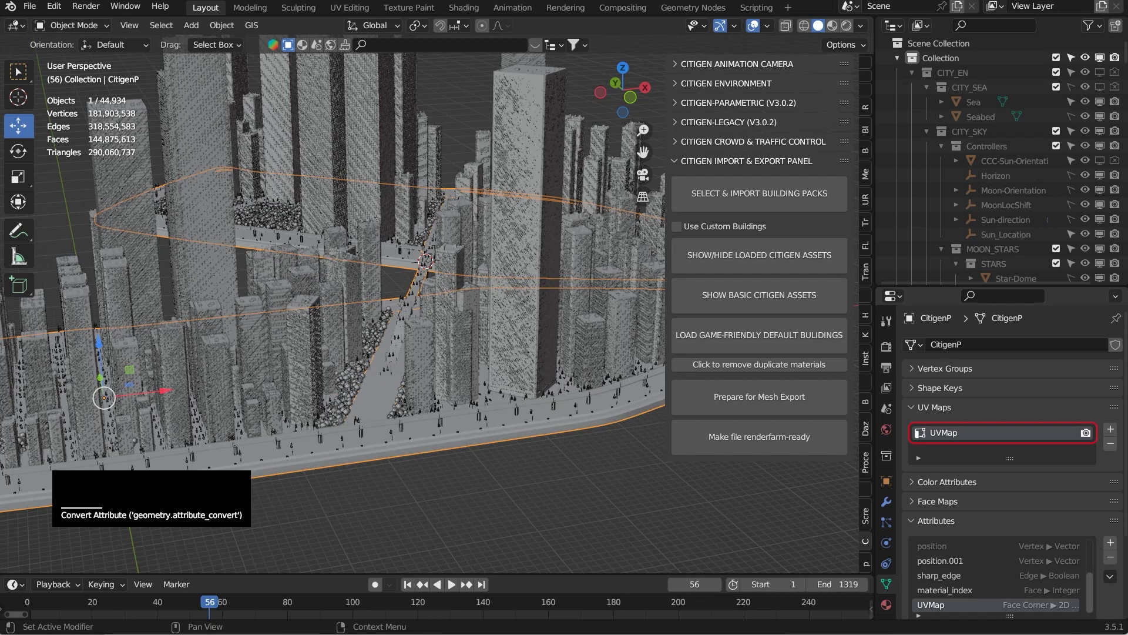
Set up an FBX export of the city ground in the Downloads textures folder, named Demo_02_Ground.fbx
{"action": "left_click", "coordinate": [54, 5]}
{"action": "left_click", "coordinate": [29, 6]}
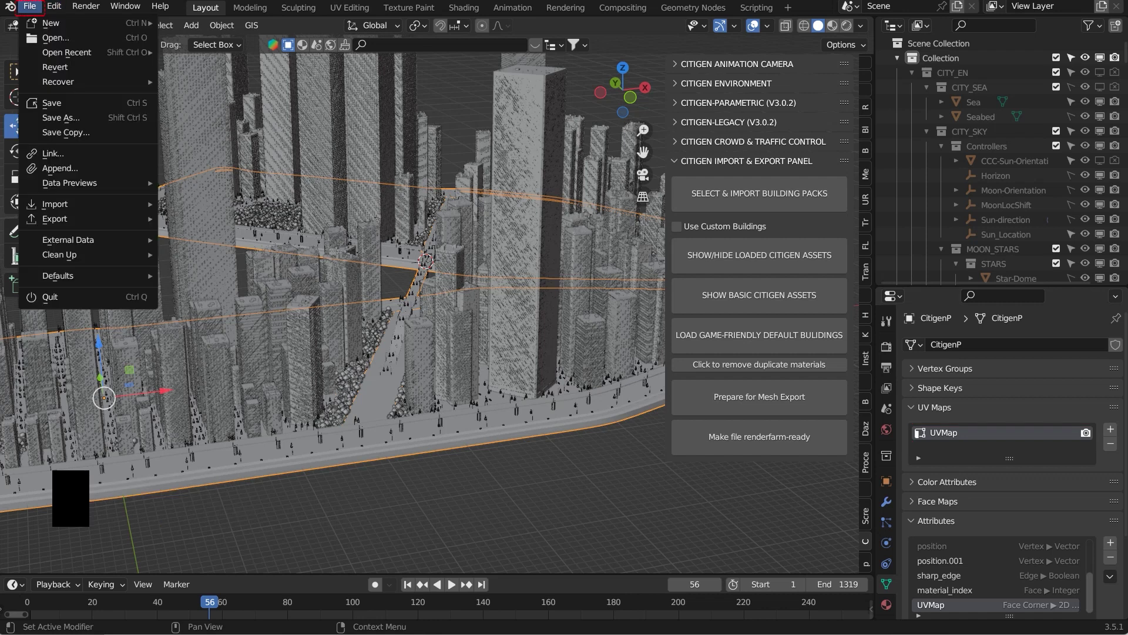
{"action": "mouse_move", "coordinate": [56, 219]}
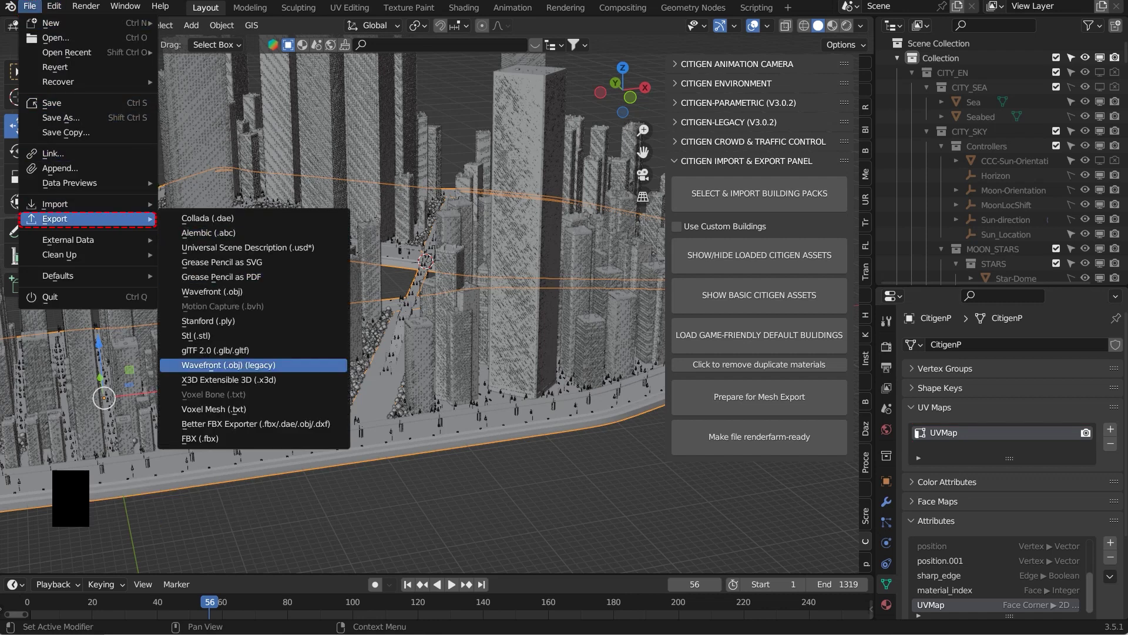
{"action": "left_click", "coordinate": [200, 438]}
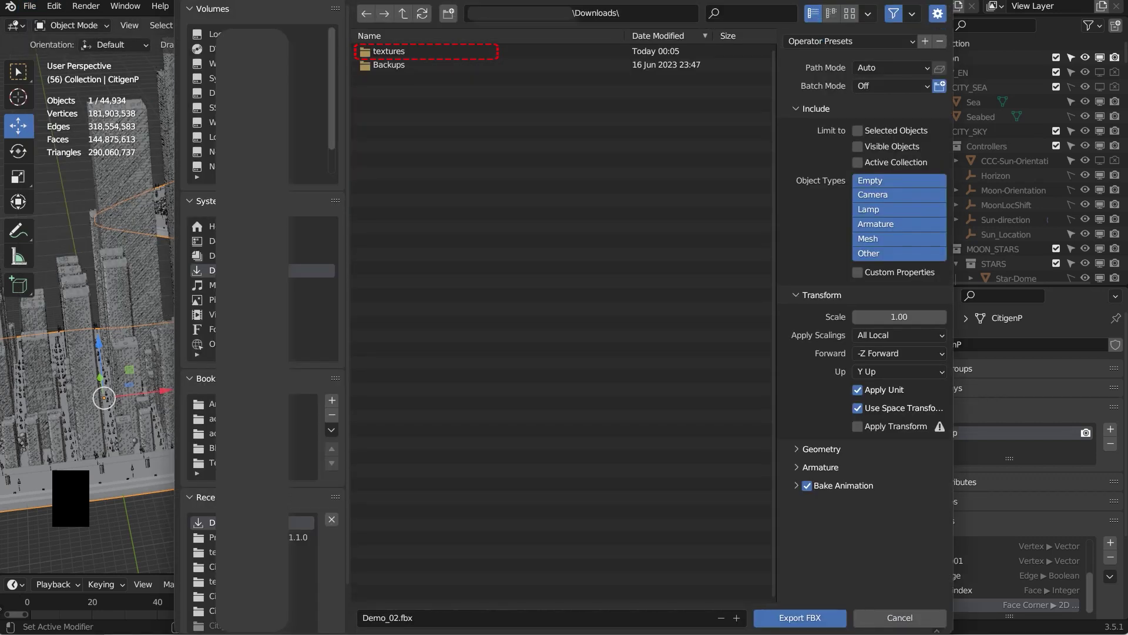
{"action": "double_click", "coordinate": [389, 51]}
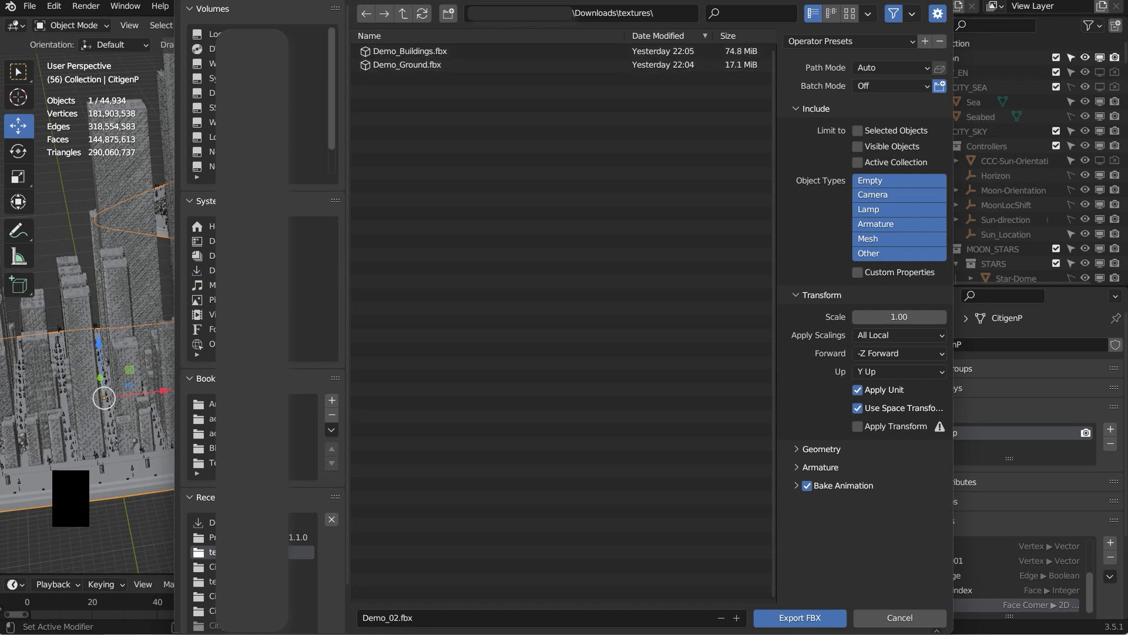
{"action": "left_click", "coordinate": [407, 64]}
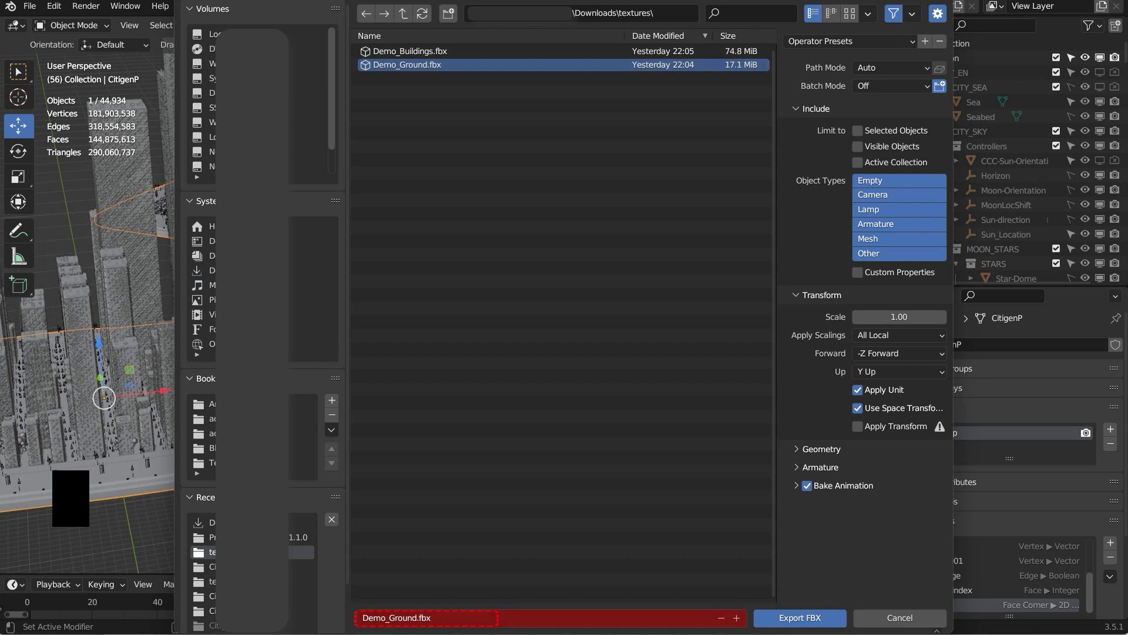
{"action": "left_click", "coordinate": [398, 618]}
{"action": "left_click", "coordinate": [386, 618]}
{"action": "type", "text": "02_"}
{"action": "key", "text": "Return"}
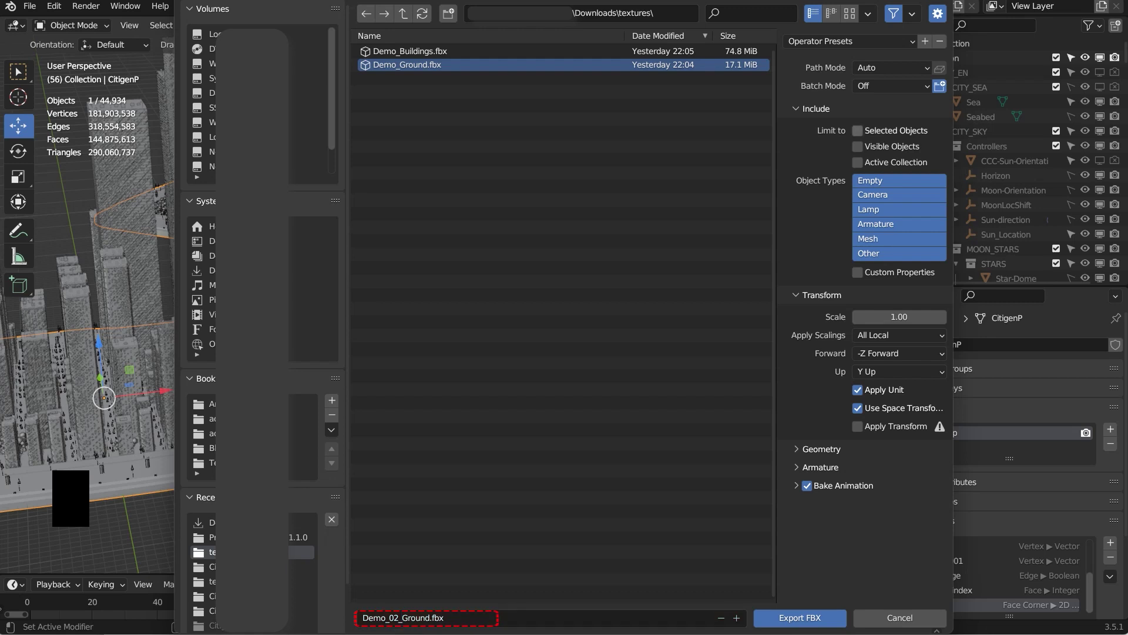
Limit the FBX export to selected Mesh objects, disable Apply Modifiers, Add Leaf Bones and Bake Animation, and export the ground file
{"action": "left_click", "coordinate": [858, 130]}
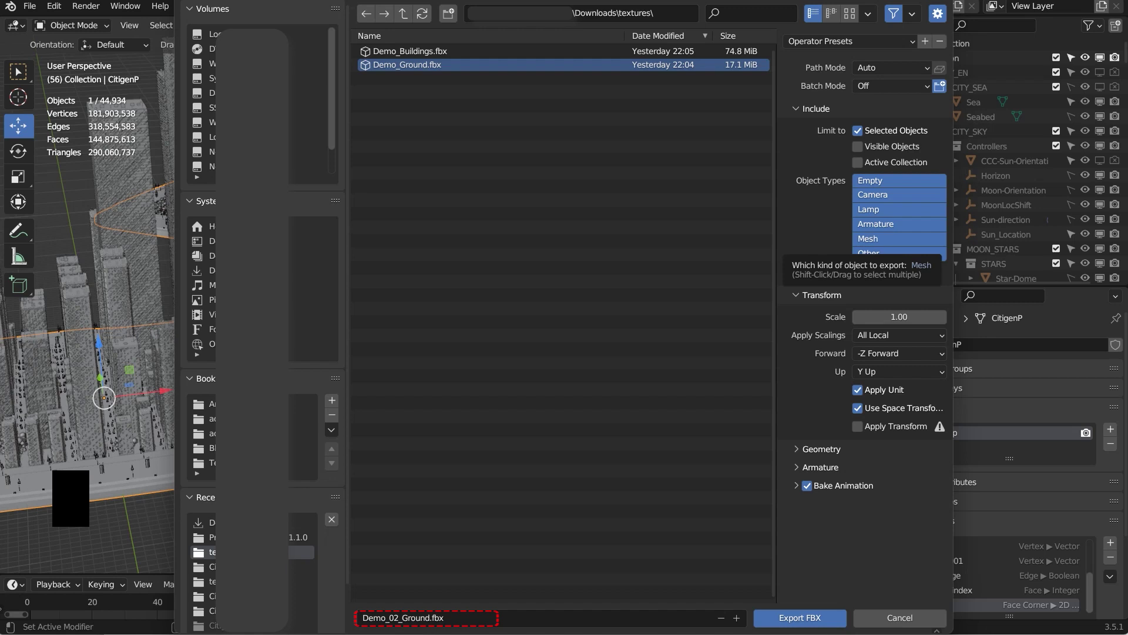
{"action": "left_click", "coordinate": [899, 239]}
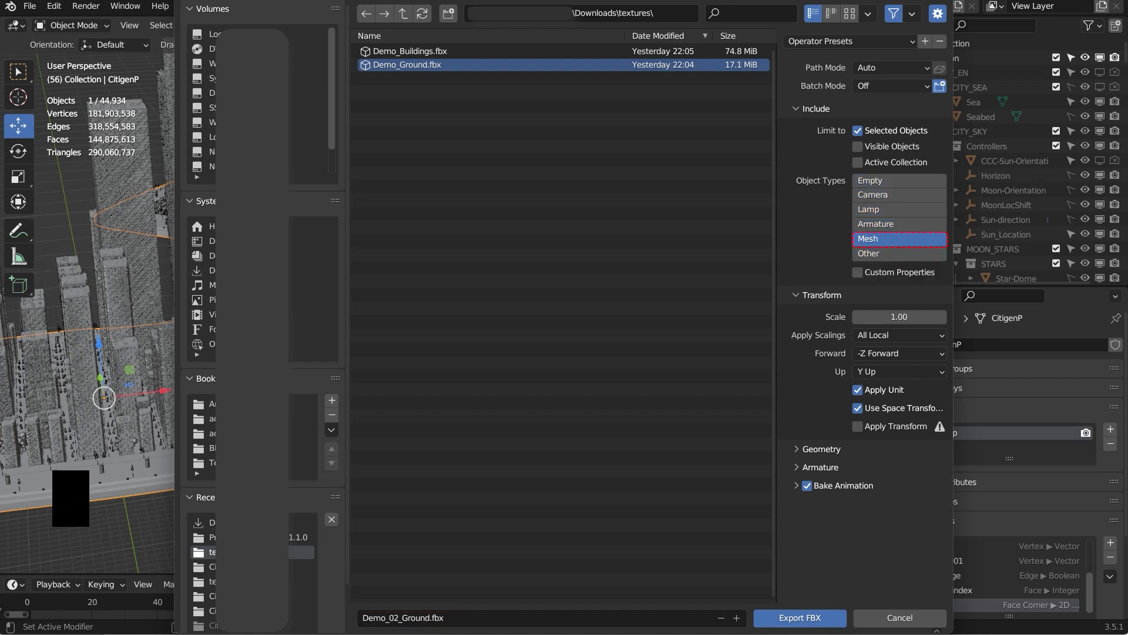
{"action": "left_click", "coordinate": [822, 449]}
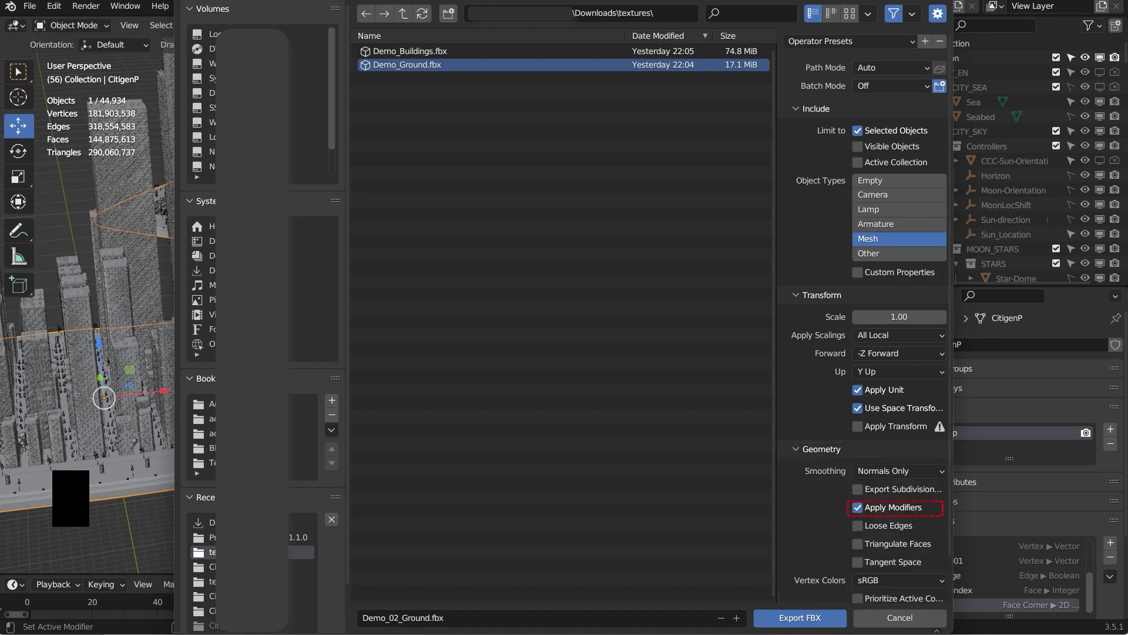
{"action": "left_click", "coordinate": [858, 508]}
{"action": "scroll", "coordinate": [869, 318], "scroll_direction": "down", "scroll_amount": 2}
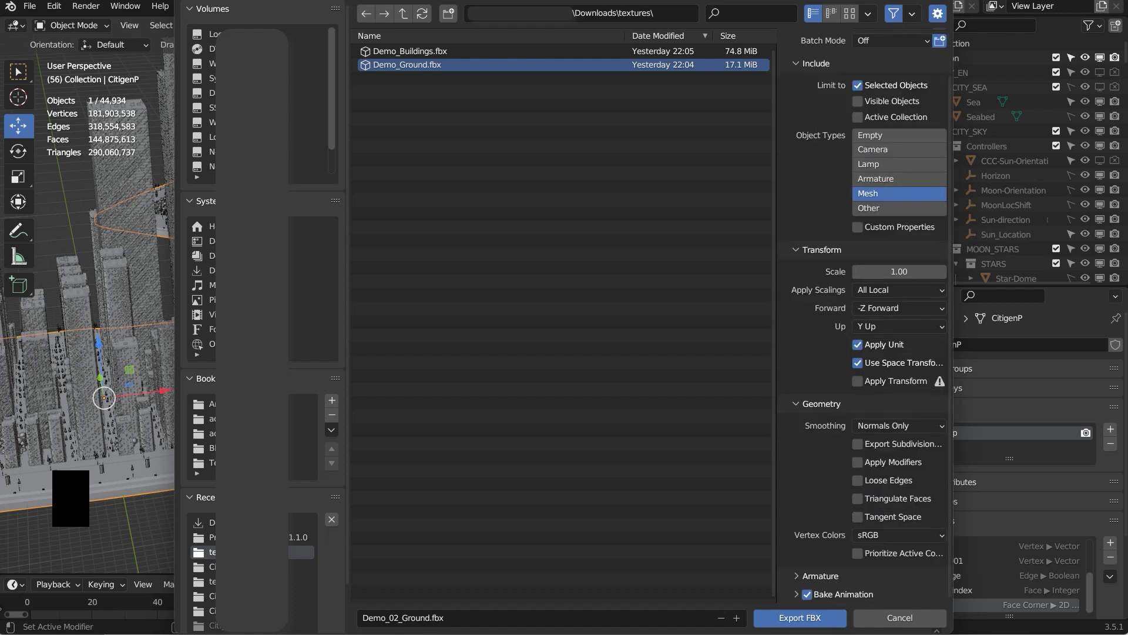
{"action": "left_click", "coordinate": [821, 575]}
{"action": "scroll", "coordinate": [864, 529], "scroll_direction": "down", "scroll_amount": 4}
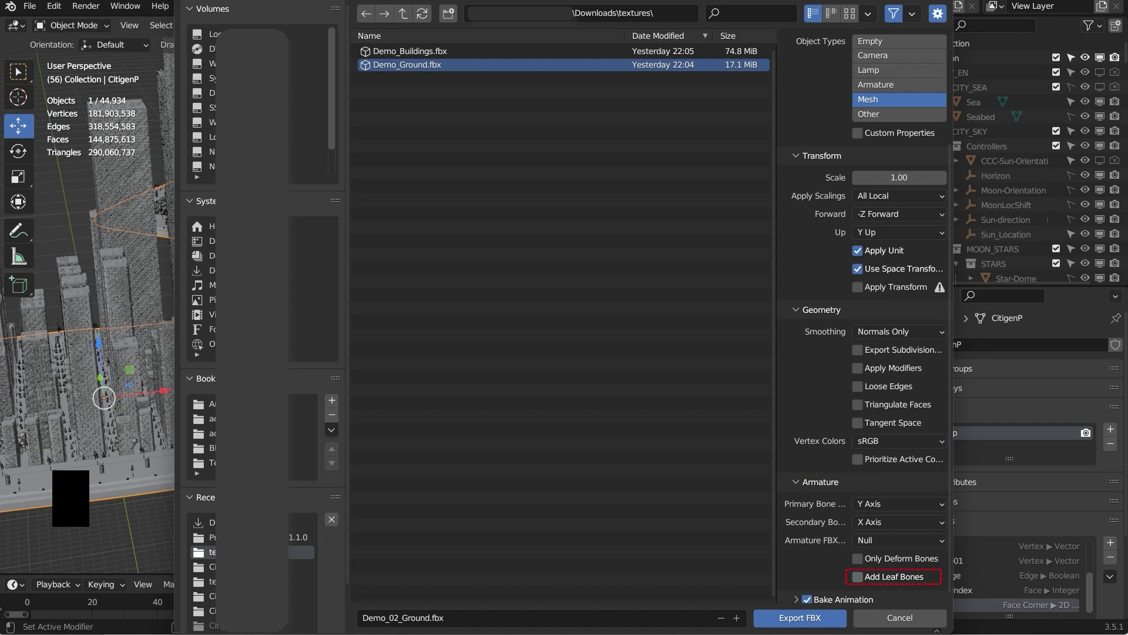
{"action": "left_click", "coordinate": [807, 600]}
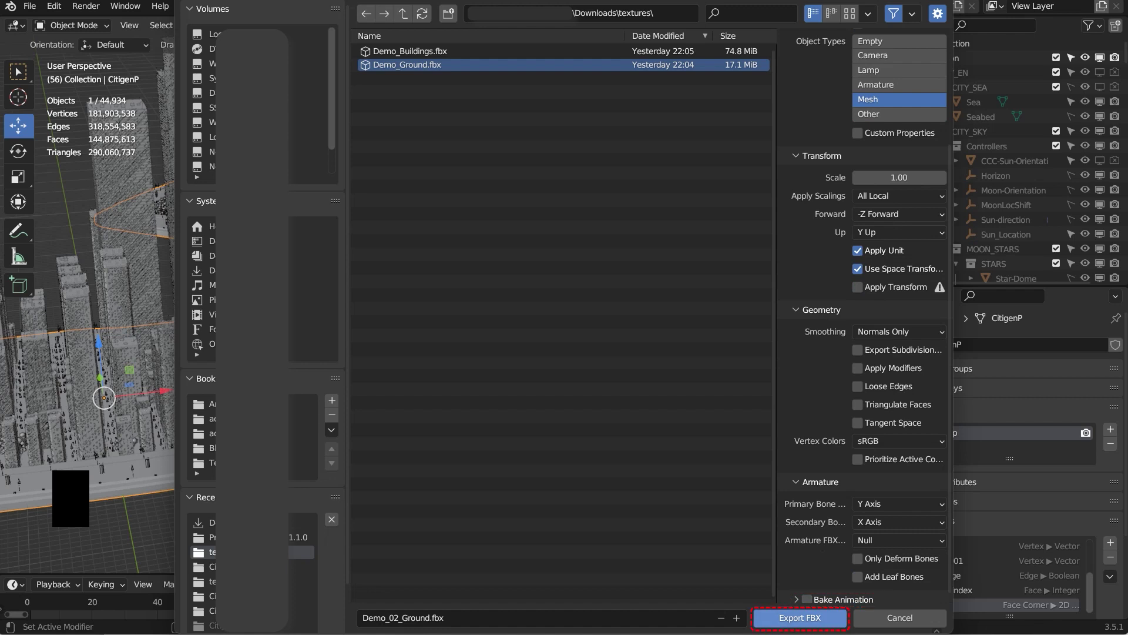
{"action": "left_click", "coordinate": [799, 618]}
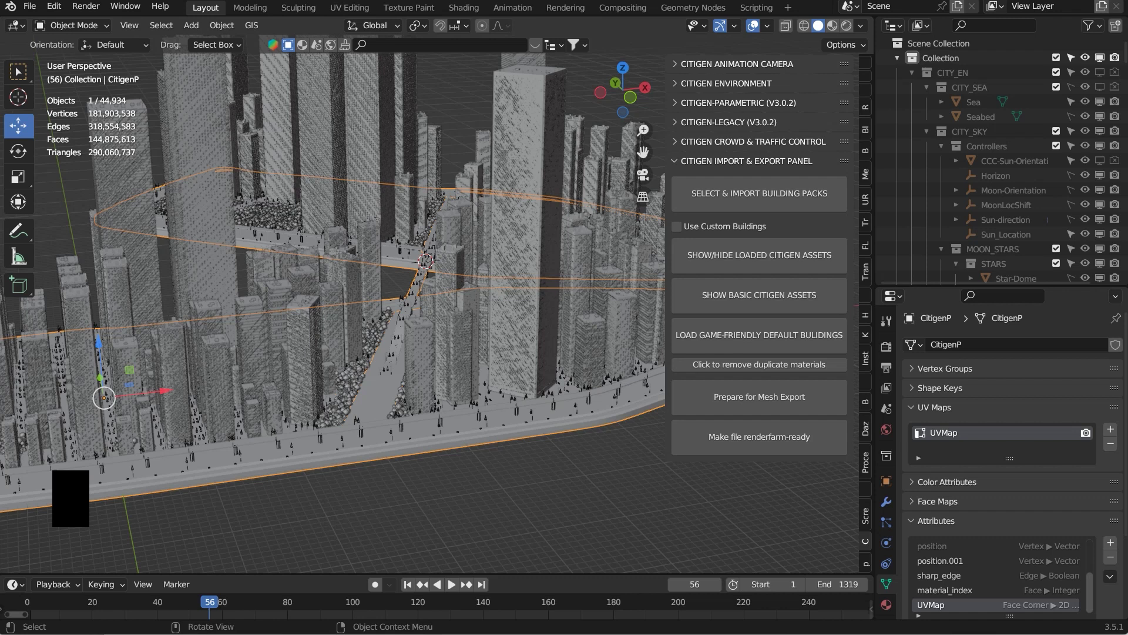
Invert the selection so that everything except the CitigenP ground mesh is selected
{"action": "scroll", "coordinate": [333, 311], "scroll_direction": "up", "scroll_amount": 2}
{"action": "scroll", "coordinate": [333, 312], "scroll_direction": "up", "scroll_amount": 2}
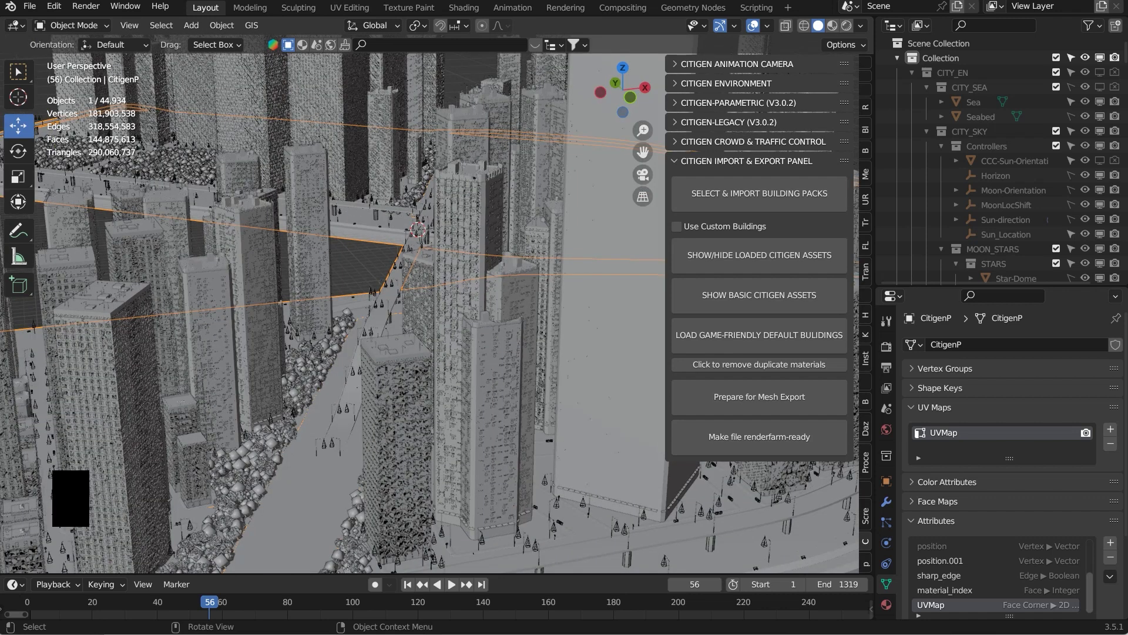
{"action": "scroll", "coordinate": [430, 304], "scroll_direction": "down", "scroll_amount": 2}
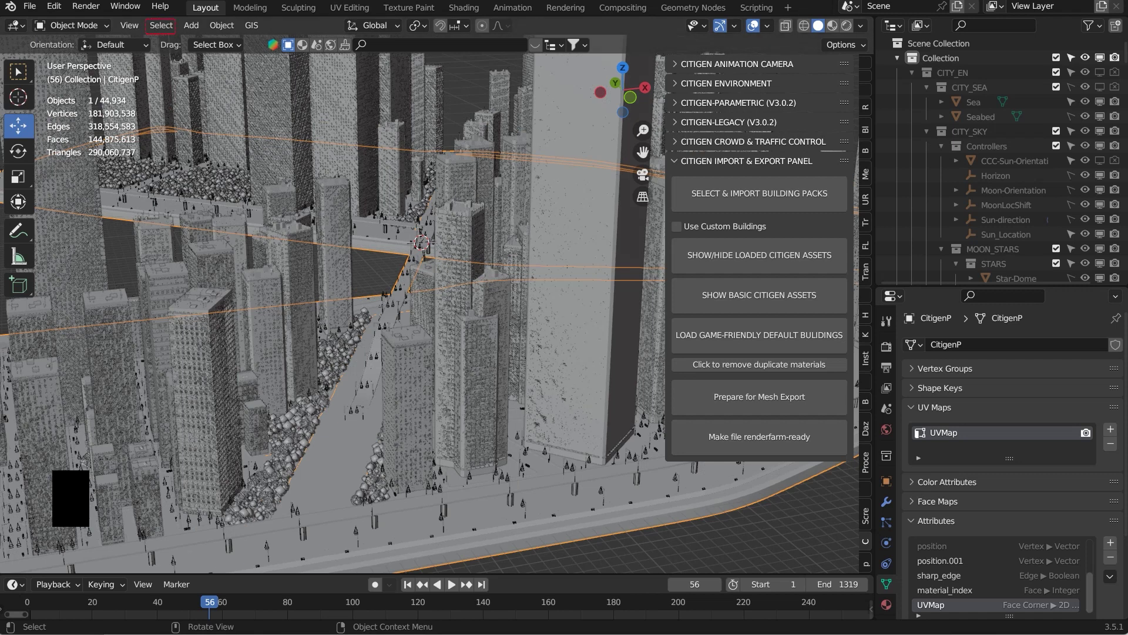
{"action": "left_click", "coordinate": [161, 25]}
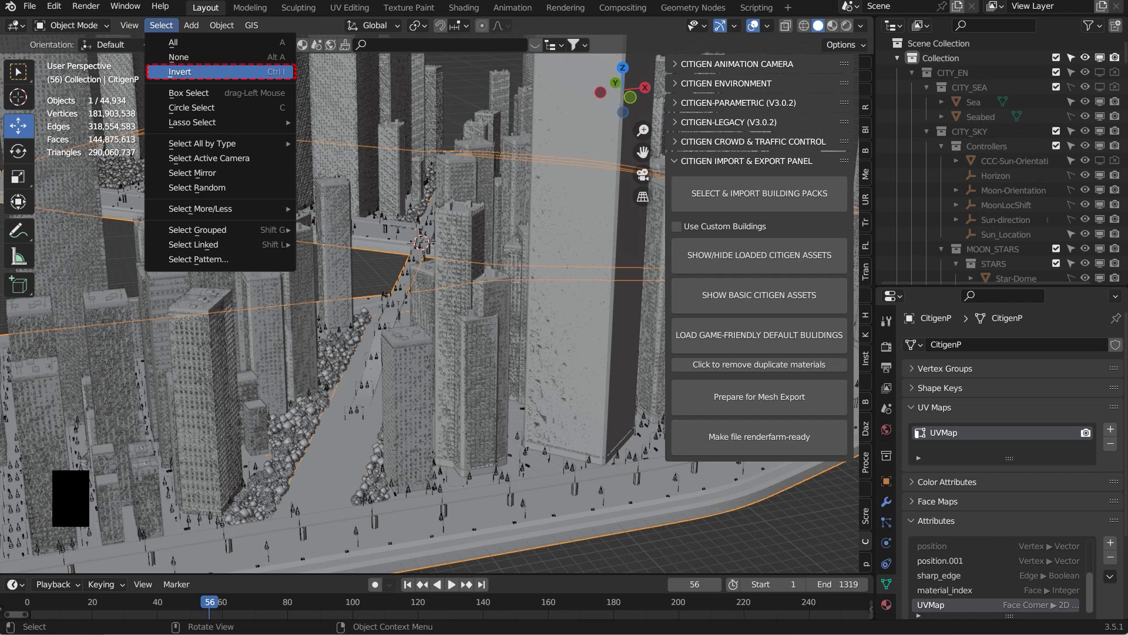
{"action": "left_click", "coordinate": [180, 72]}
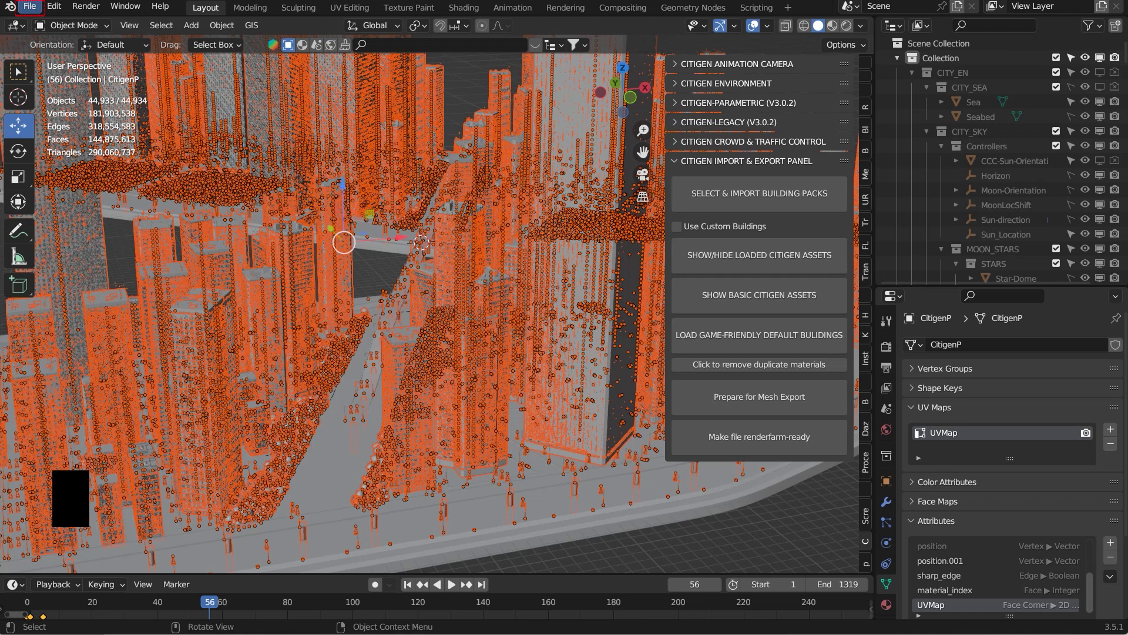
Export the selected buildings and props as FBX to the textures folder under the name Demo_02_Buildings.fbx
{"action": "left_click", "coordinate": [29, 5]}
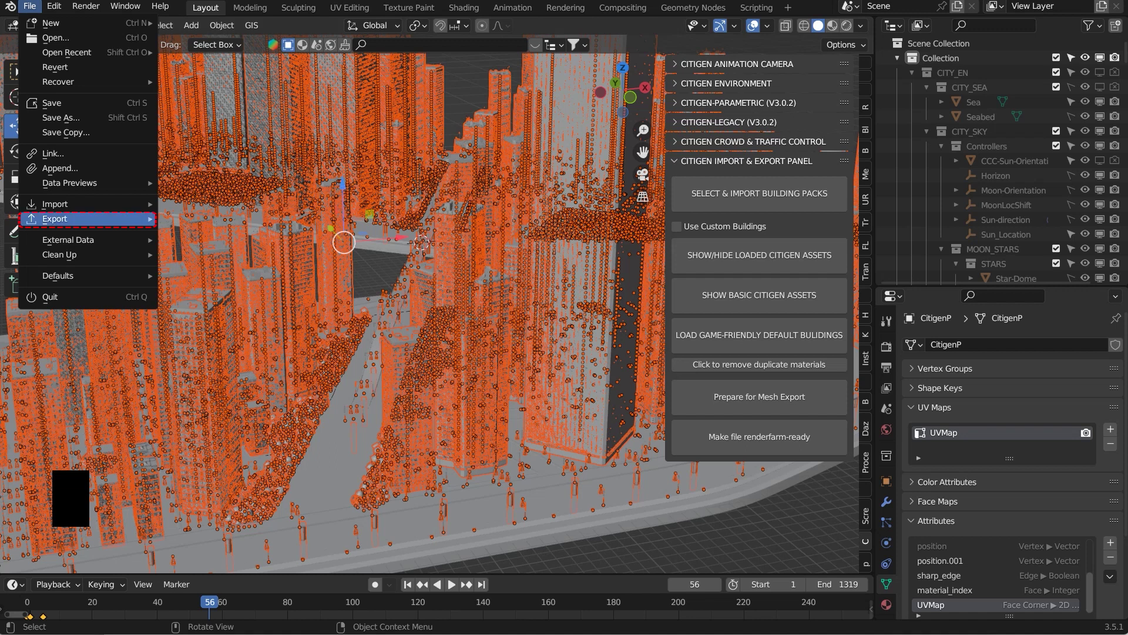
{"action": "mouse_move", "coordinate": [88, 218]}
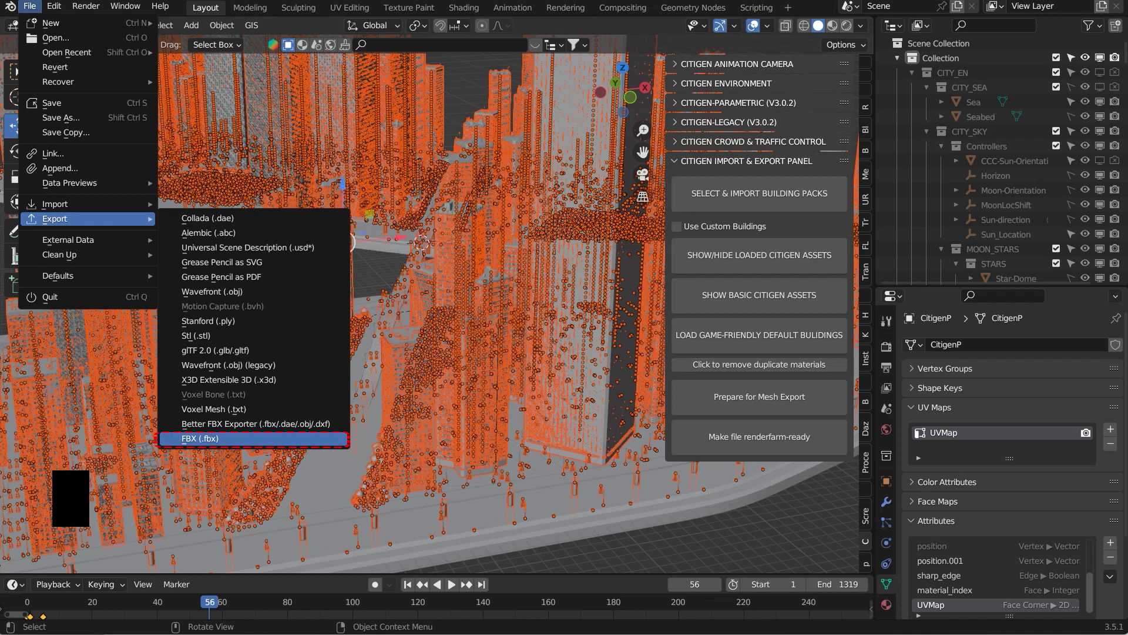
{"action": "left_click", "coordinate": [200, 439]}
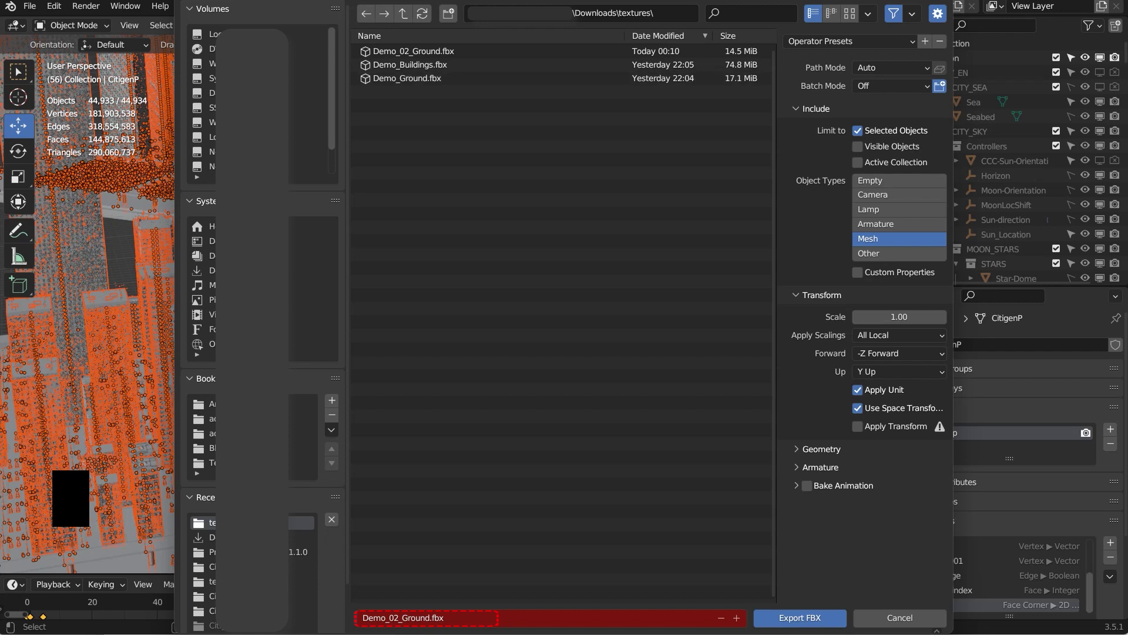
{"action": "left_click", "coordinate": [411, 65]}
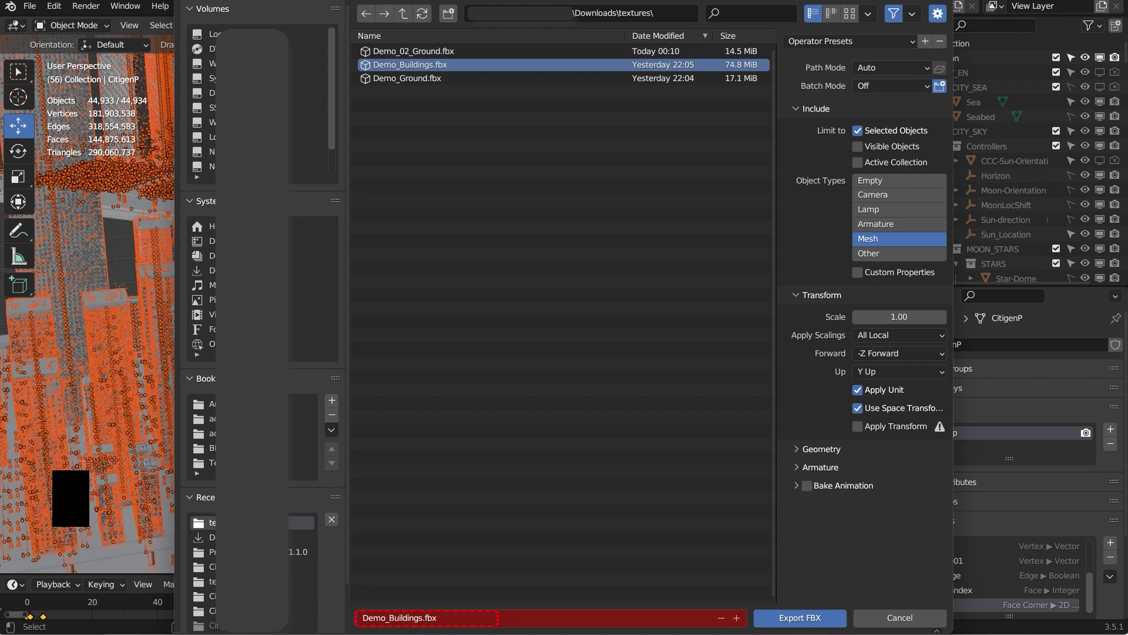
{"action": "left_click", "coordinate": [400, 617]}
{"action": "left_click", "coordinate": [388, 618]}
{"action": "type", "text": "02_"}
{"action": "key", "text": "Return"}
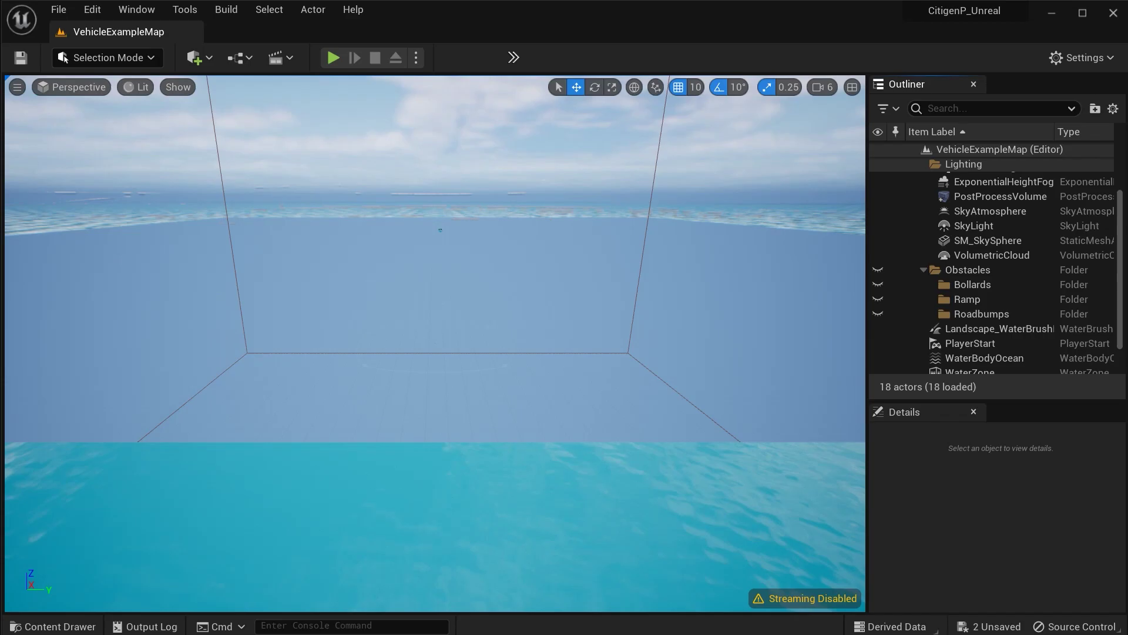
Import the Demo_02_Ground FBX scene into the level with LevelPrototyping/Citigen as the content location, keeping the default scene and static mesh options
{"action": "left_click", "coordinate": [58, 10]}
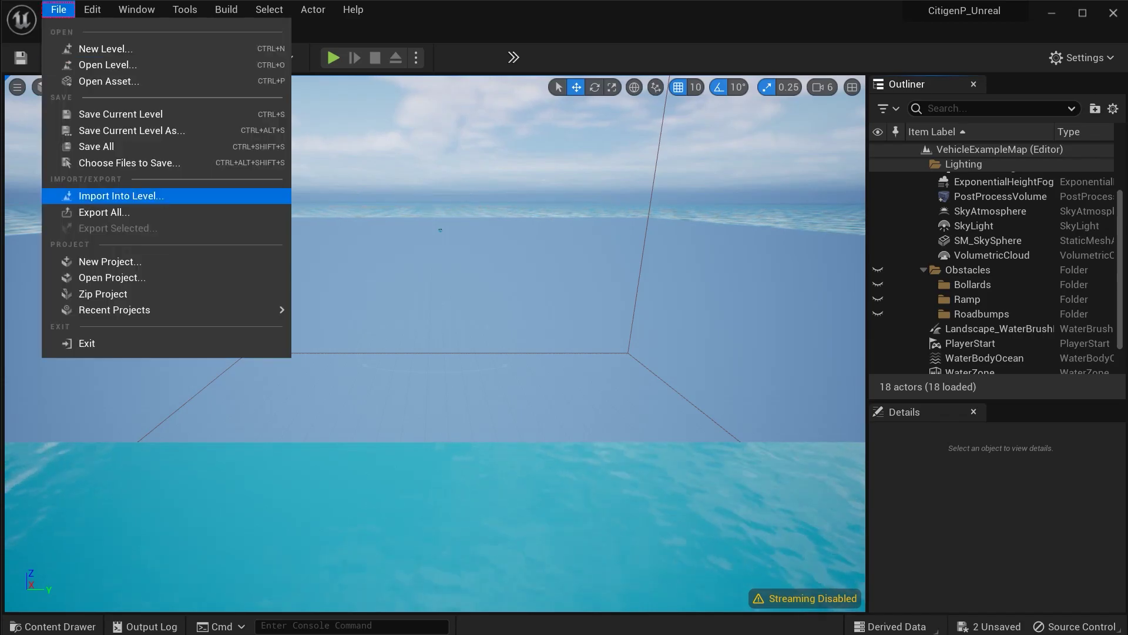
{"action": "left_click", "coordinate": [121, 197]}
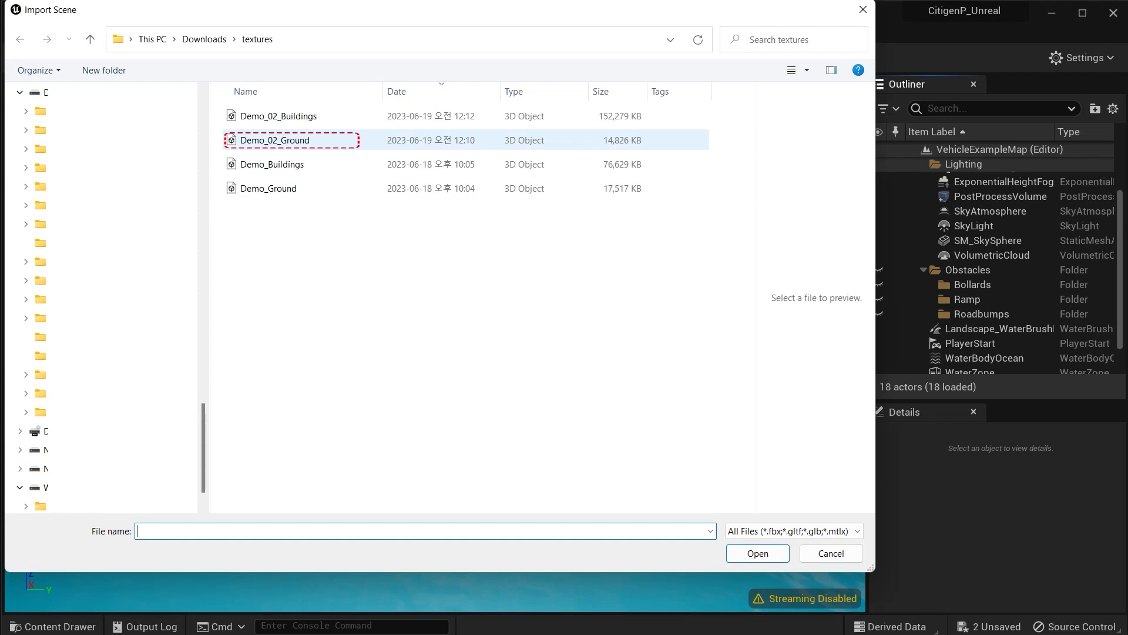
{"action": "double_click", "coordinate": [274, 140]}
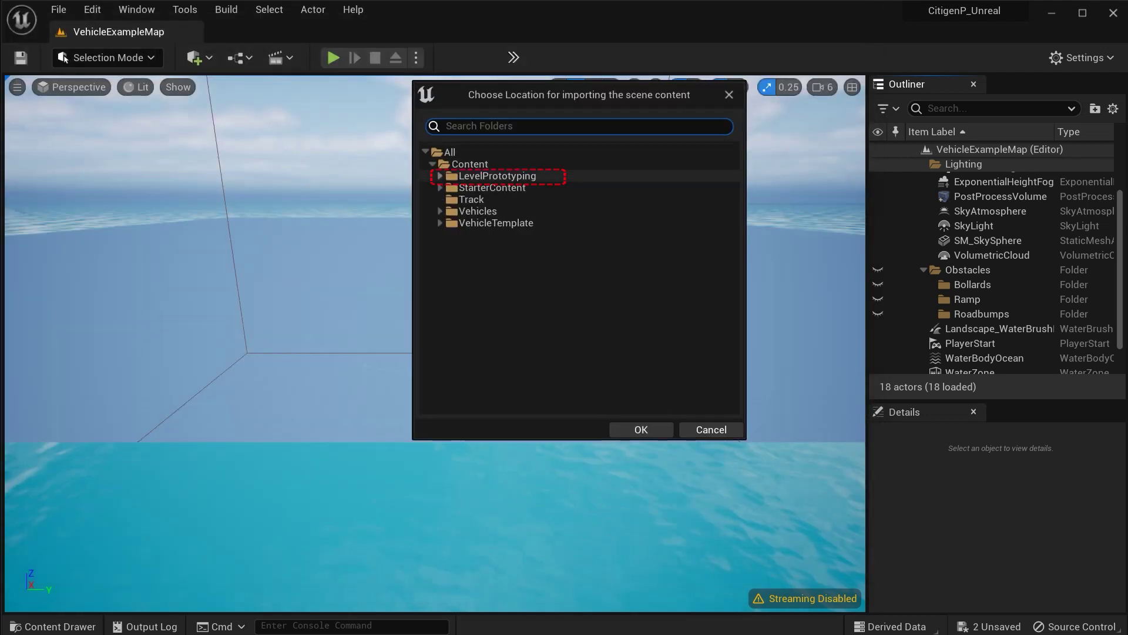
{"action": "left_click", "coordinate": [440, 176]}
{"action": "left_click", "coordinate": [494, 176]}
{"action": "left_click", "coordinate": [482, 187]}
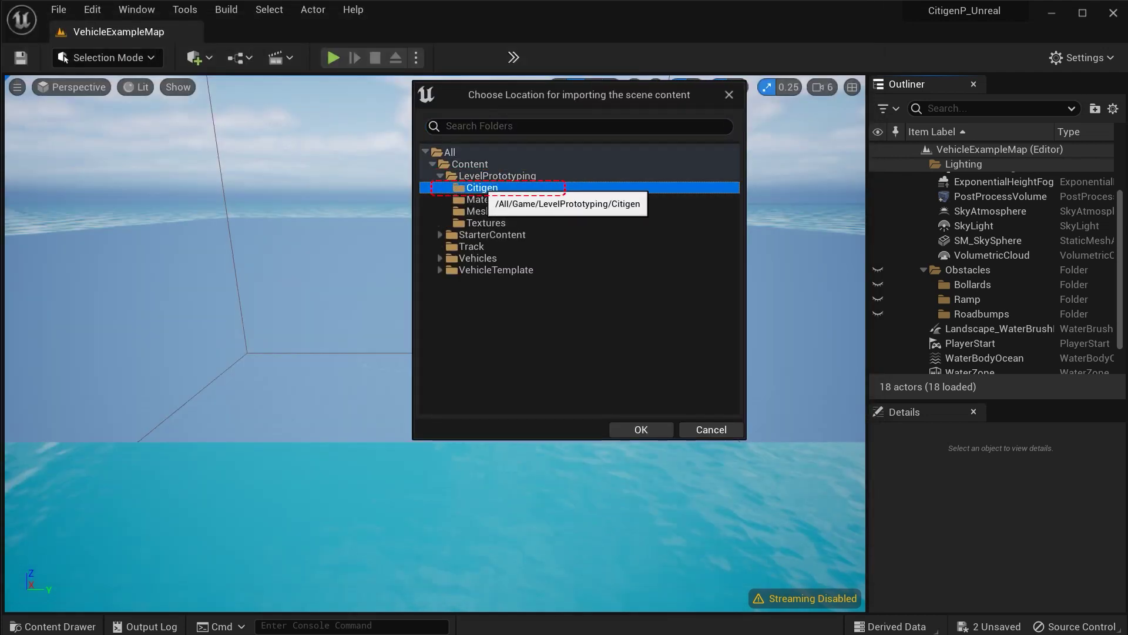
{"action": "left_click", "coordinate": [641, 429]}
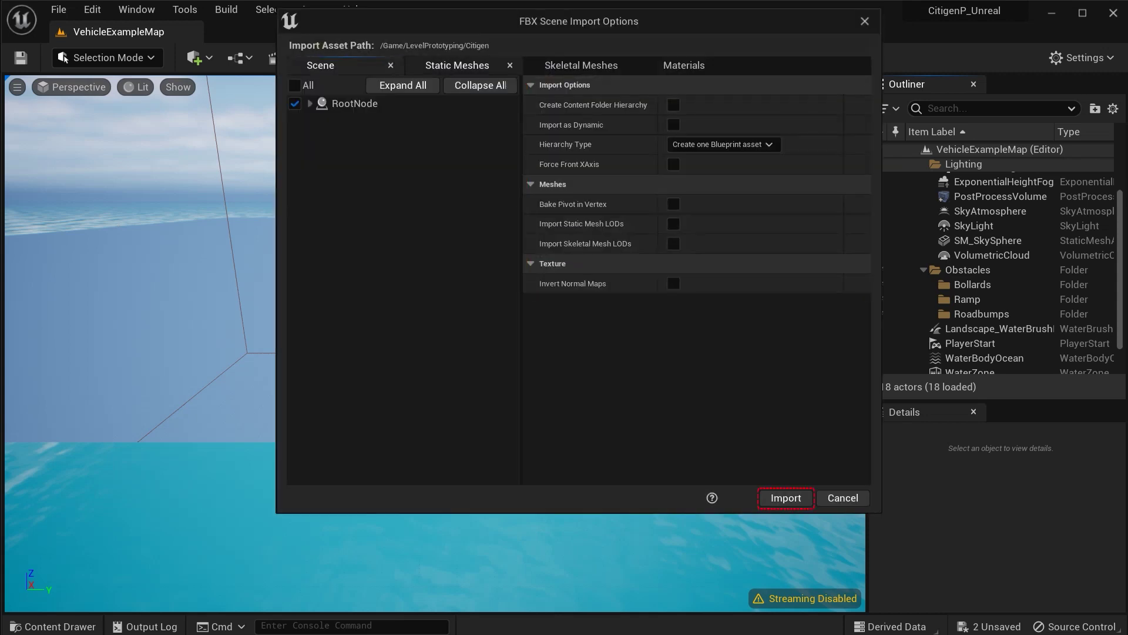
{"action": "left_click", "coordinate": [457, 65]}
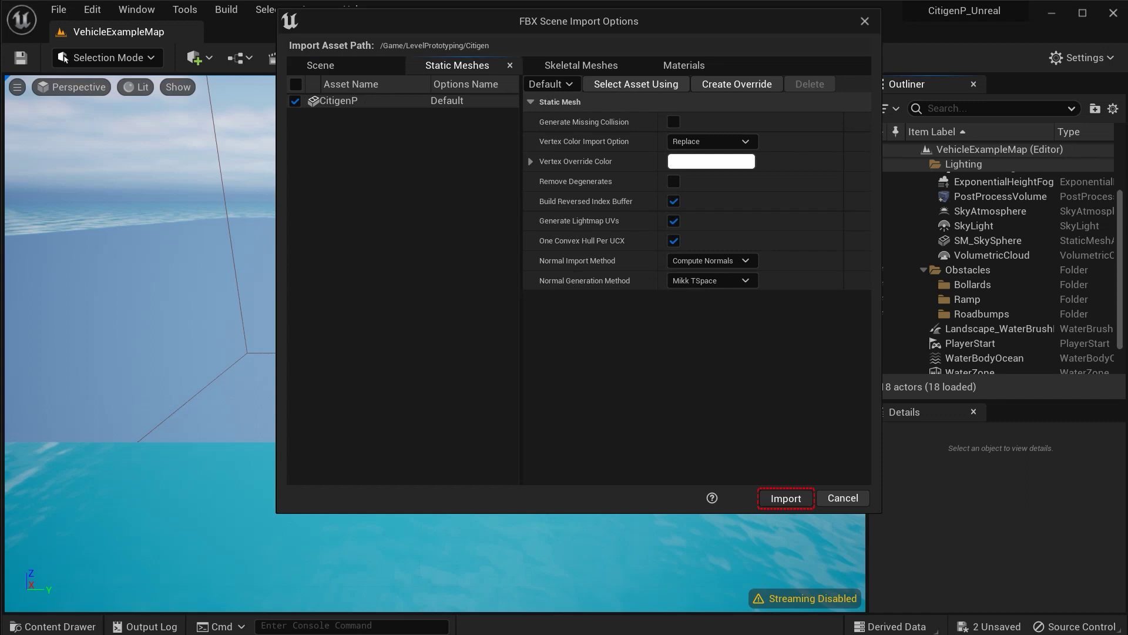
{"action": "left_click", "coordinate": [785, 499]}
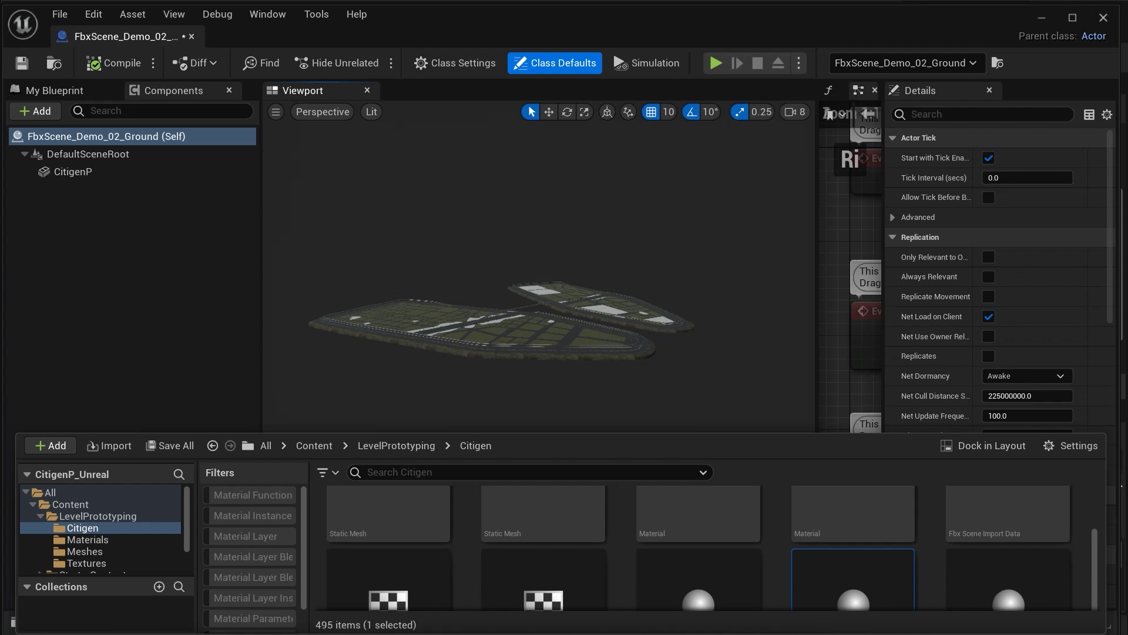
Set the collision complexity of the CitigenP component's static mesh to Use Complex Collision As Simple and close the mesh editor
{"action": "left_click", "coordinate": [73, 172]}
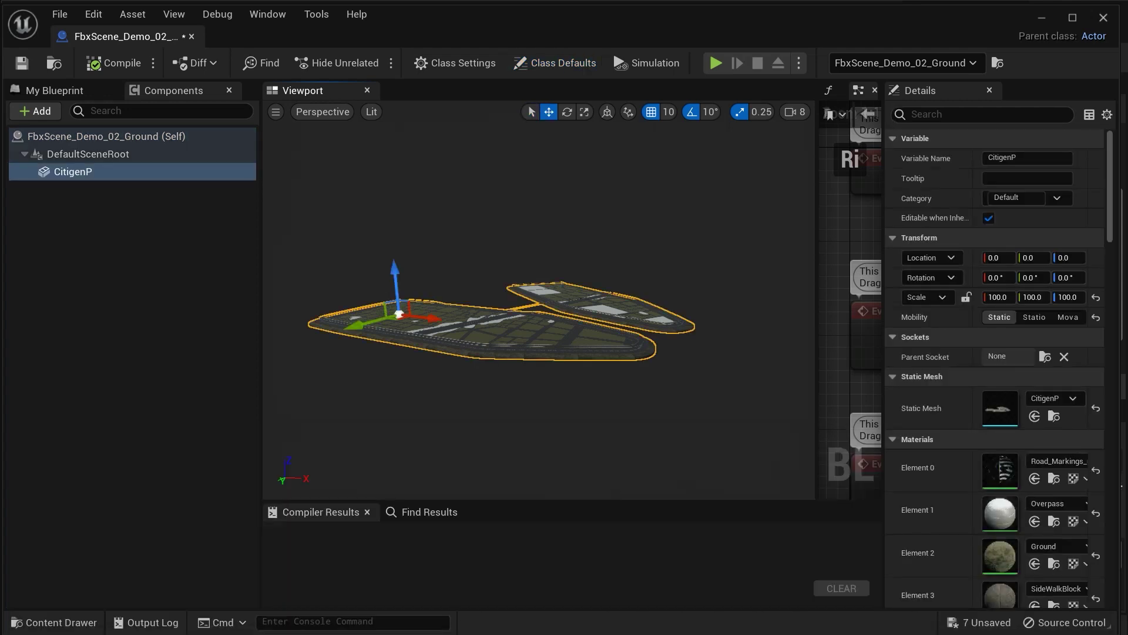
{"action": "left_click_drag", "start_coordinate": [529, 247], "coordinate": [549, 325], "text": "alt"}
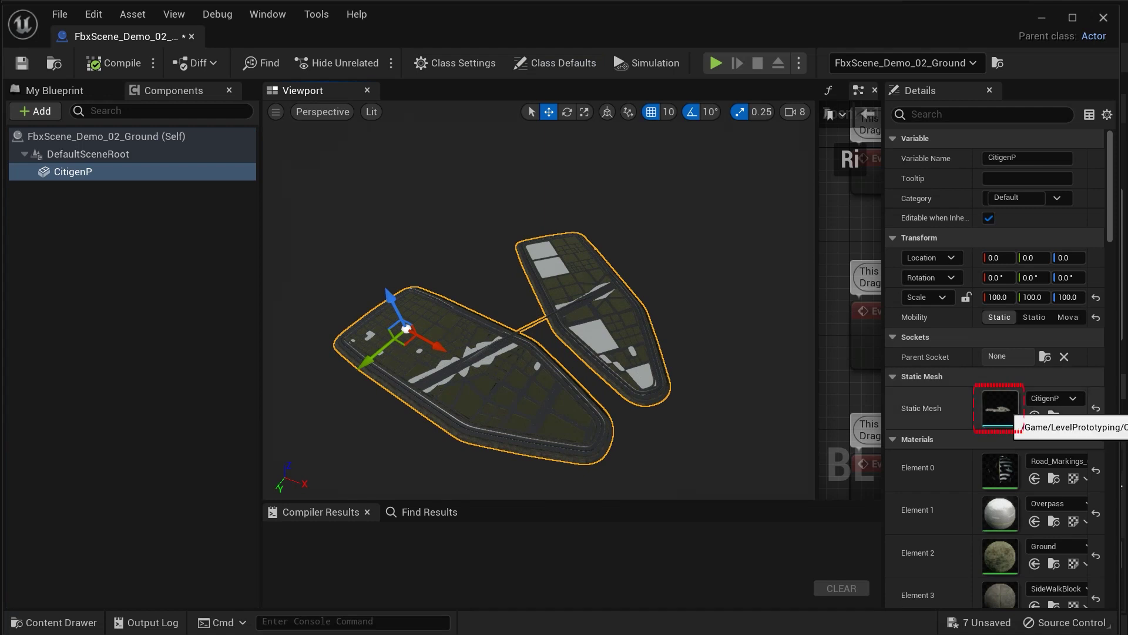
{"action": "double_click", "coordinate": [999, 408]}
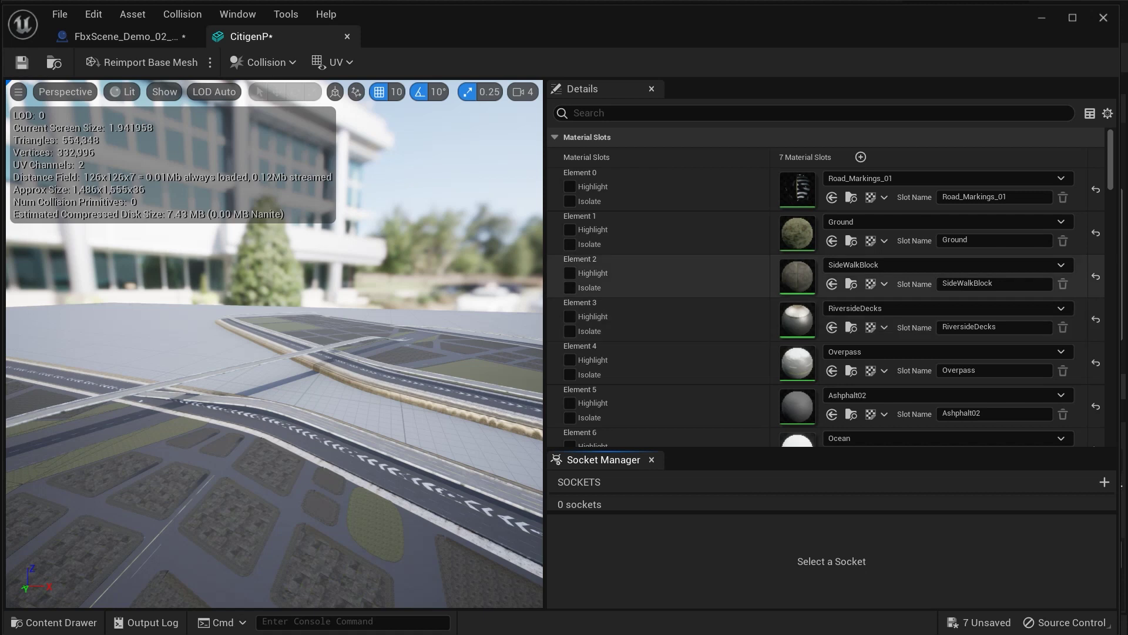
{"action": "scroll", "coordinate": [826, 264], "scroll_direction": "down", "scroll_amount": 20}
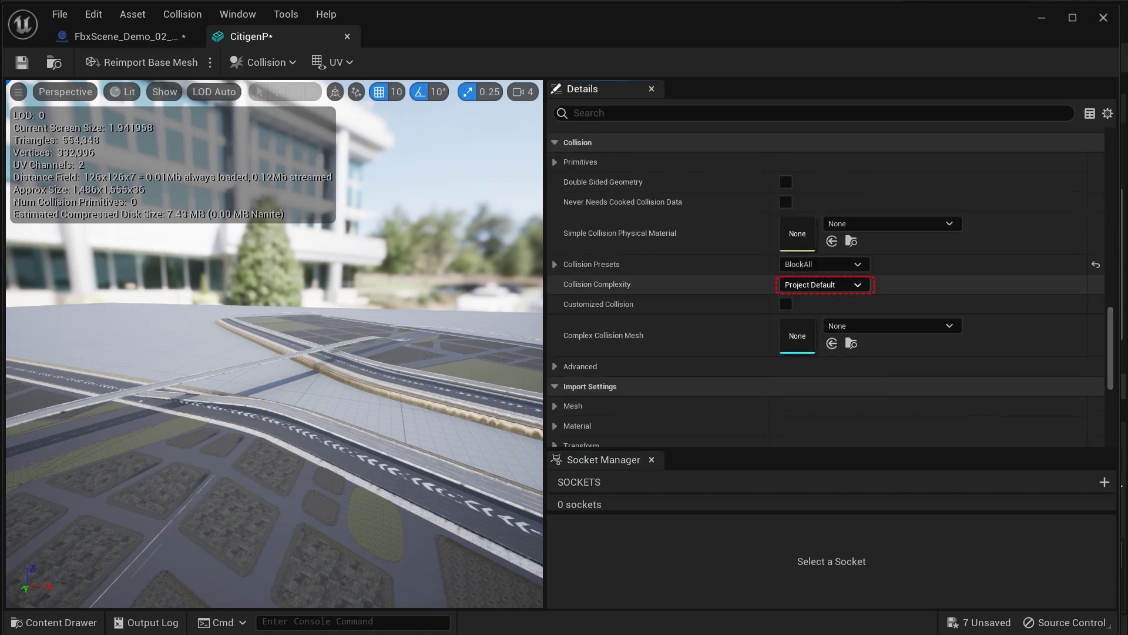
{"action": "left_click", "coordinate": [824, 284]}
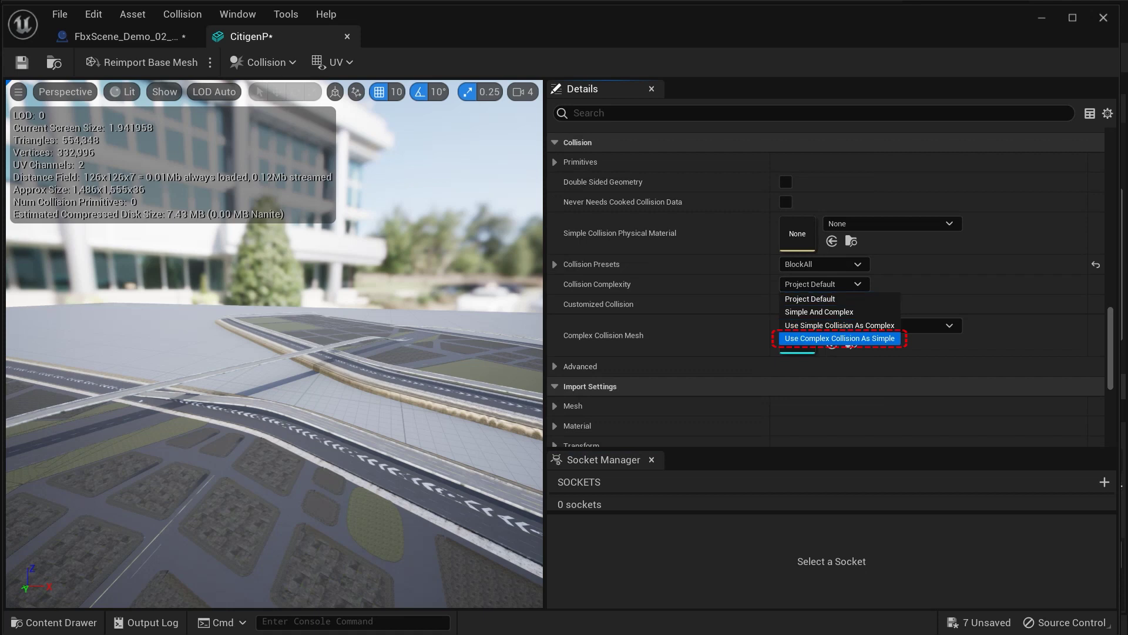
{"action": "left_click", "coordinate": [846, 338]}
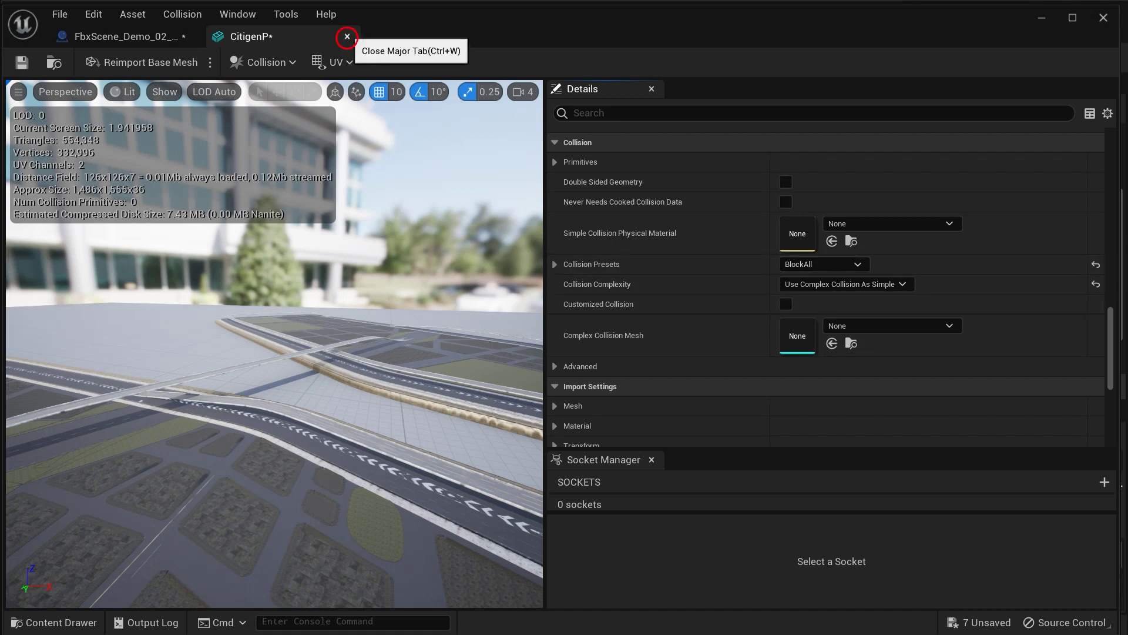
{"action": "left_click", "coordinate": [347, 36]}
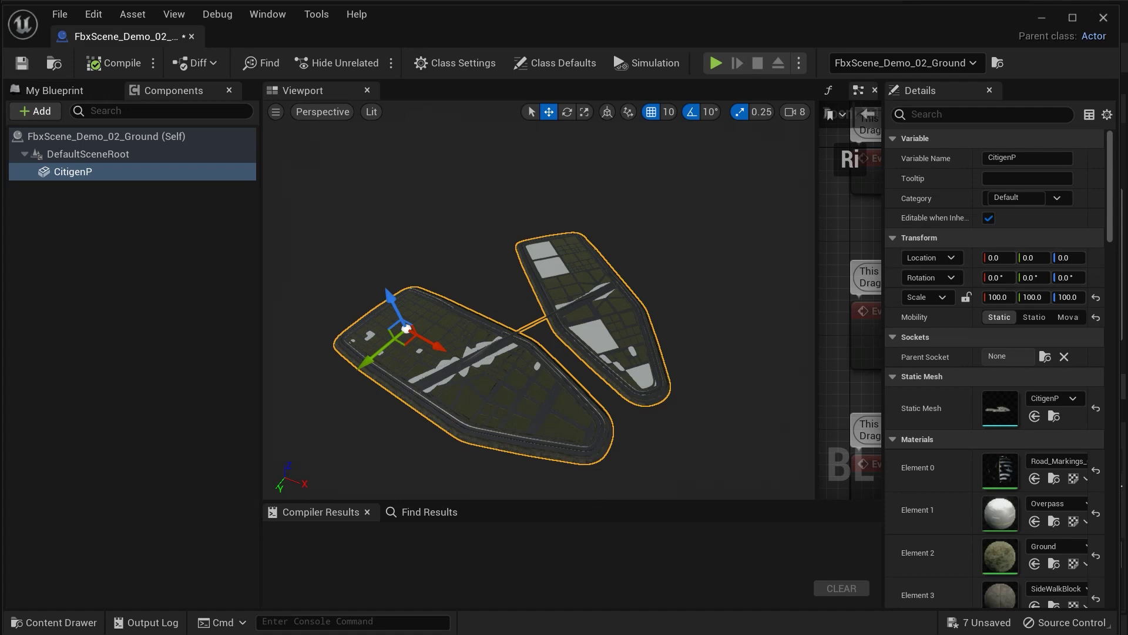
{"action": "scroll", "coordinate": [999, 432], "scroll_direction": "down", "scroll_amount": 2}
{"action": "scroll", "coordinate": [999, 435], "scroll_direction": "down", "scroll_amount": 1}
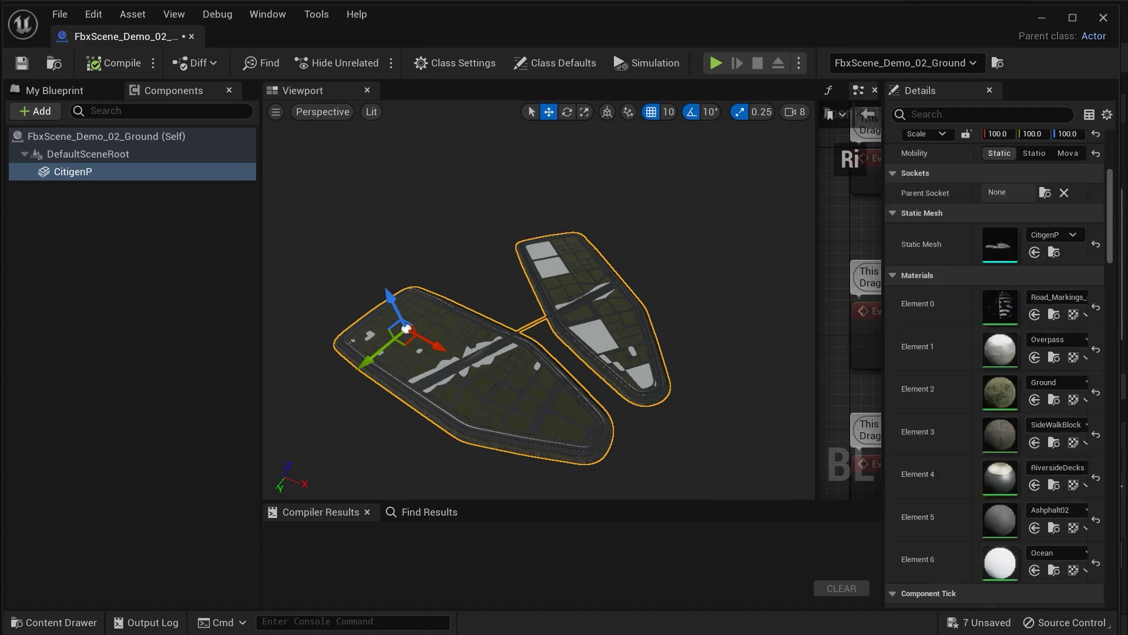
{"action": "left_click_drag", "start_coordinate": [539, 329], "coordinate": [539, 303], "text": "alt"}
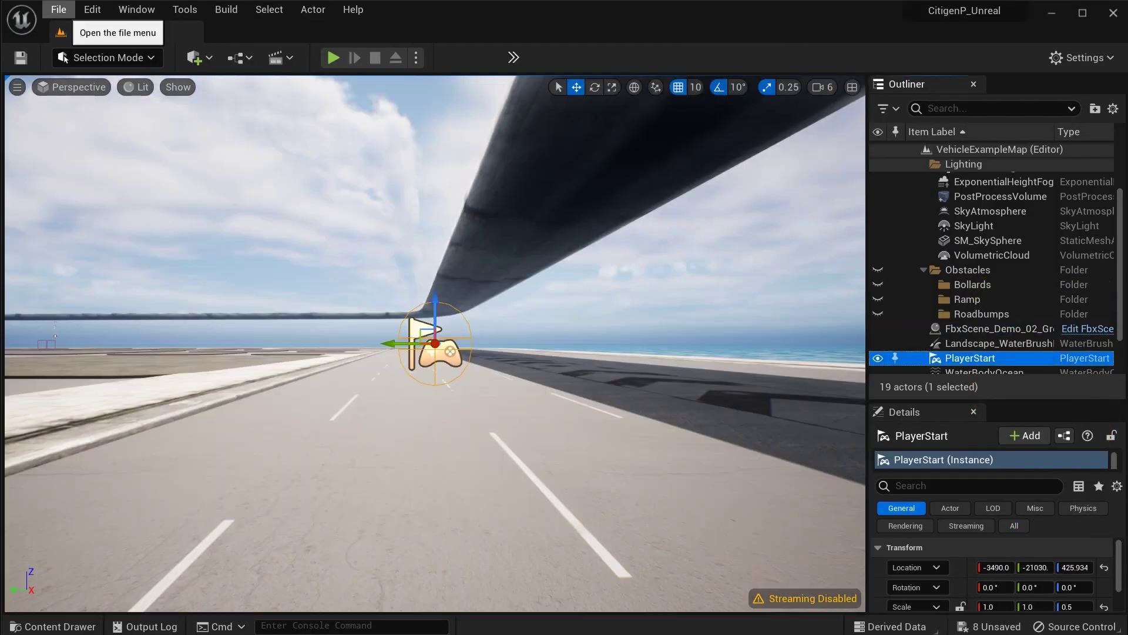
Import the Demo_02_Buildings FBX scene into the level, choosing the LevelPrototyping/Citigen folder as the content location
{"action": "left_click", "coordinate": [59, 10]}
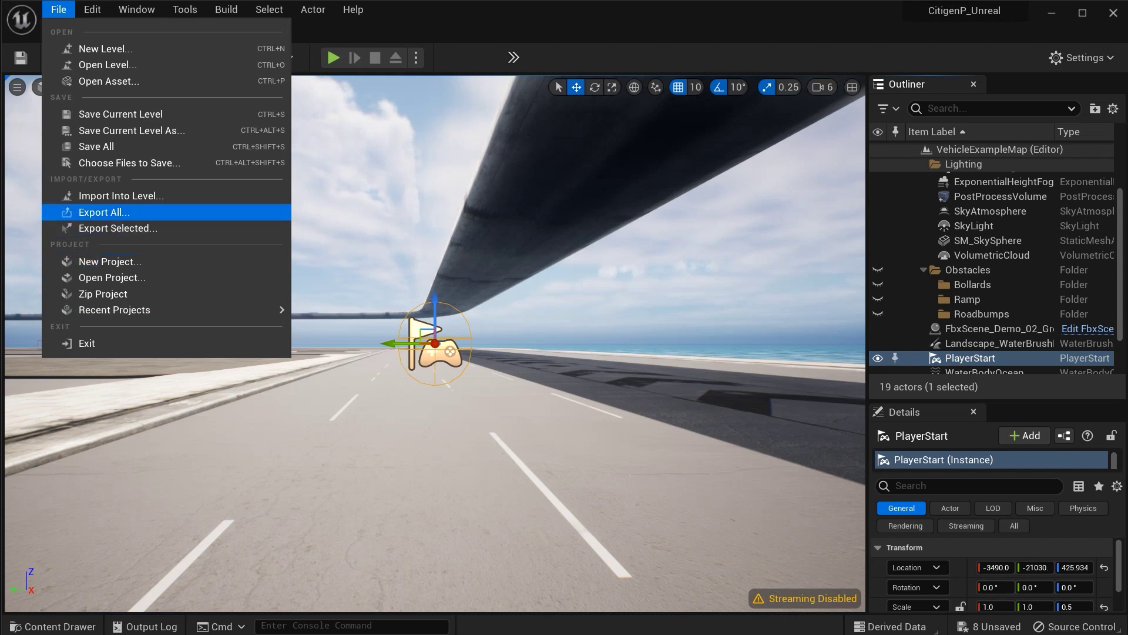
{"action": "left_click", "coordinate": [121, 197]}
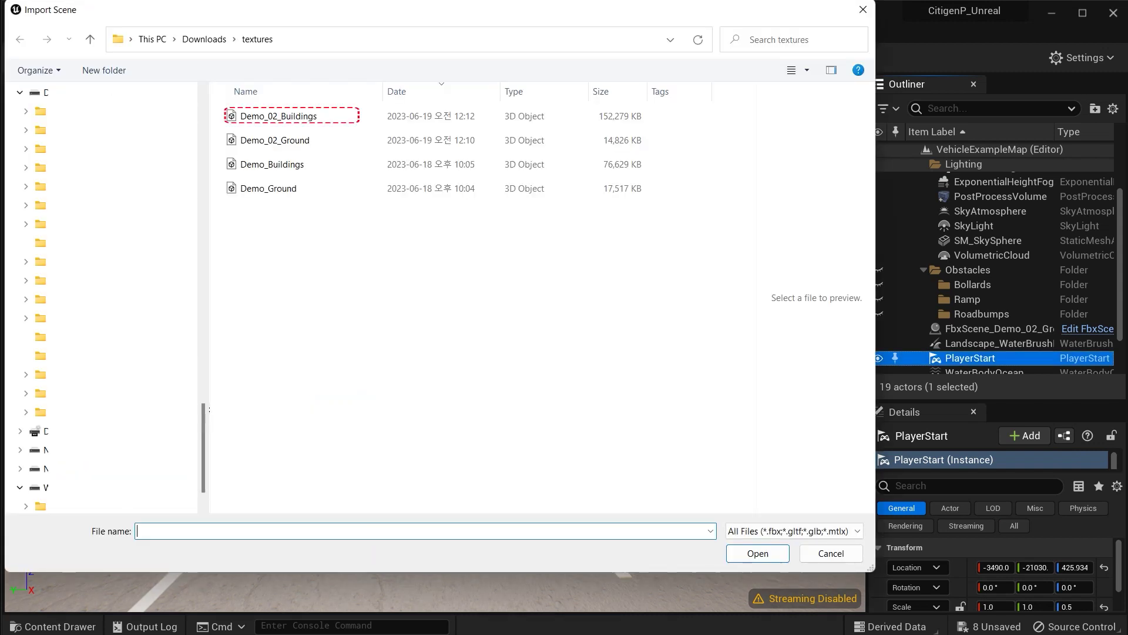
{"action": "left_click", "coordinate": [279, 116]}
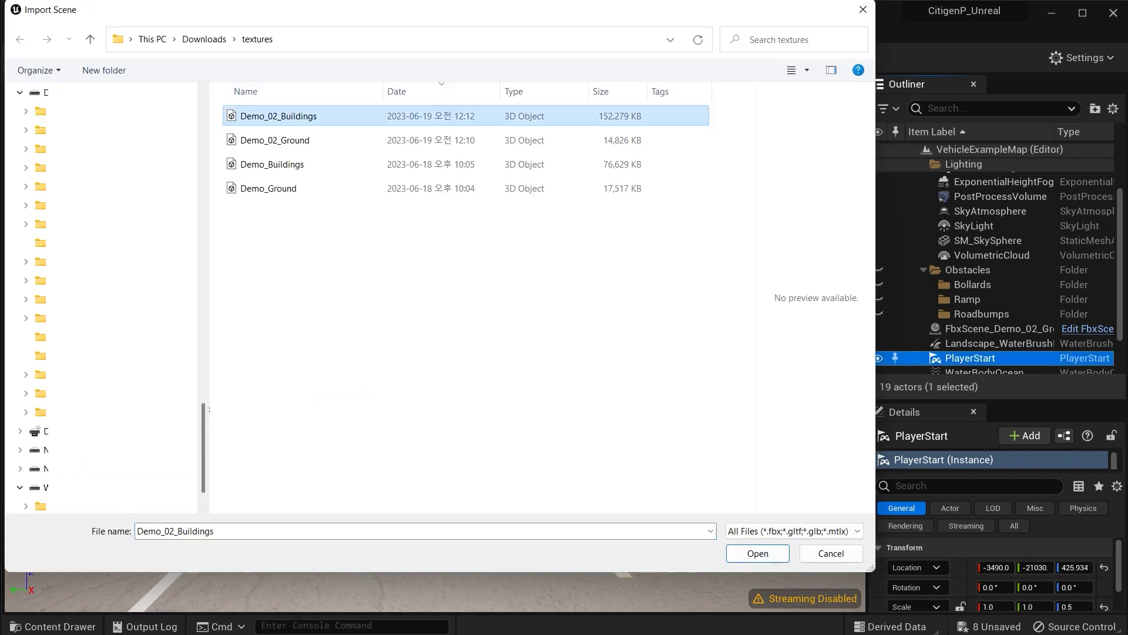
{"action": "key", "text": "Return"}
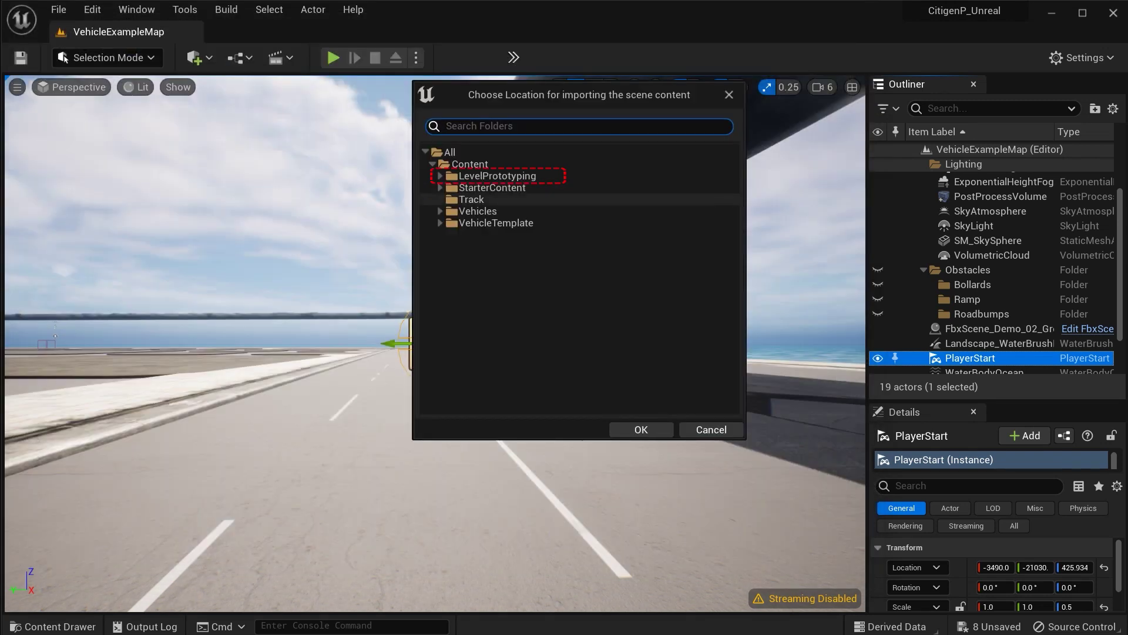
{"action": "left_click", "coordinate": [440, 176]}
{"action": "left_click", "coordinate": [482, 188]}
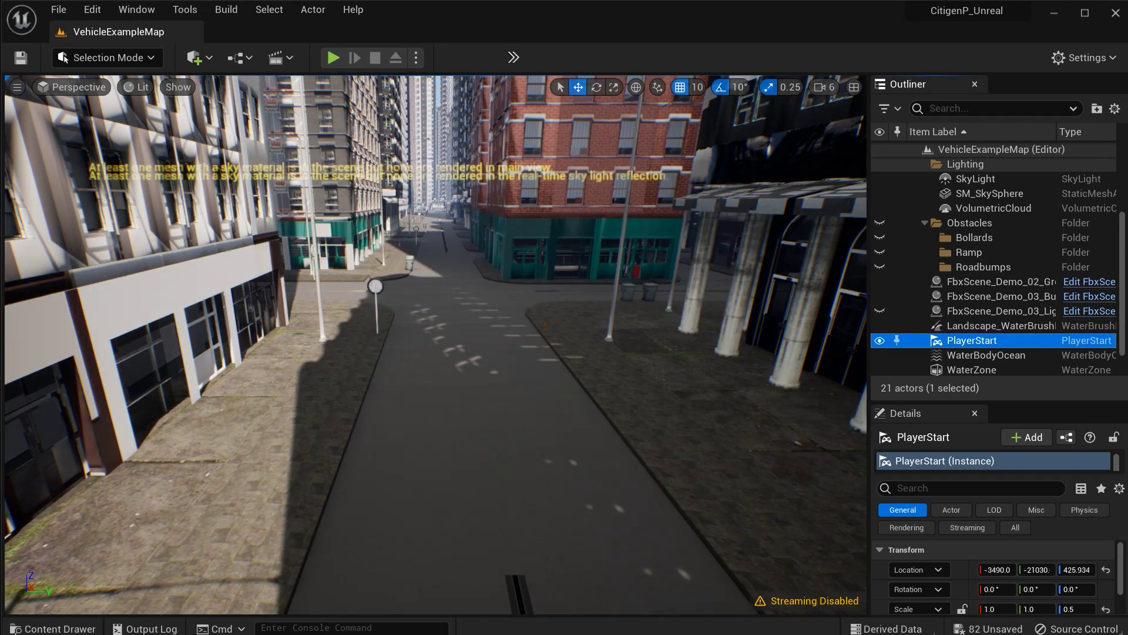
Focus the viewport on the selected PlayerStart actor on the road
{"action": "key", "text": "f"}
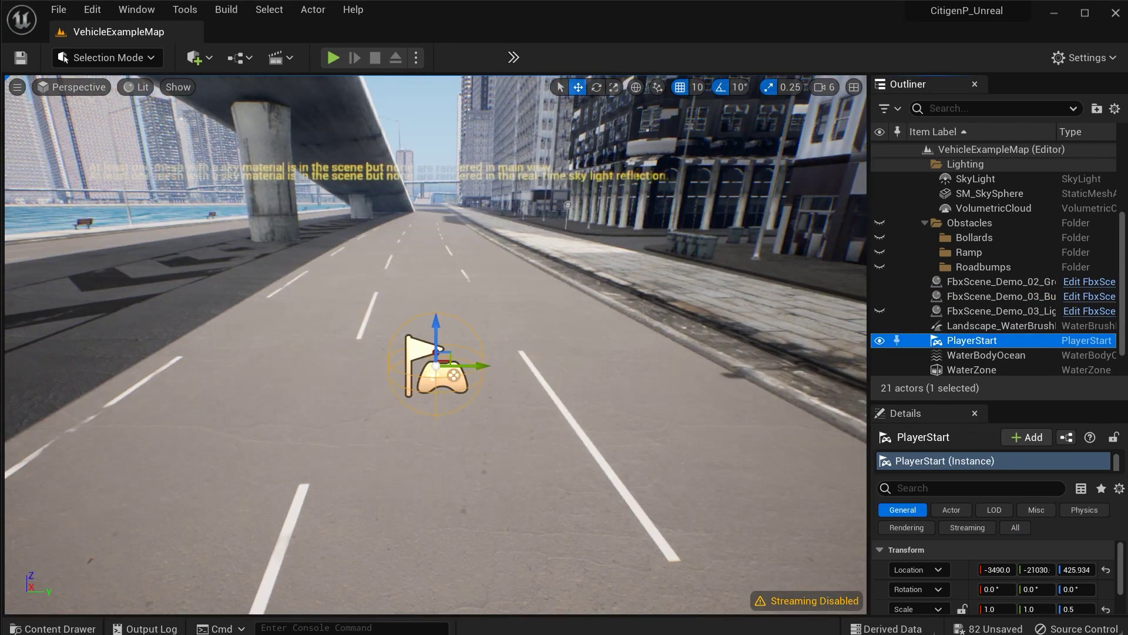